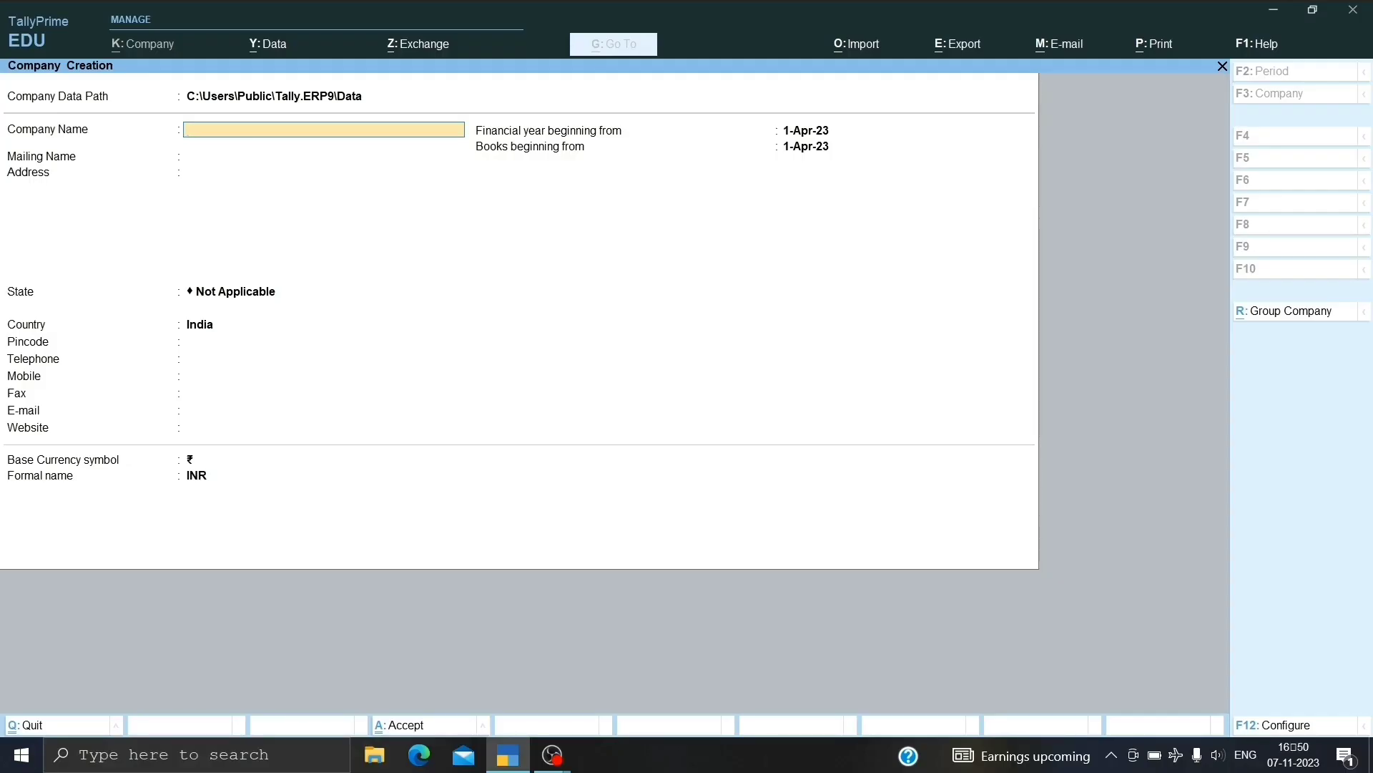
# Name the company Ram Pvt. Ltd., enter its street address and set the state to Delhi.
pyautogui.write('Ram Pvt')
pyautogui.press('Return')
pyautogui.press('Return')
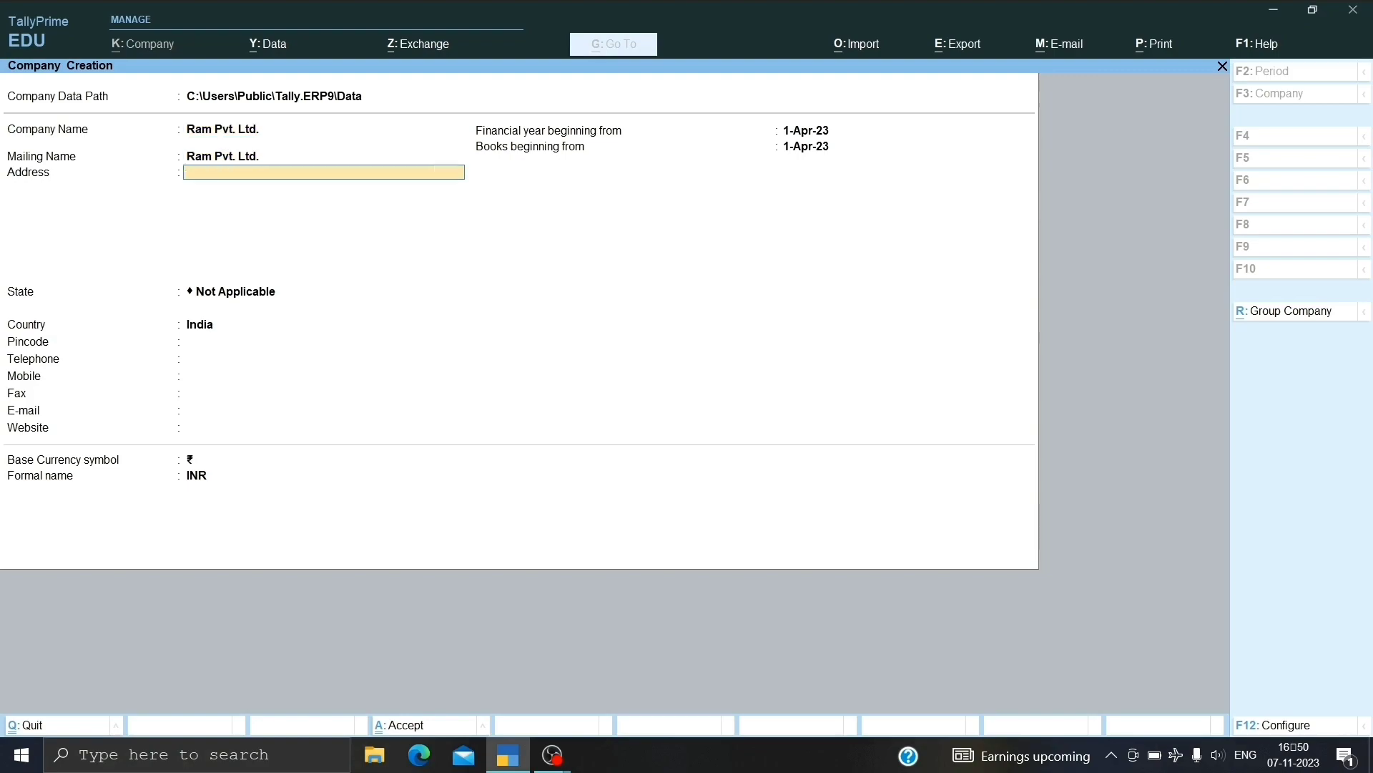
pyautogui.write('Mayapuri Phase 2')
pyautogui.press('Return')
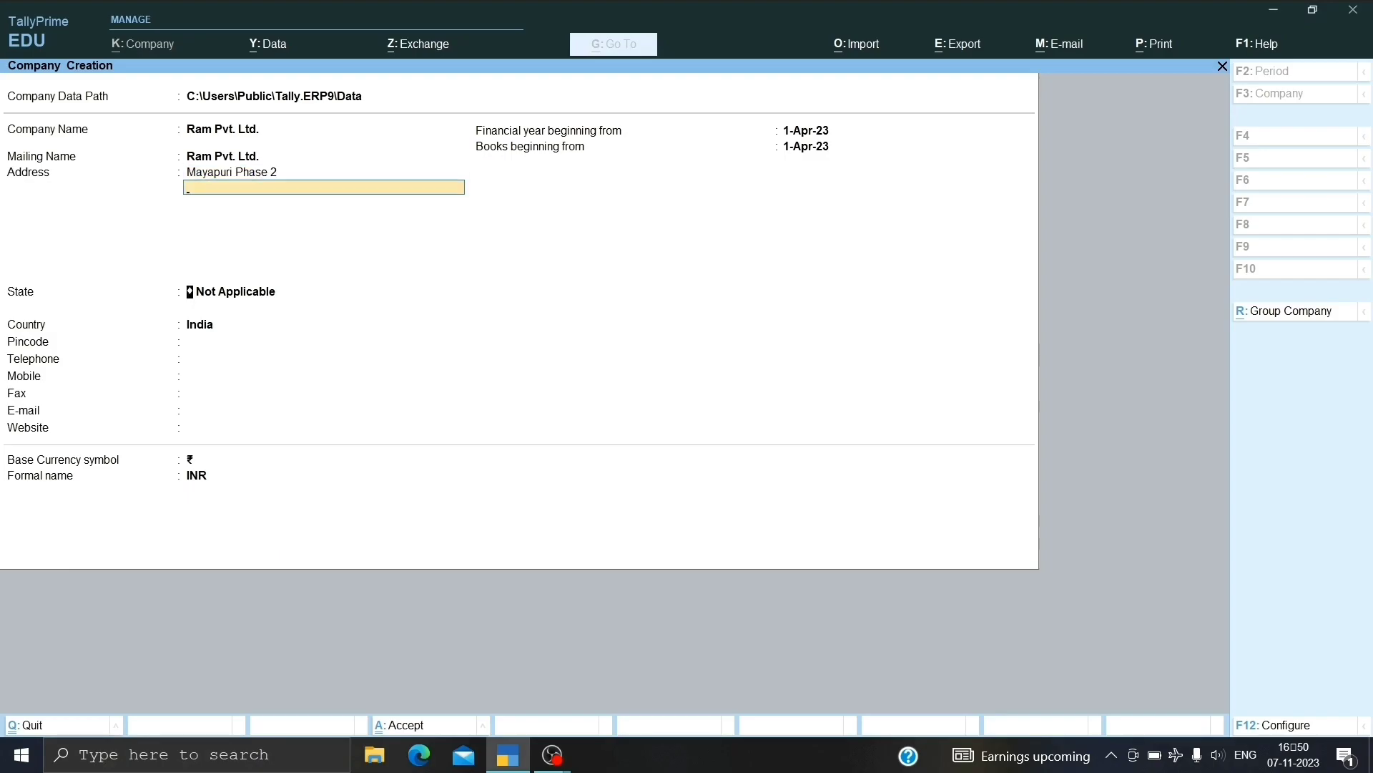
pyautogui.press('Return')
pyautogui.write('Delhi')
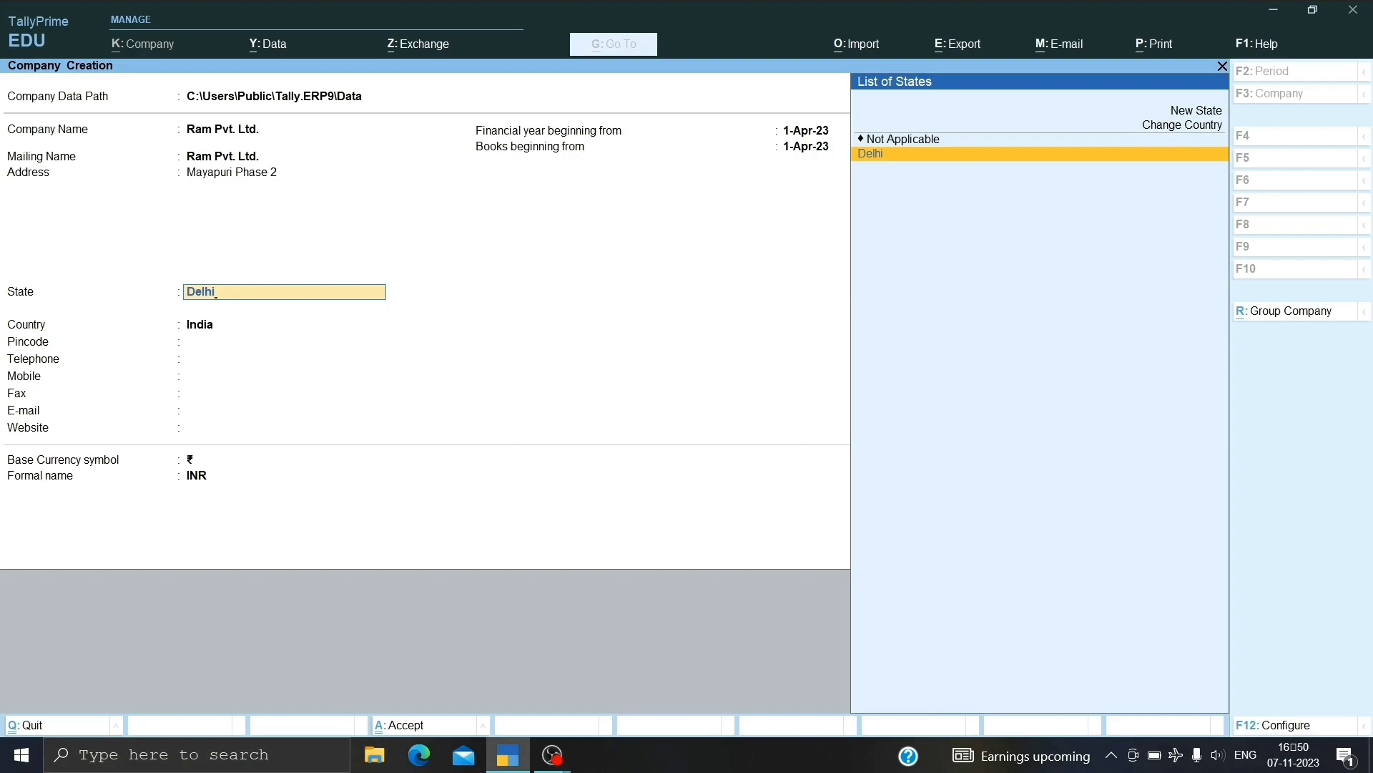
pyautogui.press('Return')
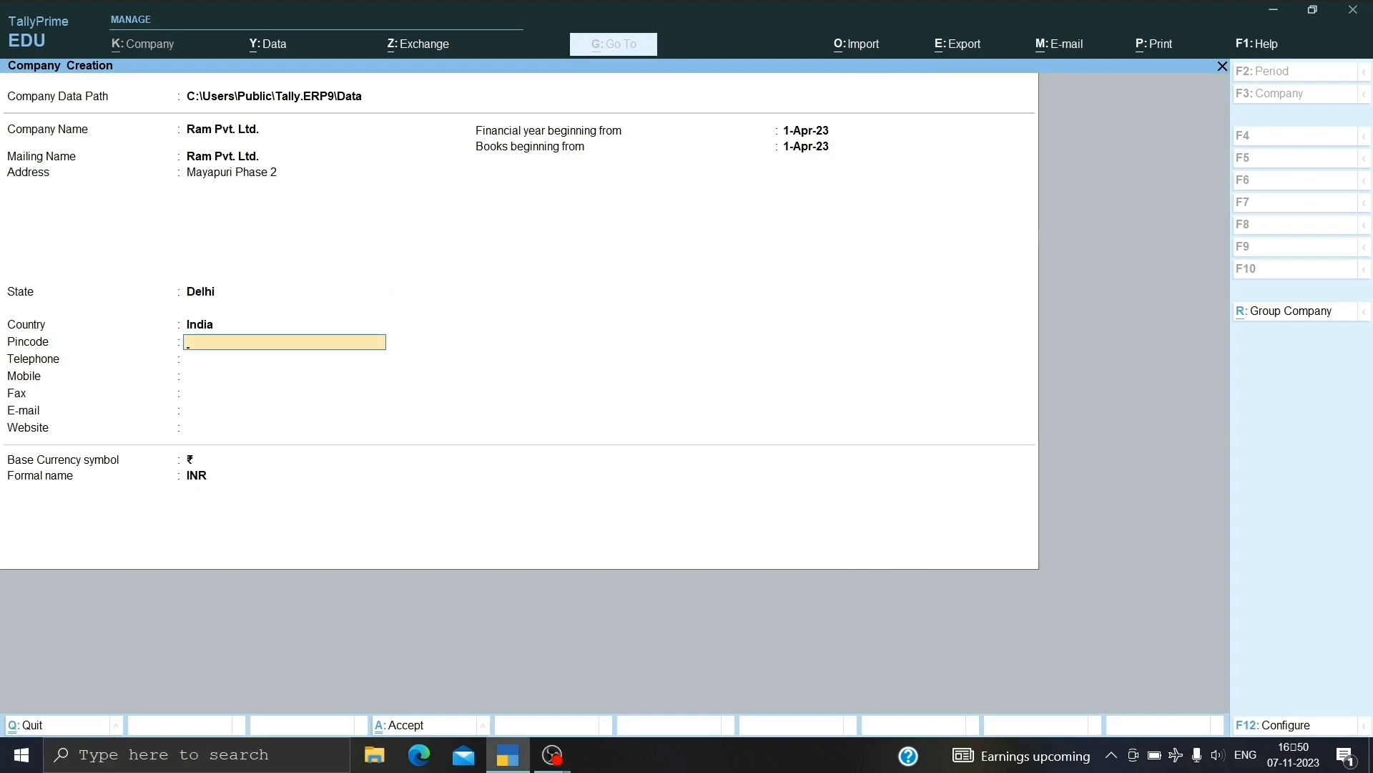
pyautogui.write('110058')
pyautogui.press('Return')
pyautogui.write('164545154')
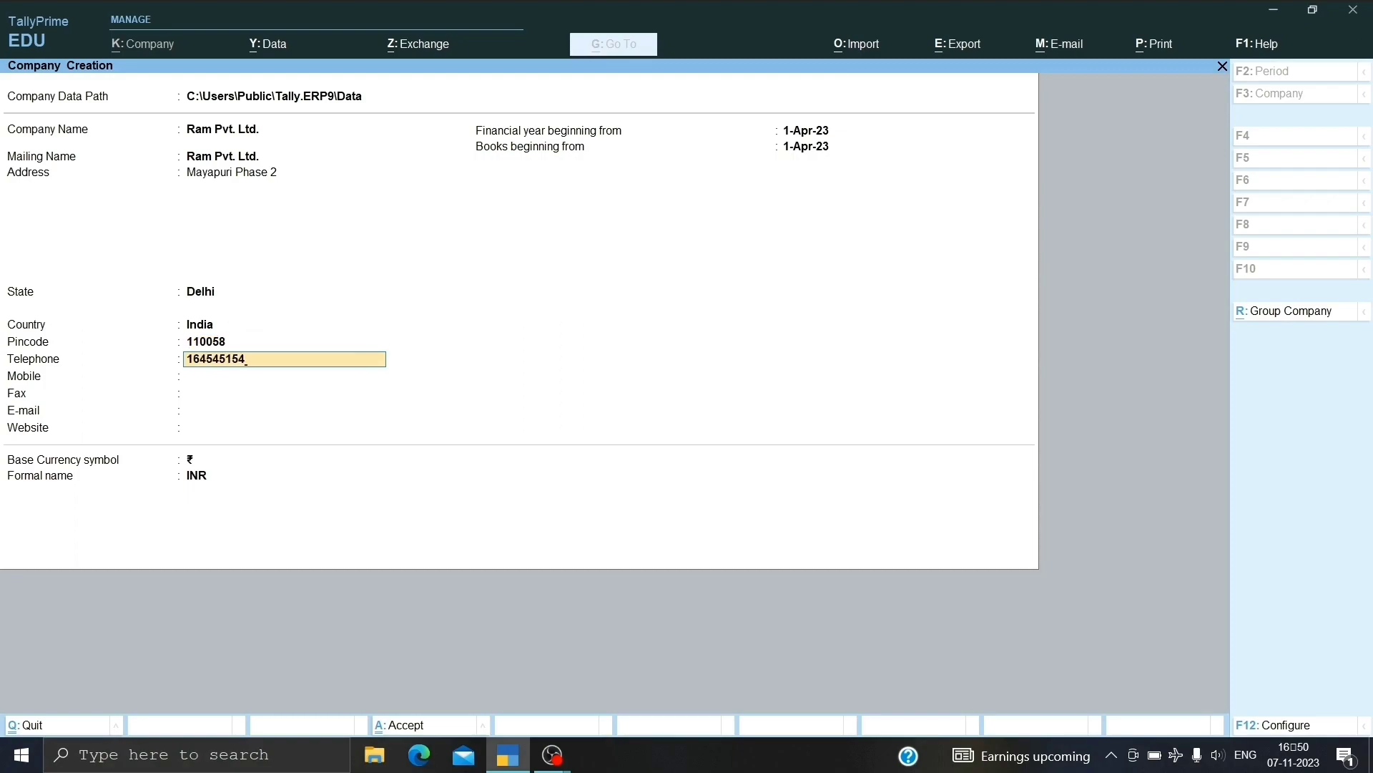
pyautogui.press('Return')
pyautogui.write('154564545')
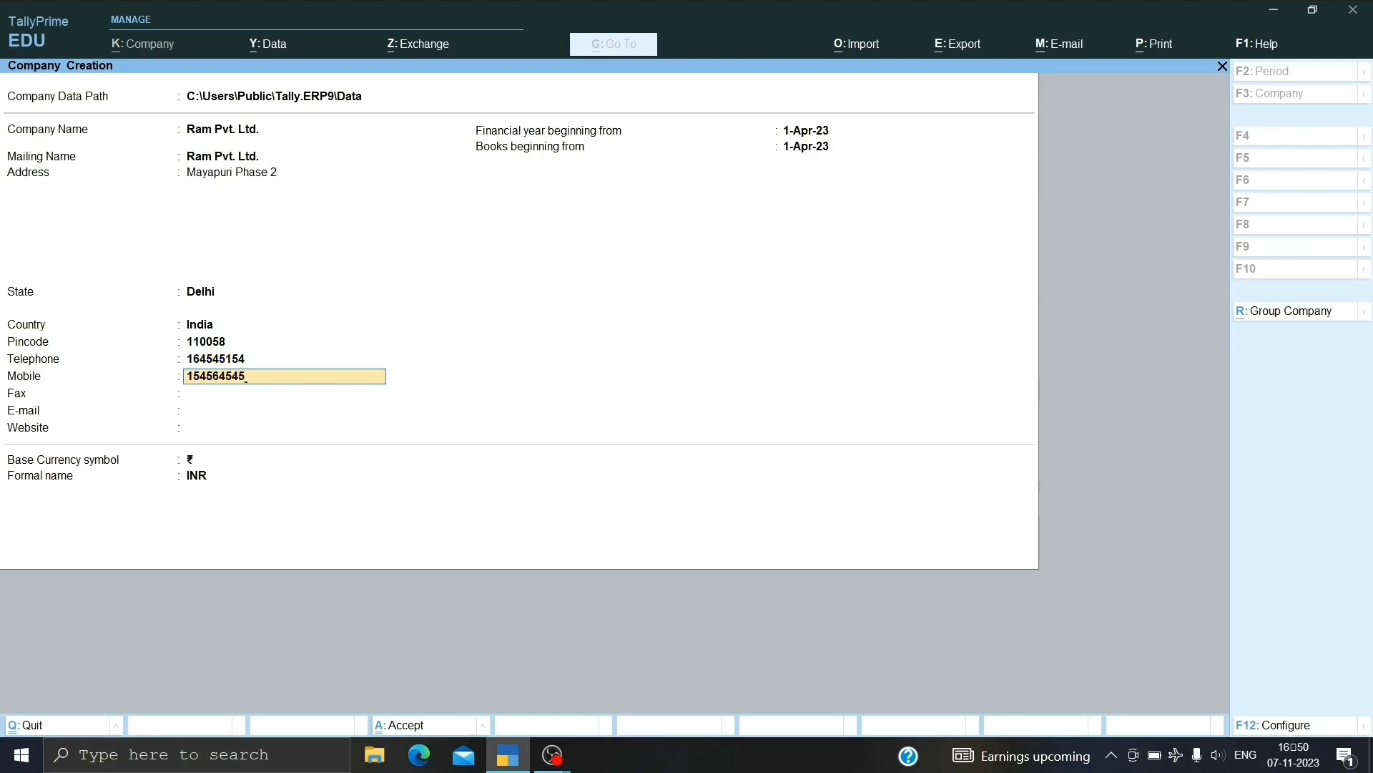
pyautogui.press('Return')
pyautogui.press('Return')
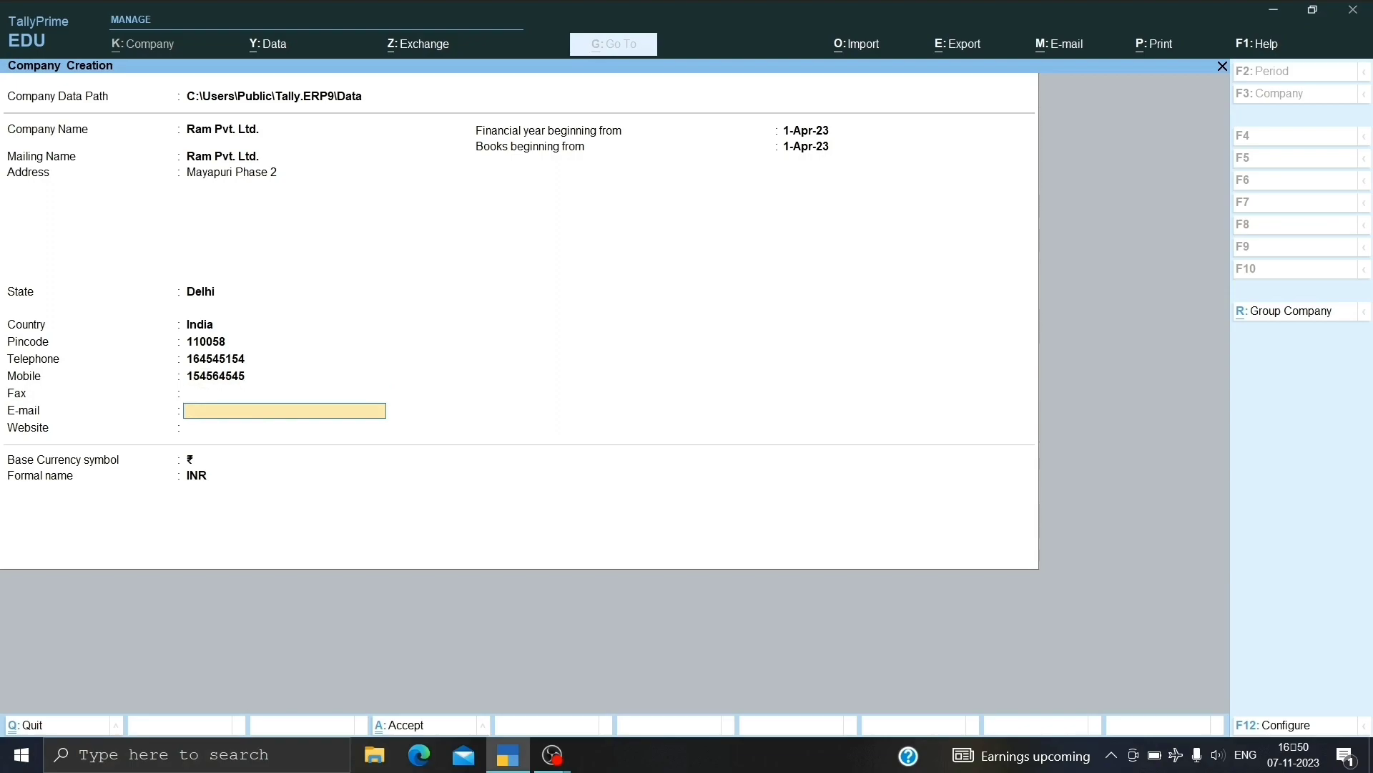
pyautogui.press('Return')
pyautogui.write('www.ram')
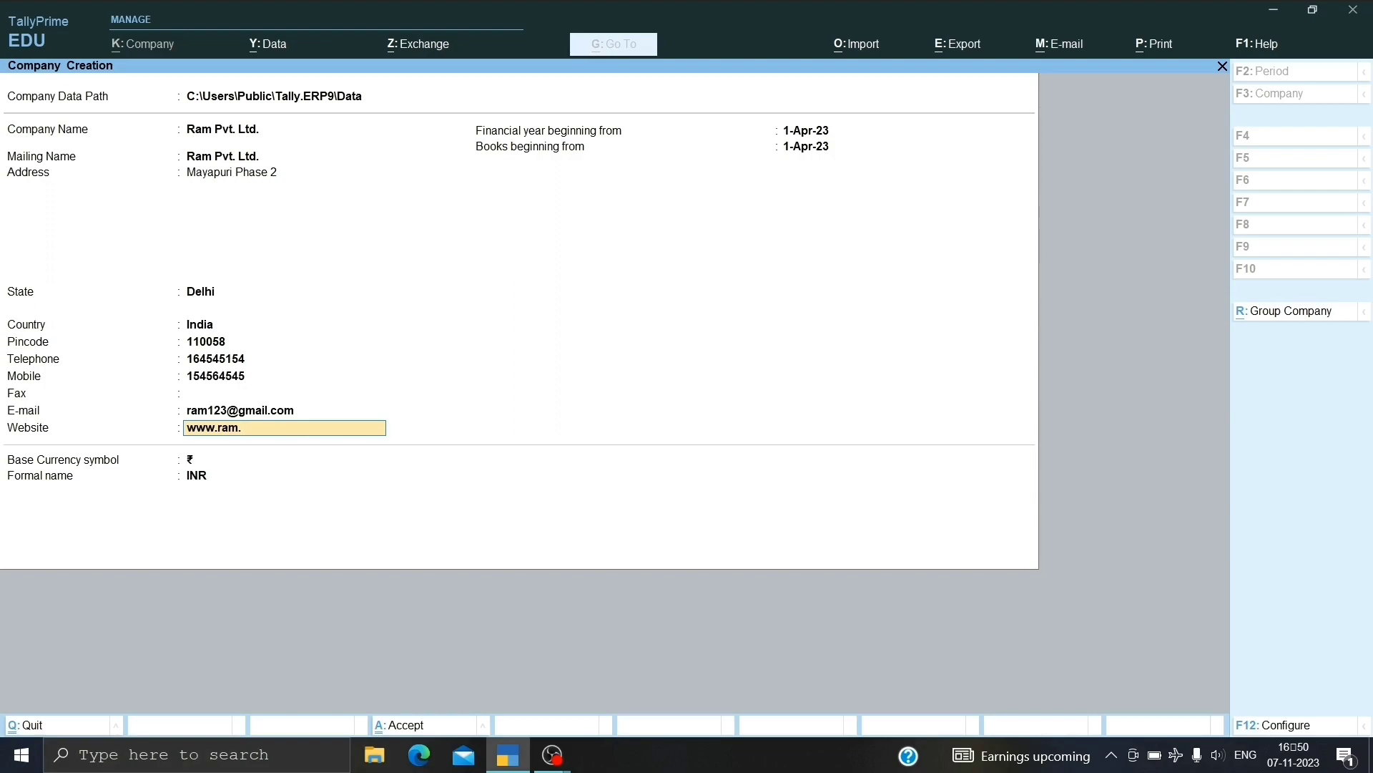
pyautogui.write('.in')
pyautogui.press('Return')
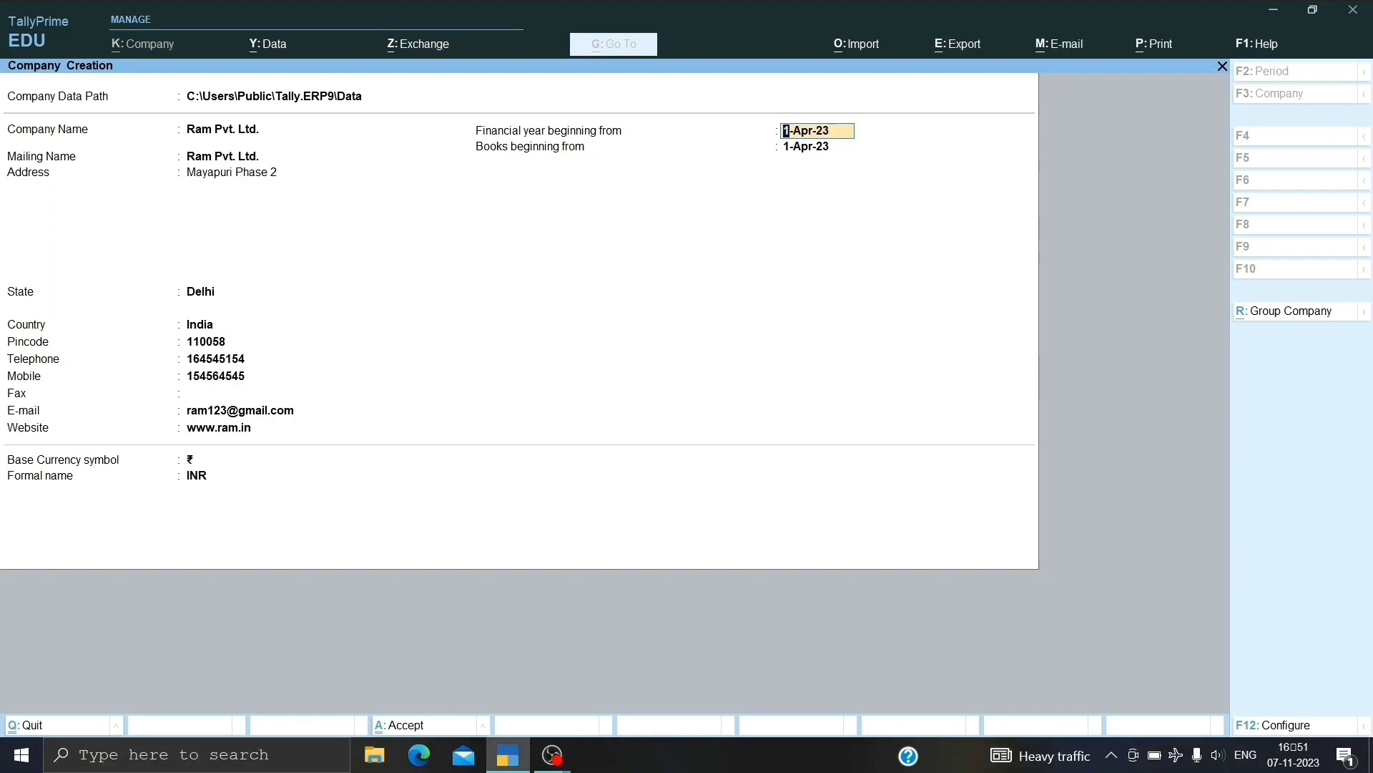
pyautogui.press('Return')
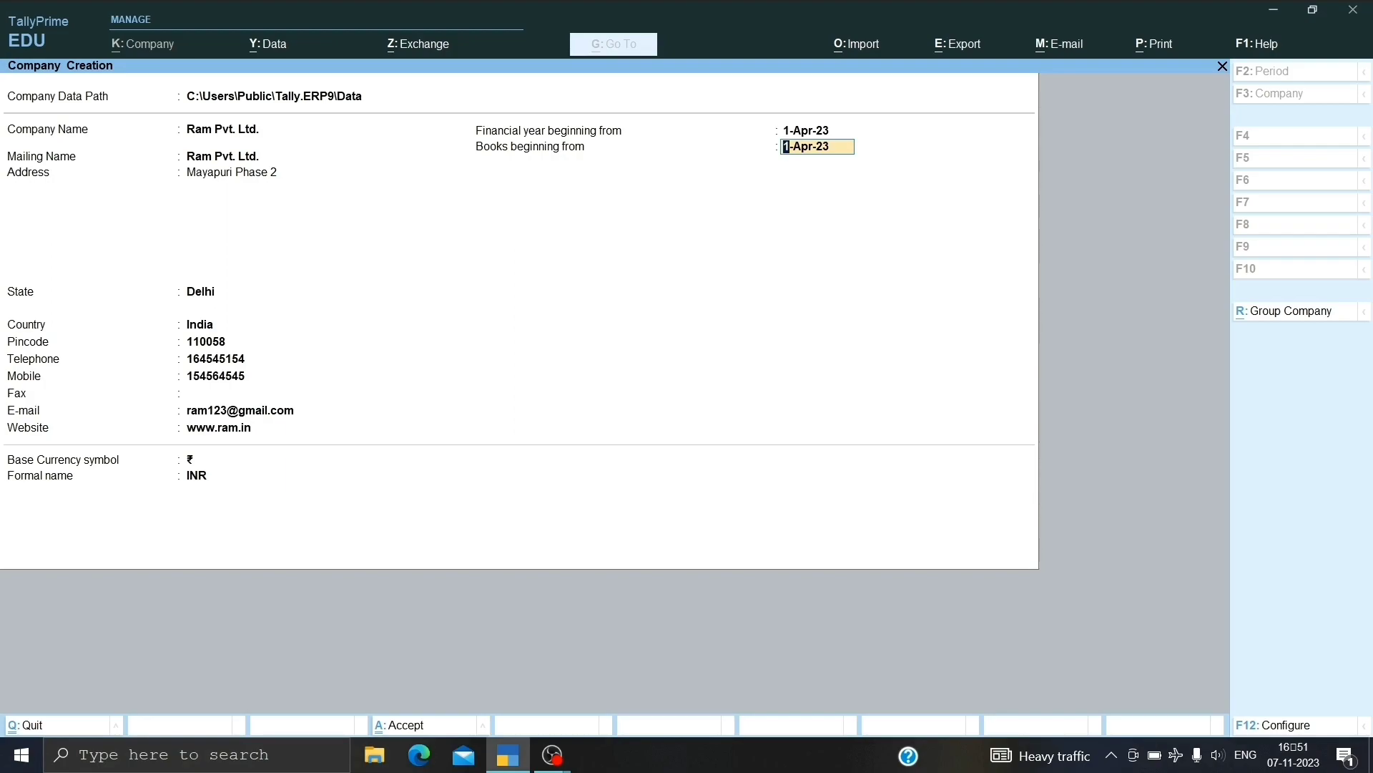
pyautogui.press('Return')
pyautogui.press('Return')
# Accept the company and keep Enable GST = Yes in Company Features to reach GST Details.
pyautogui.press('Return')
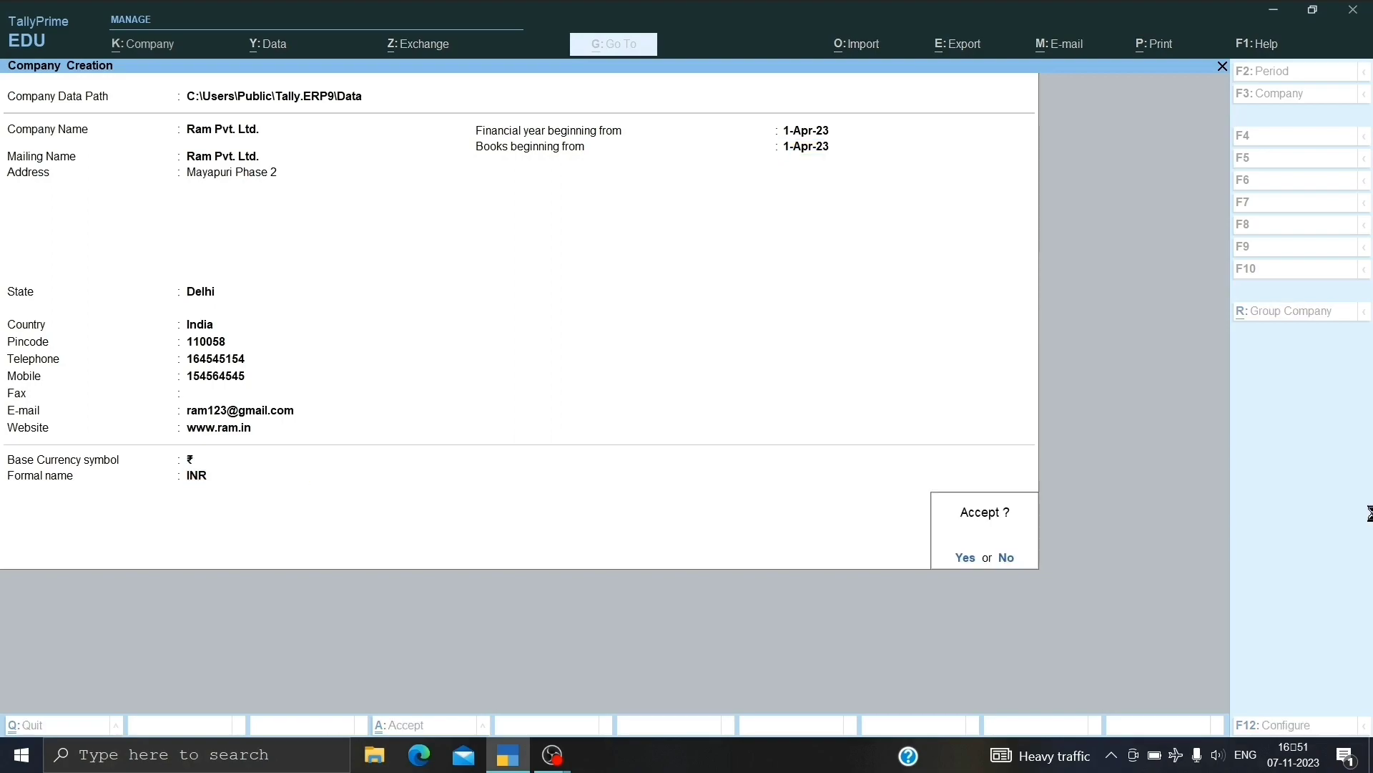
pyautogui.press('Return')
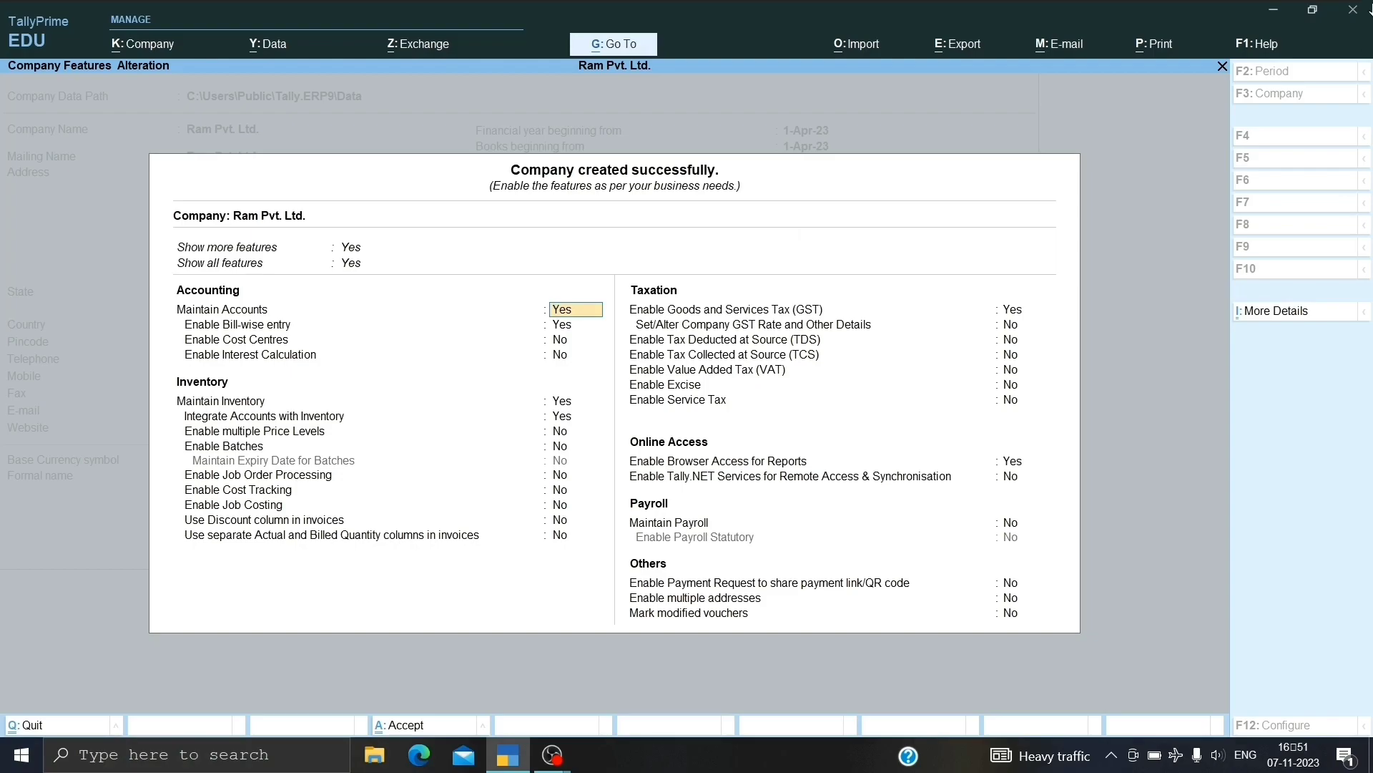
pyautogui.press('Down')
pyautogui.press('Down')
pyautogui.press('Down')
pyautogui.press('Down')
pyautogui.press('Down')
pyautogui.press('Down')
pyautogui.press('Down')
pyautogui.press('Down')
pyautogui.press('Down')
pyautogui.press('Down')
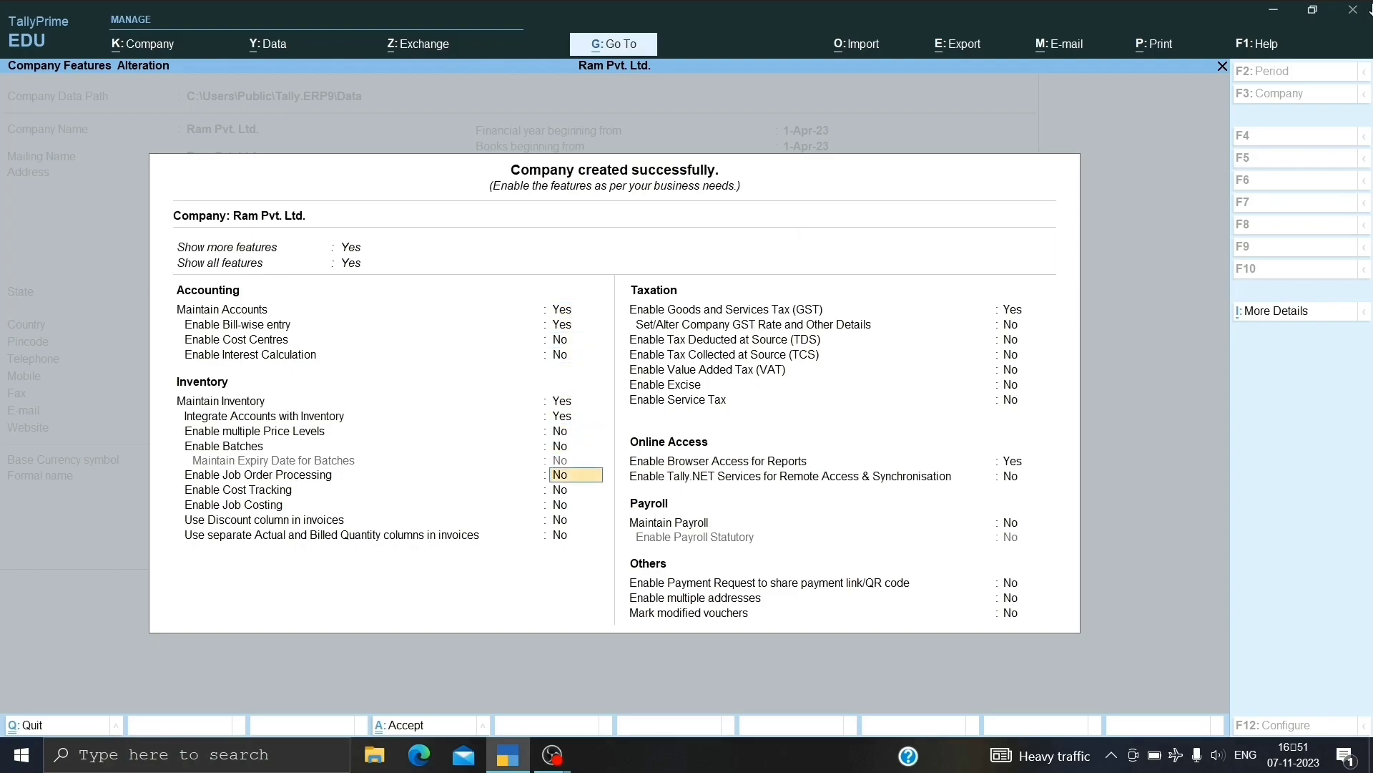
pyautogui.press('Down')
pyautogui.press('Down')
pyautogui.press('Down')
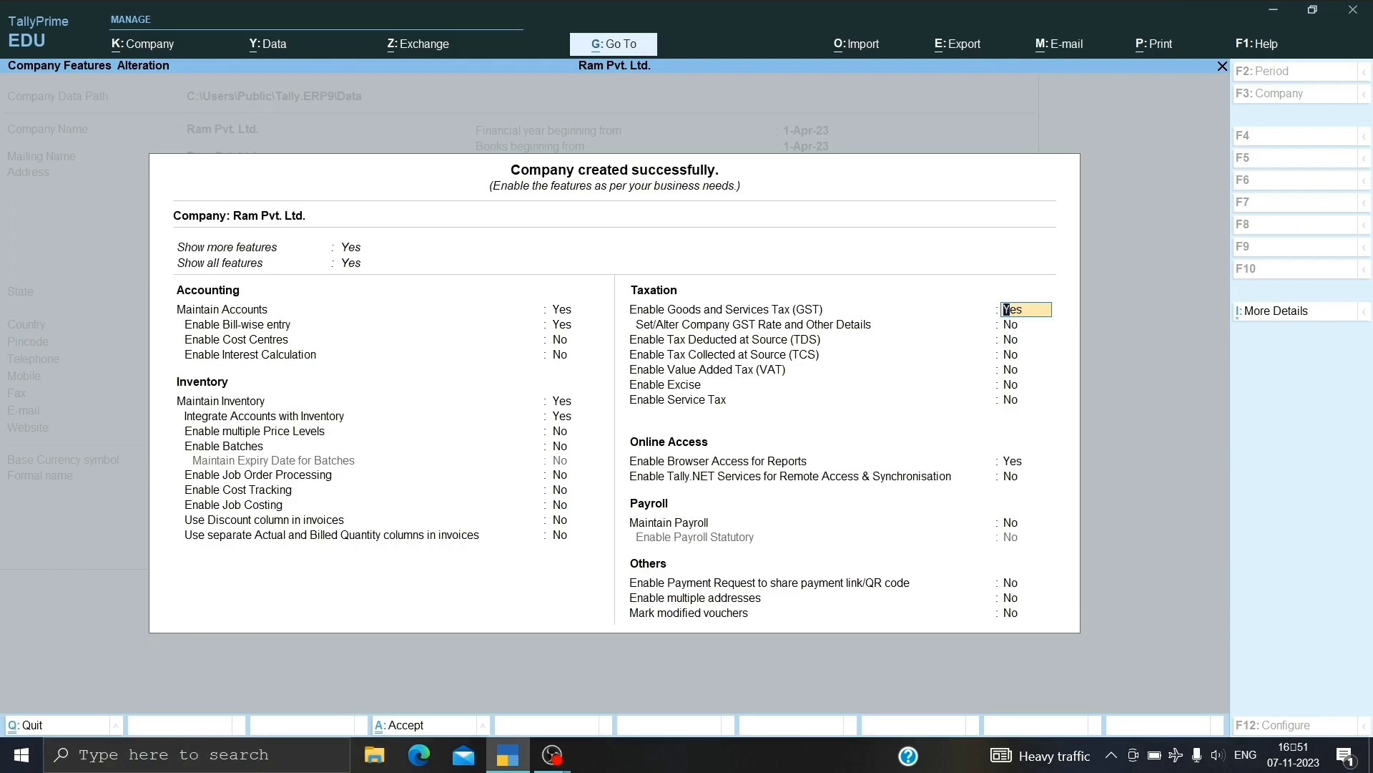
pyautogui.press('Return')
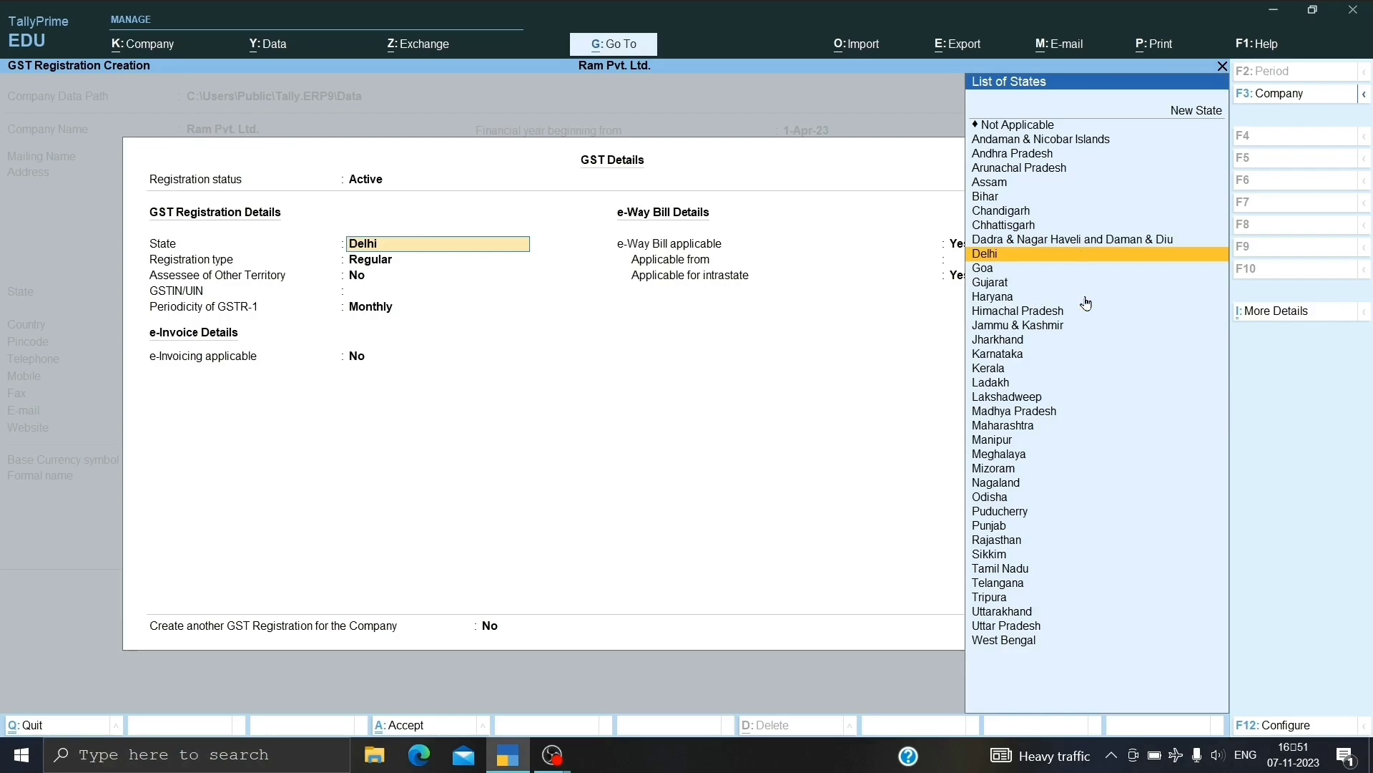
# Set GST details to Delhi, Regular, the company's GSTIN and Monthly GSTR-1 filing, and save.
pyautogui.press('Return')
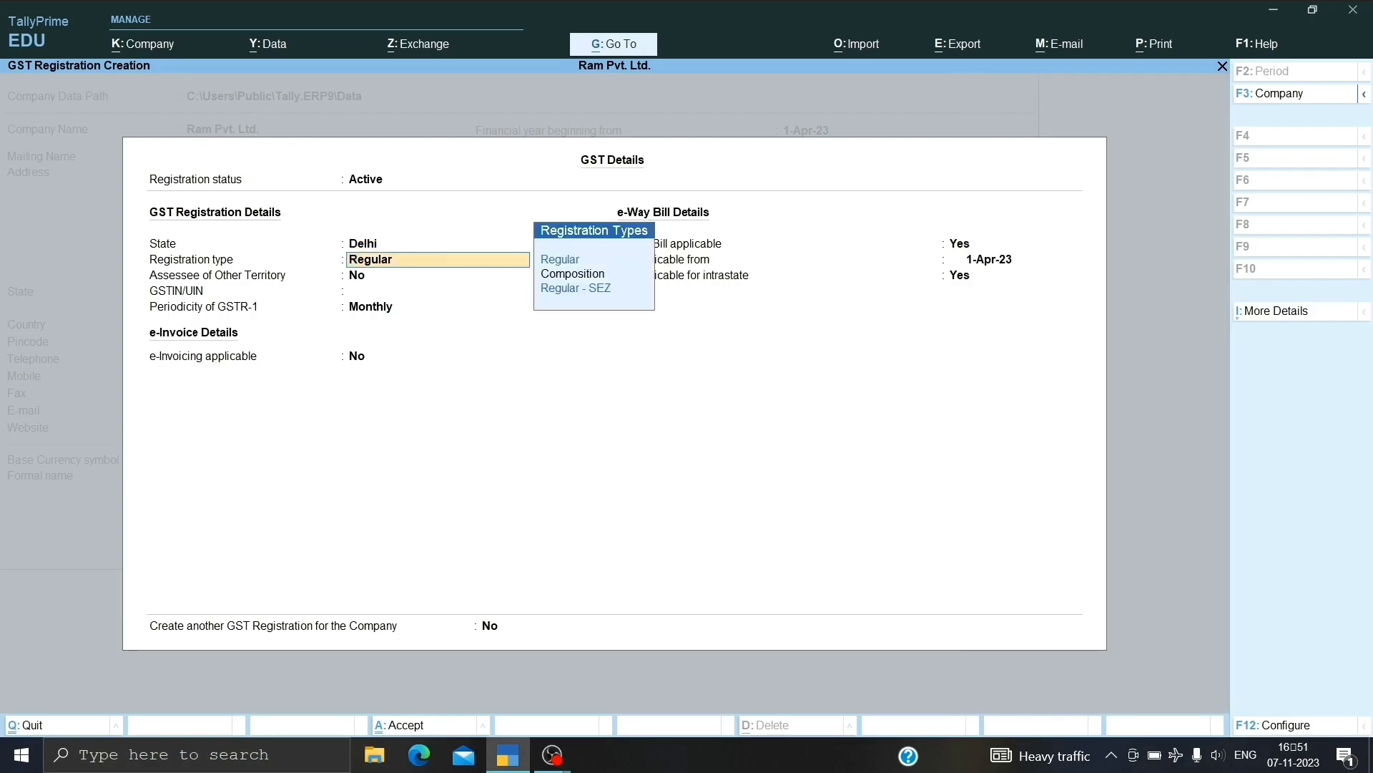
pyautogui.press('Return')
pyautogui.press('Return')
pyautogui.write('DL4654')
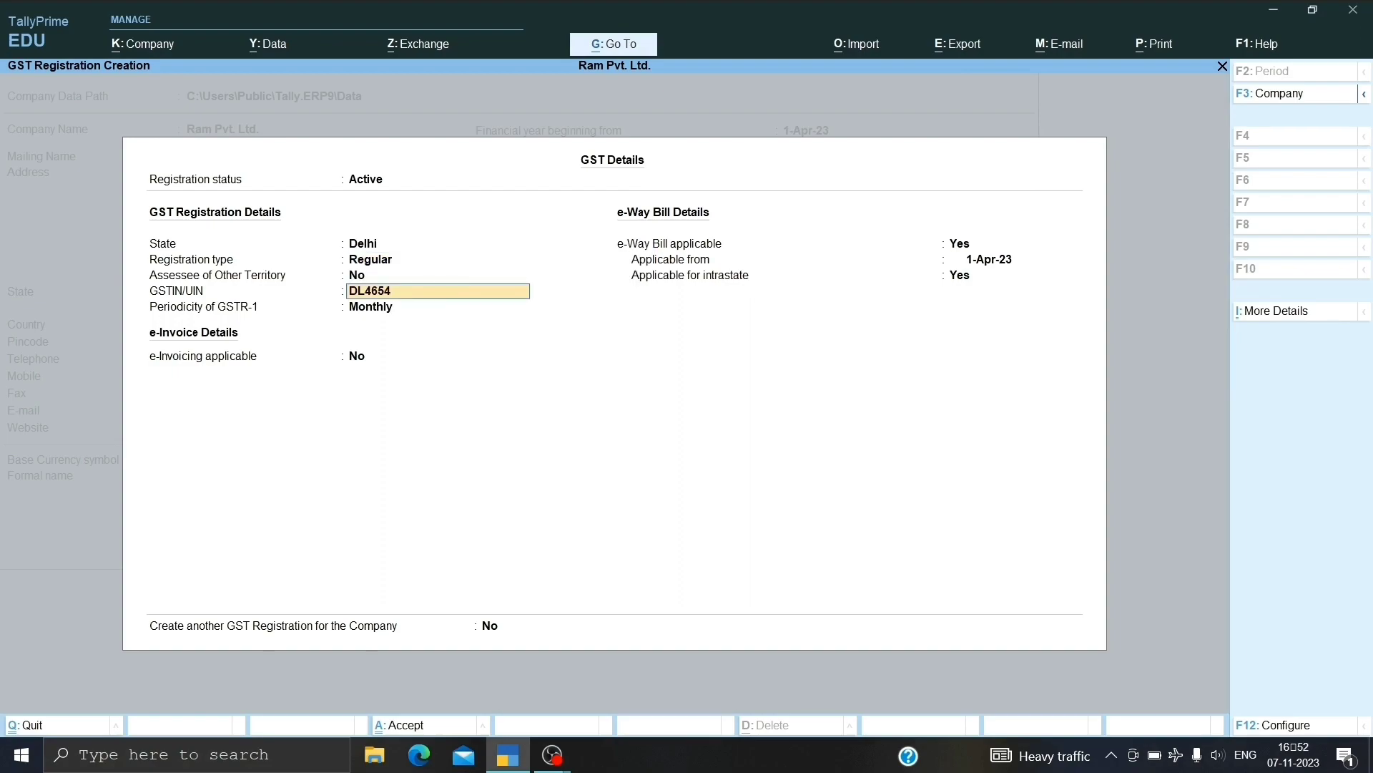
pyautogui.write('HJ2562')
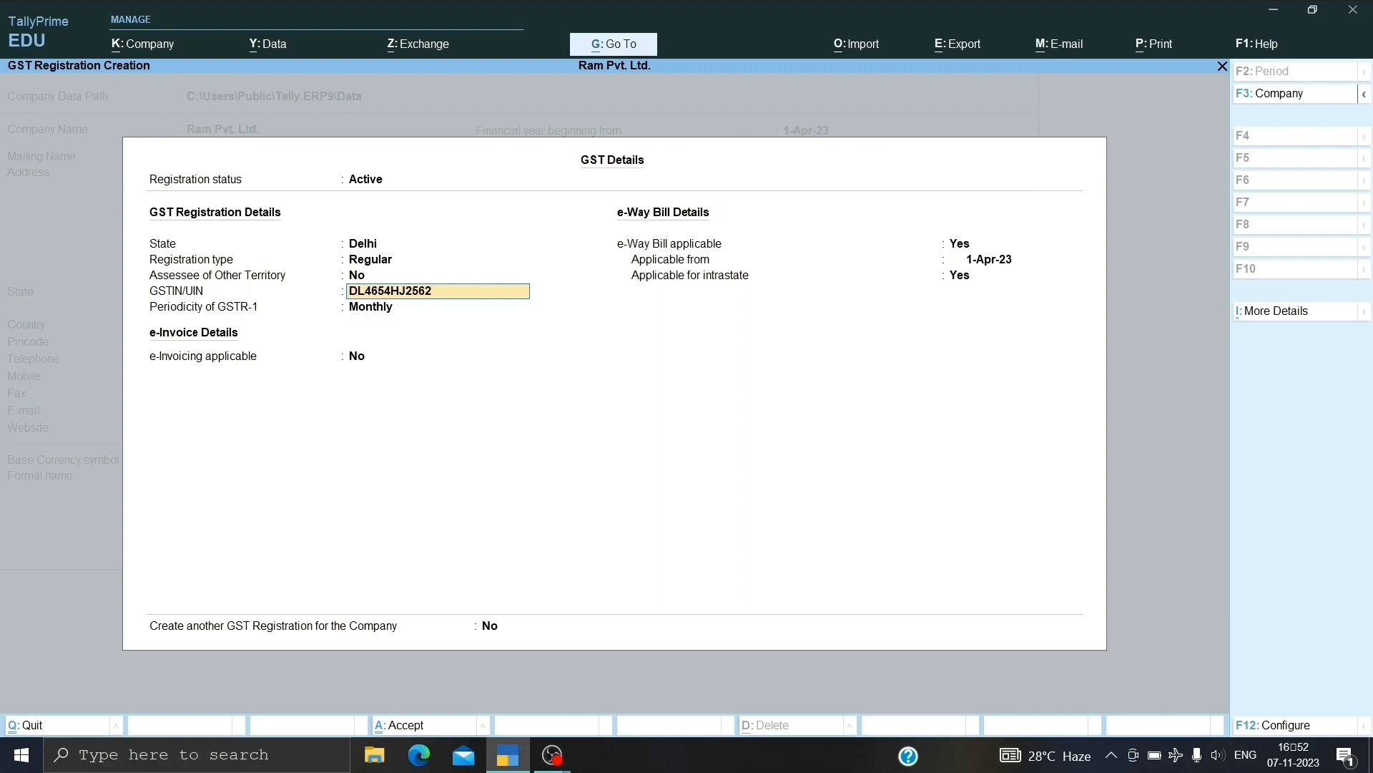
pyautogui.press('Return')
pyautogui.press('Return')
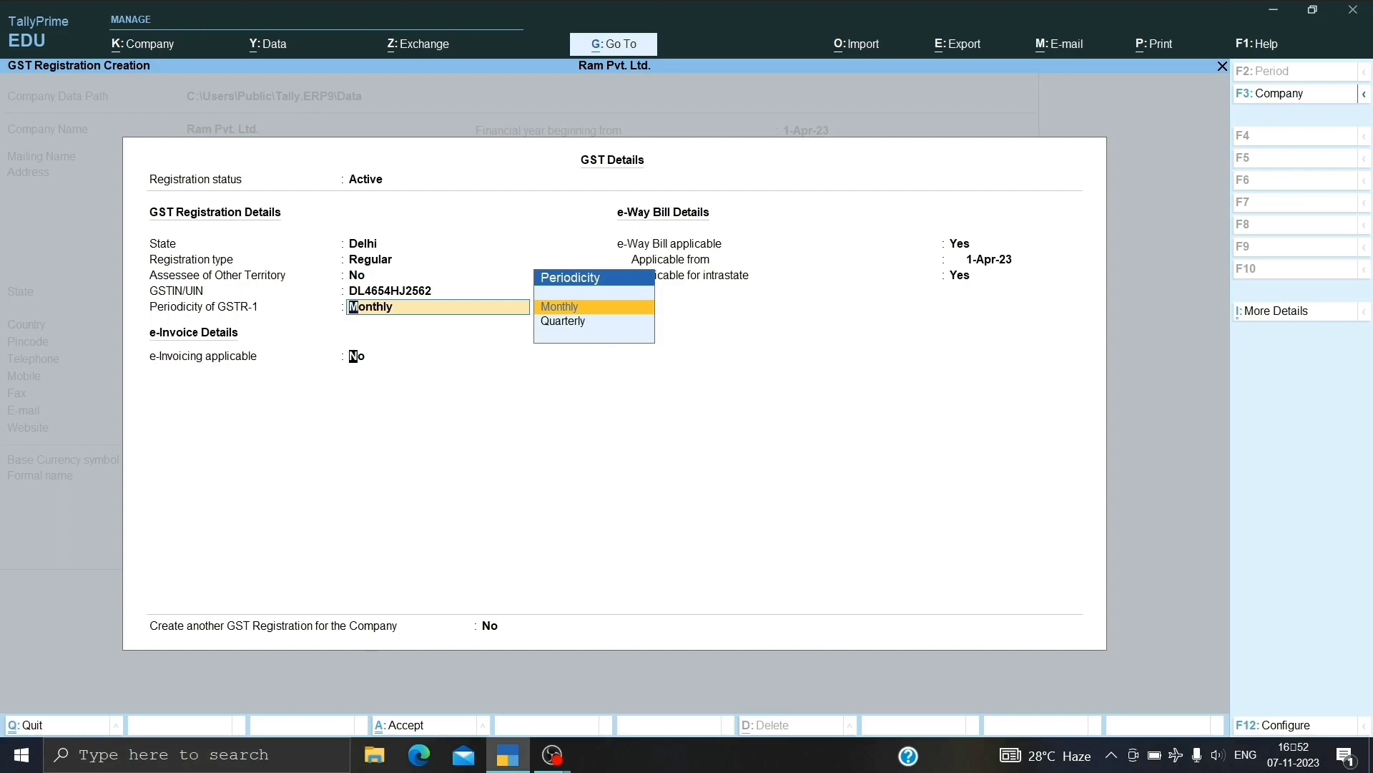
pyautogui.press('Return')
pyautogui.press('Return')
pyautogui.press('Return')
pyautogui.press('Return')
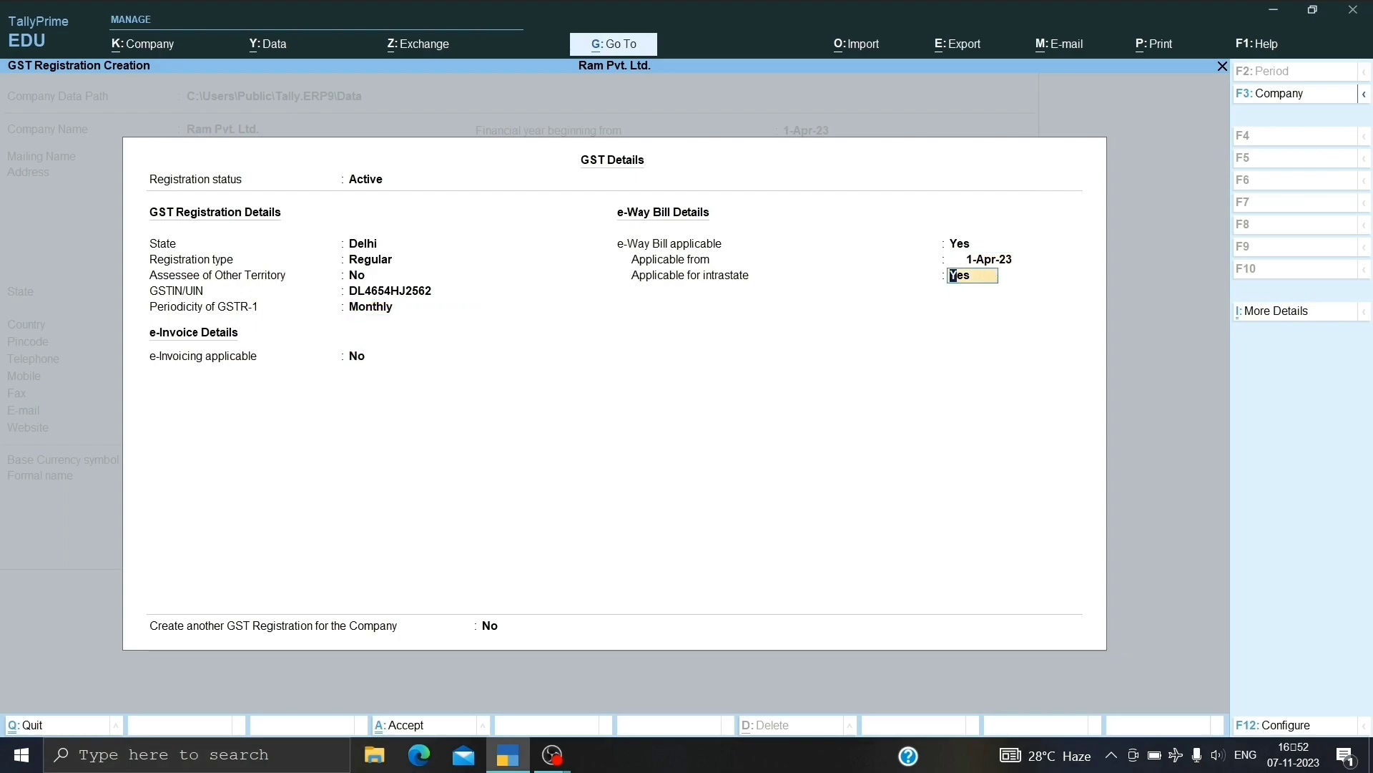
pyautogui.press('Return')
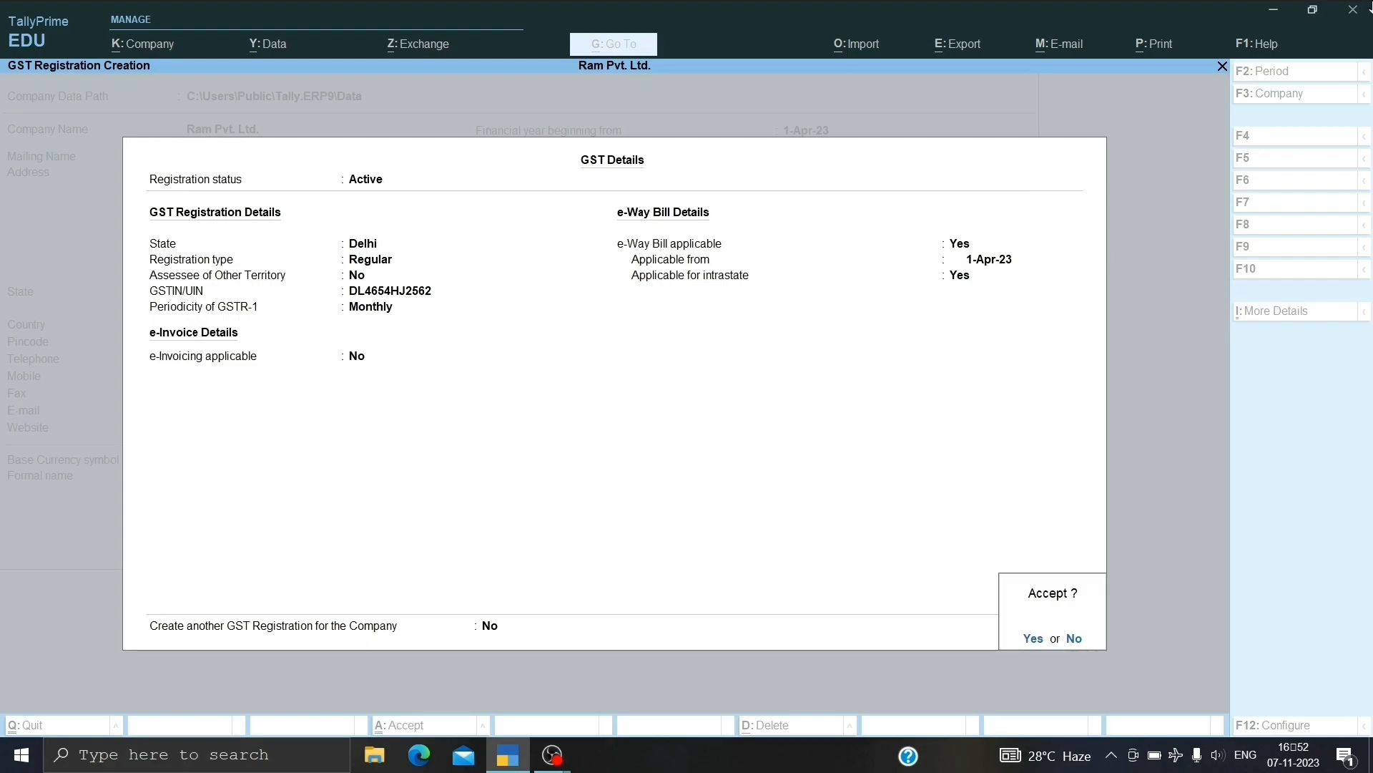
pyautogui.press('Return')
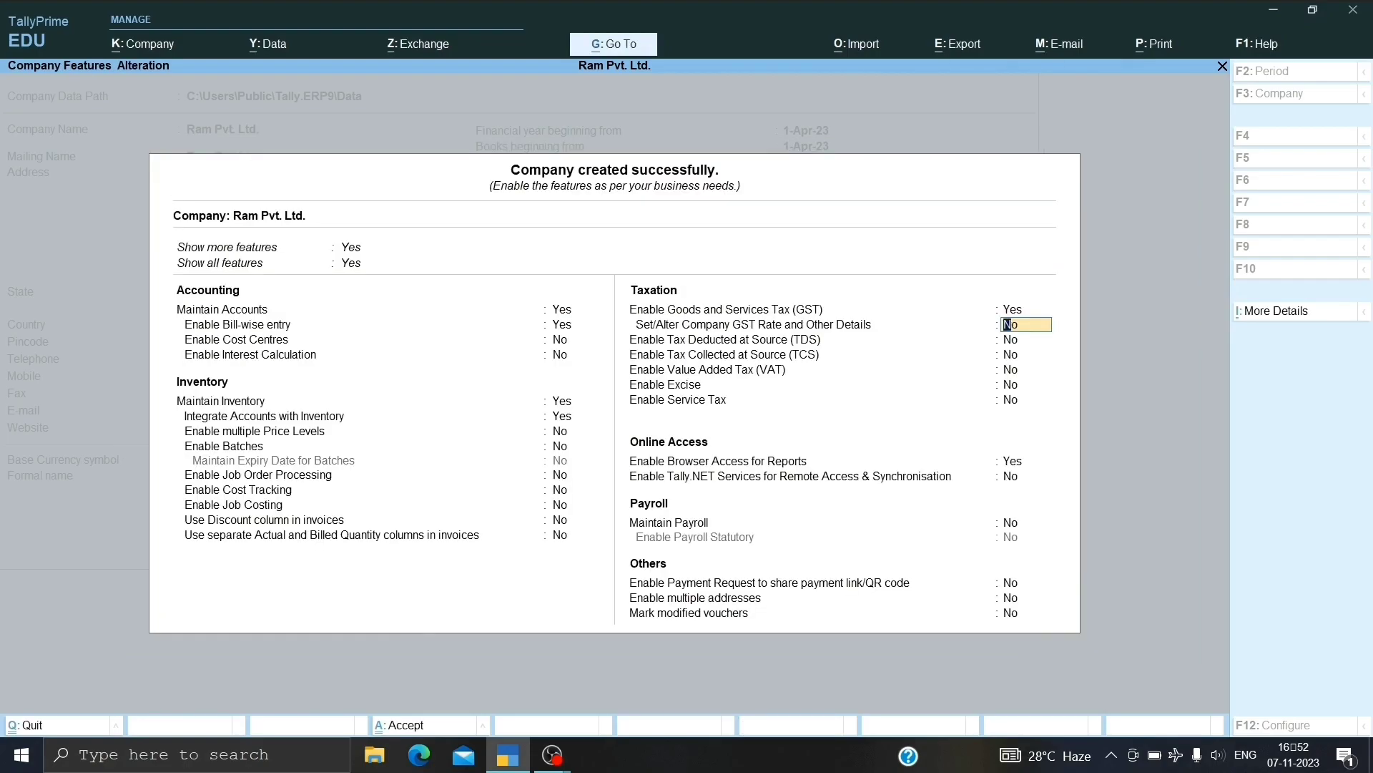
# Save the company features and start a Purchase voucher from Vouchers in Gateway of Tally.
pyautogui.press('ctrl')
pyautogui.hotkey('ctrl', 'a')
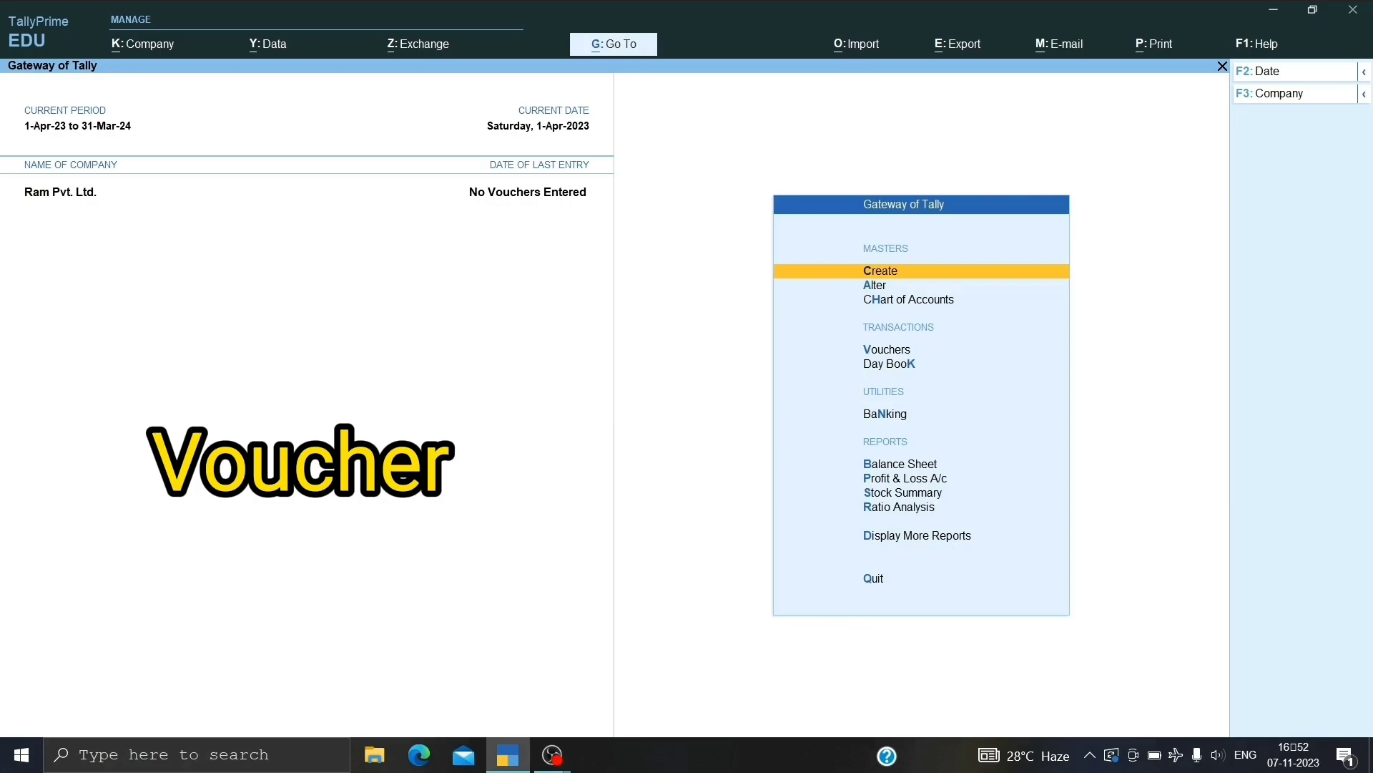
pyautogui.press('Down')
pyautogui.press('Down')
pyautogui.press('Down')
pyautogui.press('Up')
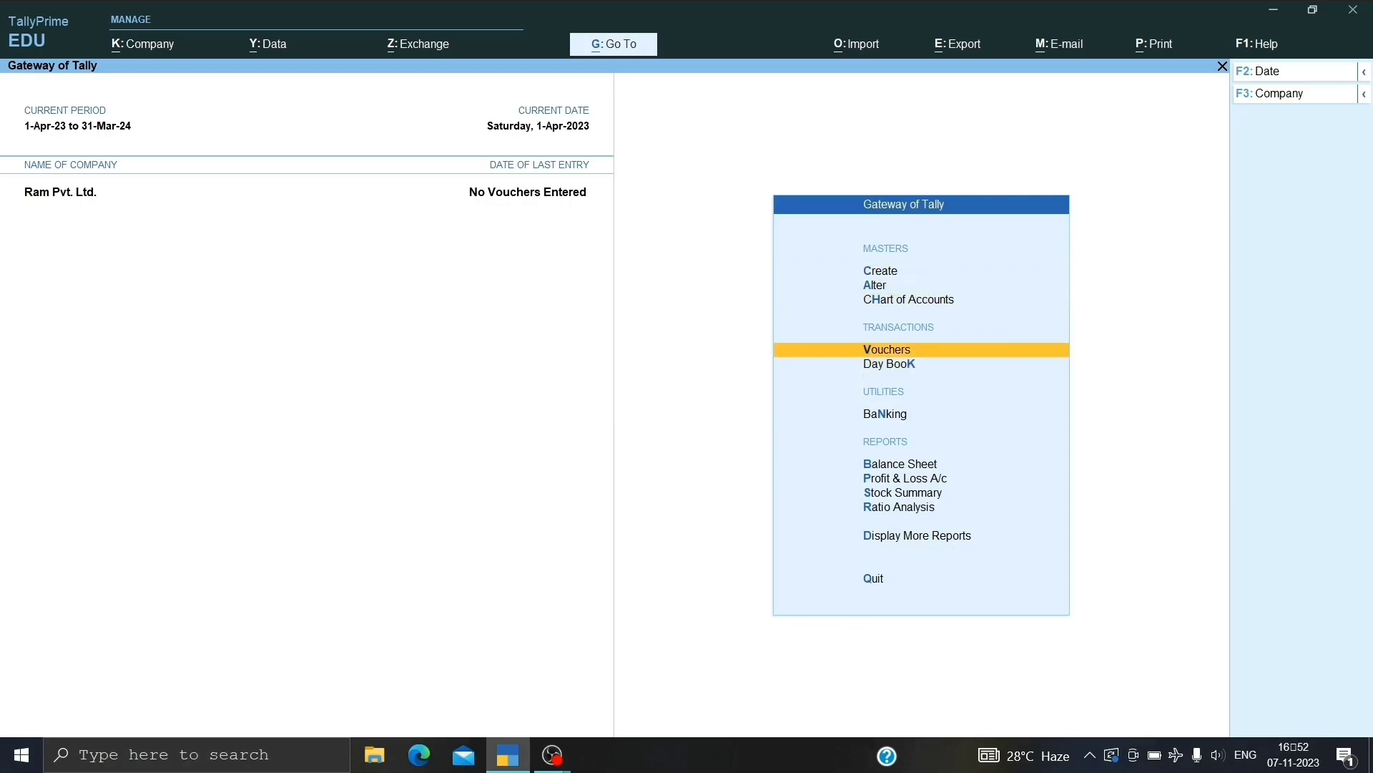
pyautogui.press('Return')
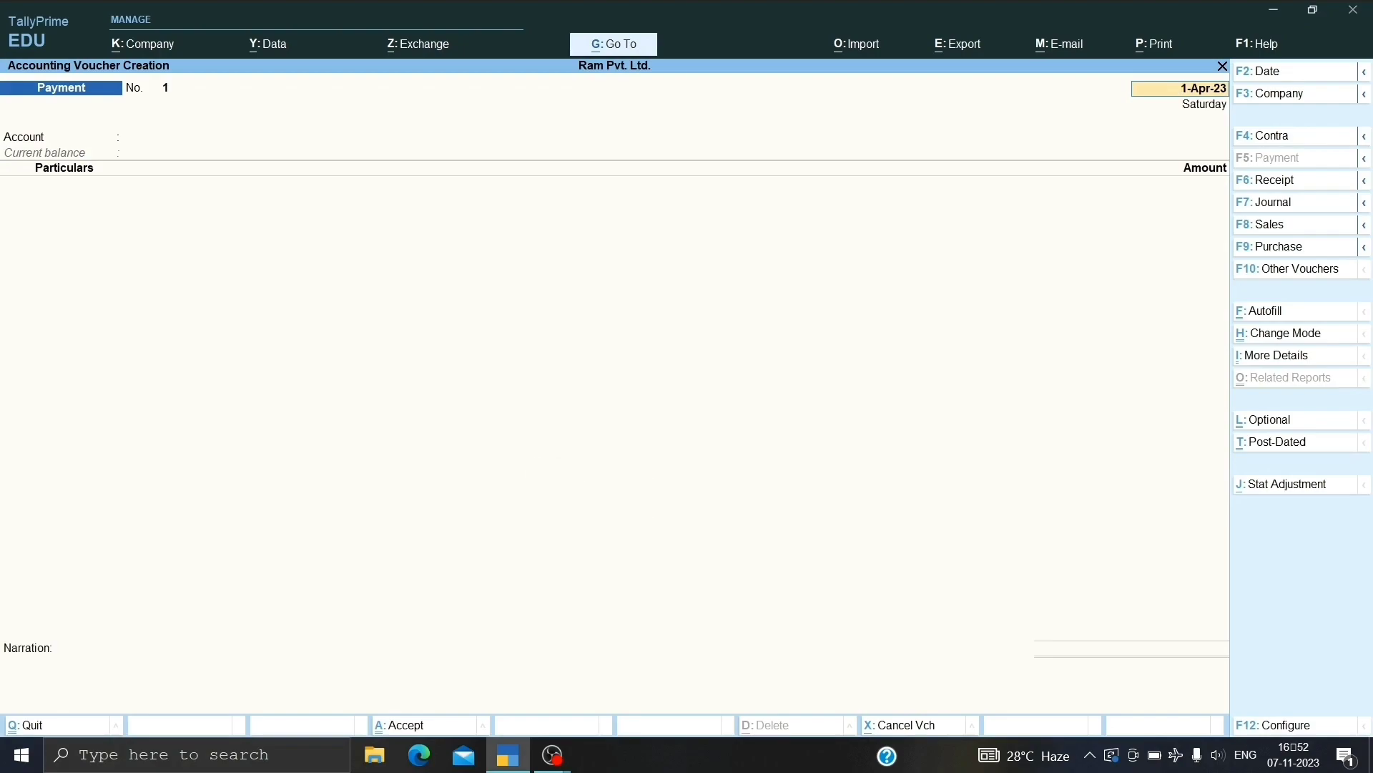
pyautogui.press('F9')
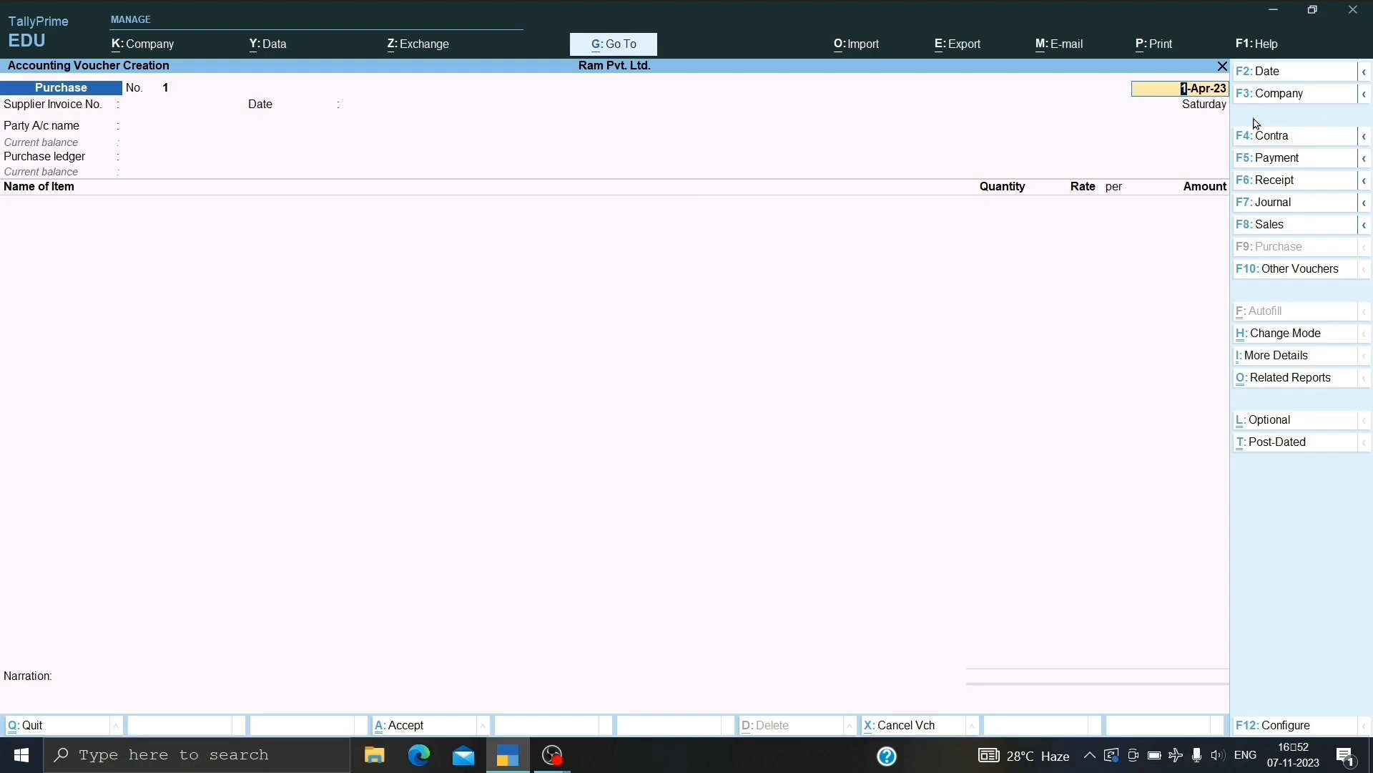
# Set the voucher date to 1-Apr-23 with supplier invoice No. 1 dated 1-Apr-23.
pyautogui.press('F2')
pyautogui.press('Return')
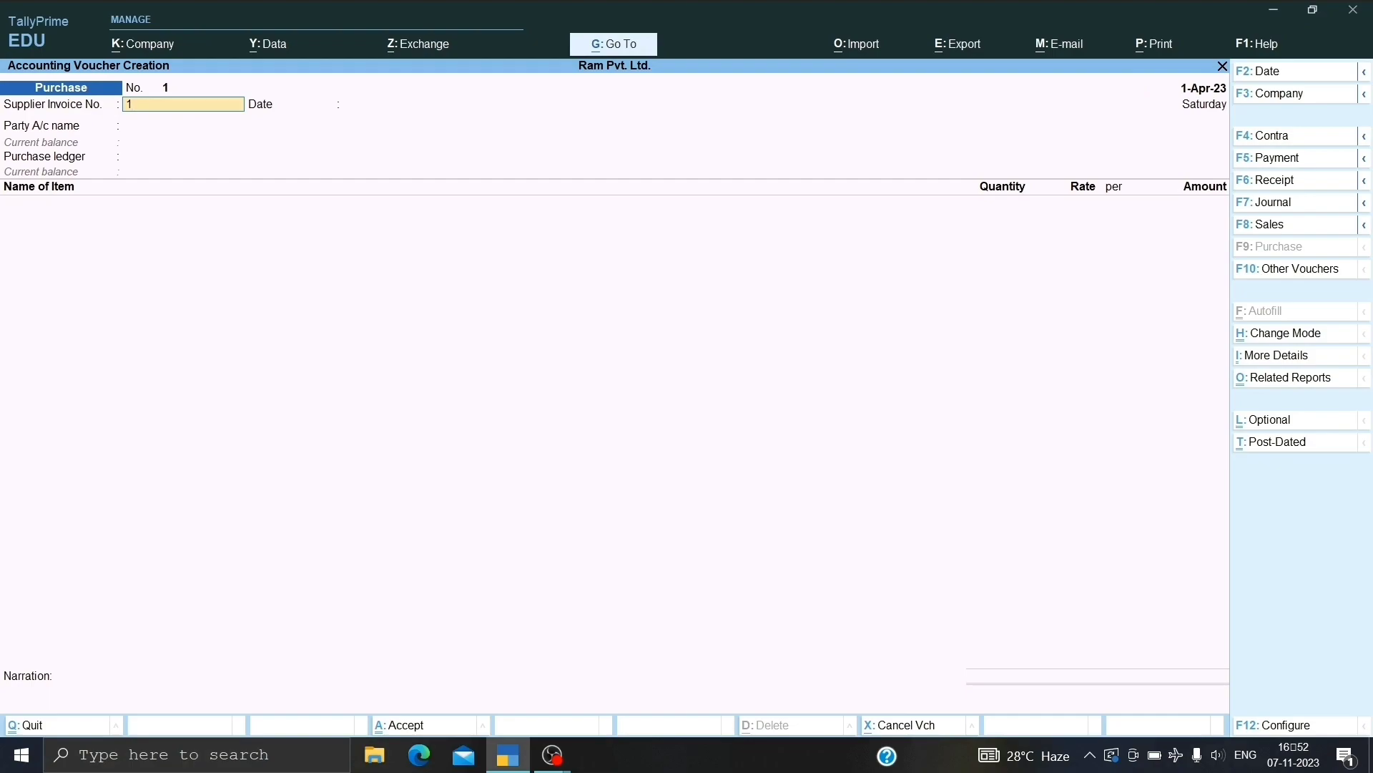
pyautogui.press('Return')
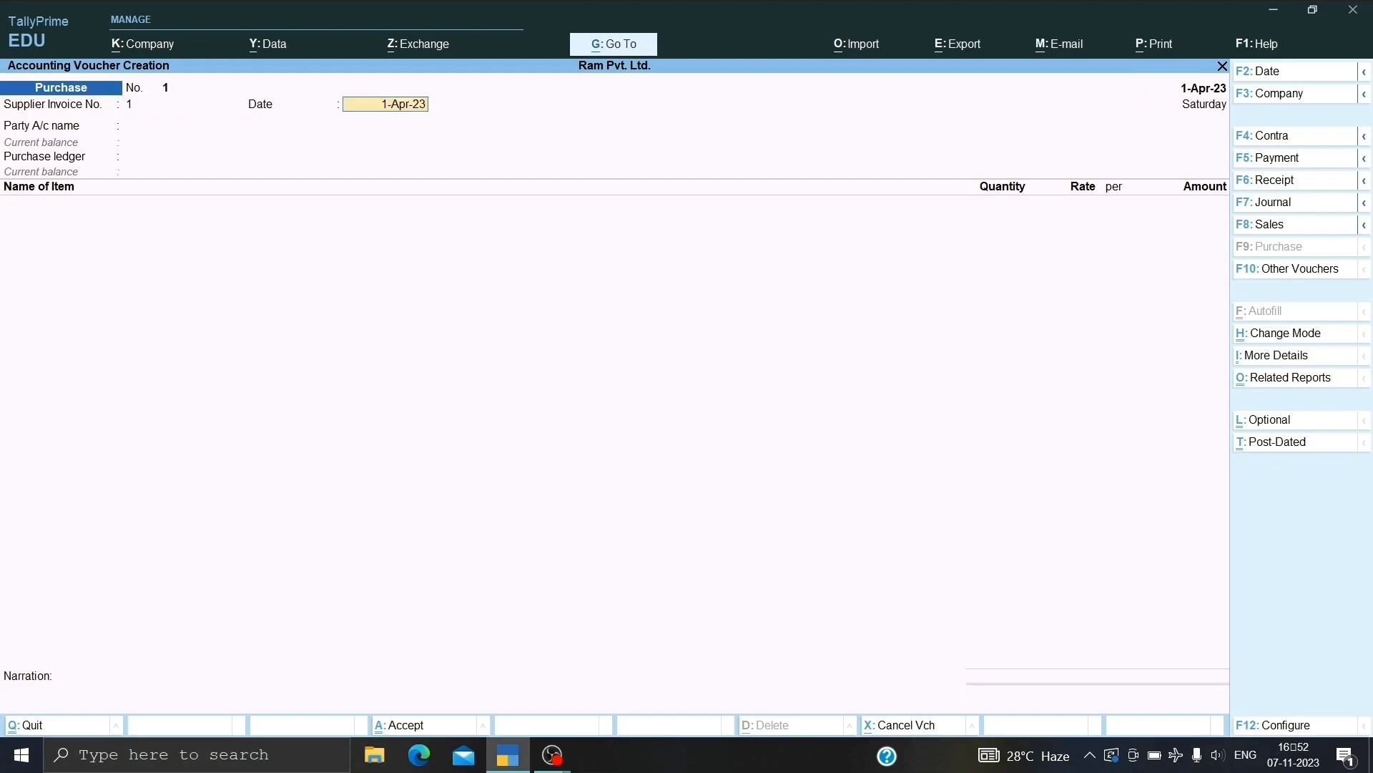
pyautogui.press('Return')
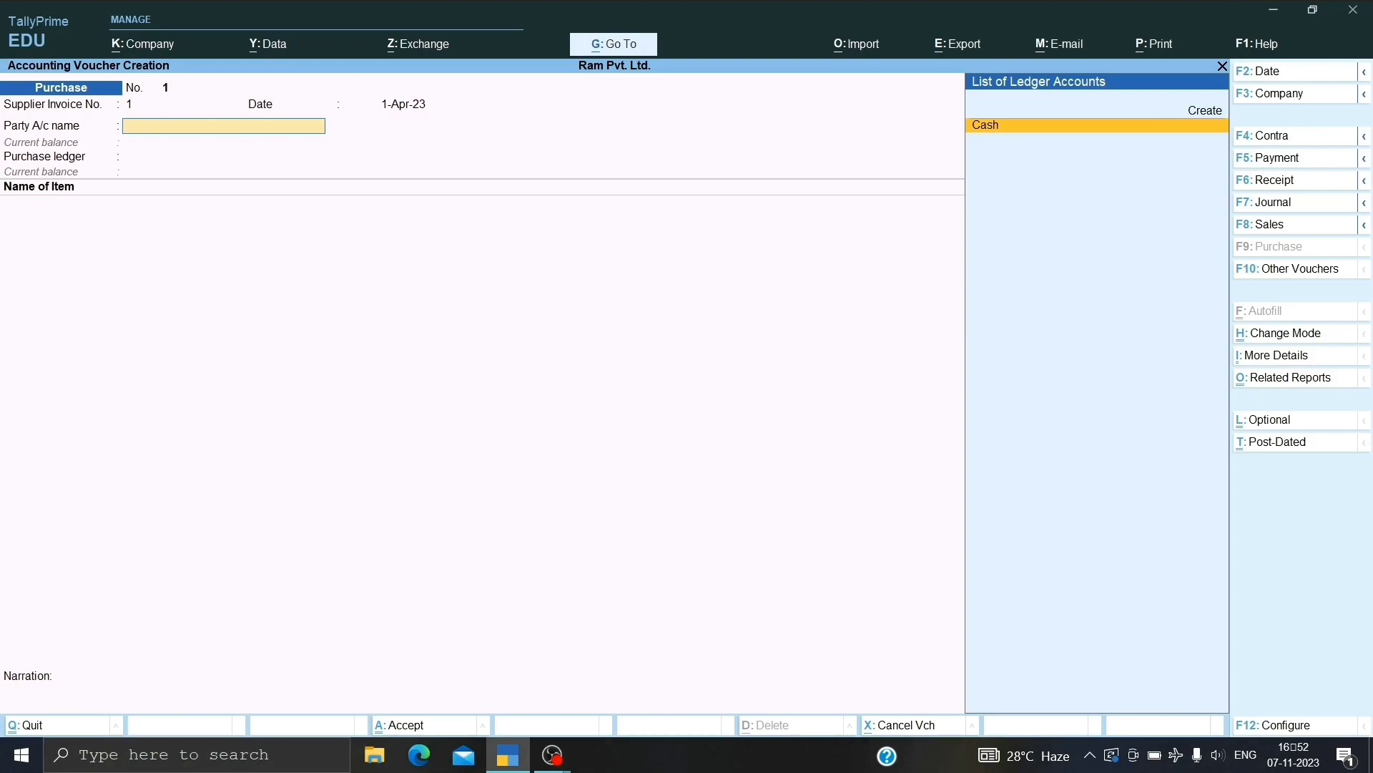
pyautogui.hotkey('alt', 'c')
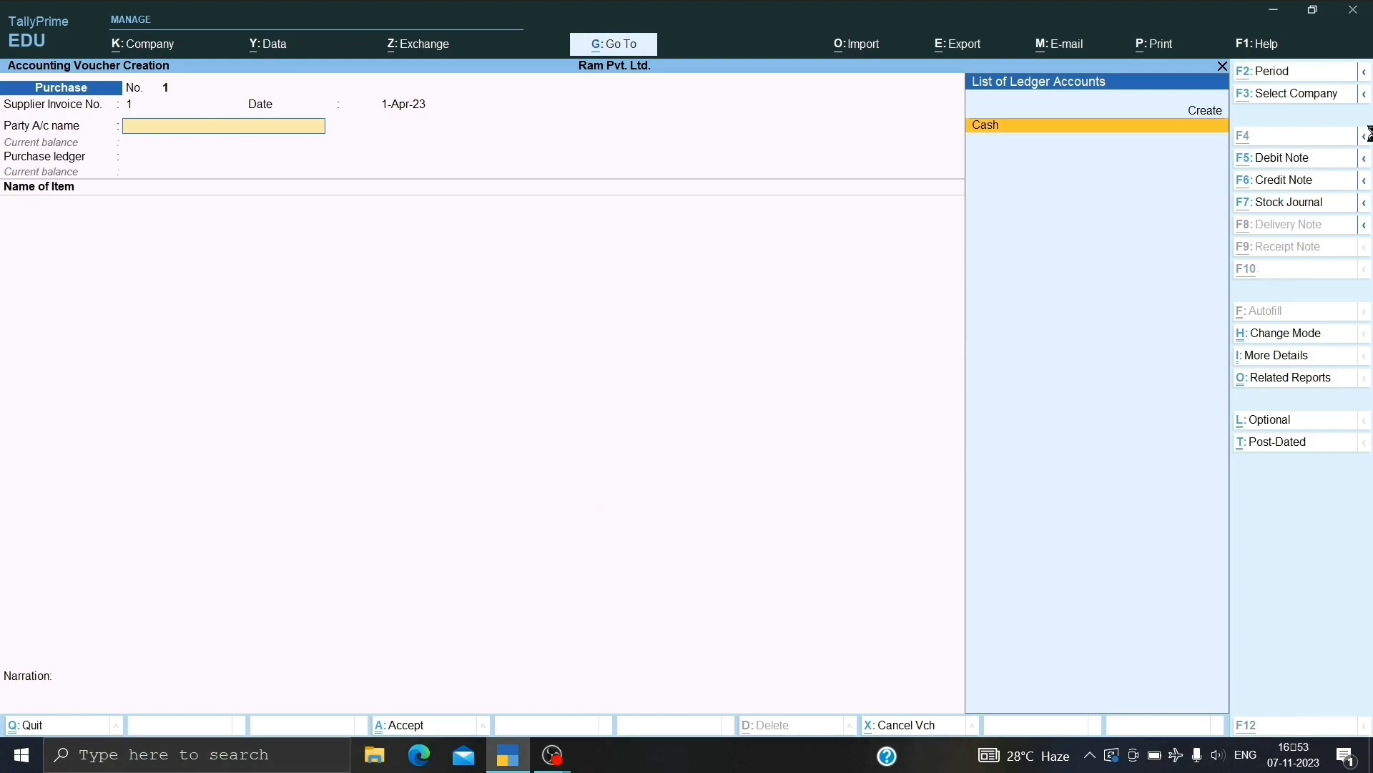
# Create a new supplier ledger Ram A/c under Sundry Creditors.
pyautogui.hotkey('alt', 'c')
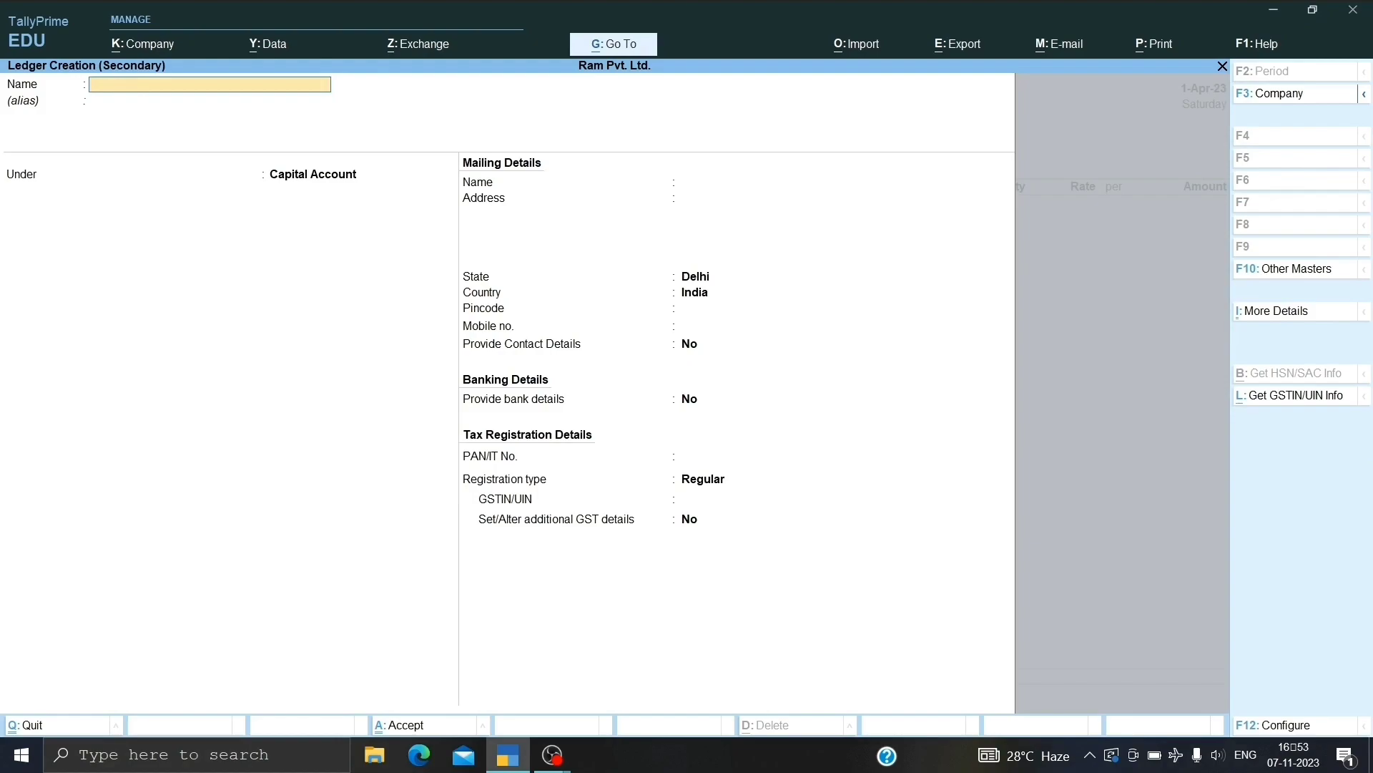
pyautogui.write('m a/c')
pyautogui.press('Return')
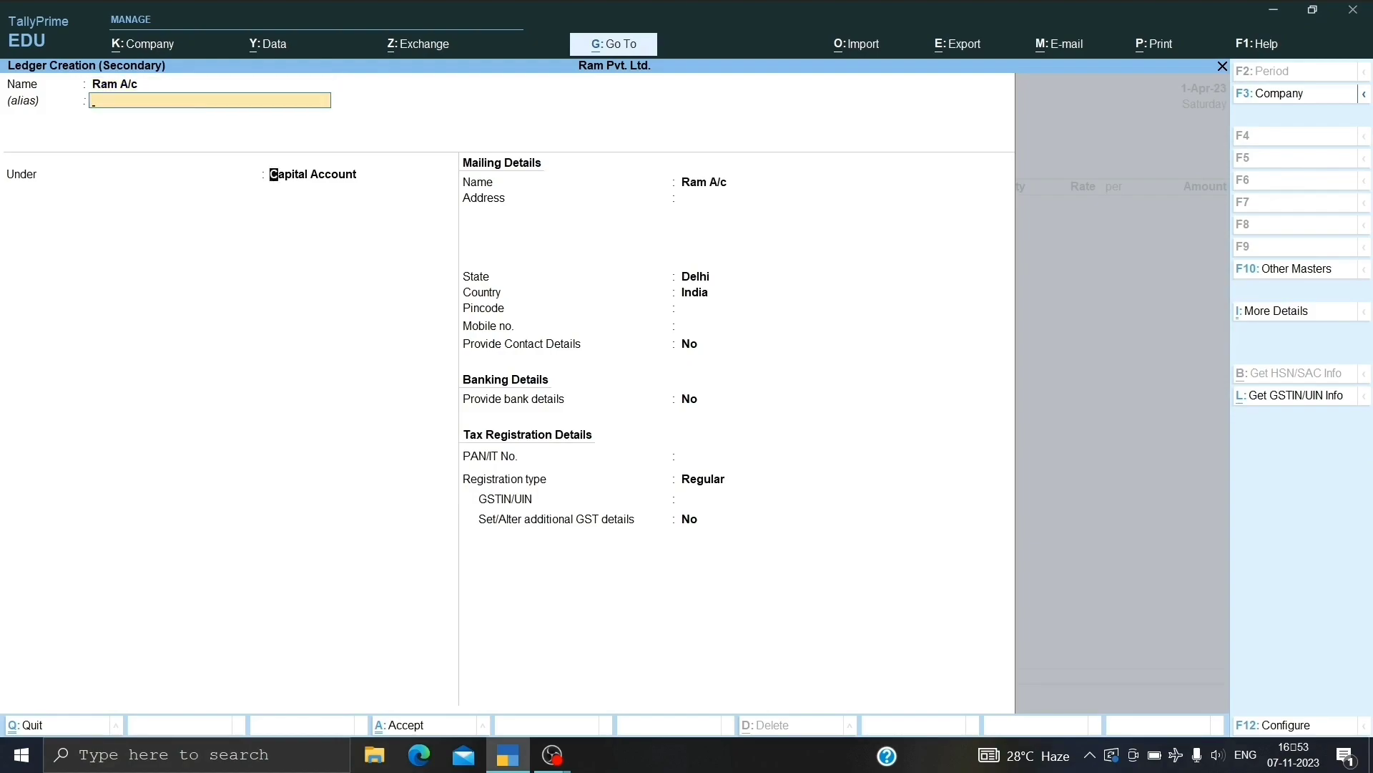
pyautogui.press('Return')
pyautogui.write('Sundry')
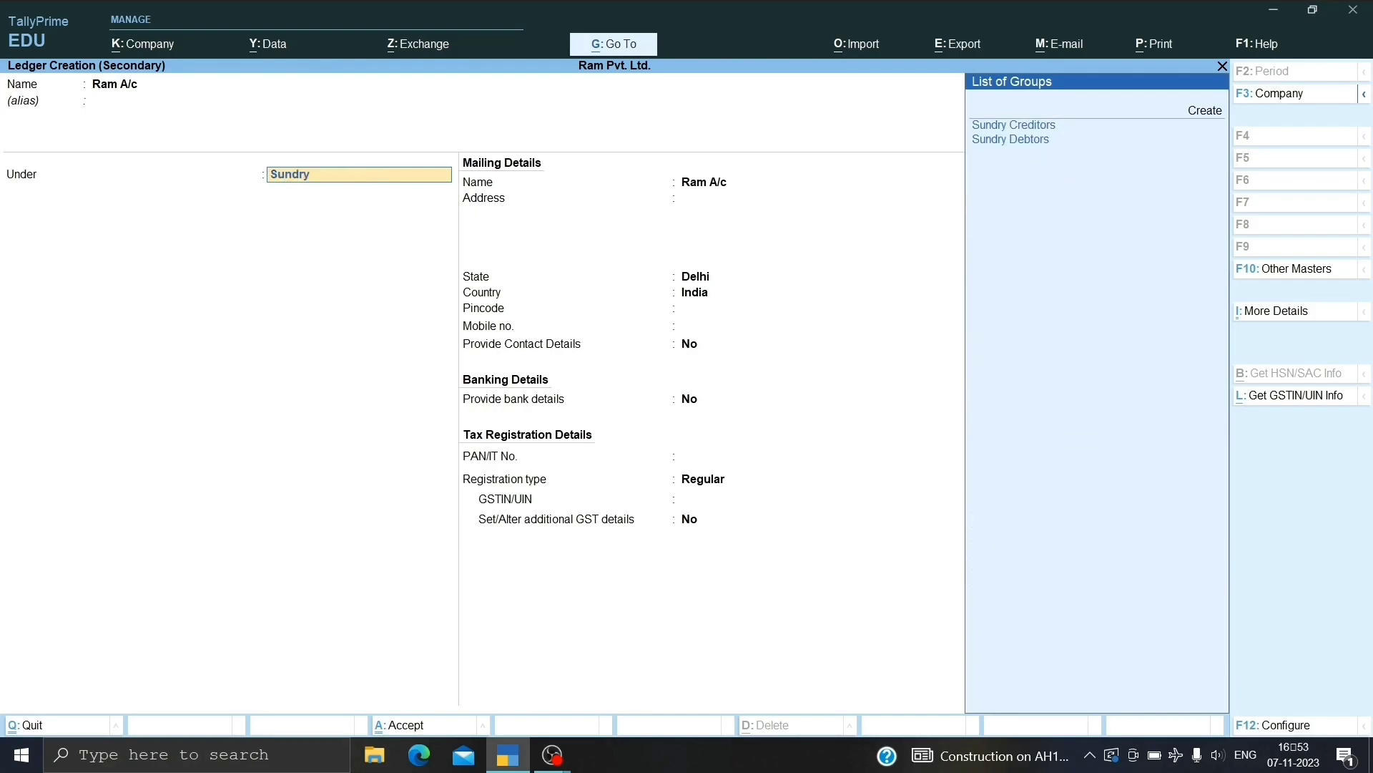
pyautogui.write(' Cr')
pyautogui.press('Return')
pyautogui.press('Return')
pyautogui.press('Return')
pyautogui.press('Return')
pyautogui.press('Return')
pyautogui.press('Return')
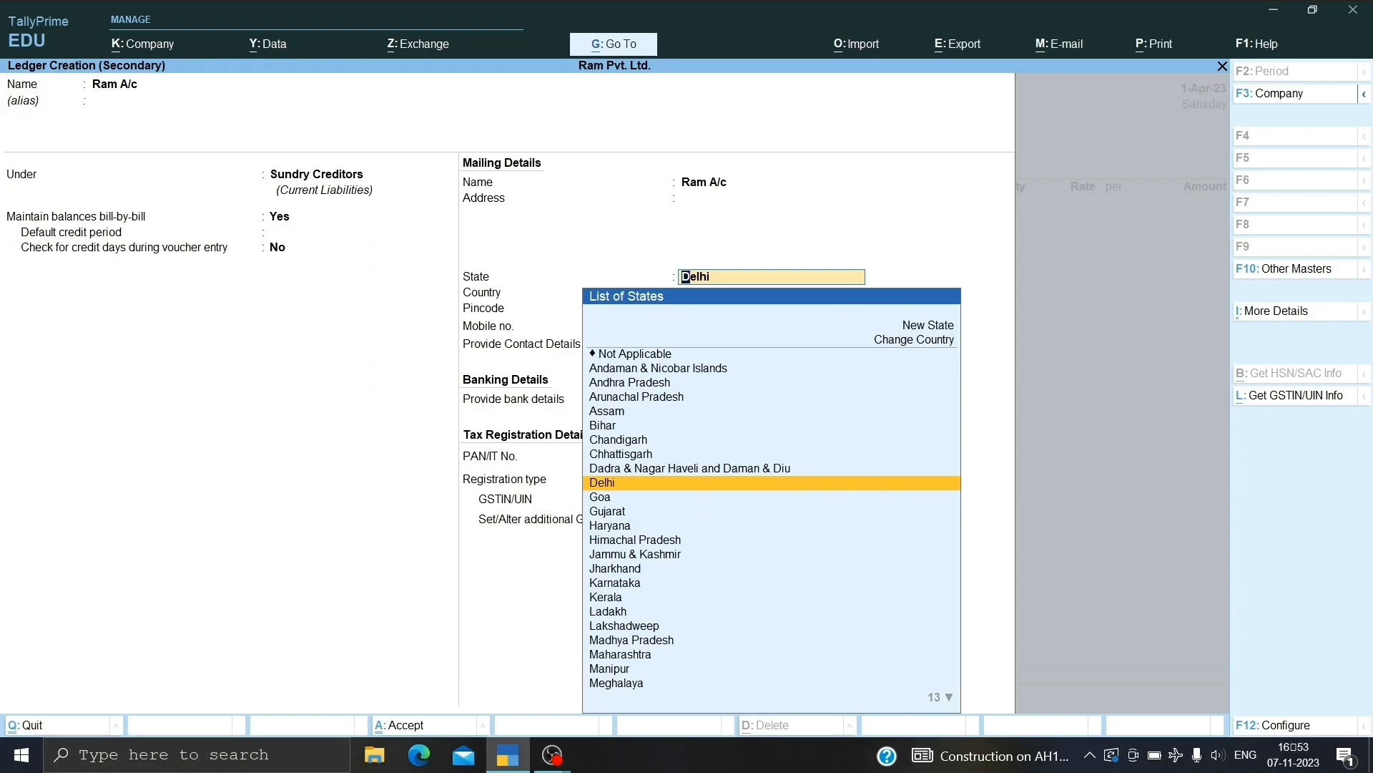
# Give Ram A/c state Delhi, Regular GST registration and its GSTIN, then save it.
pyautogui.press('Return')
pyautogui.press('Return')
pyautogui.press('Return')
pyautogui.press('Return')
pyautogui.press('Return')
pyautogui.press('Return')
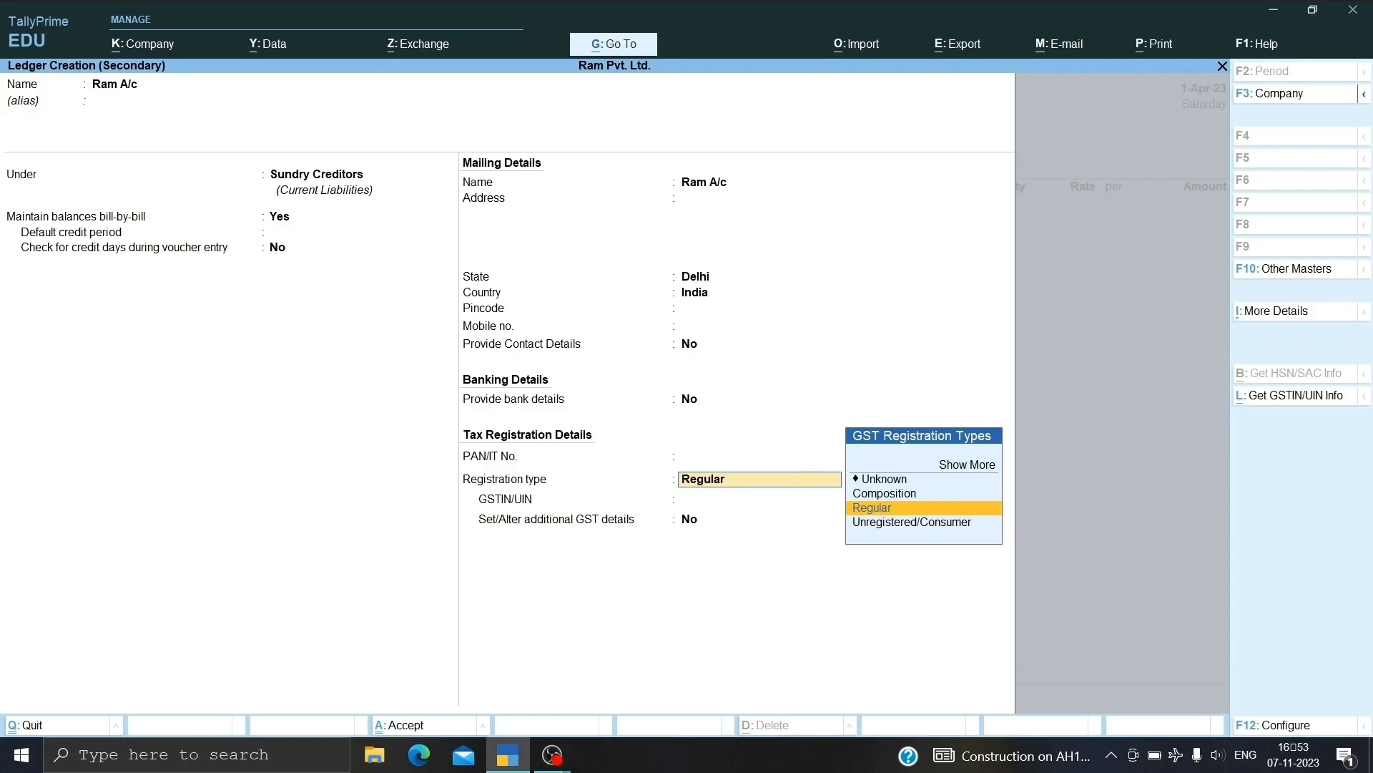
pyautogui.press('Return')
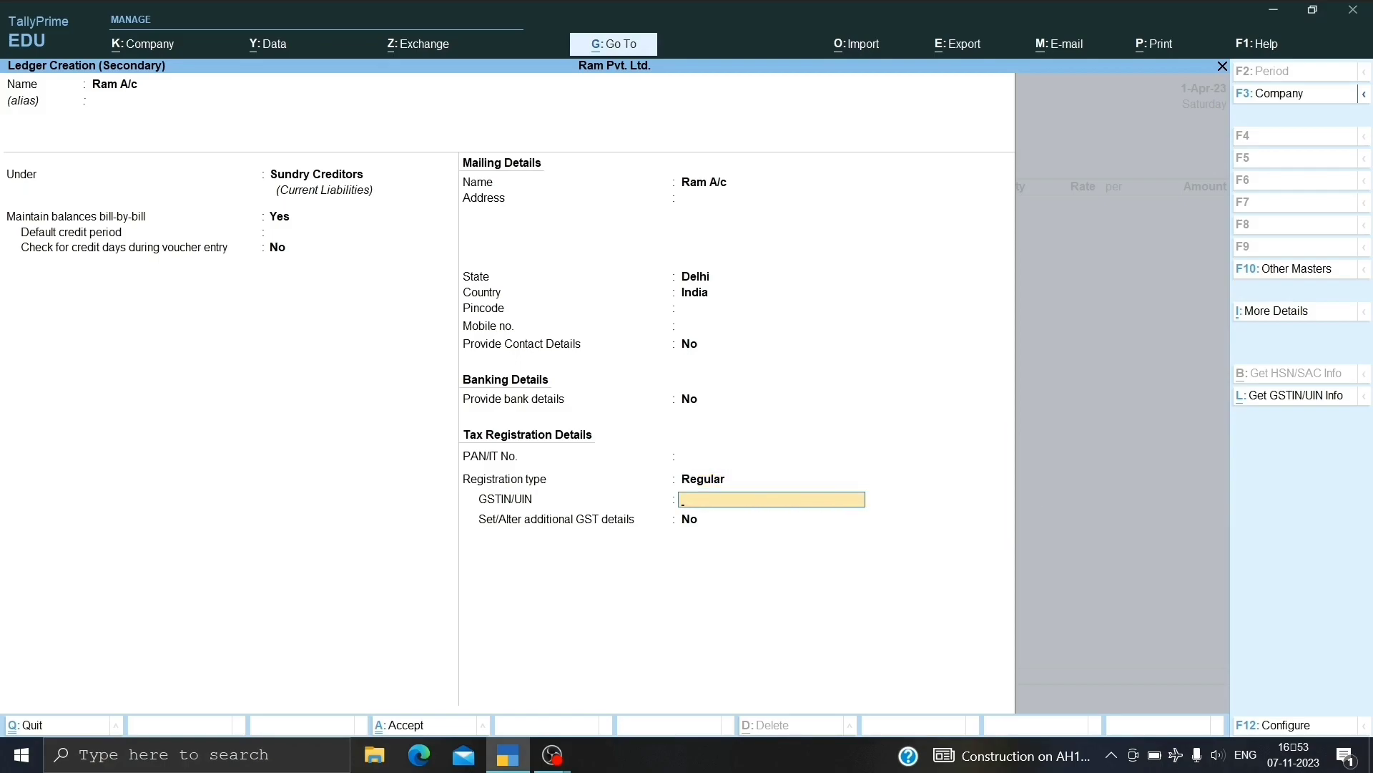
pyautogui.write('DL4654DKS5456')
pyautogui.press('Return')
pyautogui.press('Return')
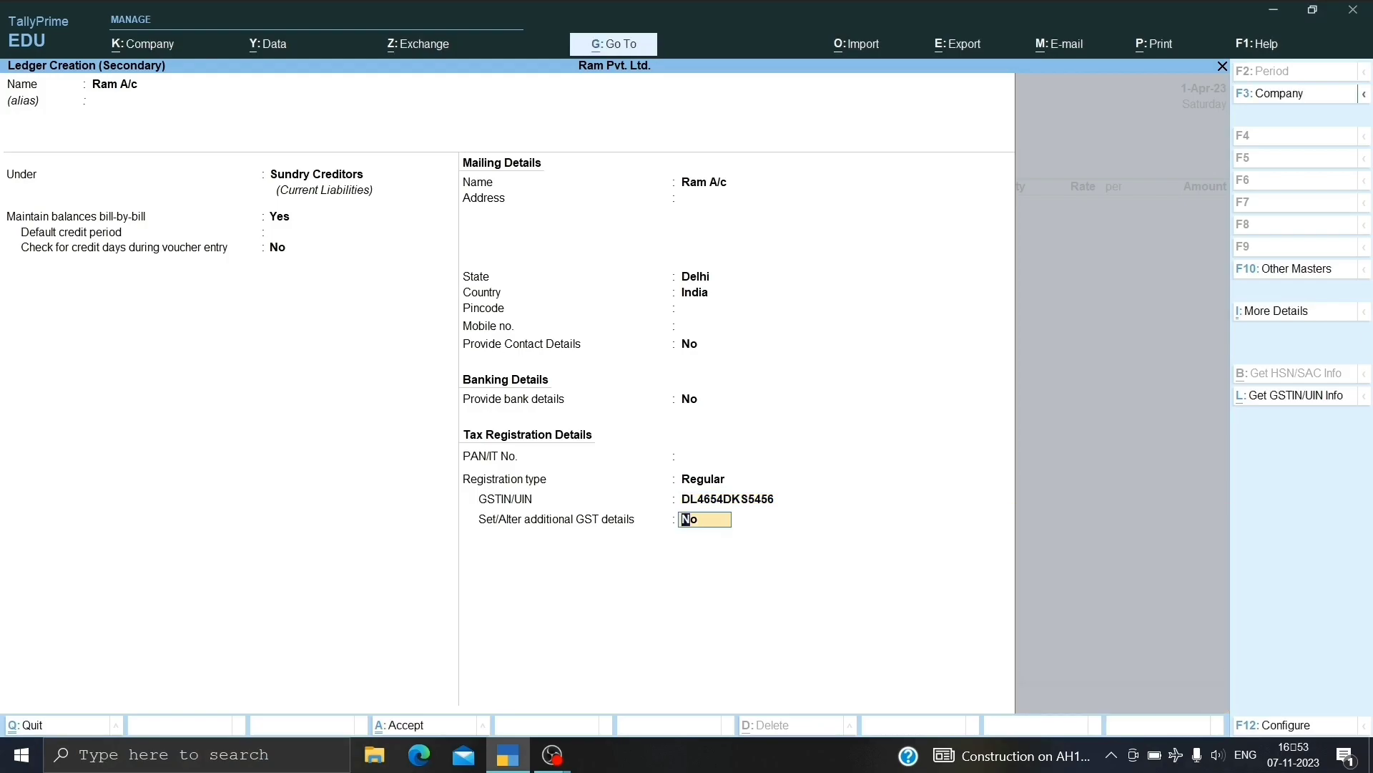
pyautogui.press('Return')
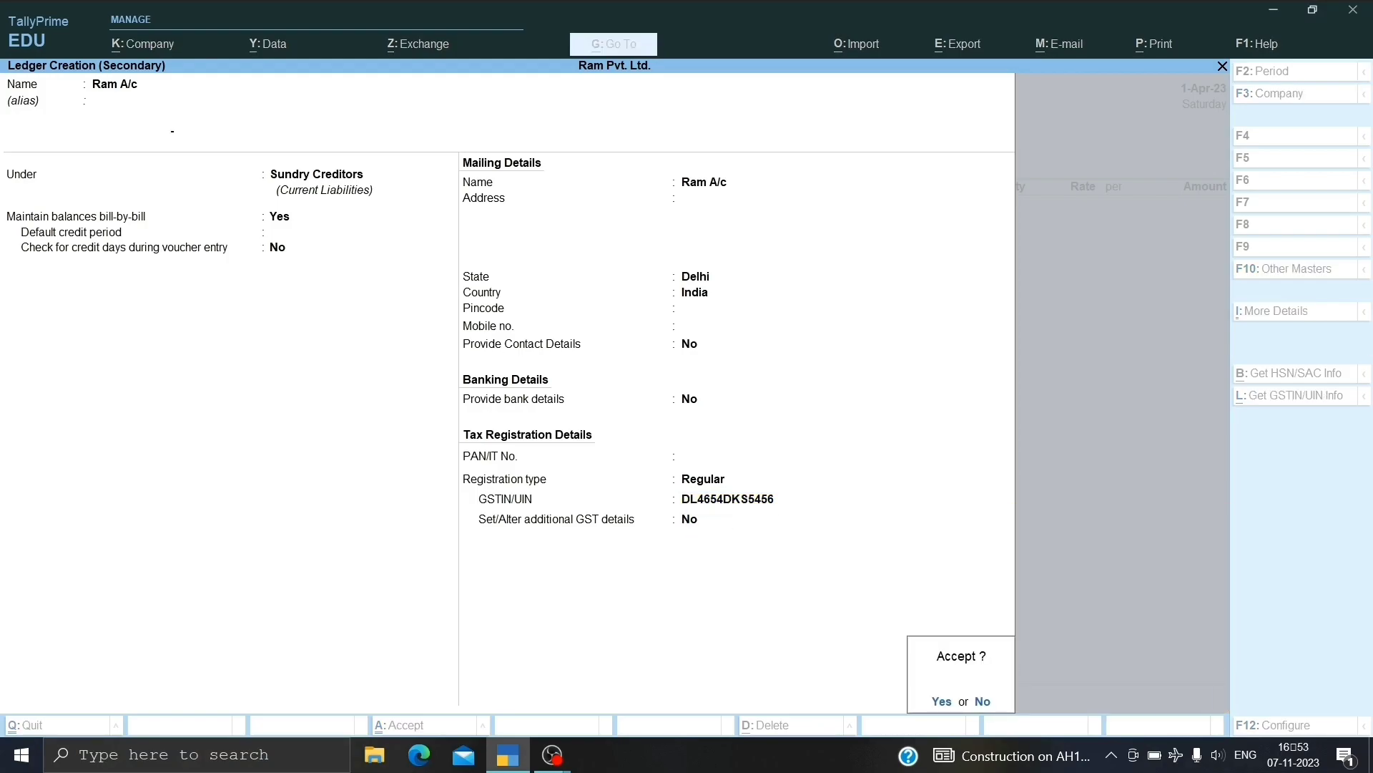
pyautogui.press('Return')
pyautogui.press('Return')
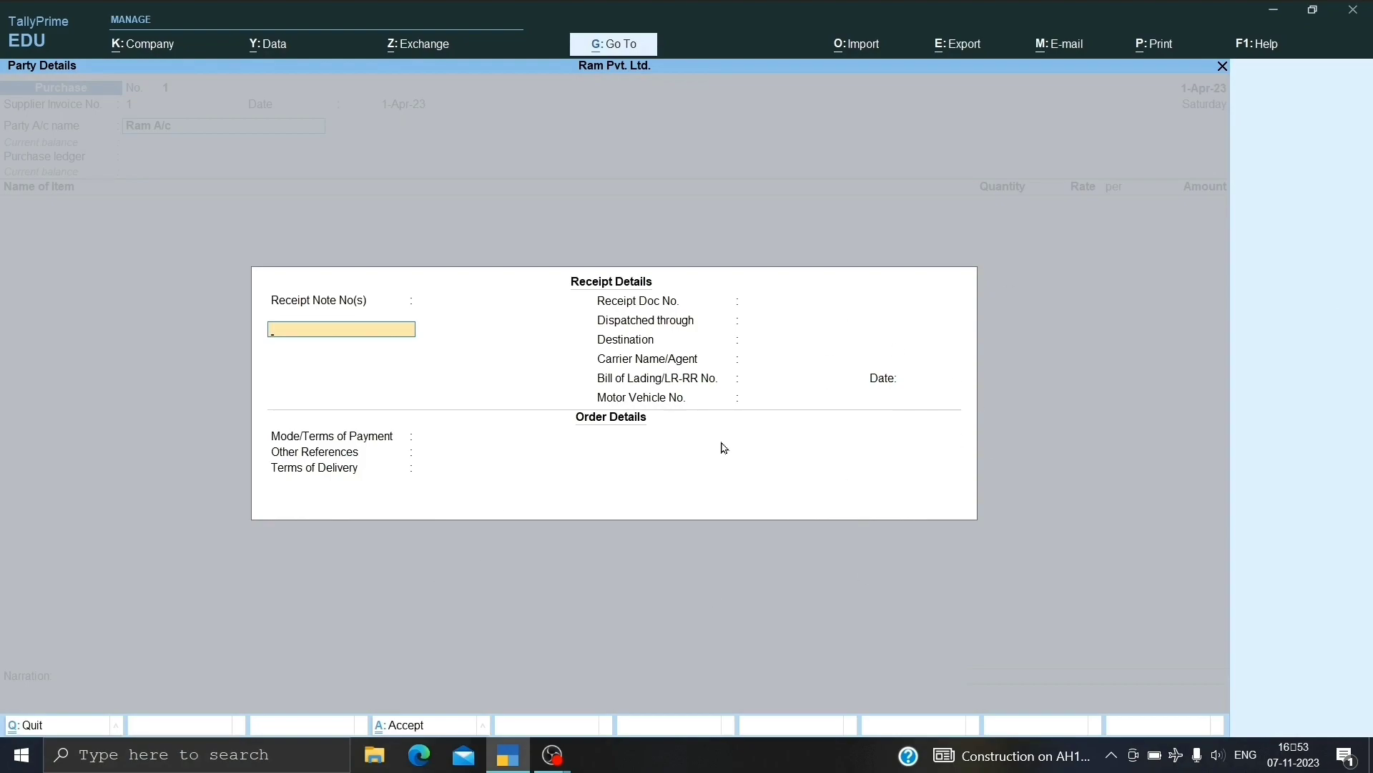
# Accept the empty receipt details and the party details for Ram A/c.
pyautogui.press('ctrl')
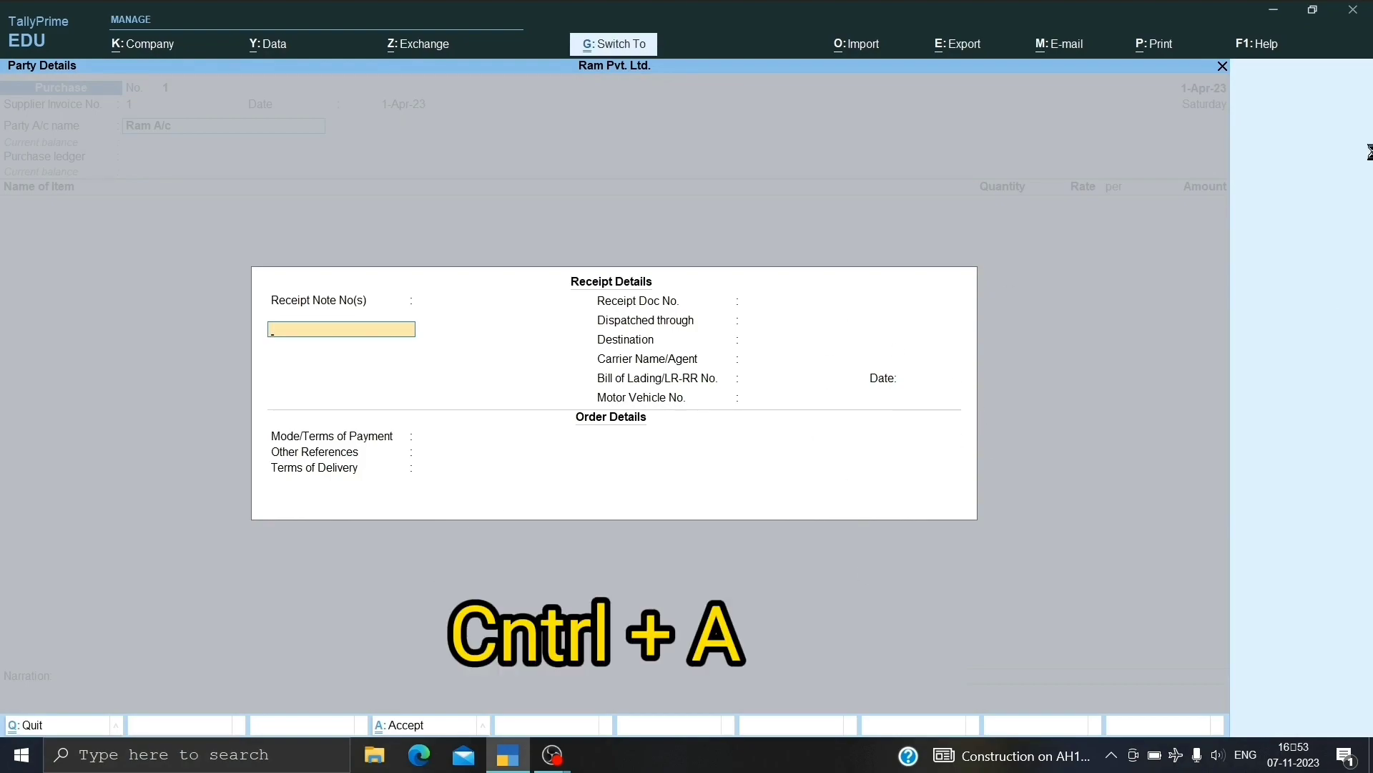
pyautogui.hotkey('ctrl', 'a')
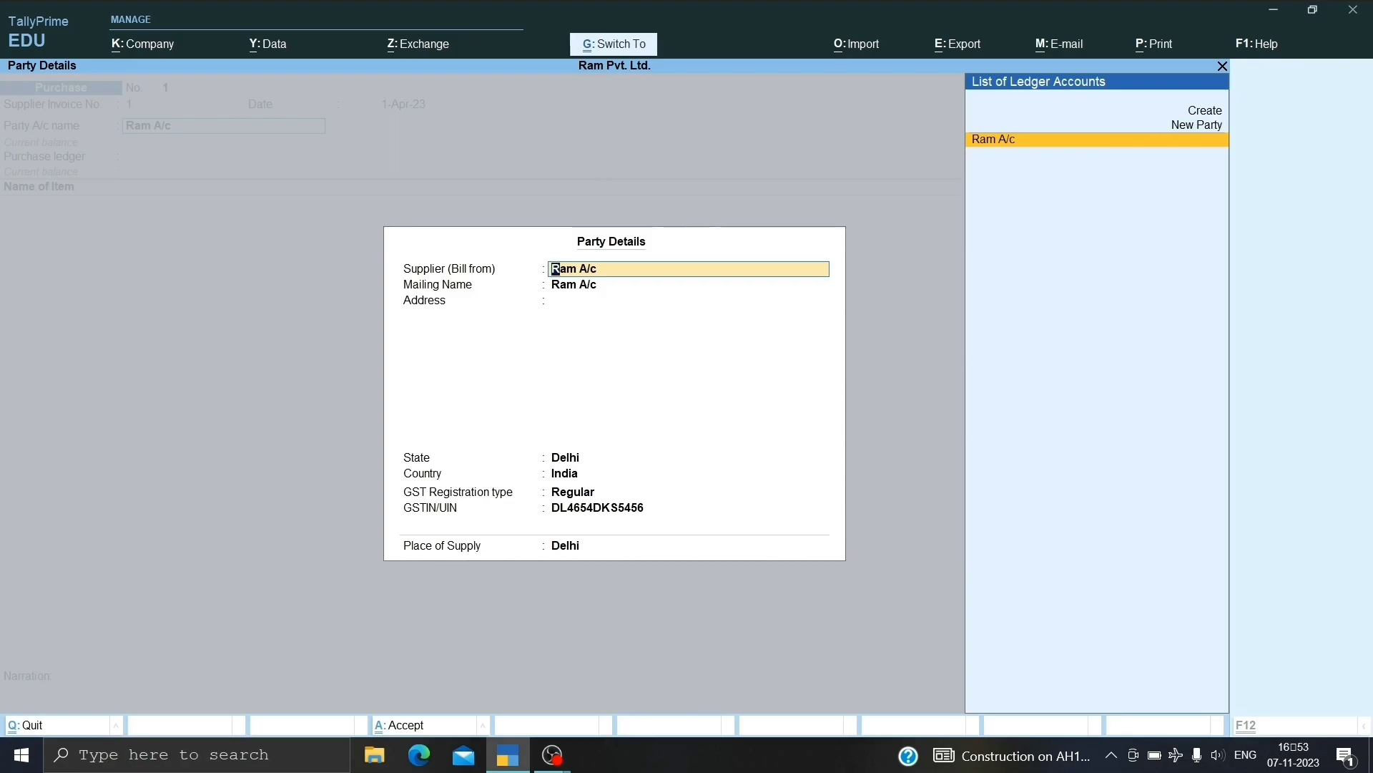
pyautogui.hotkey('ctrl', 'a')
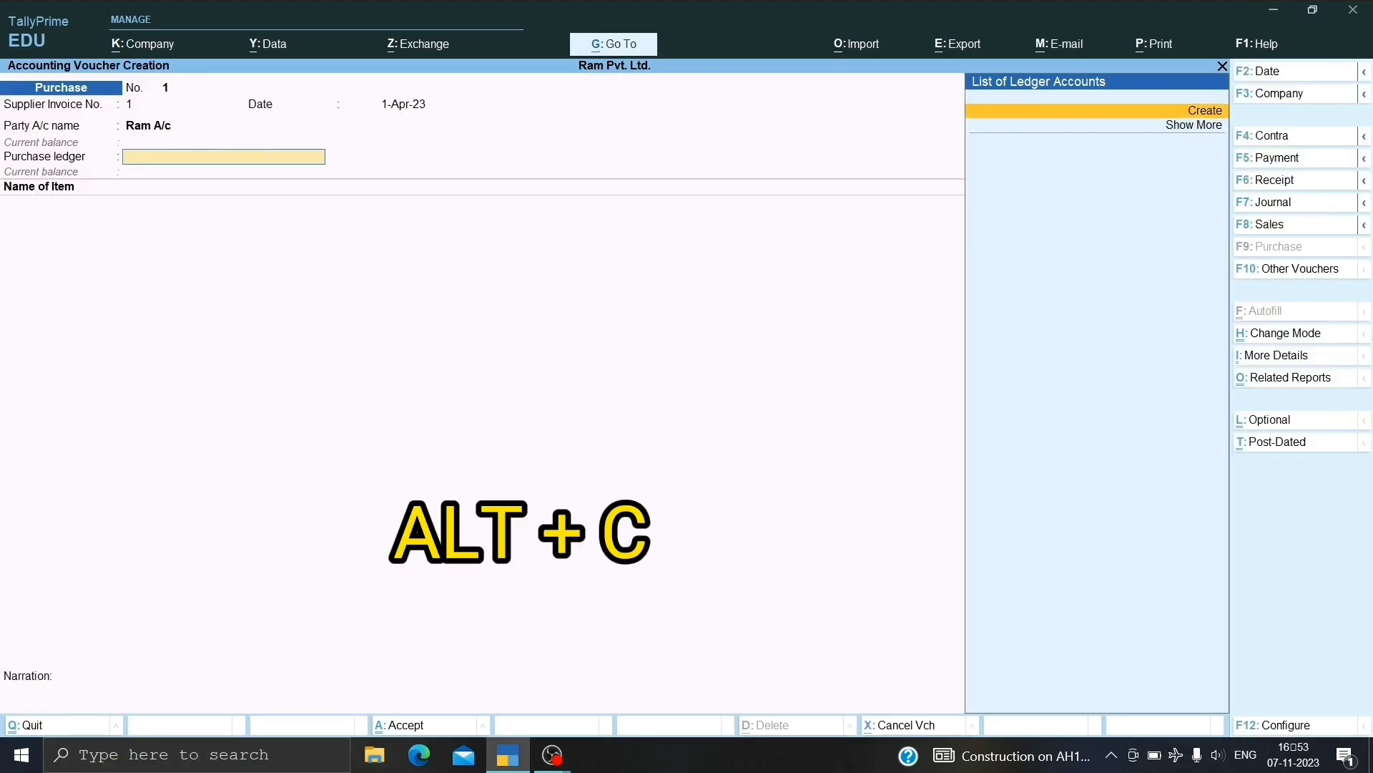
# Create ledger Purchase A/c under Purchase Accounts with GST applicability Not Applicable and save it.
pyautogui.hotkey('alt', 'c')
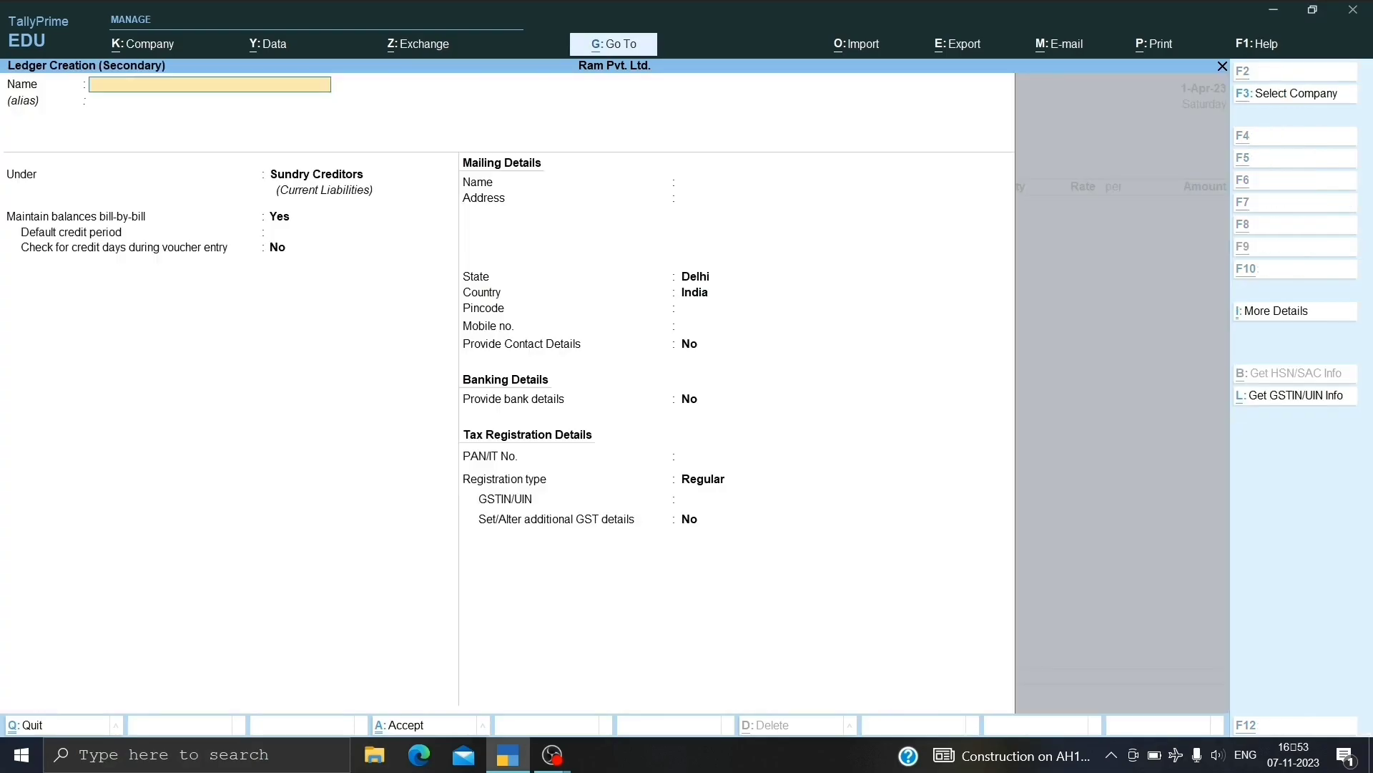
pyautogui.write('Purchase a/c')
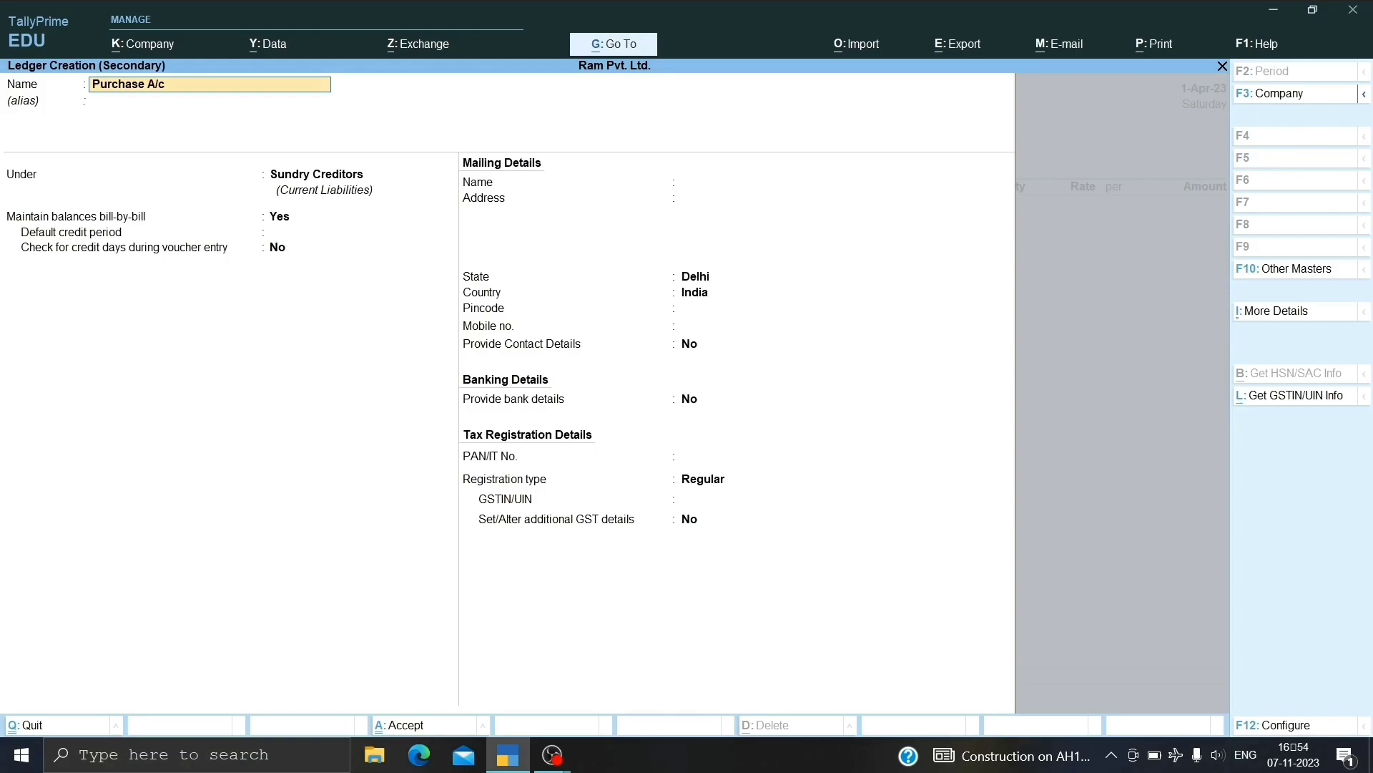
pyautogui.press('Return')
pyautogui.write('Purc')
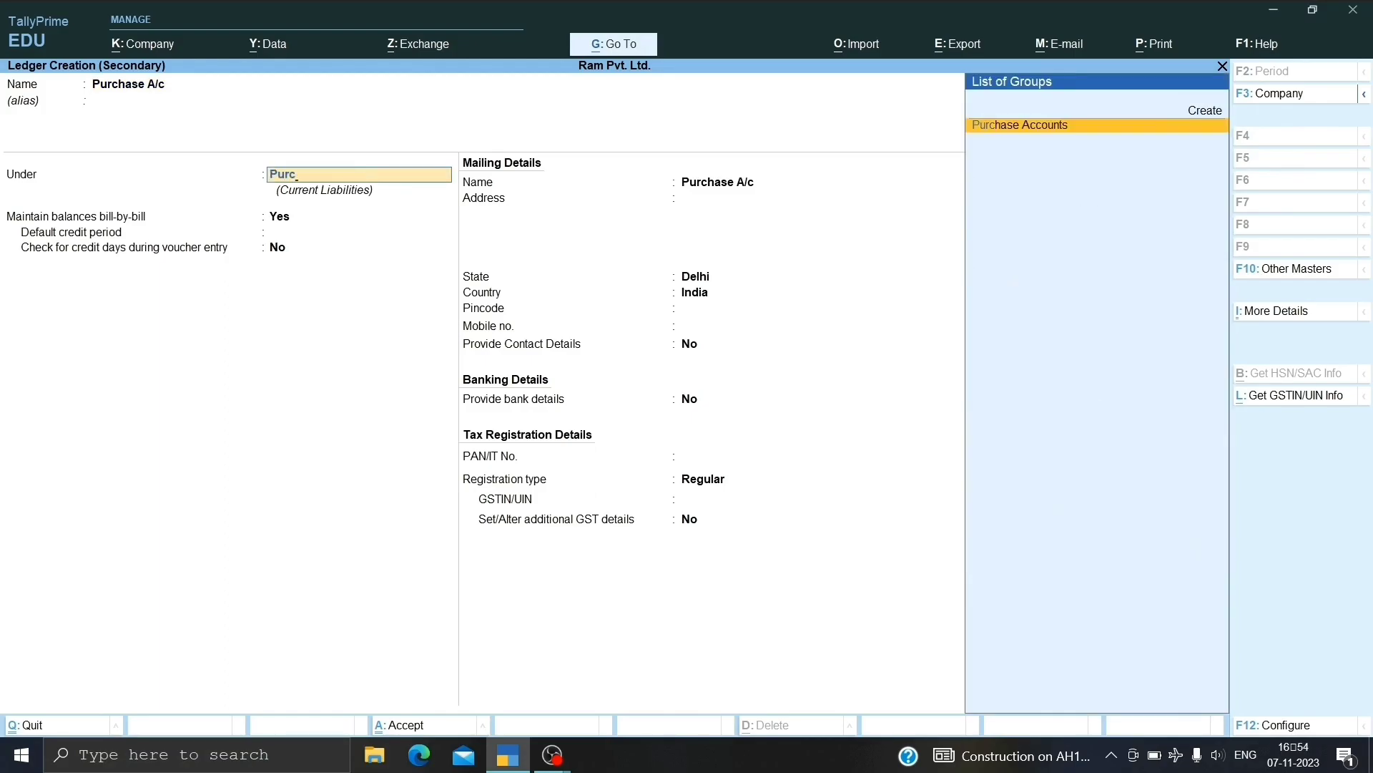
pyautogui.press('Return')
pyautogui.press('Return')
pyautogui.press('Return')
pyautogui.press('Return')
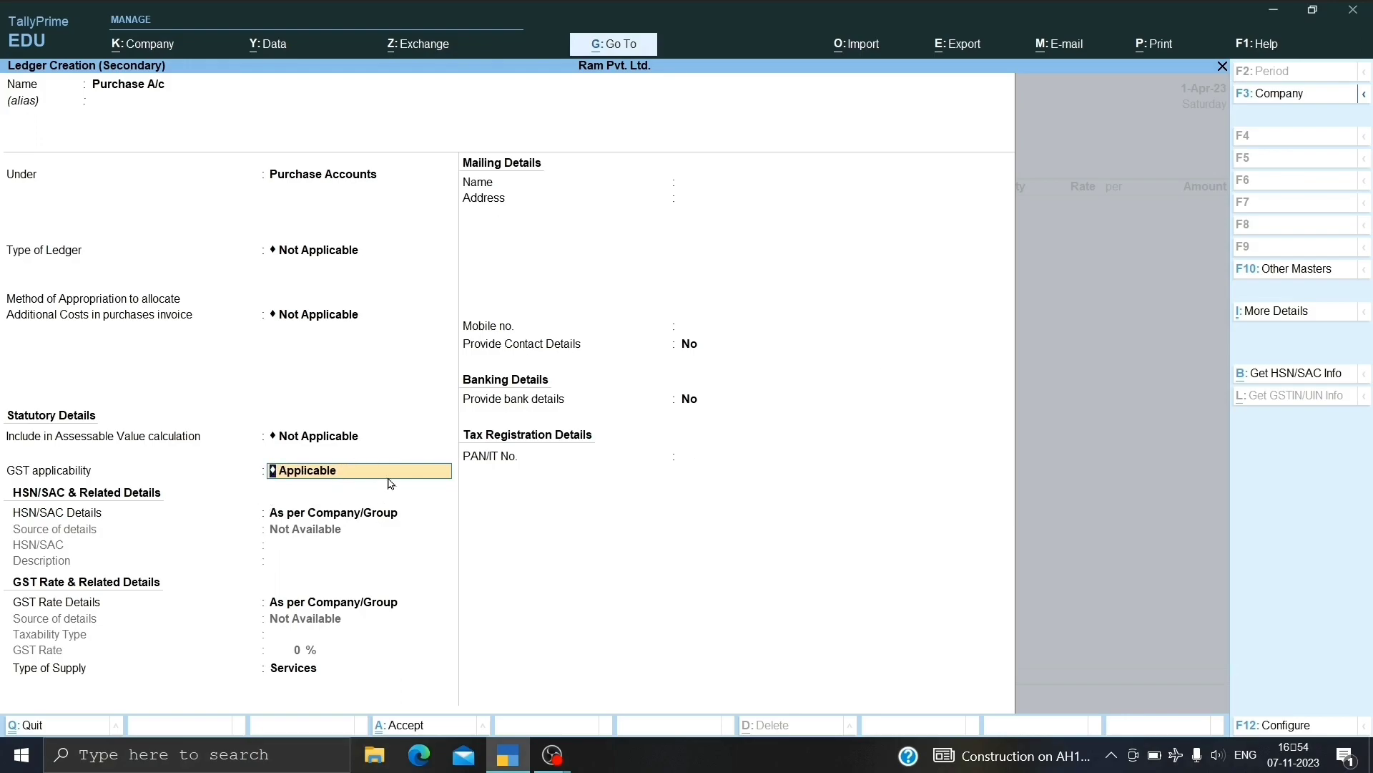
pyautogui.press('BackSpace')
pyautogui.press('Return')
pyautogui.press('Down')
pyautogui.press('Return')
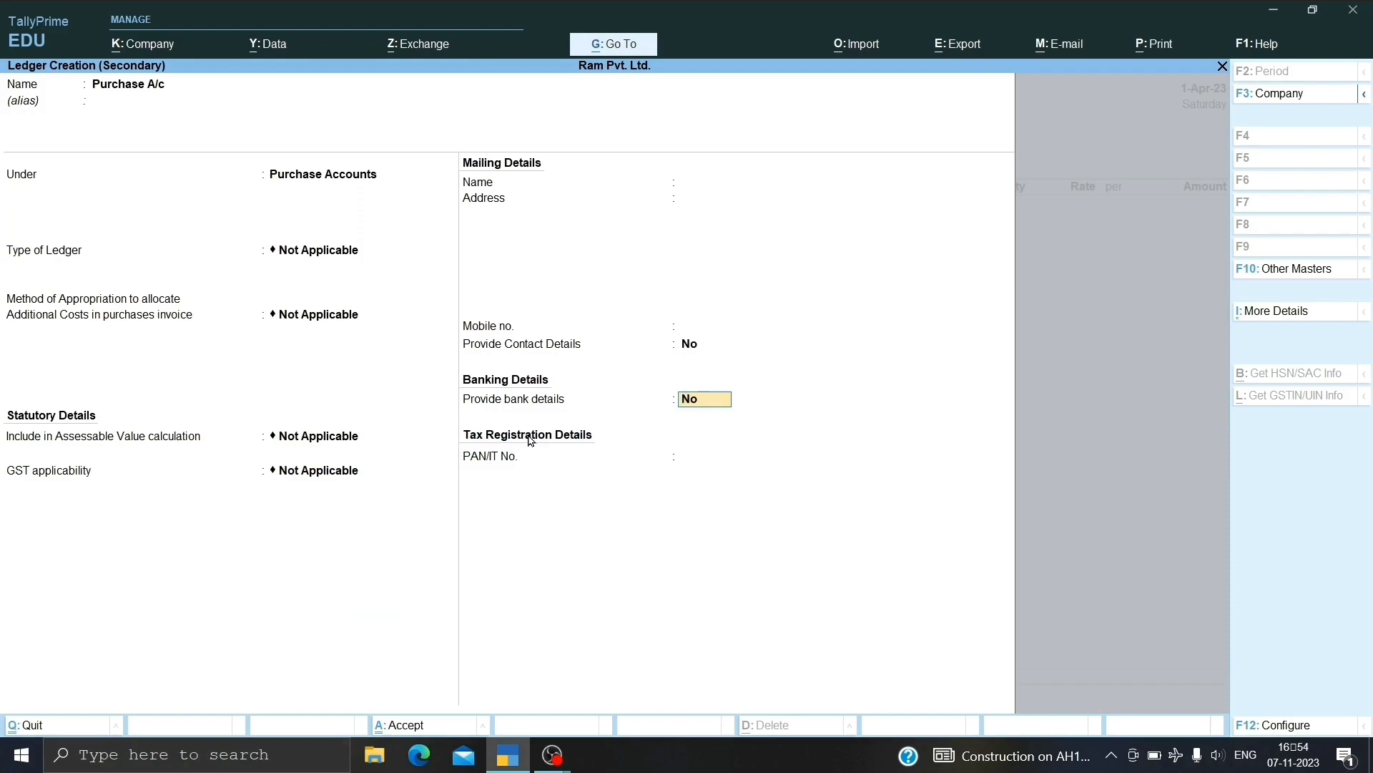
pyautogui.press('Return')
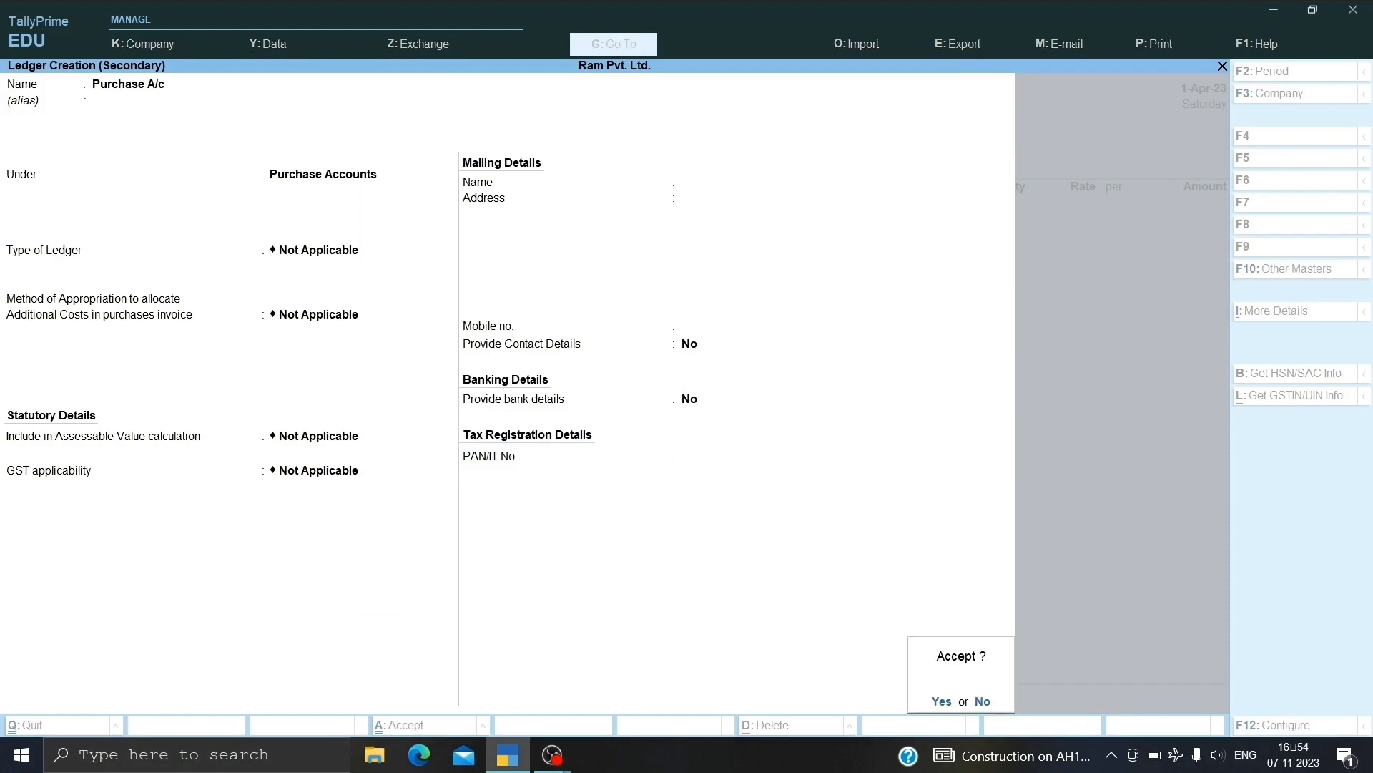
pyautogui.press('Return')
pyautogui.press('Return')
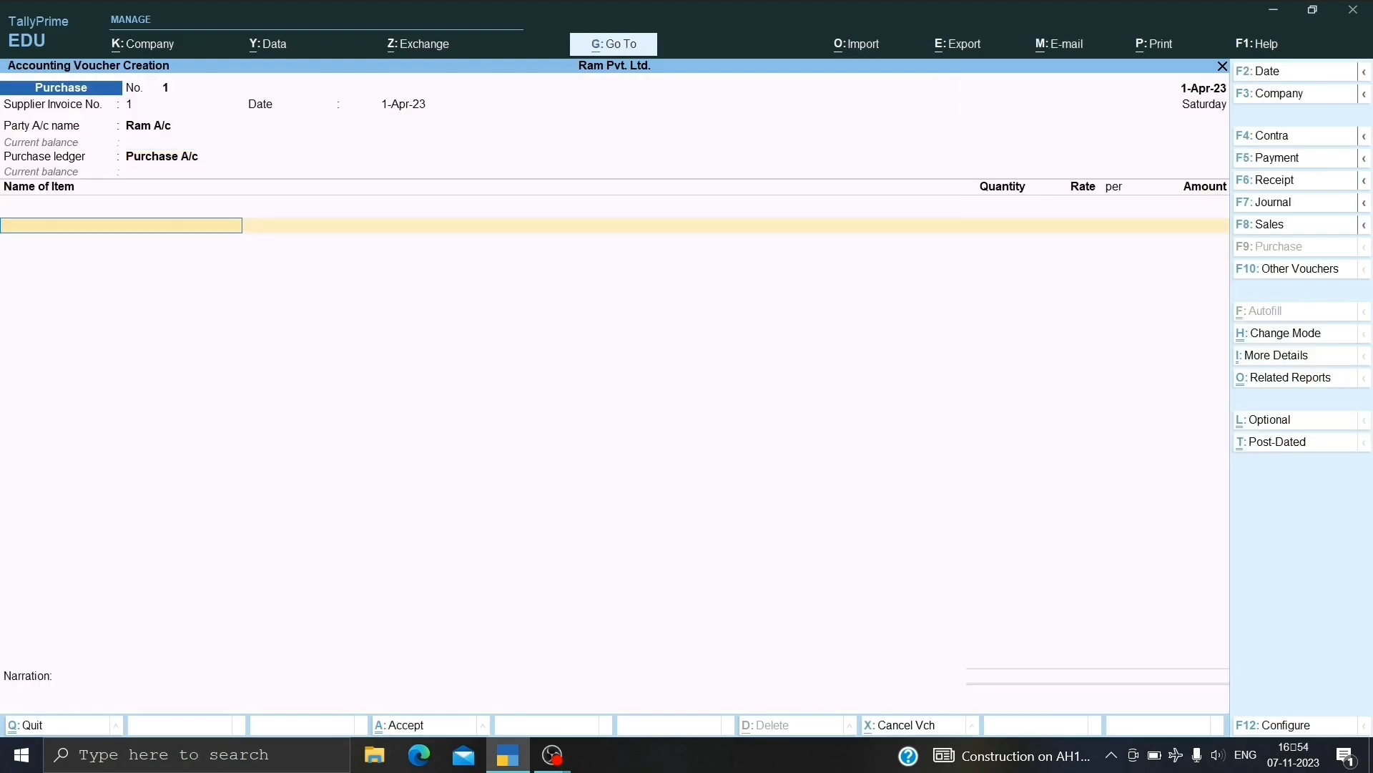
# Start a new stock item named Jeans under Primary.
pyautogui.hotkey('alt', 'c')
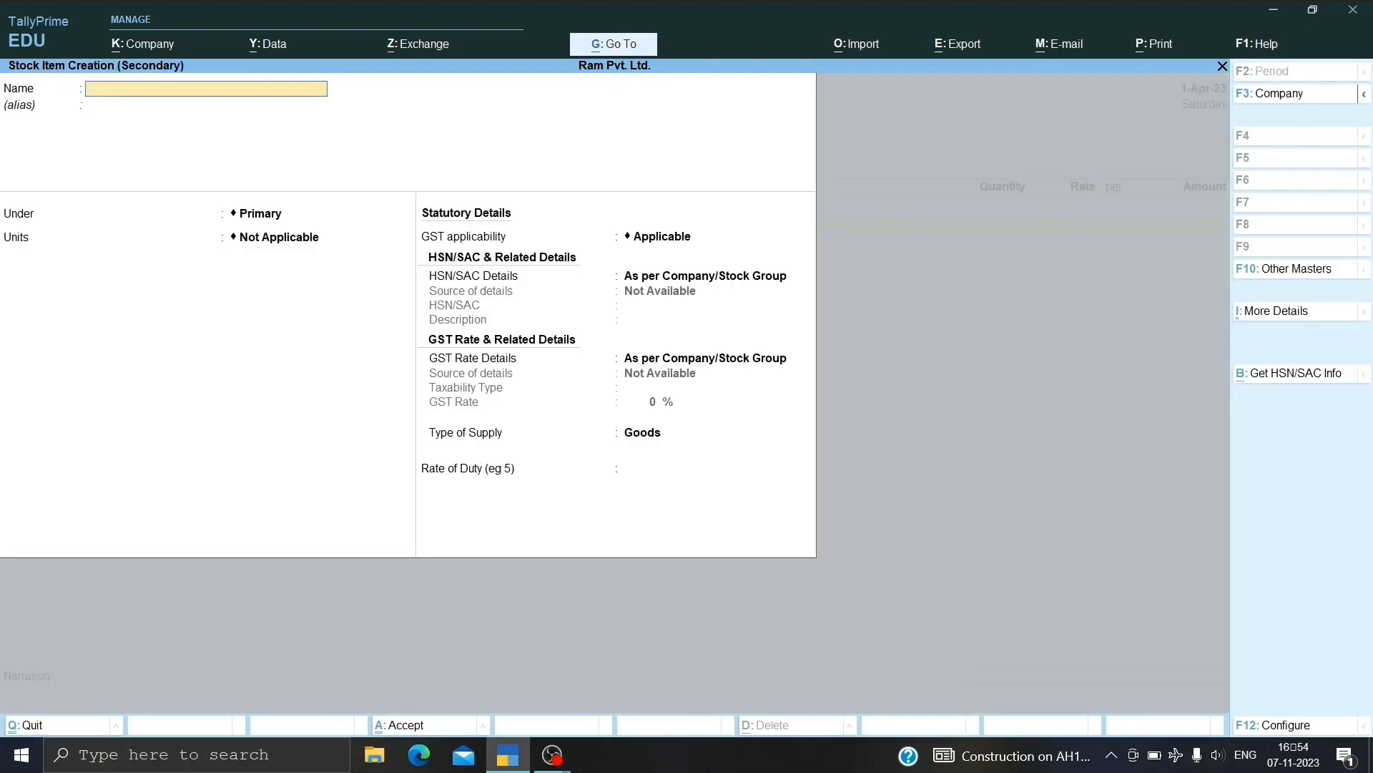
pyautogui.write('Jeans')
pyautogui.press('Return')
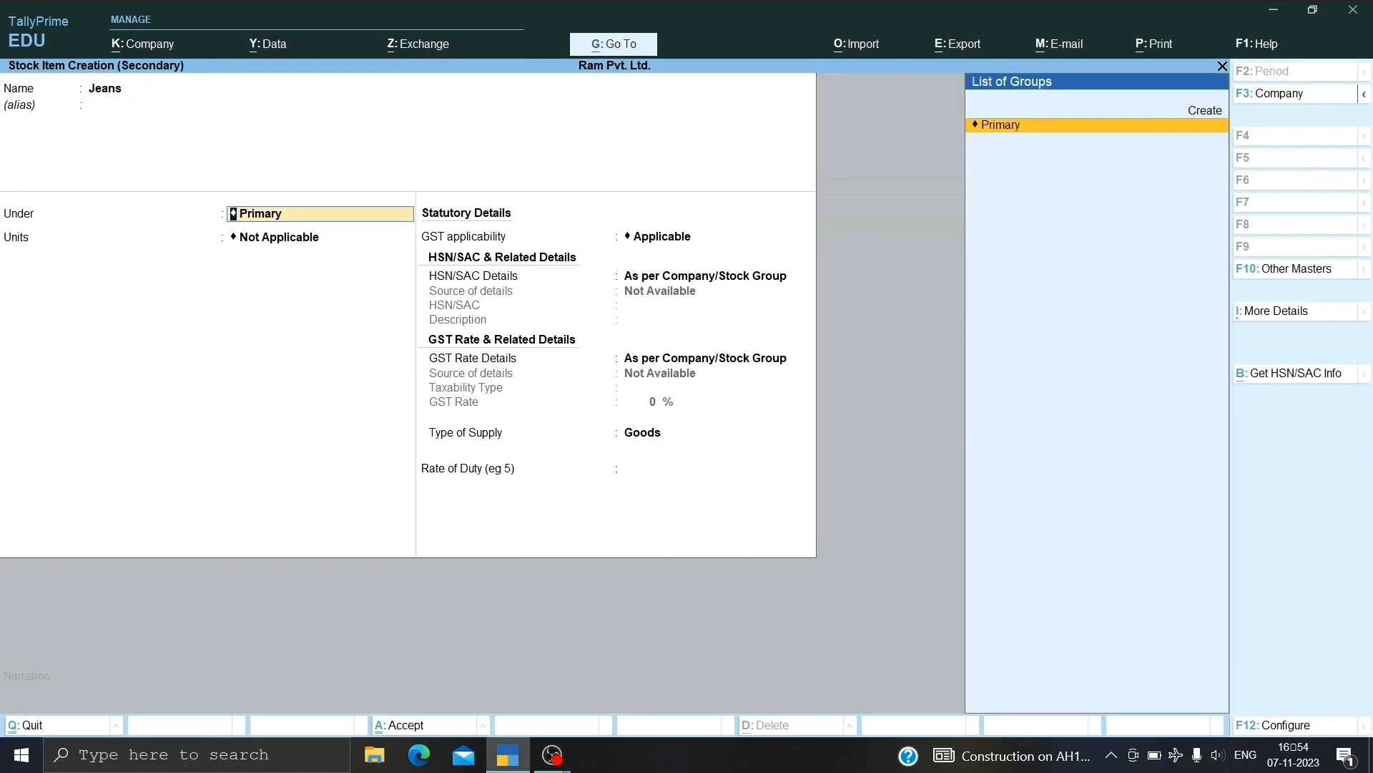
pyautogui.press('Return')
# Create the unit pcs with formal name Piece and save it for Jeans.
pyautogui.hotkey('alt', 'c')
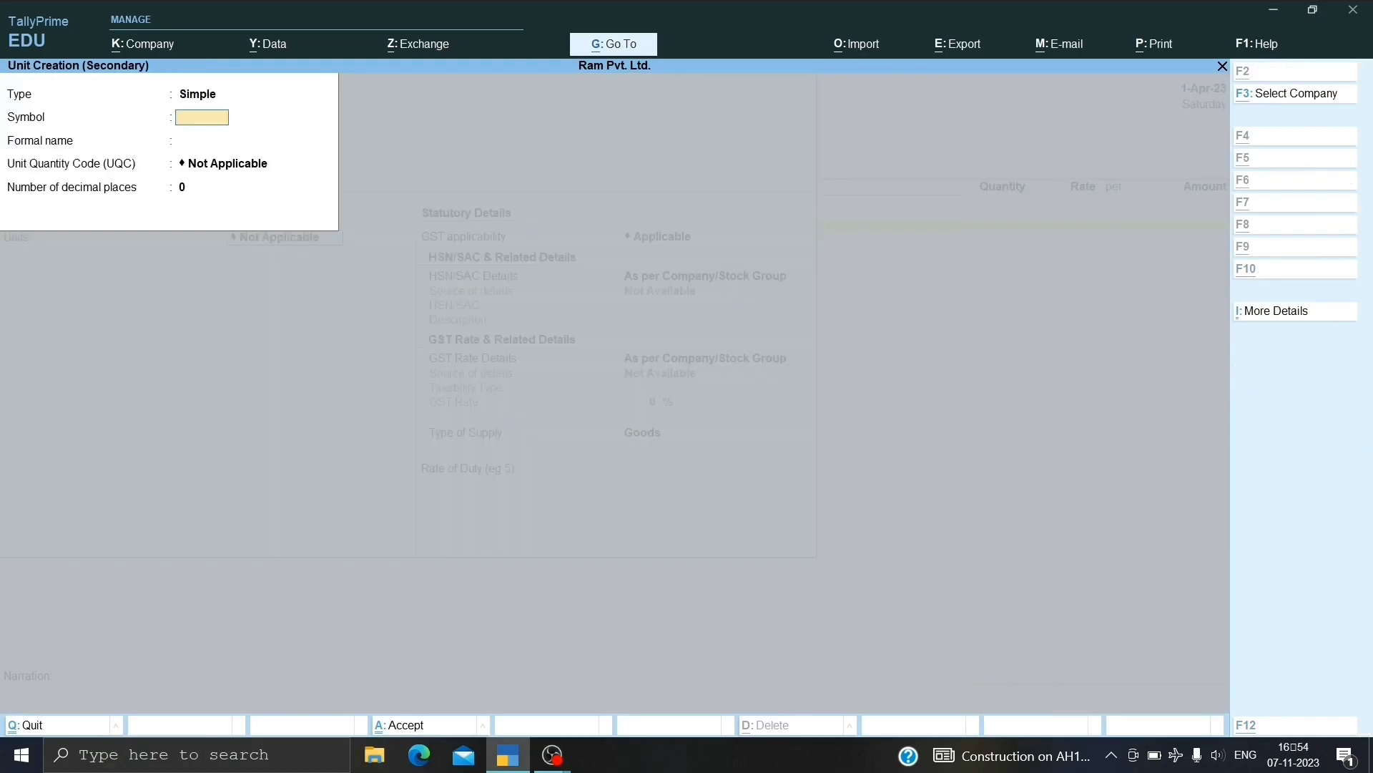
pyautogui.write('pcs')
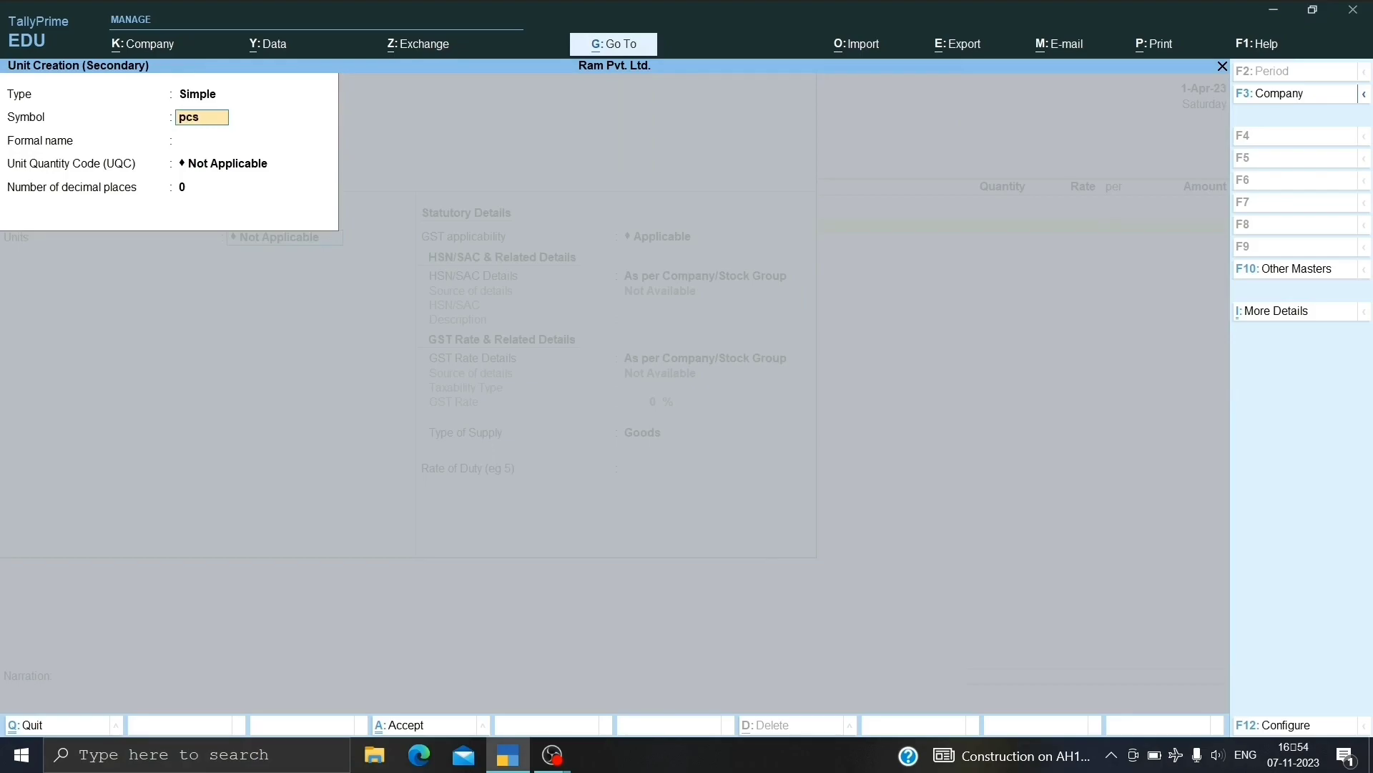
pyautogui.press('Return')
pyautogui.press('Return')
pyautogui.press('BackSpace')
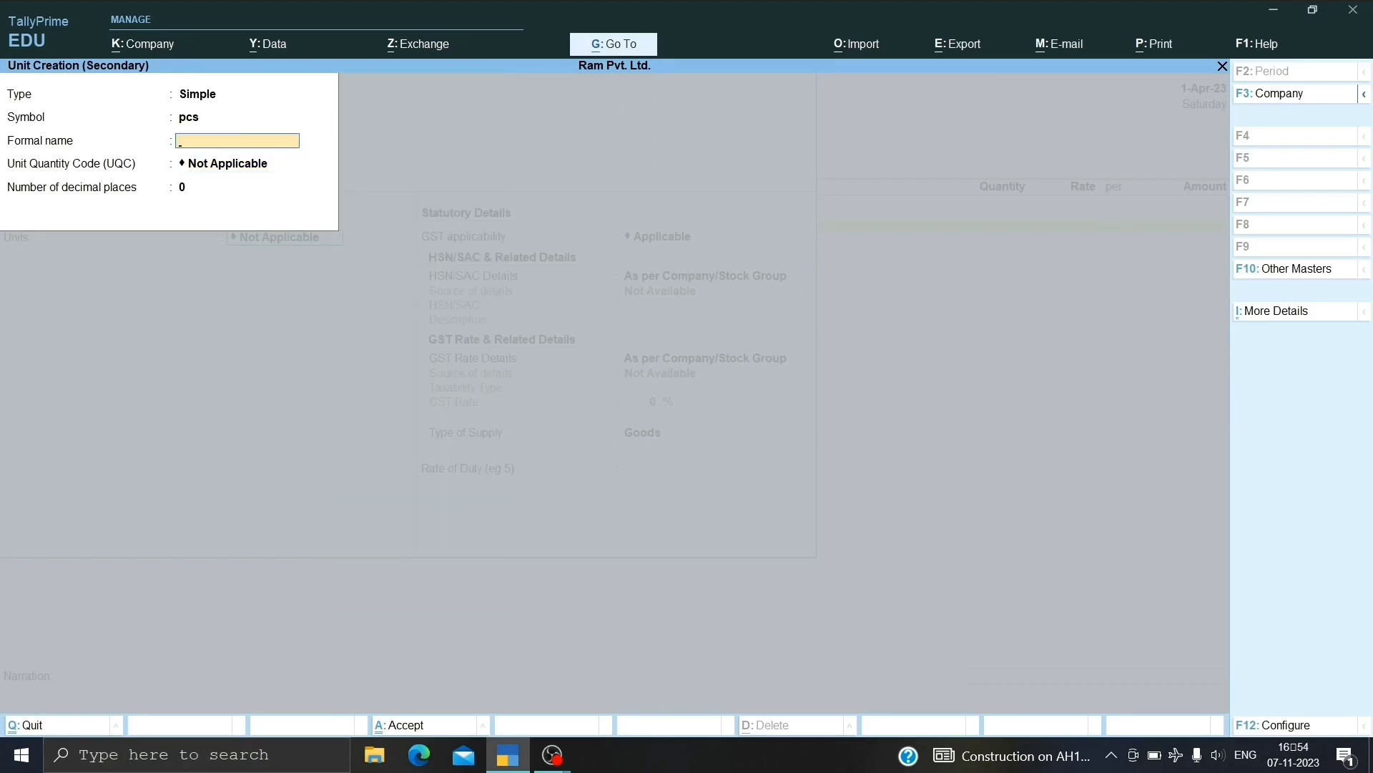
pyautogui.write('P')
pyautogui.press('Return')
pyautogui.press('Return')
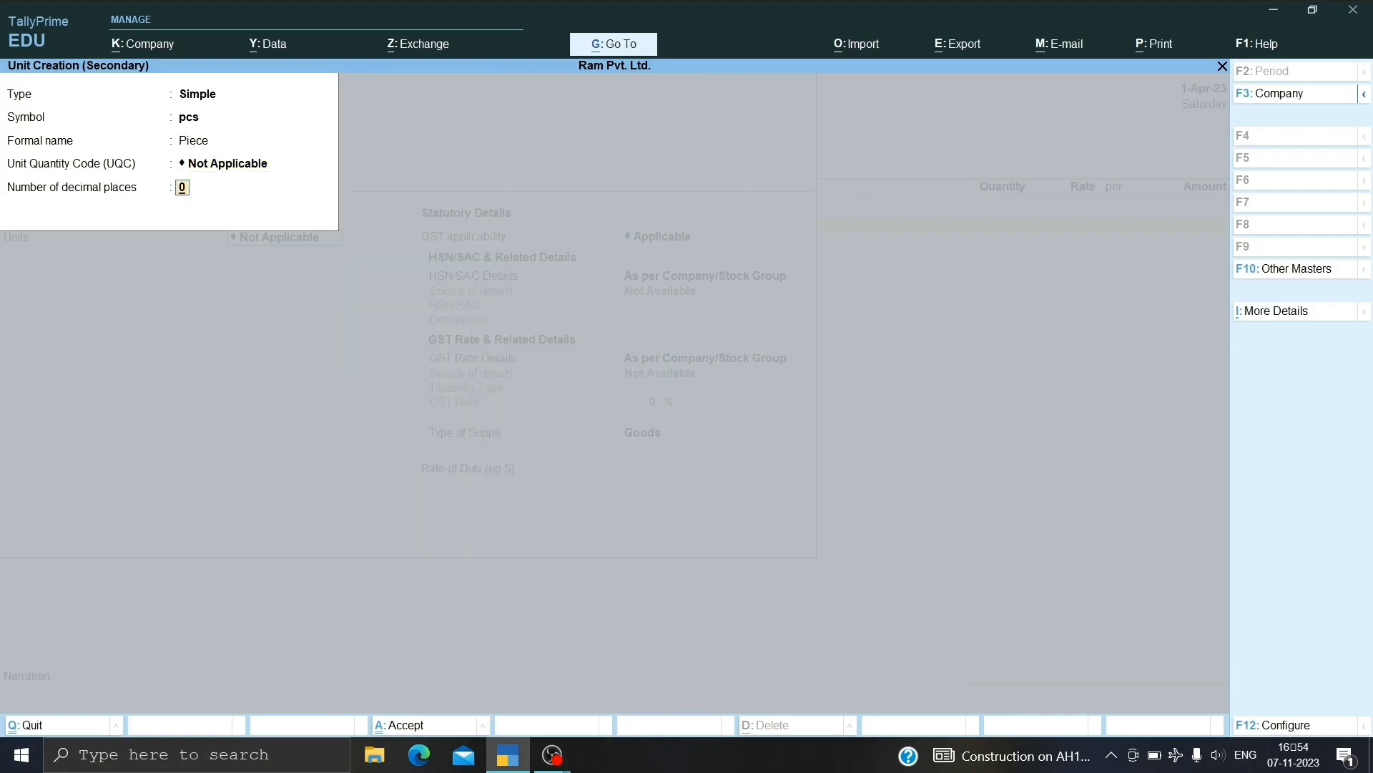
pyautogui.press('Return')
pyautogui.press('Return')
pyautogui.press('Return')
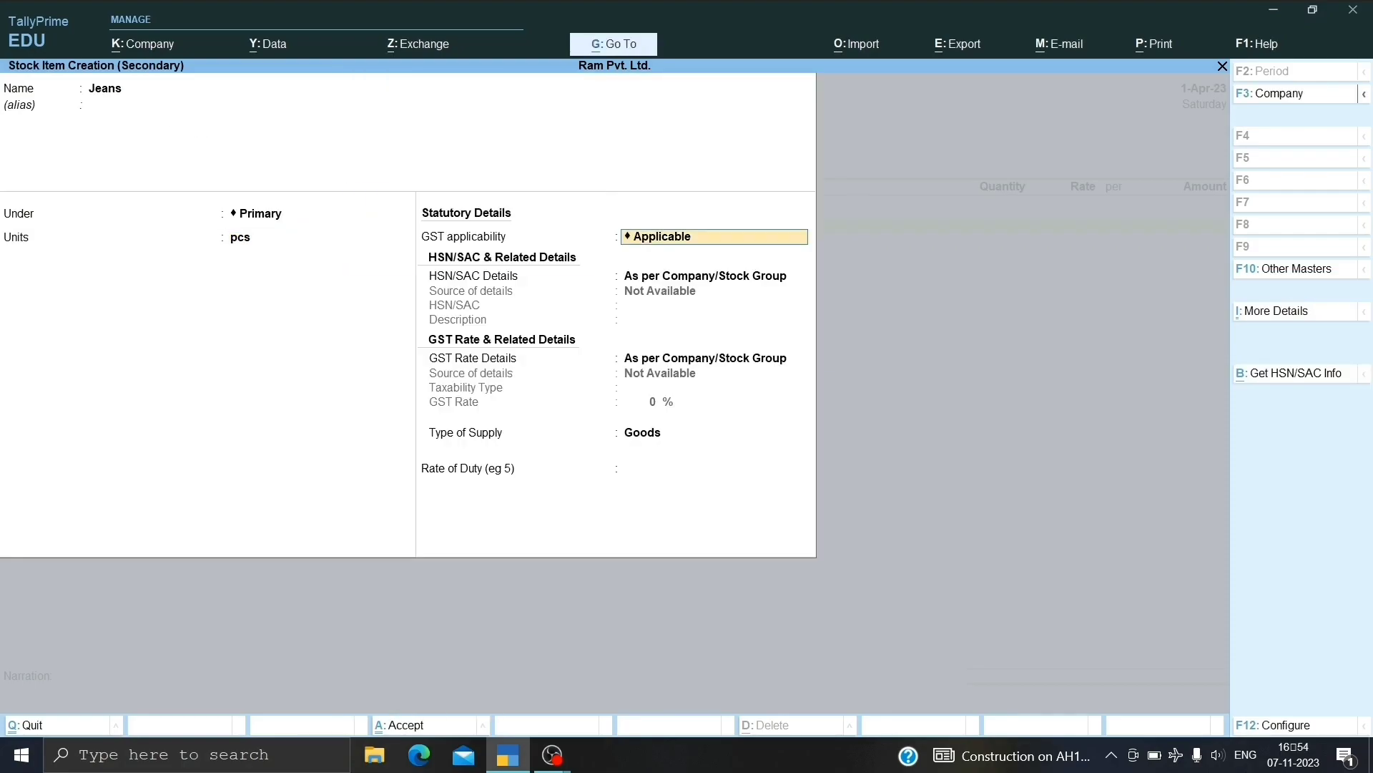
pyautogui.press('Return')
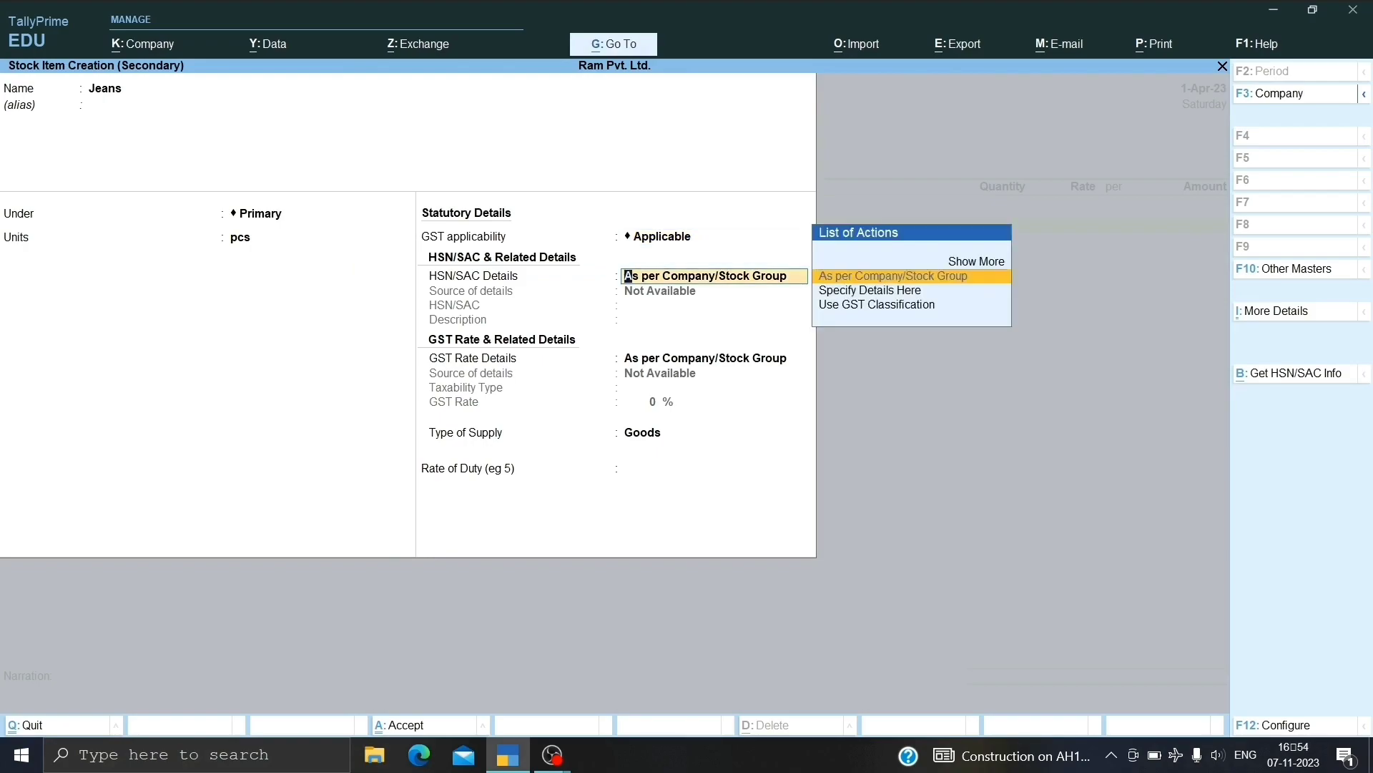
# Give Jeans HSN code 1200, Taxable type at 12% GST, and save the item.
pyautogui.press('Down')
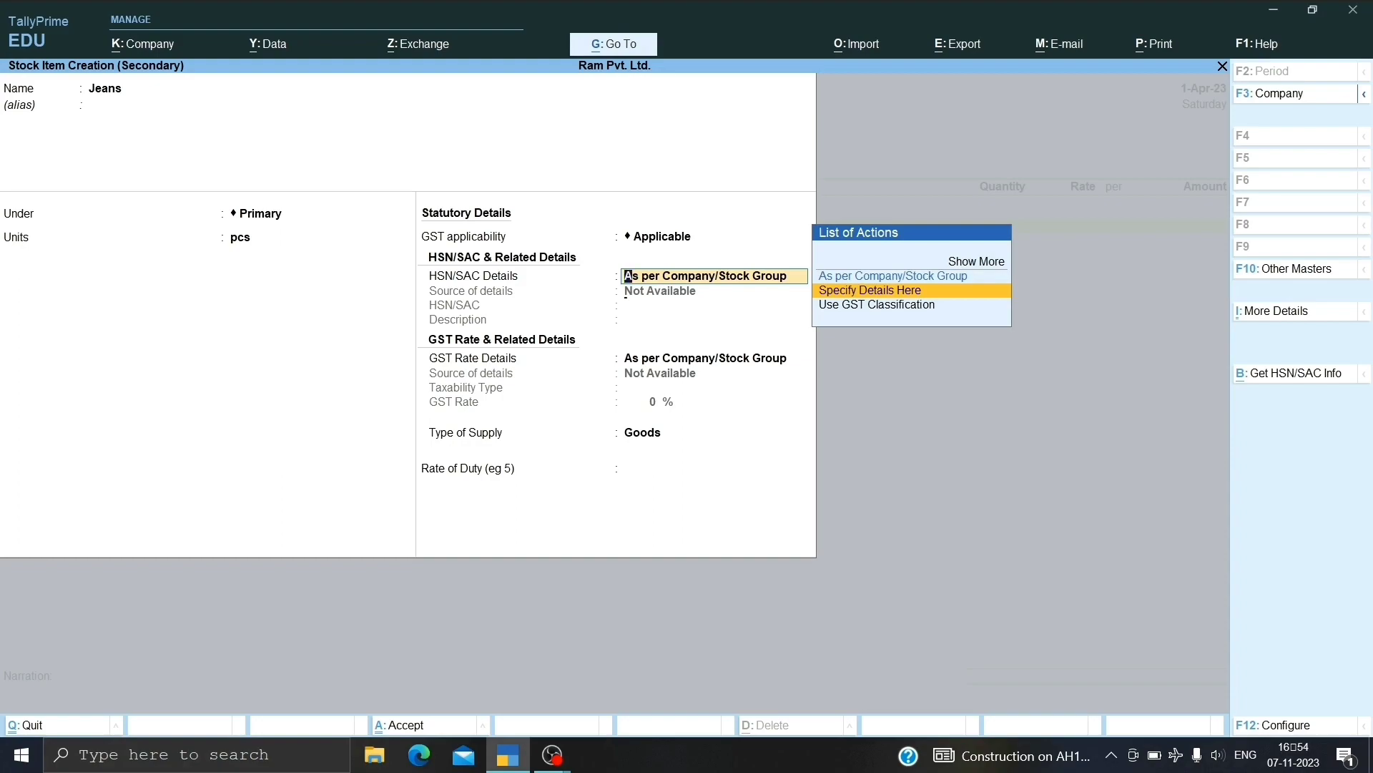
pyautogui.press('Return')
pyautogui.write('1200')
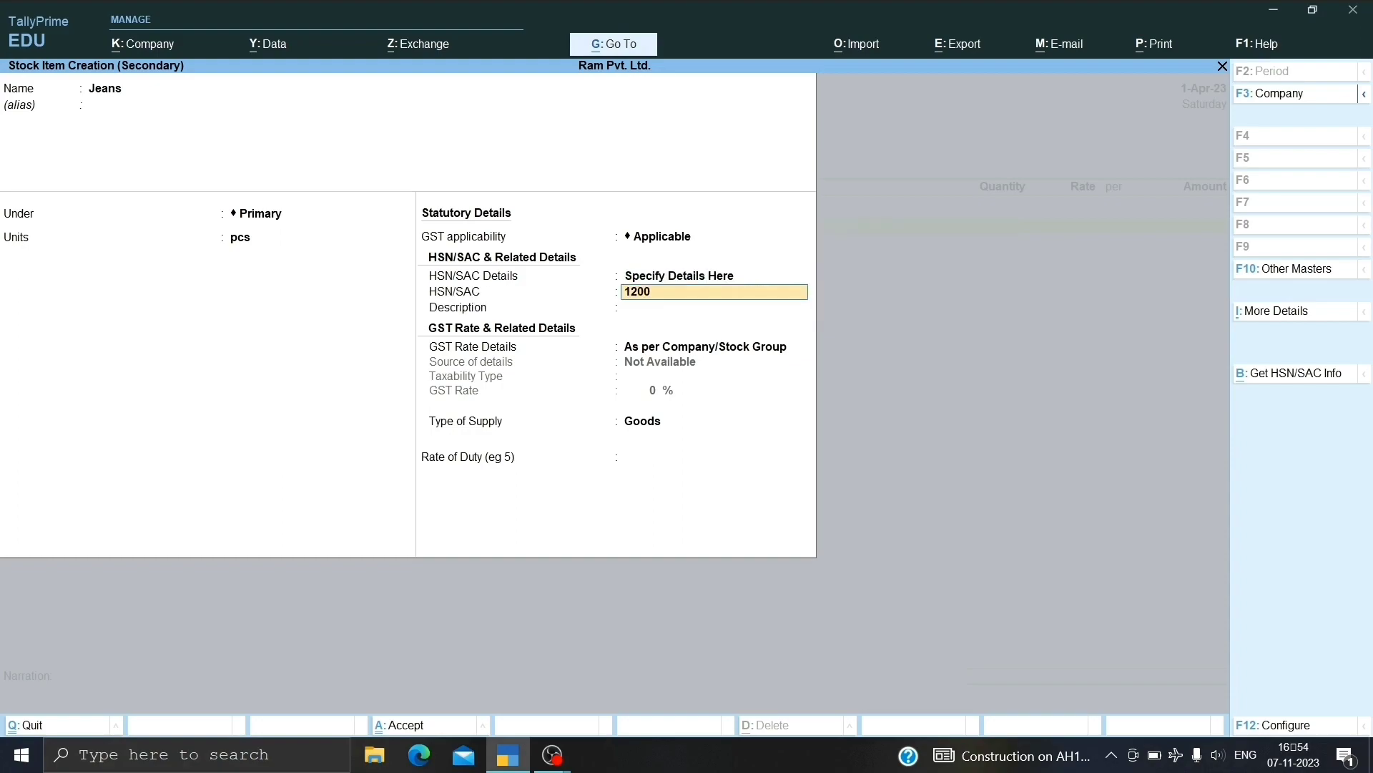
pyautogui.press('Return')
pyautogui.press('Return')
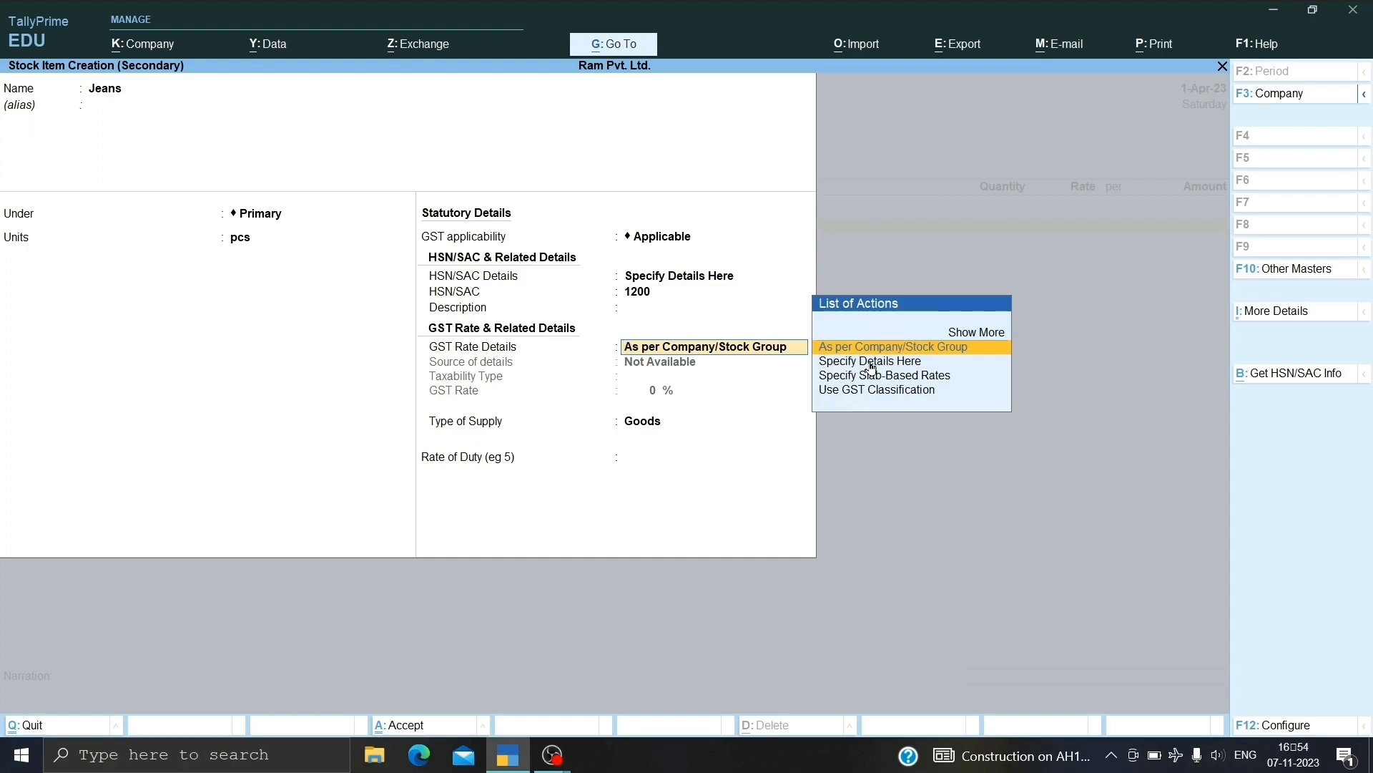
pyautogui.press('Down')
pyautogui.press('Return')
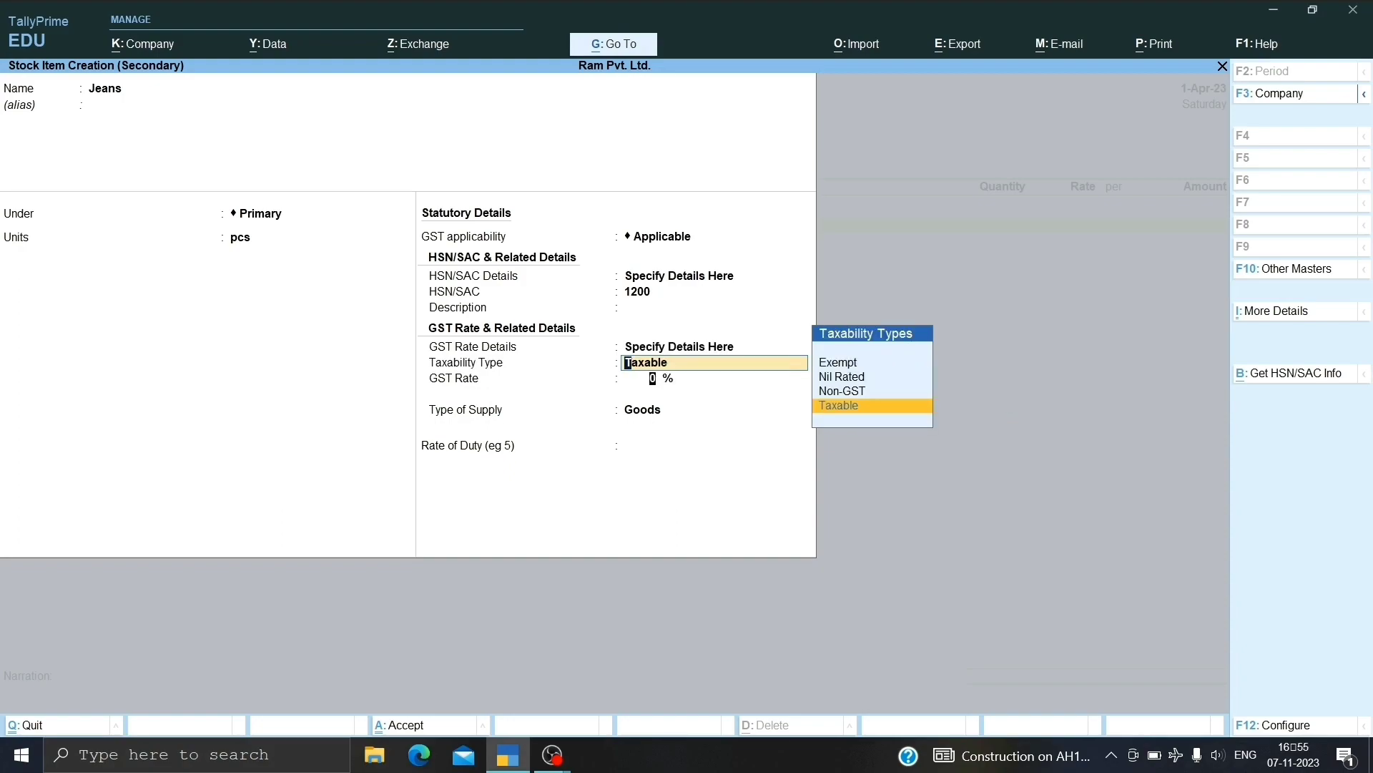
pyautogui.press('Return')
pyautogui.write('12')
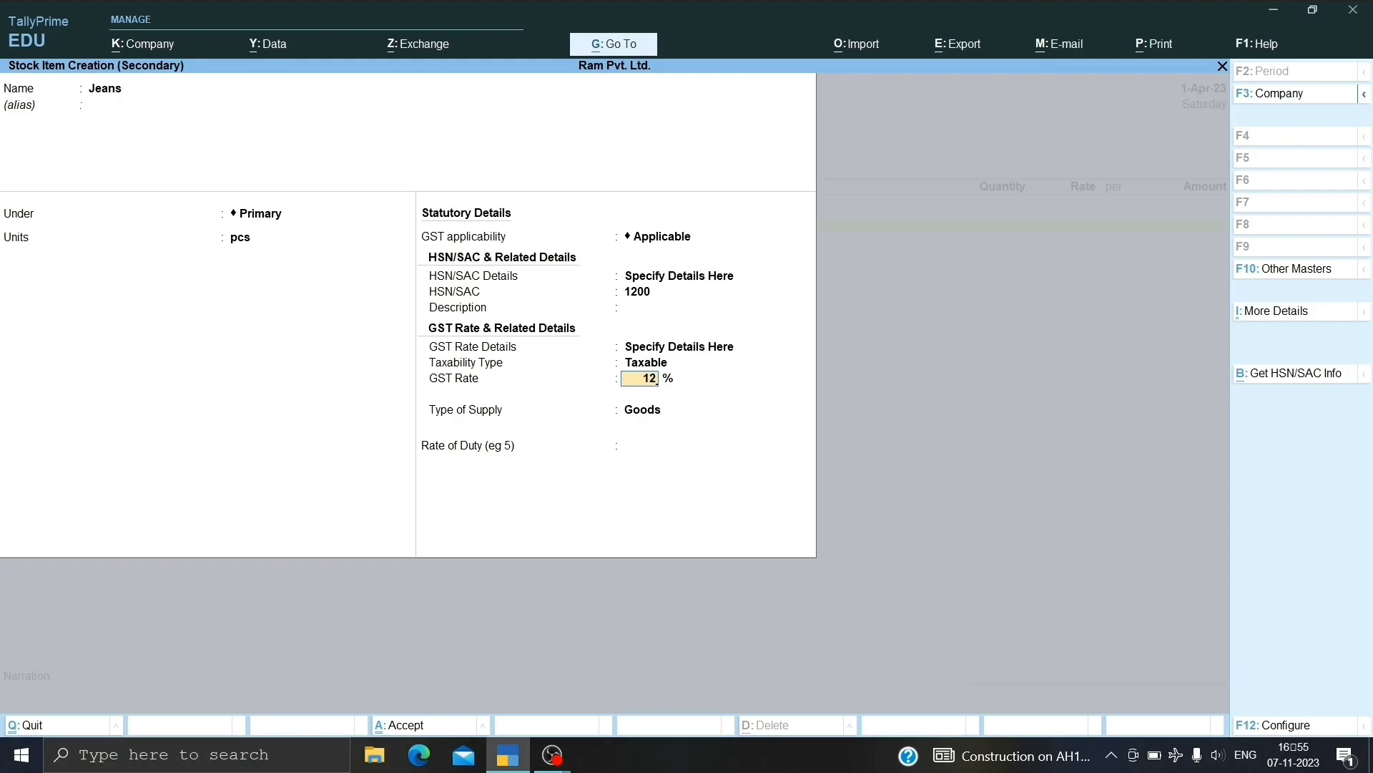
pyautogui.press('Return')
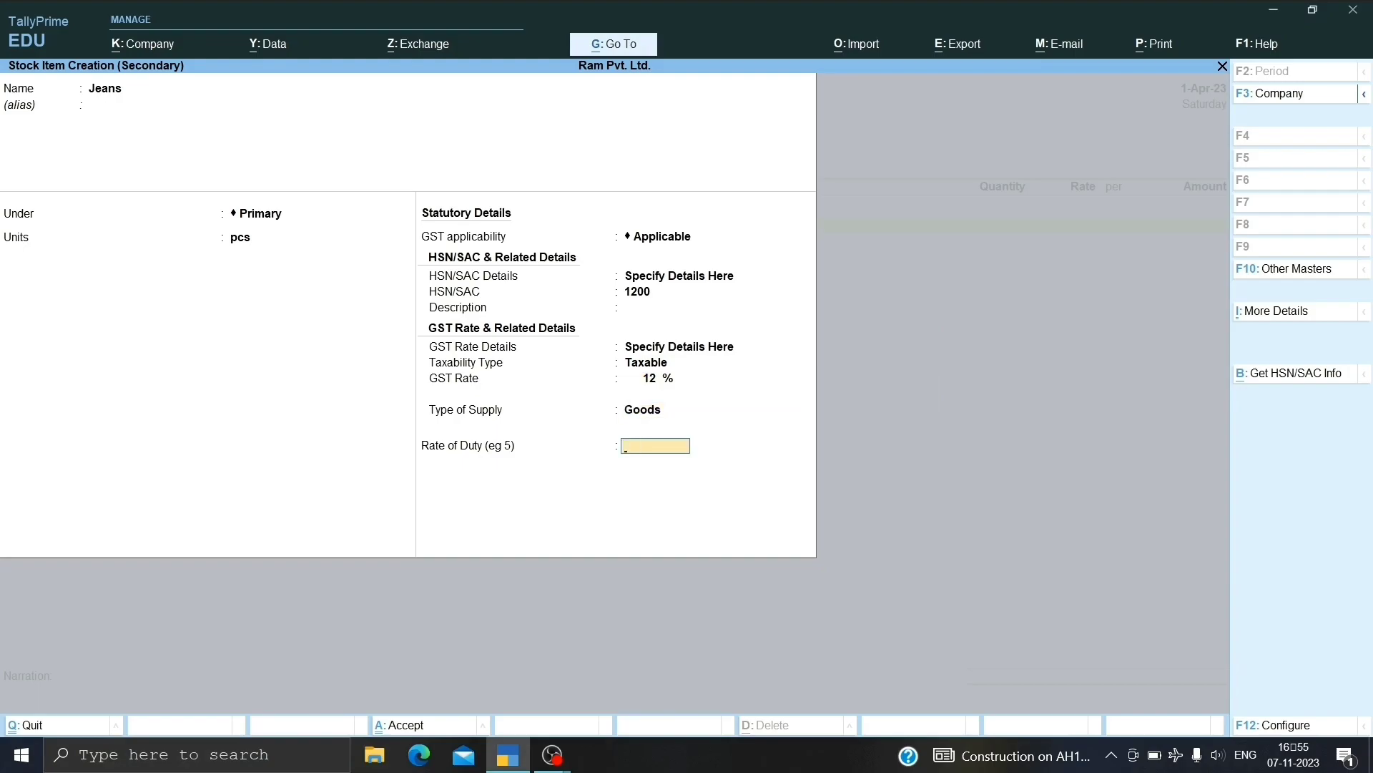
pyautogui.press('Return')
pyautogui.press('Return')
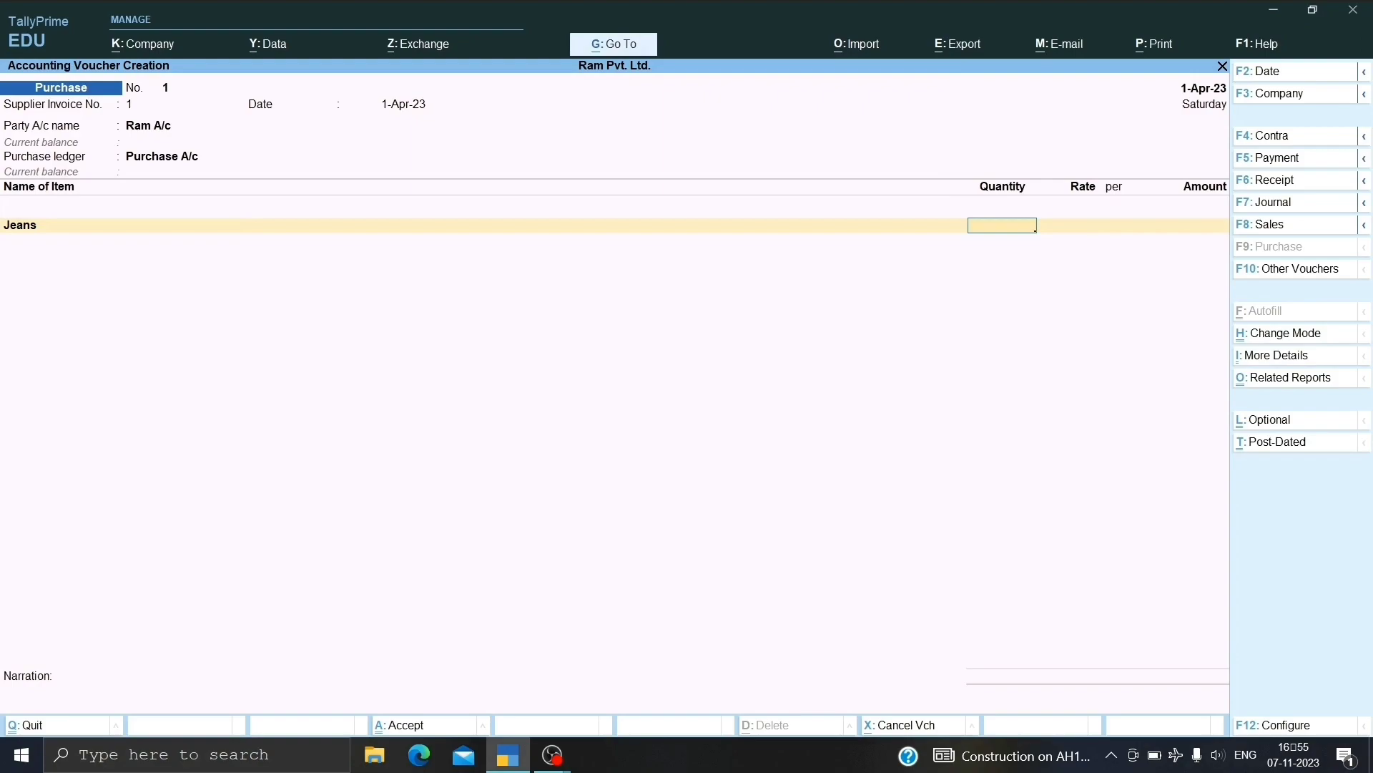
# Enter 5 pcs of Jeans at 500 per pcs, for an amount of 2,500.00.
pyautogui.write('5')
pyautogui.press('Return')
pyautogui.write('500')
pyautogui.press('Return')
pyautogui.press('Return')
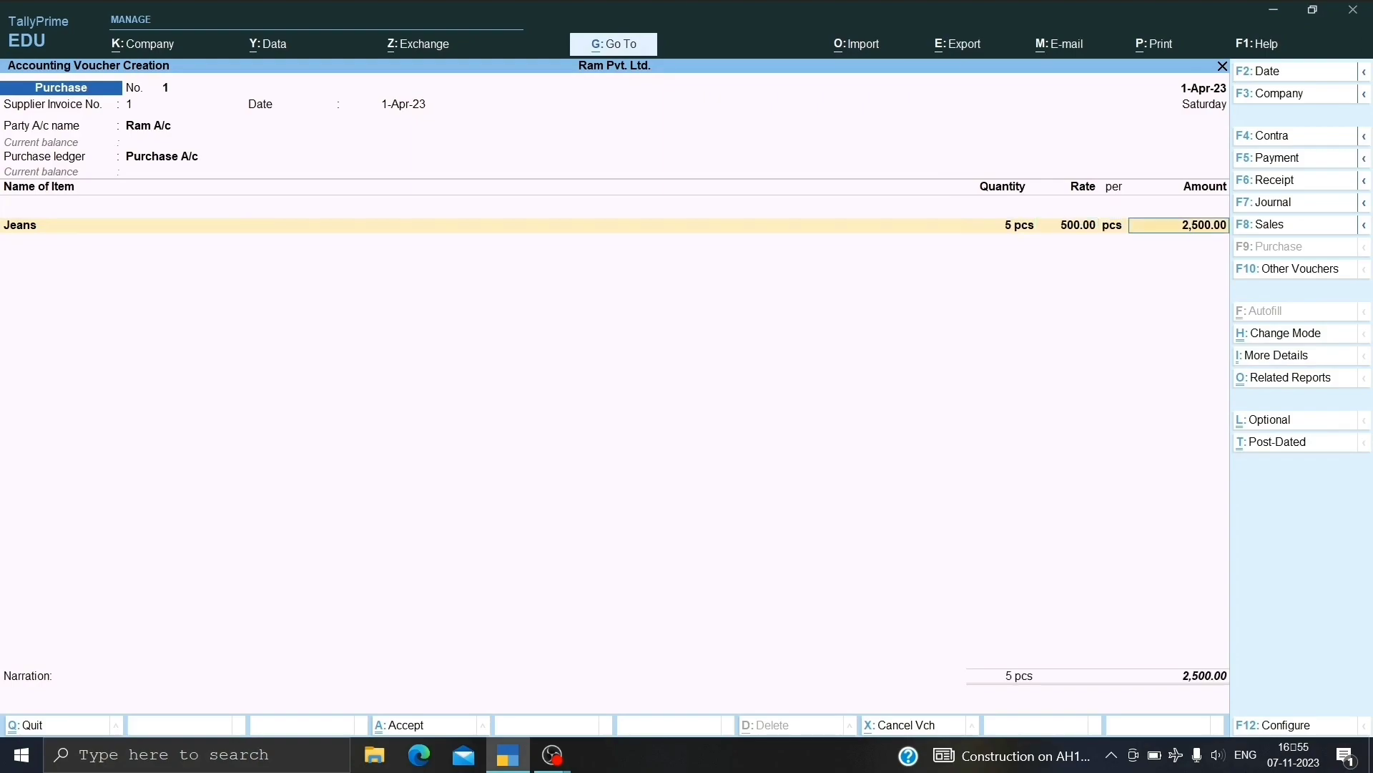
pyautogui.press('Return')
pyautogui.press('Return')
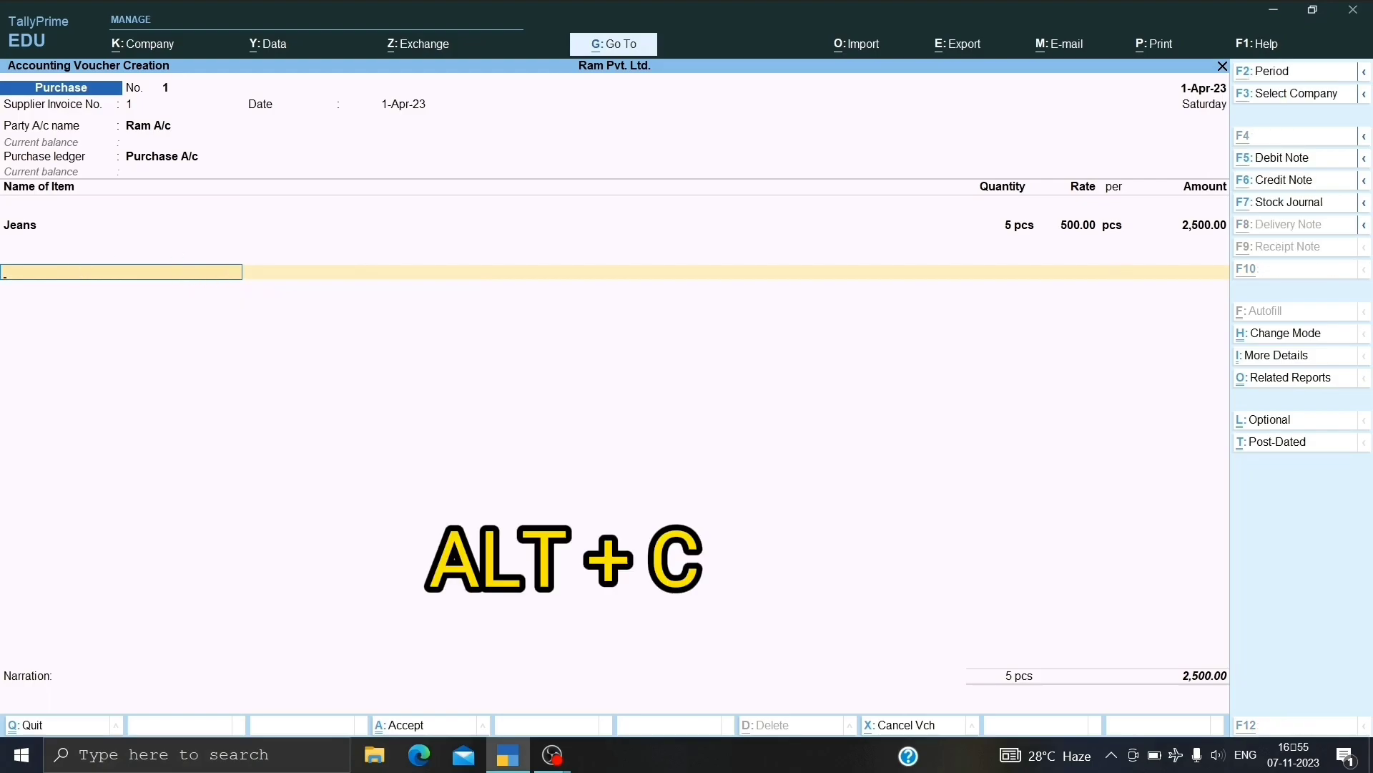
# Create ledger CGST under Duties & Taxes with duty type GST and tax type CGST, and save it.
pyautogui.hotkey('alt', 'c')
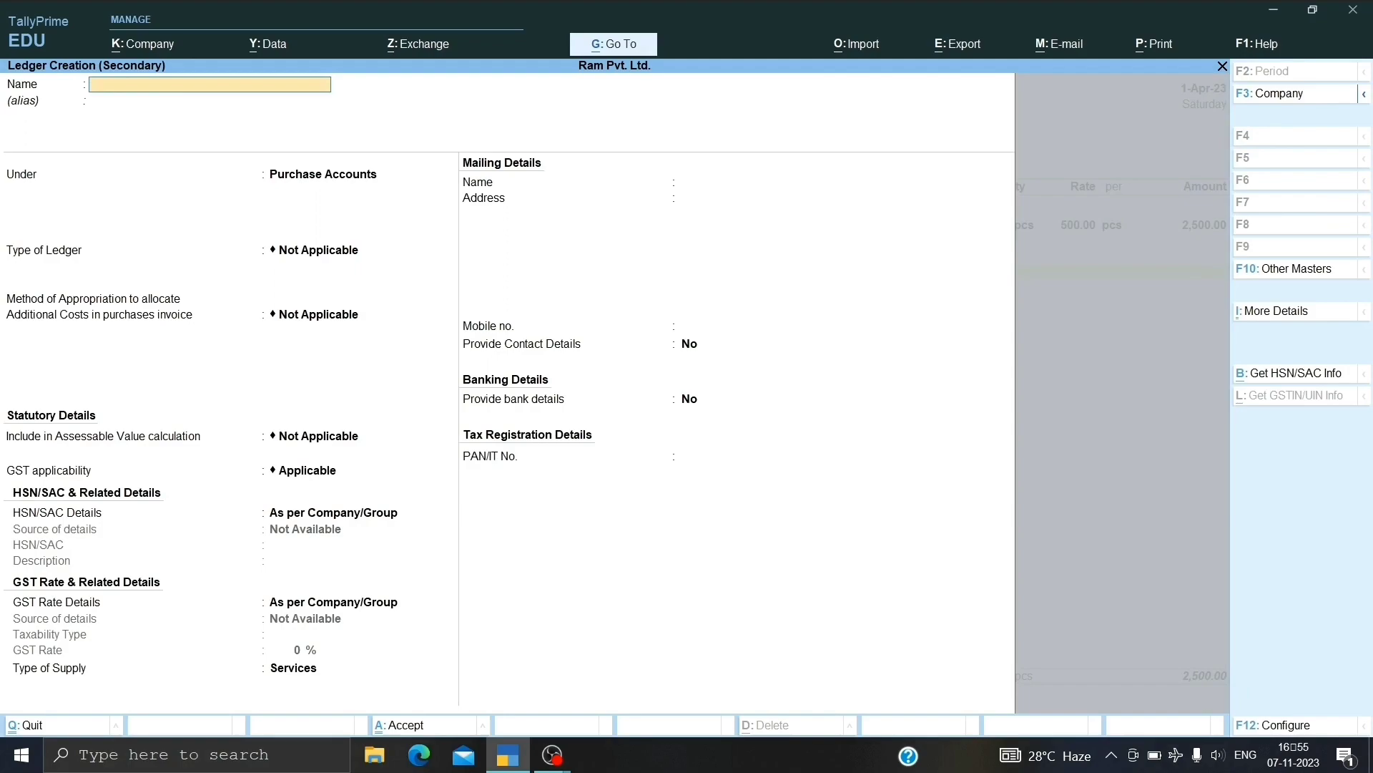
pyautogui.write('CGST')
pyautogui.press('Return')
pyautogui.press('Return')
pyautogui.write('DUT')
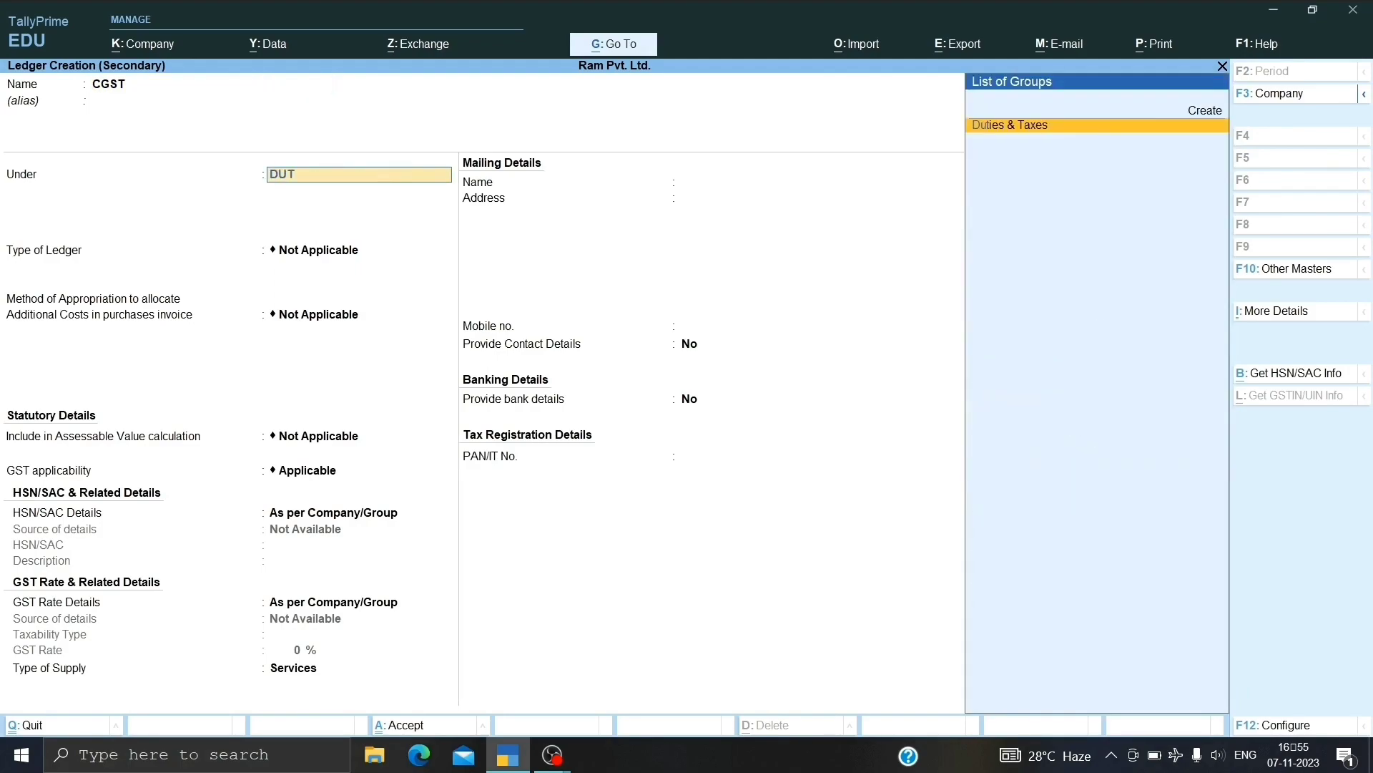
pyautogui.press('Return')
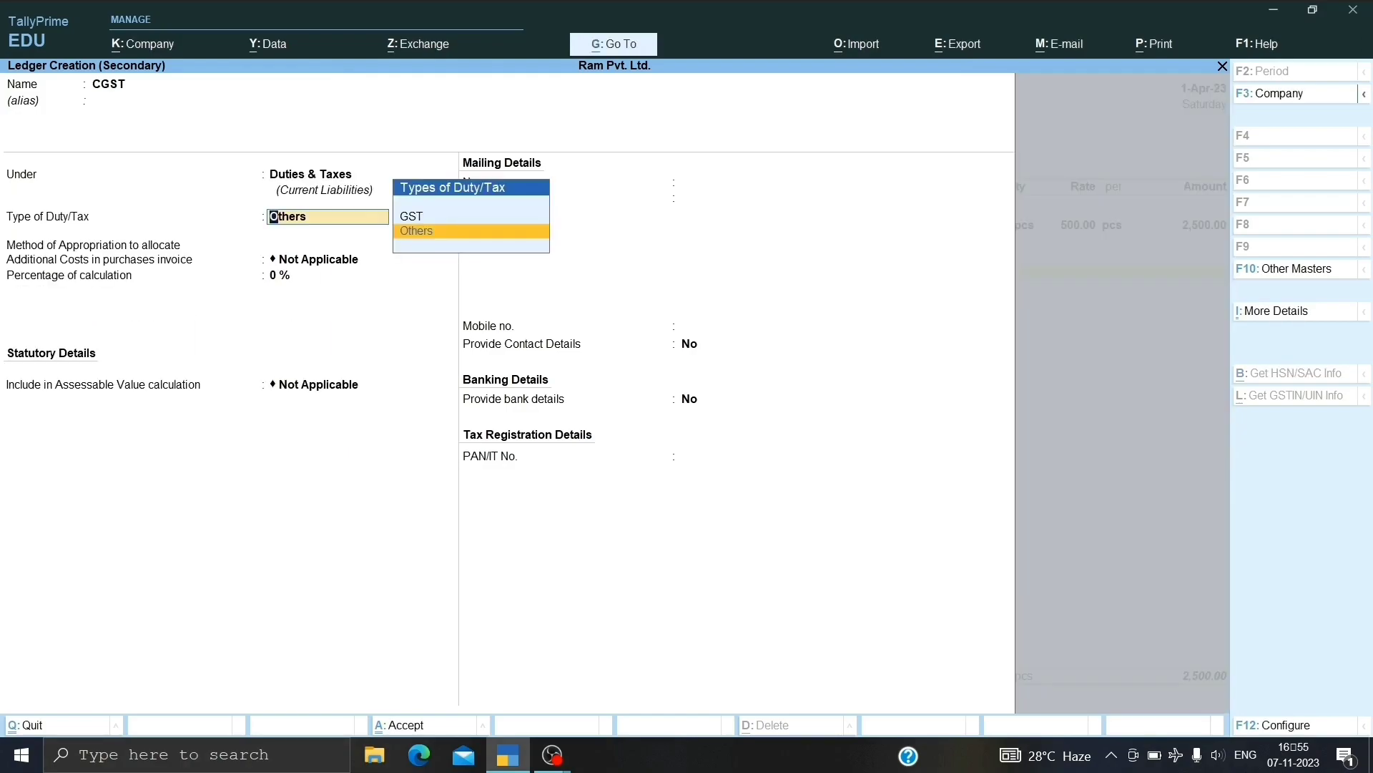
pyautogui.press('Up')
pyautogui.press('Return')
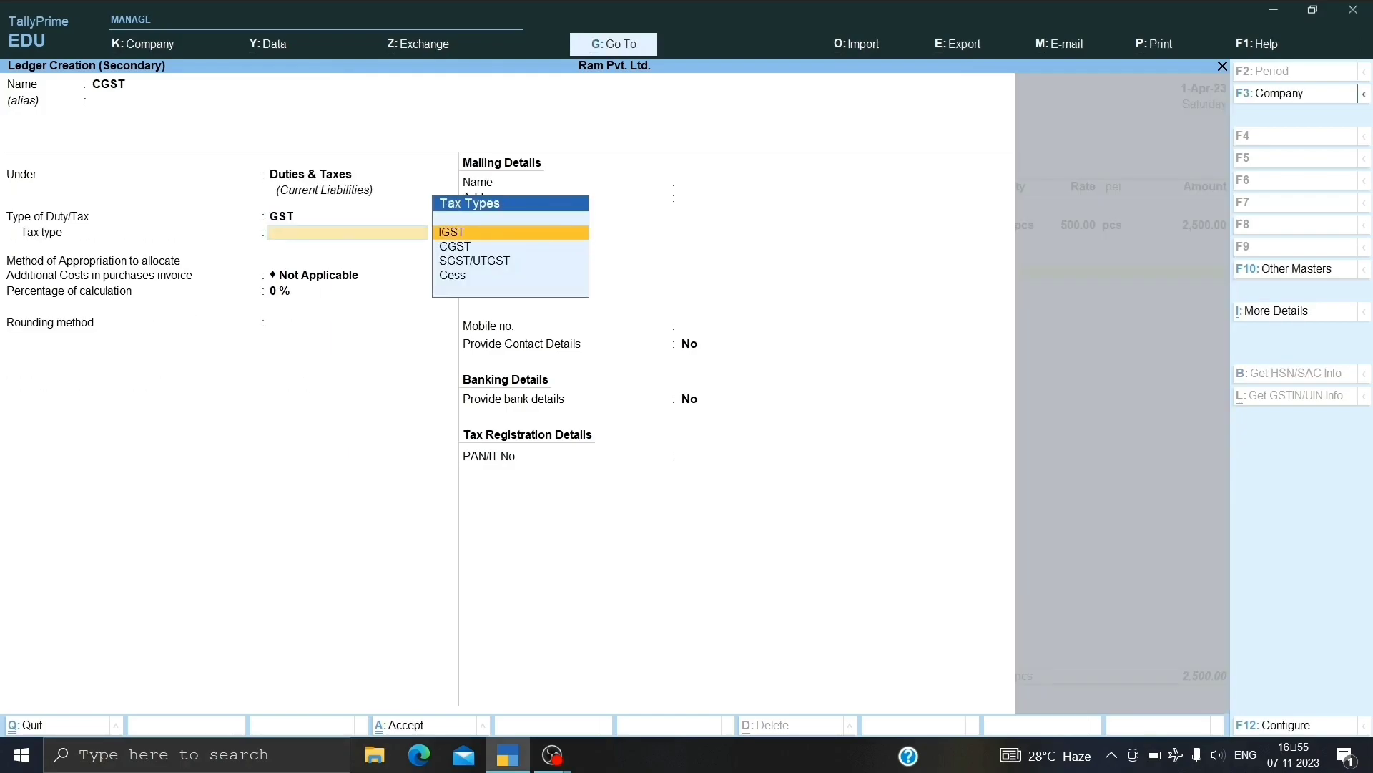
pyautogui.press('Down')
pyautogui.press('Return')
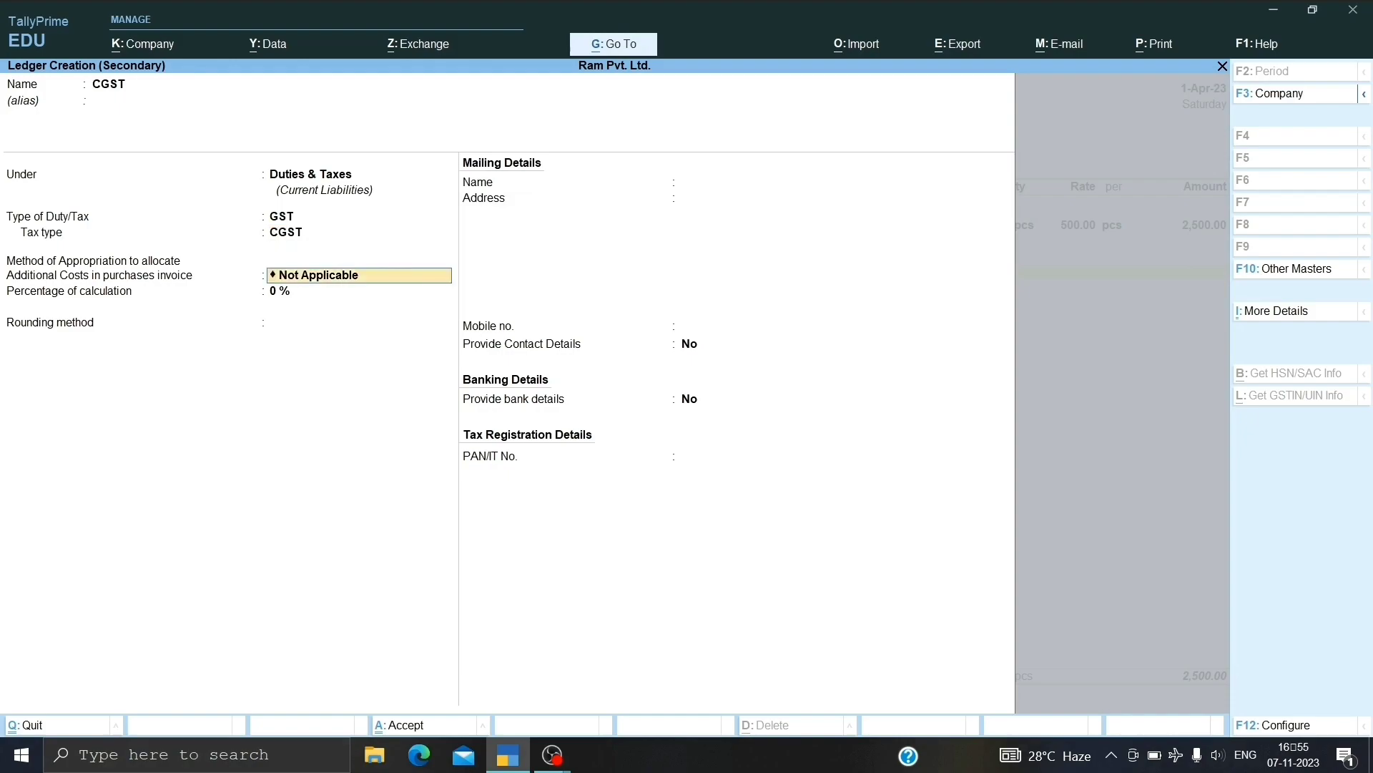
pyautogui.press('Return')
pyautogui.press('Return')
pyautogui.press('Return')
pyautogui.press('Return')
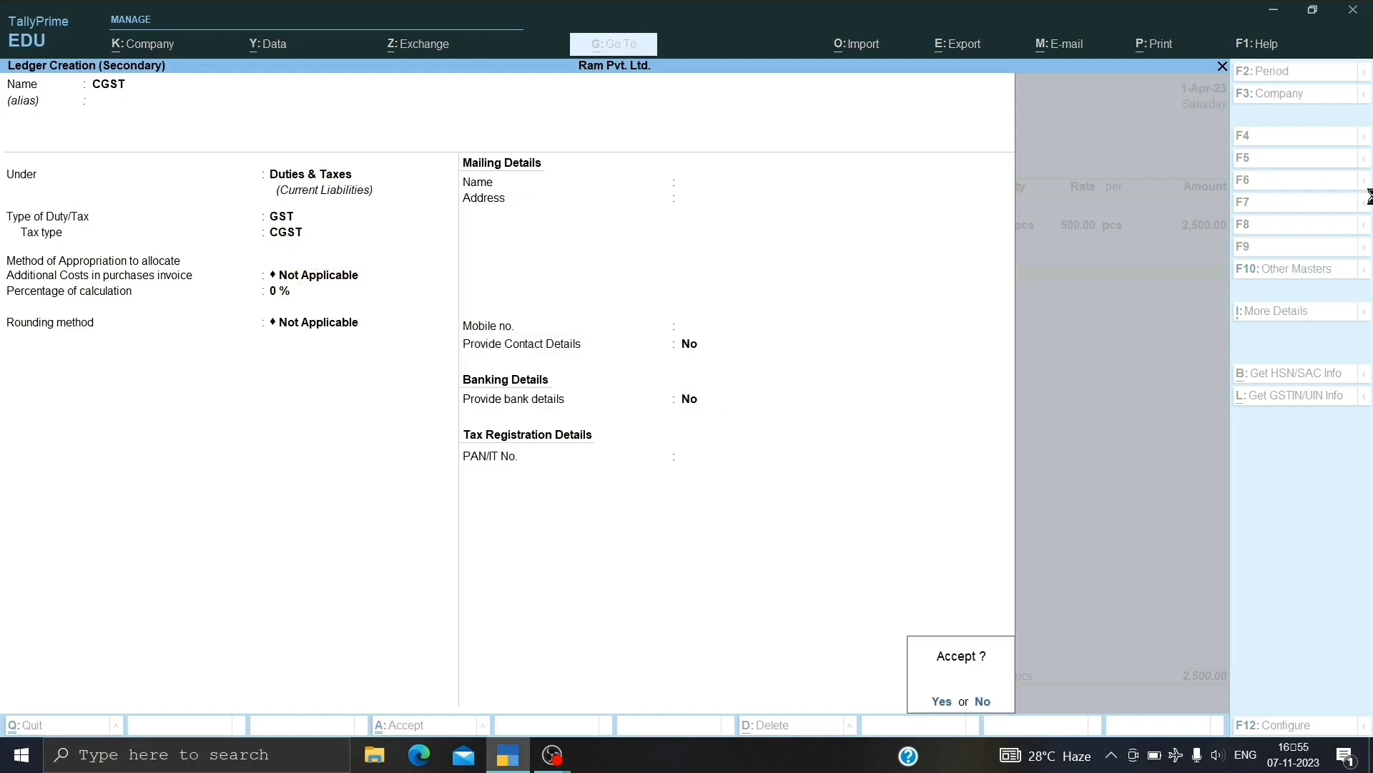
pyautogui.press('Return')
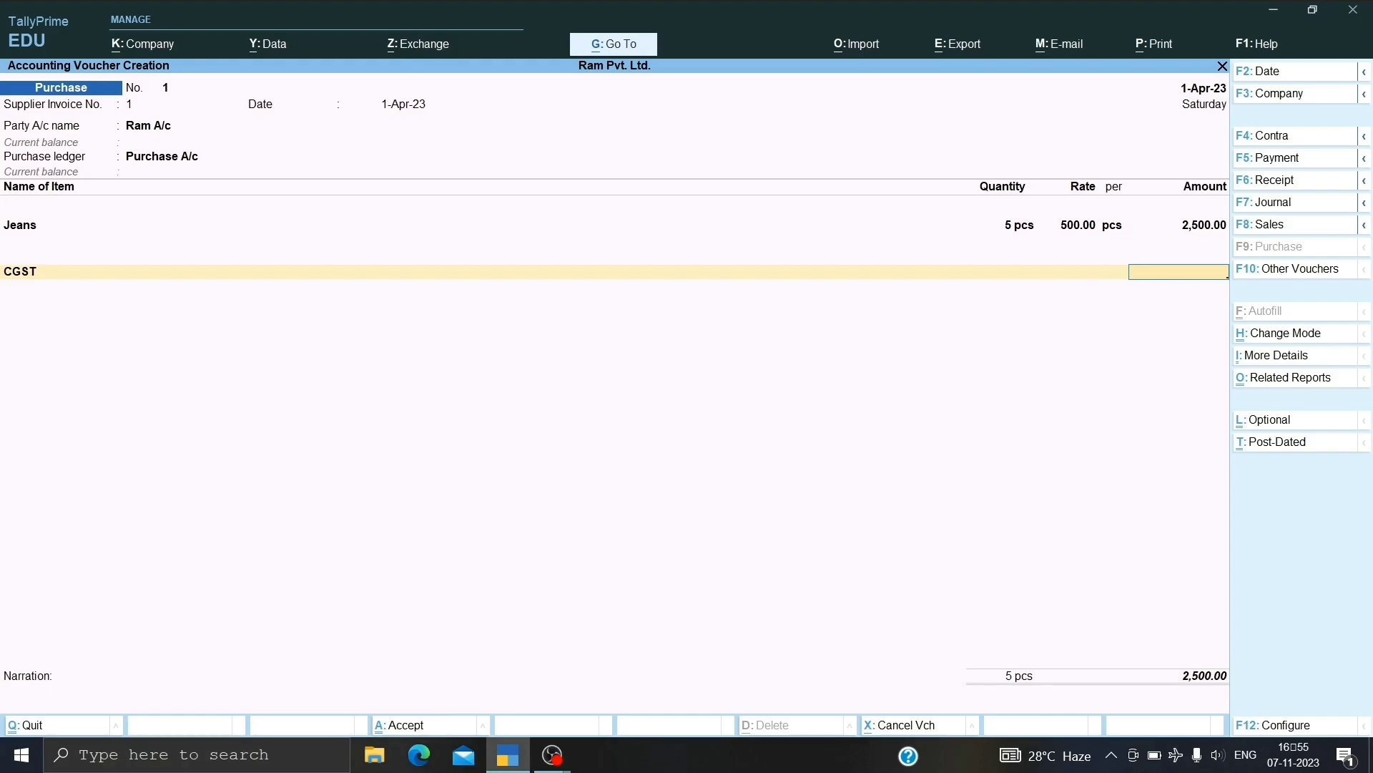
pyautogui.press('Return')
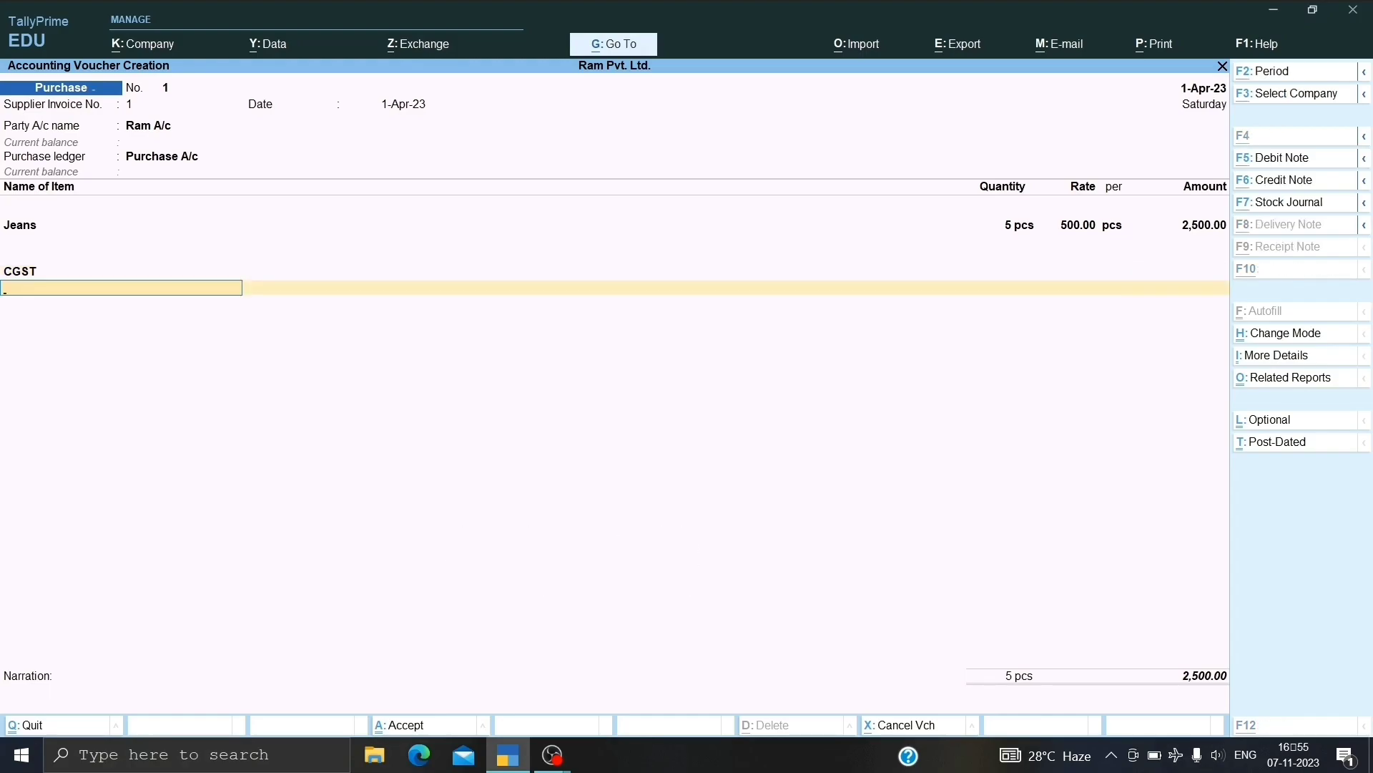
# Create ledger SGST under Duties & Taxes with duty type GST and tax type SGST/UTGST.
pyautogui.hotkey('alt', 'c')
pyautogui.write('SGS')
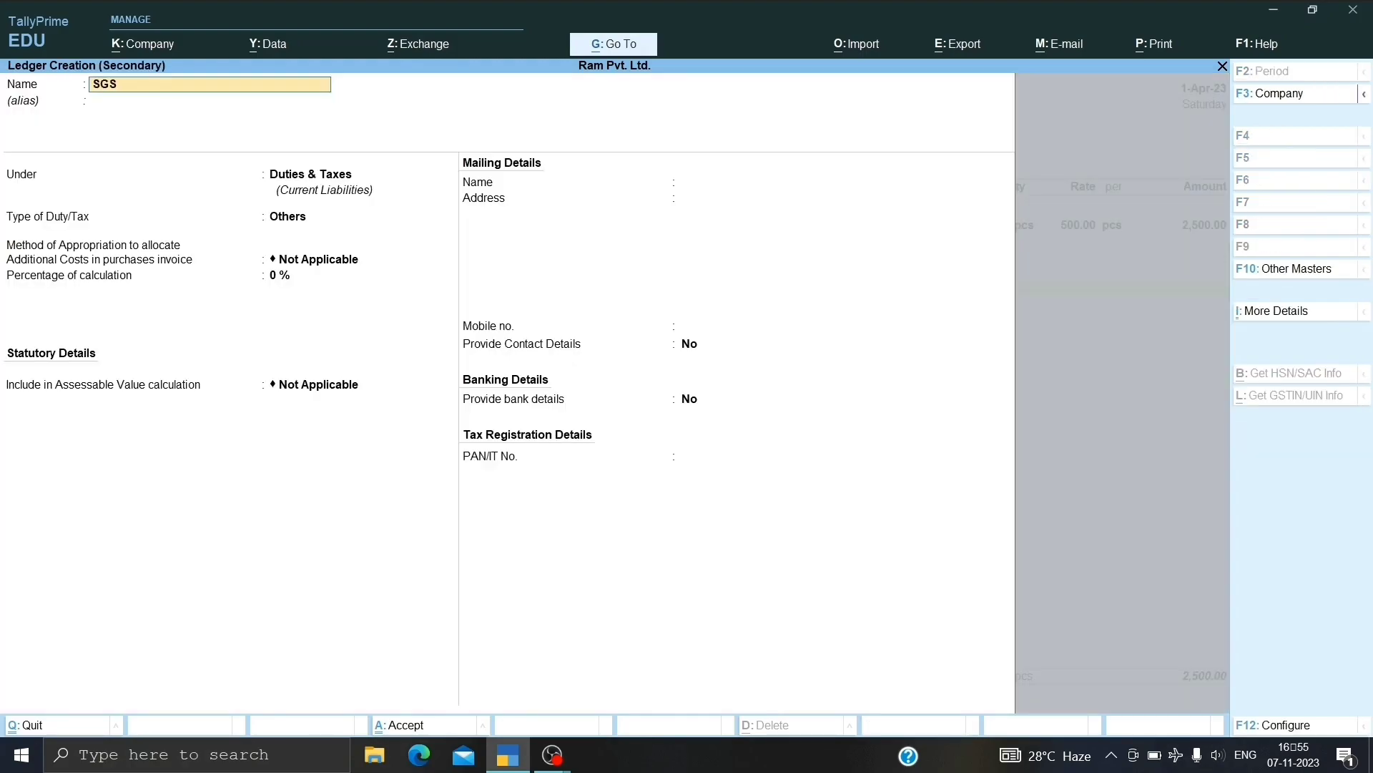
pyautogui.press('Return')
pyautogui.press('Return')
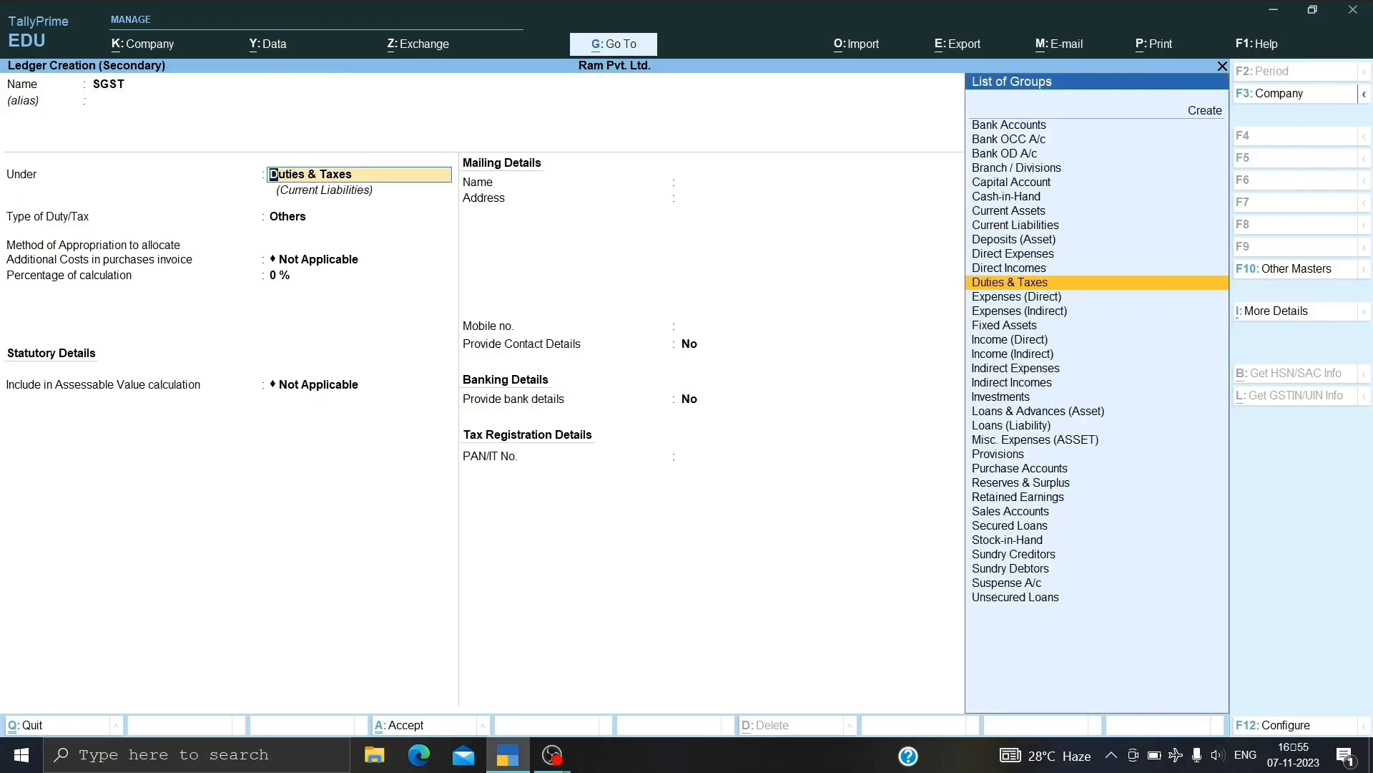
pyautogui.press('Return')
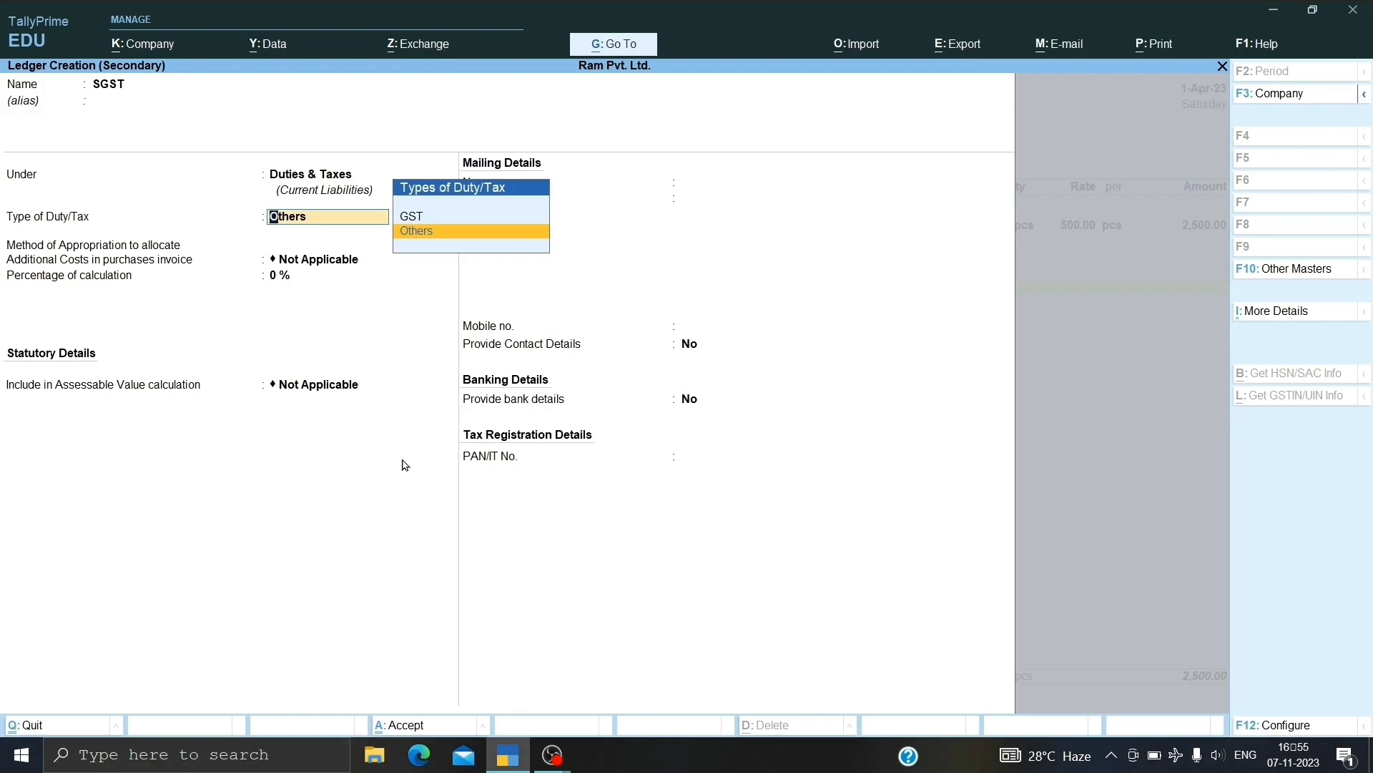
pyautogui.press('Up')
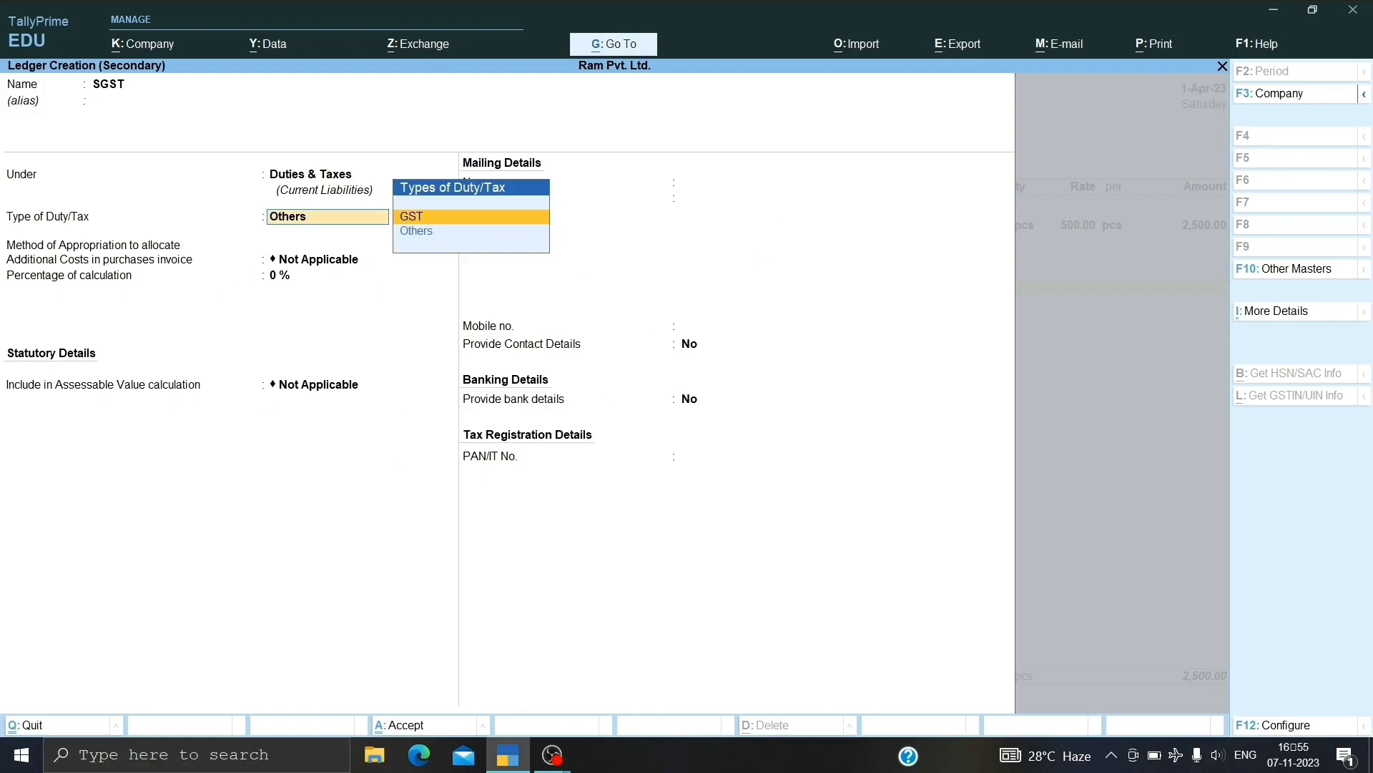
pyautogui.press('Return')
pyautogui.press('Down')
pyautogui.press('Down')
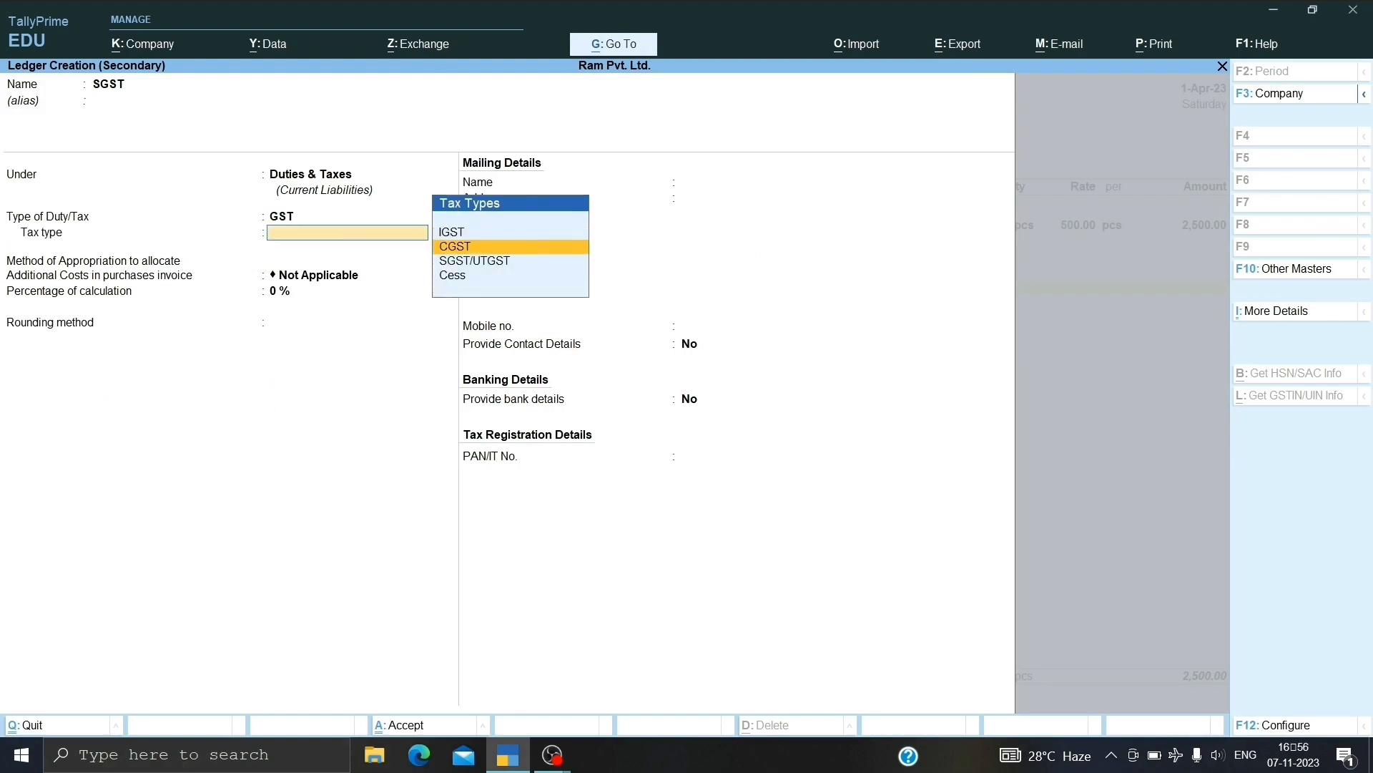
pyautogui.press('Return')
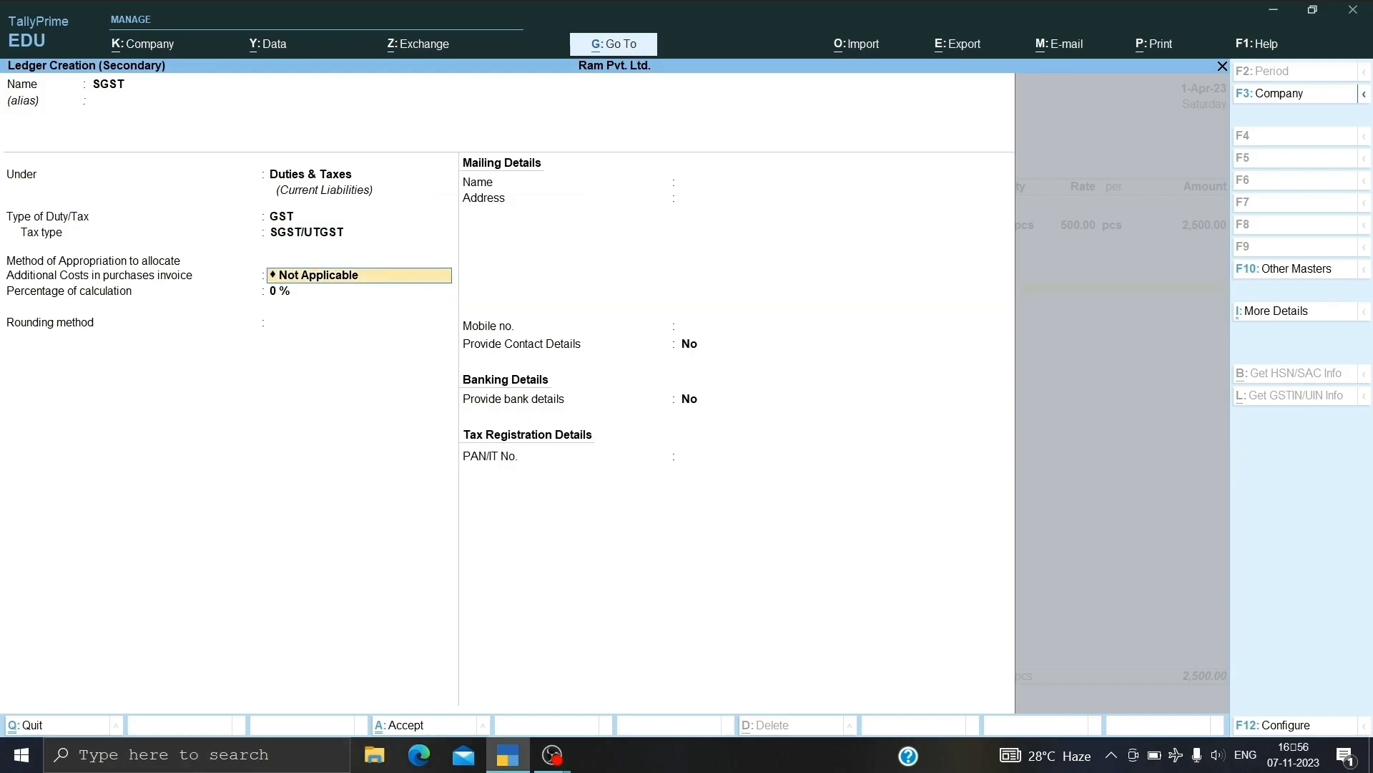
pyautogui.press('Return')
pyautogui.press('Return')
pyautogui.press('Return')
pyautogui.press('Return')
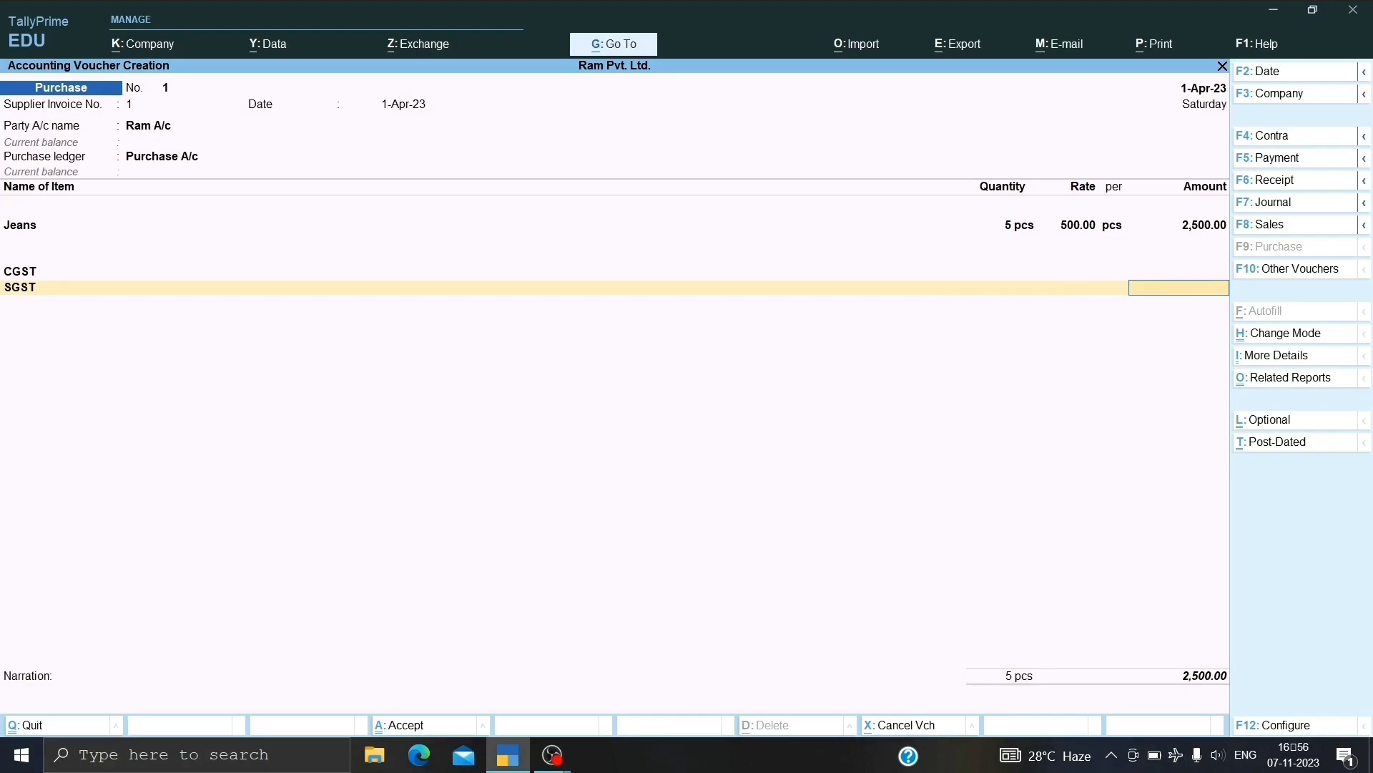
pyautogui.hotkey('alt', 'a')
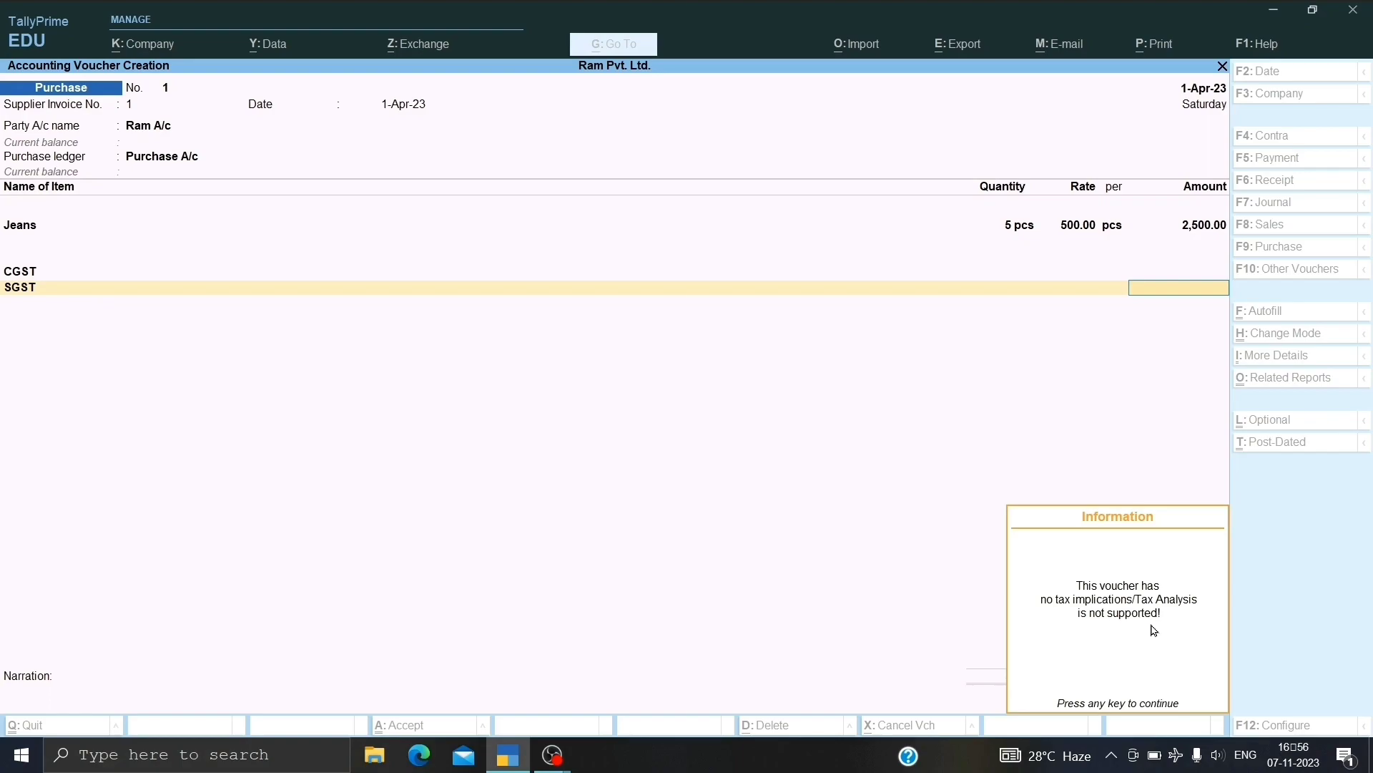
pyautogui.press('Return')
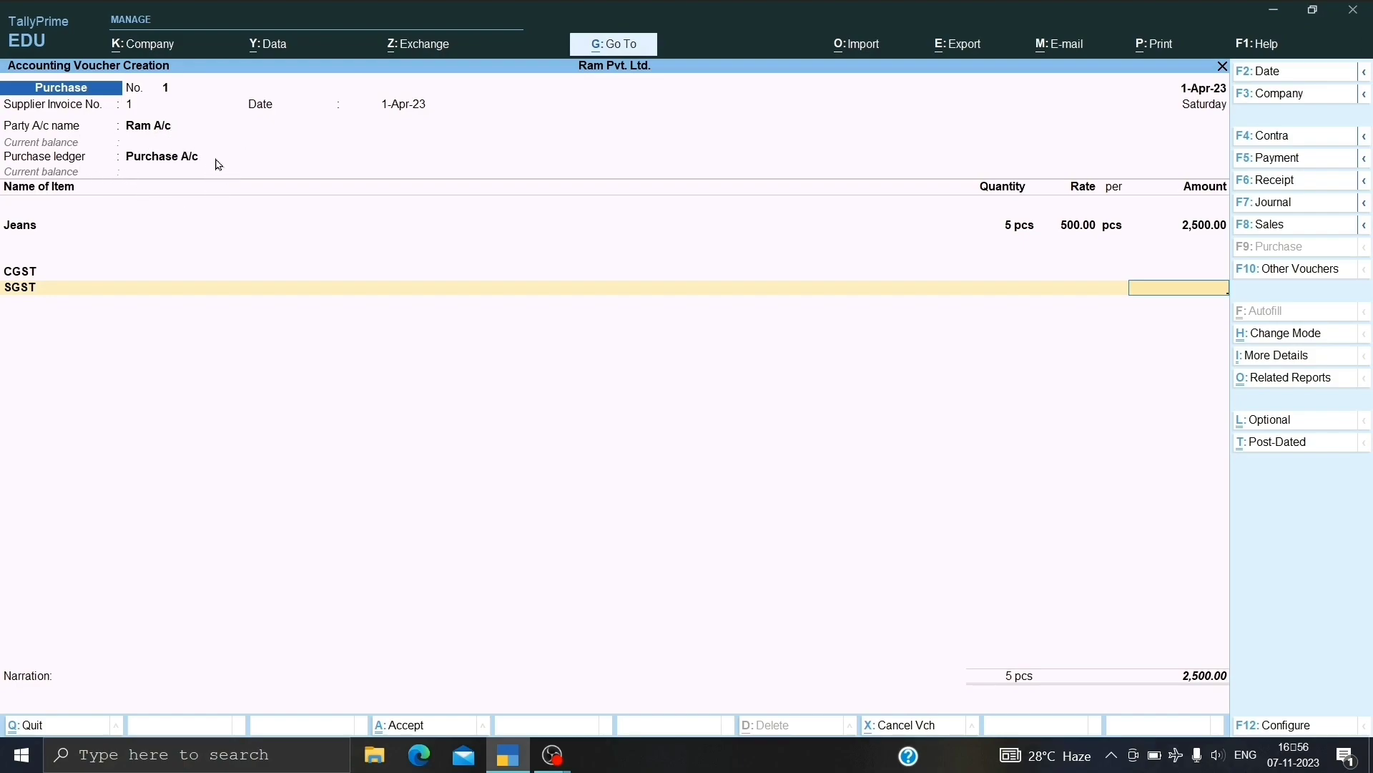
# Go back to the purchase ledger field and open Purchase A/c for alteration.
pyautogui.press('BackSpace')
pyautogui.press('BackSpace')
pyautogui.press('BackSpace')
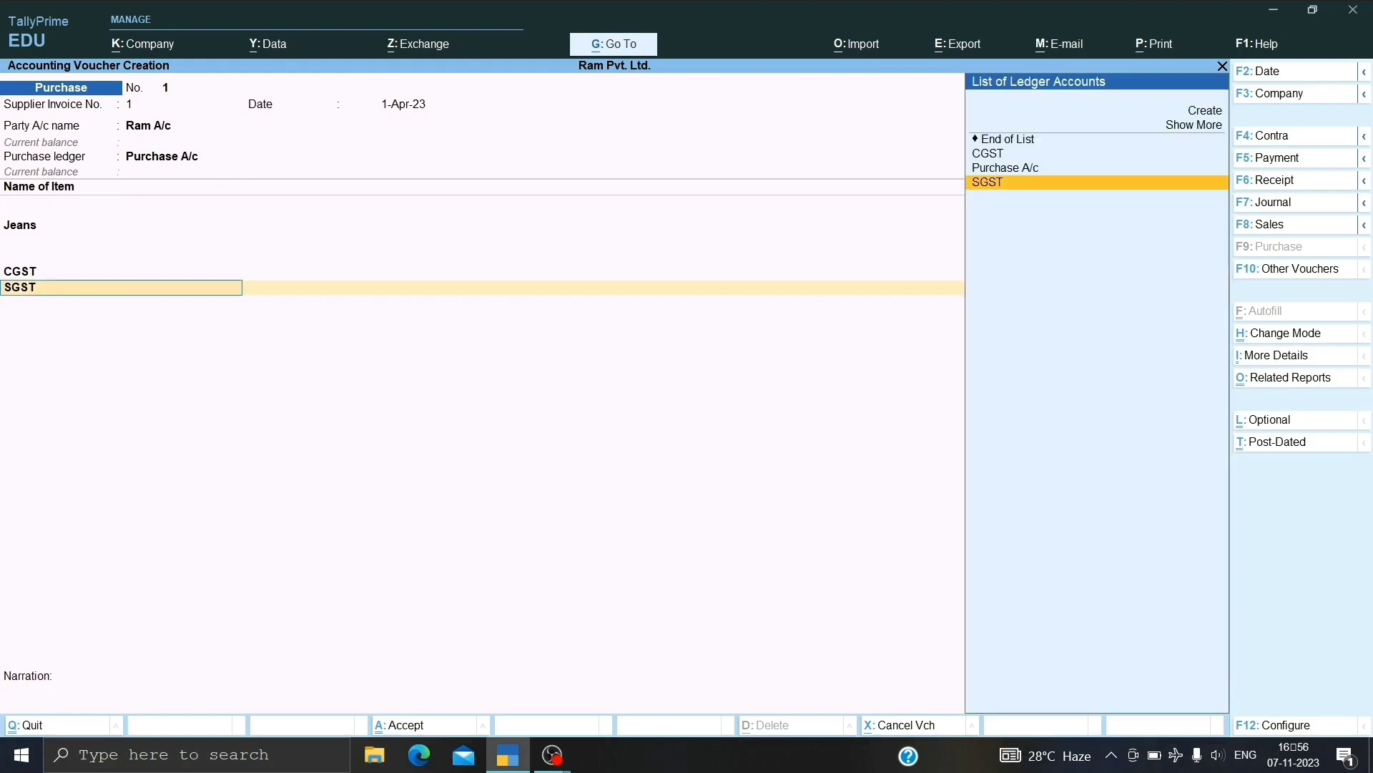
pyautogui.press('BackSpace')
pyautogui.press('BackSpace')
pyautogui.press('BackSpace')
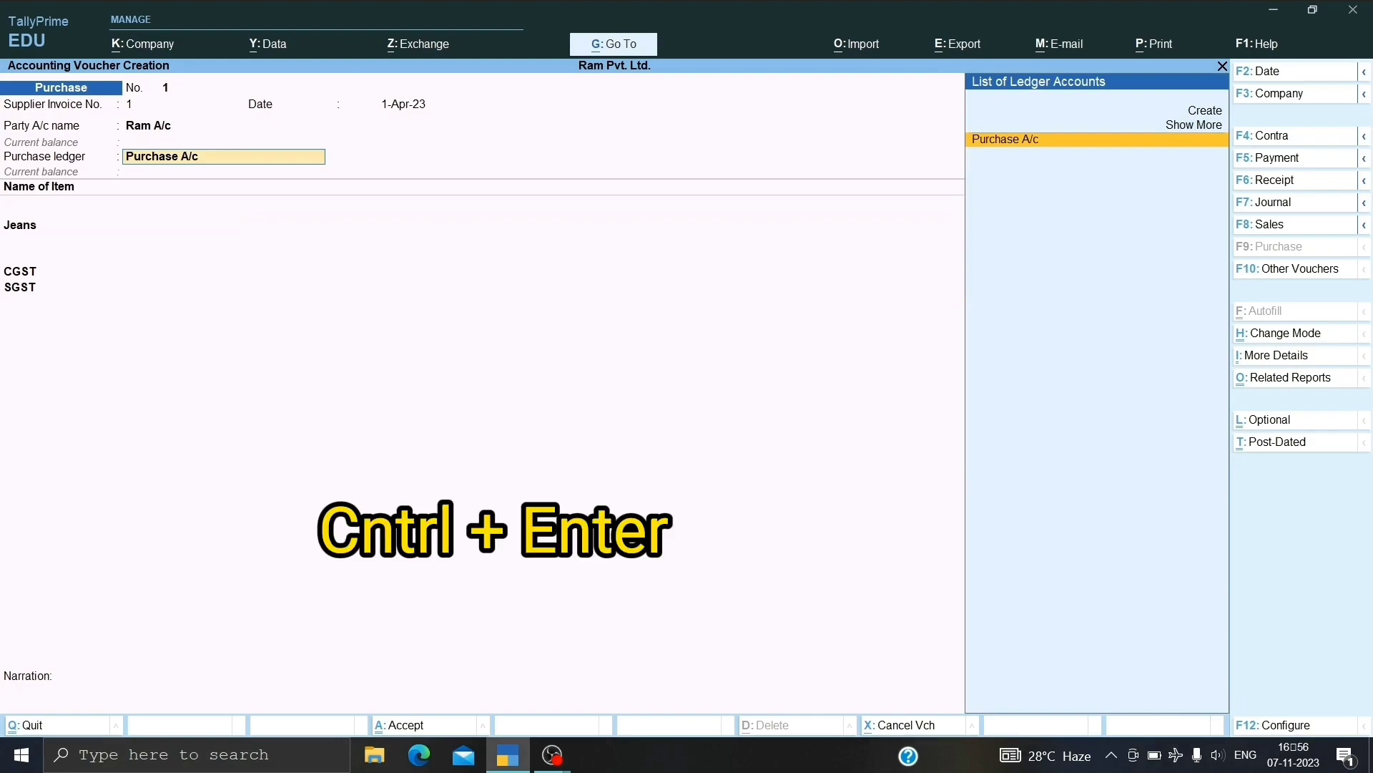
pyautogui.press('ctrl')
pyautogui.hotkey('ctrl', 'Return')
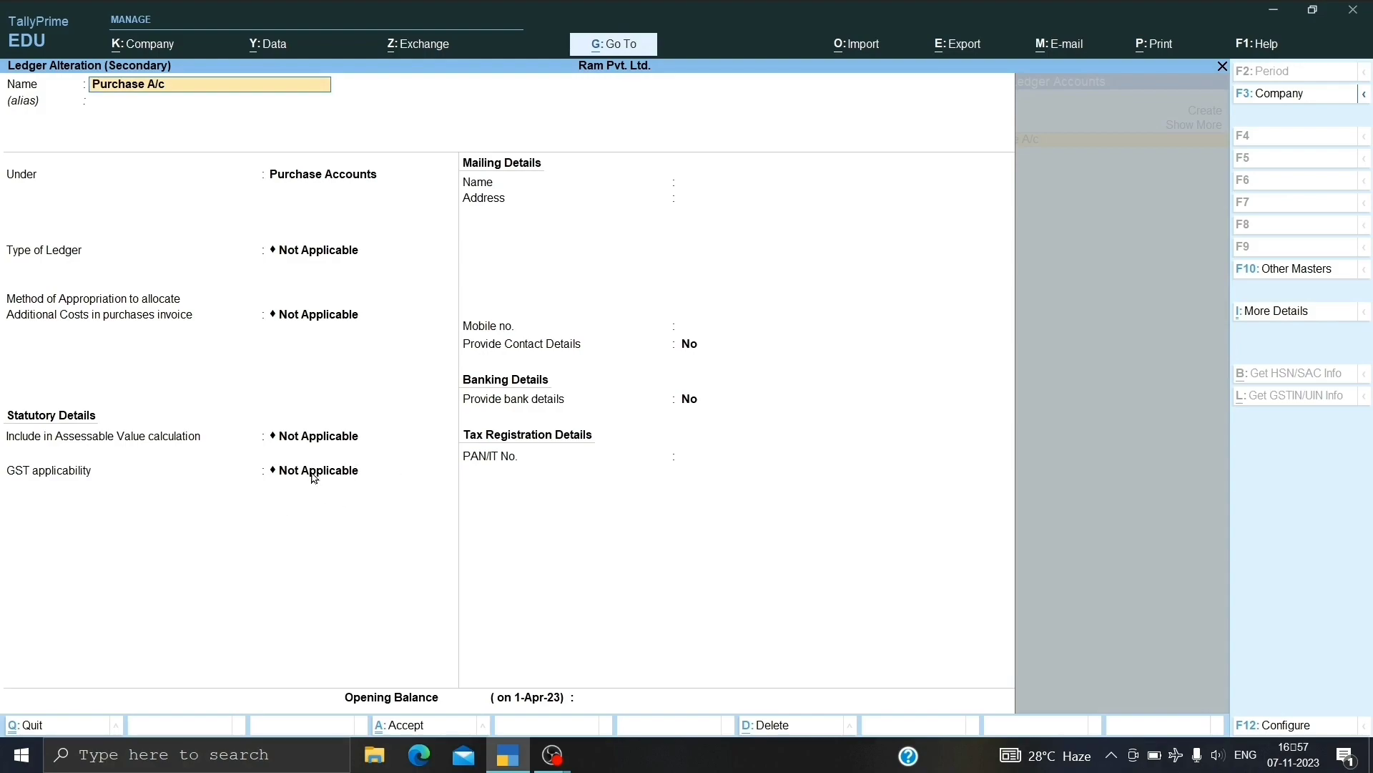
pyautogui.press('Return')
pyautogui.press('Return')
pyautogui.press('Return')
pyautogui.press('Return')
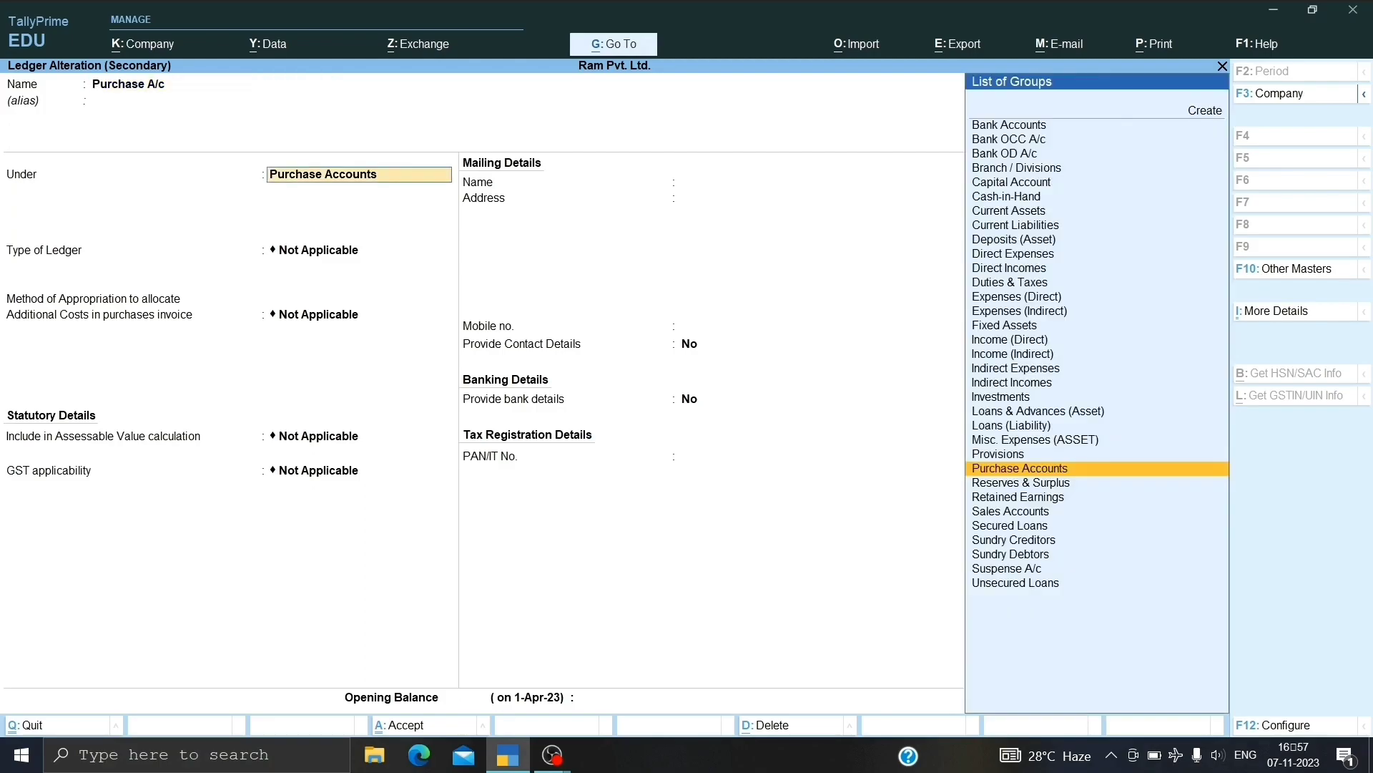
pyautogui.press('Return')
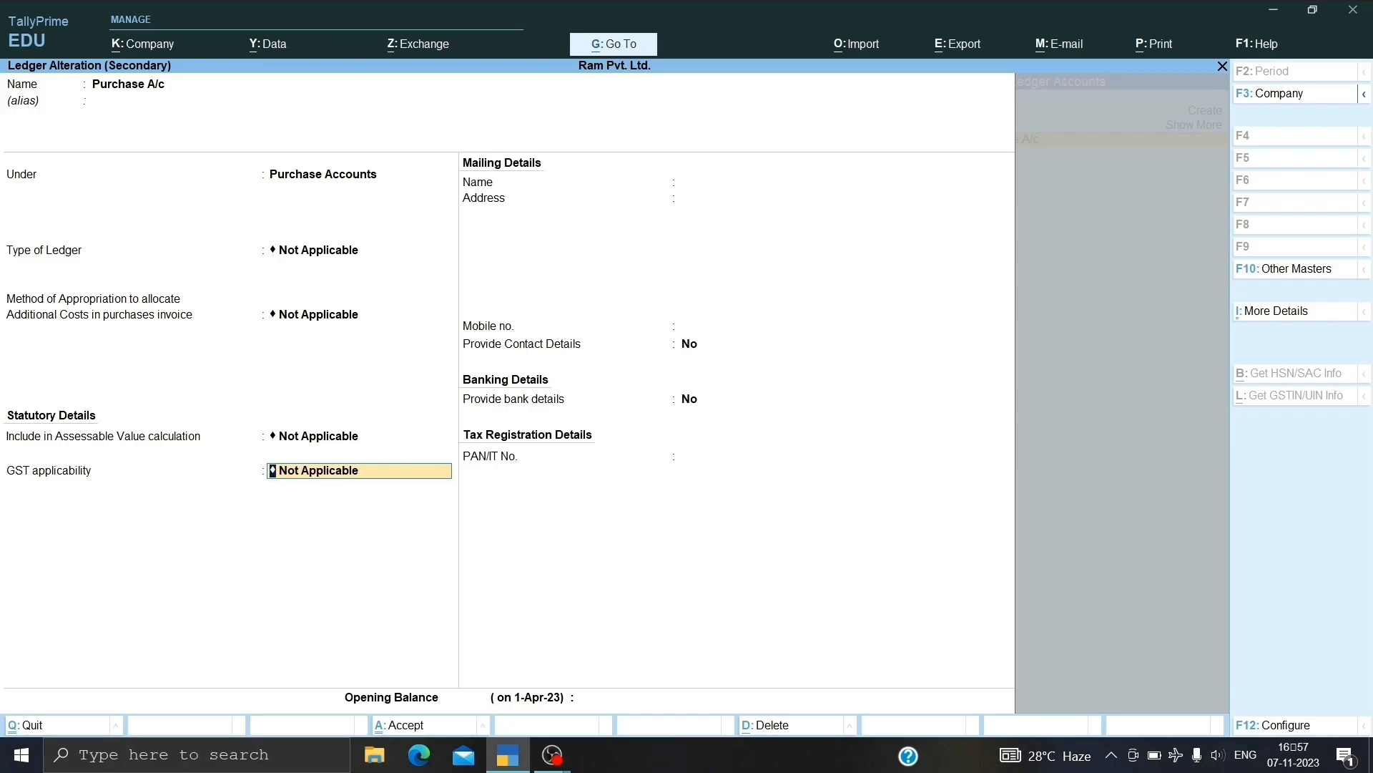
# Make GST Applicable on Purchase A/c with Goods as the type of supply, and save it.
pyautogui.press('BackSpace')
pyautogui.press('Return')
pyautogui.press('Up')
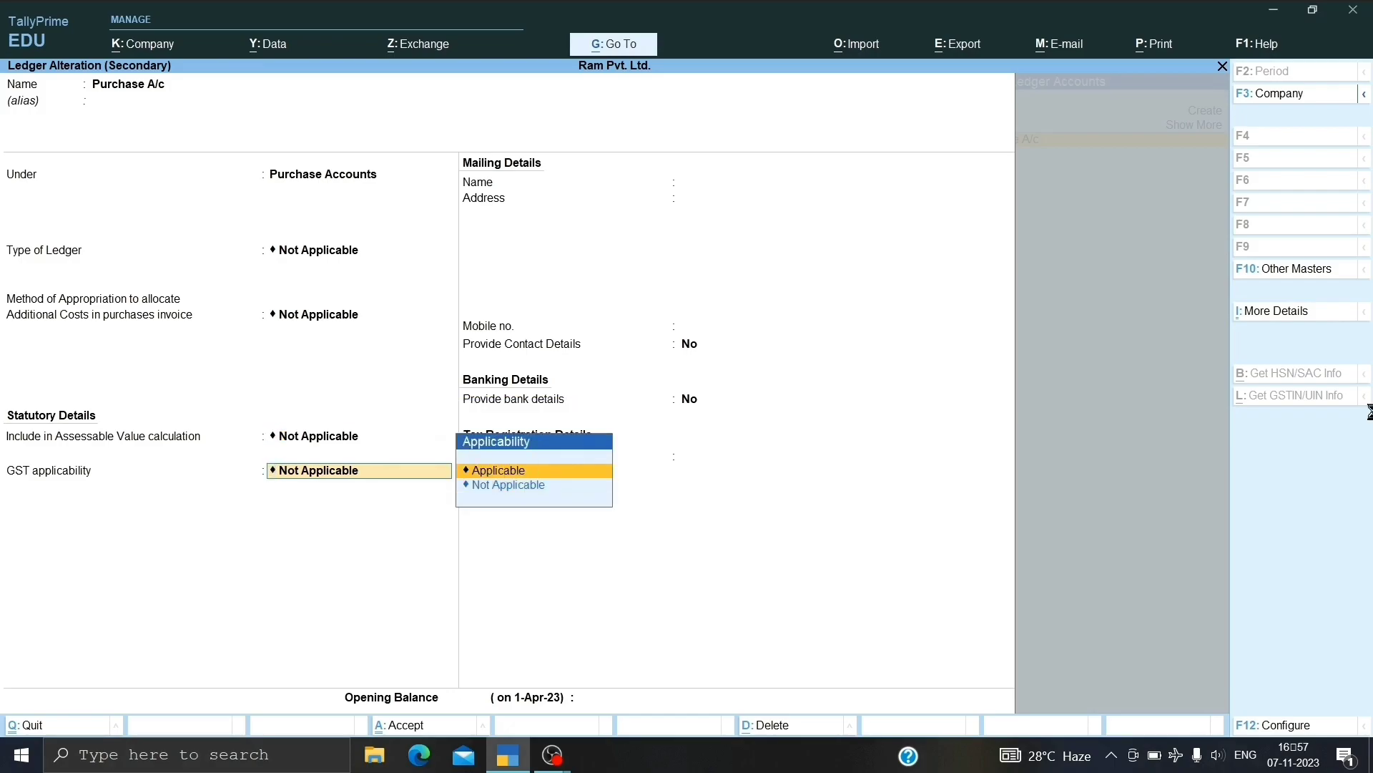
pyautogui.press('Return')
pyautogui.press('Return')
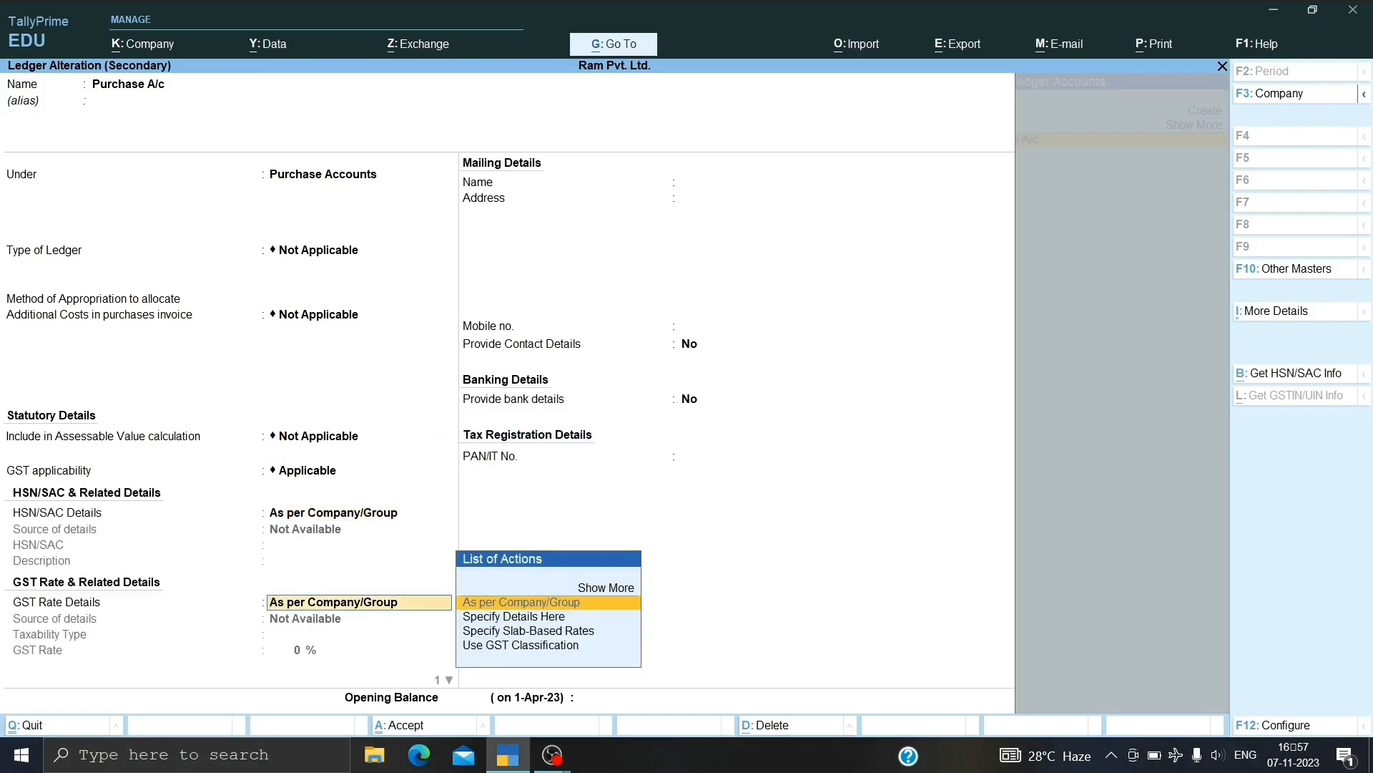
pyautogui.press('Return')
pyautogui.press('Return')
pyautogui.press('BackSpace')
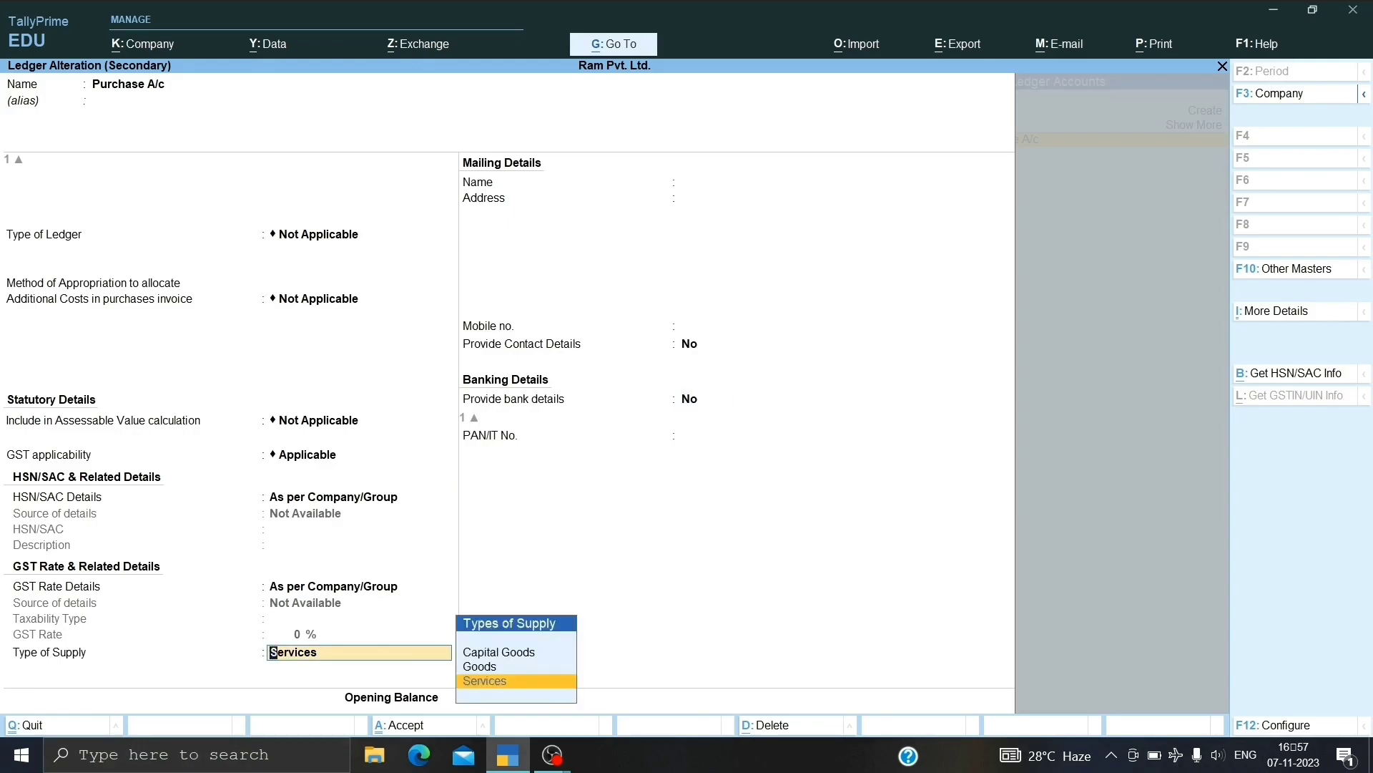
pyautogui.press('Up')
pyautogui.press('Return')
pyautogui.press('Return')
pyautogui.press('Return')
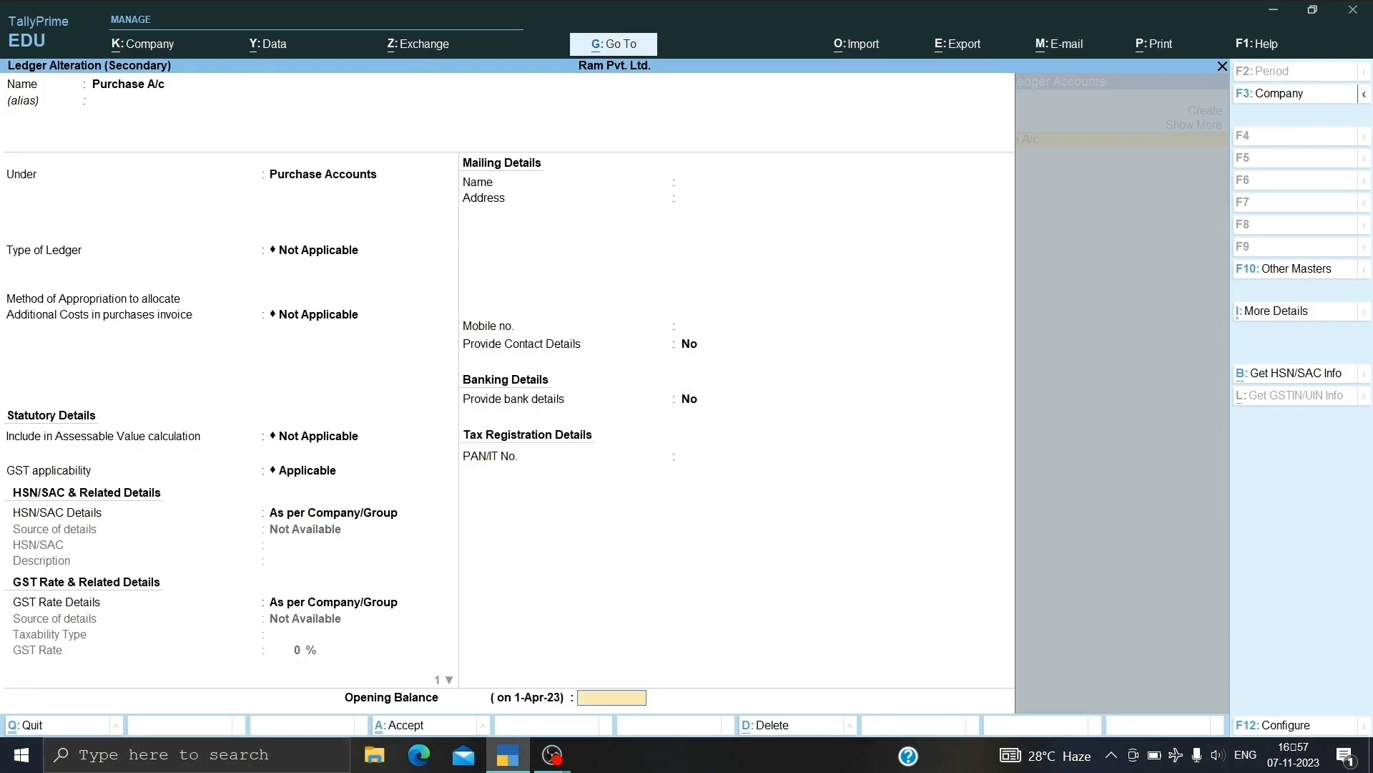
pyautogui.press('Return')
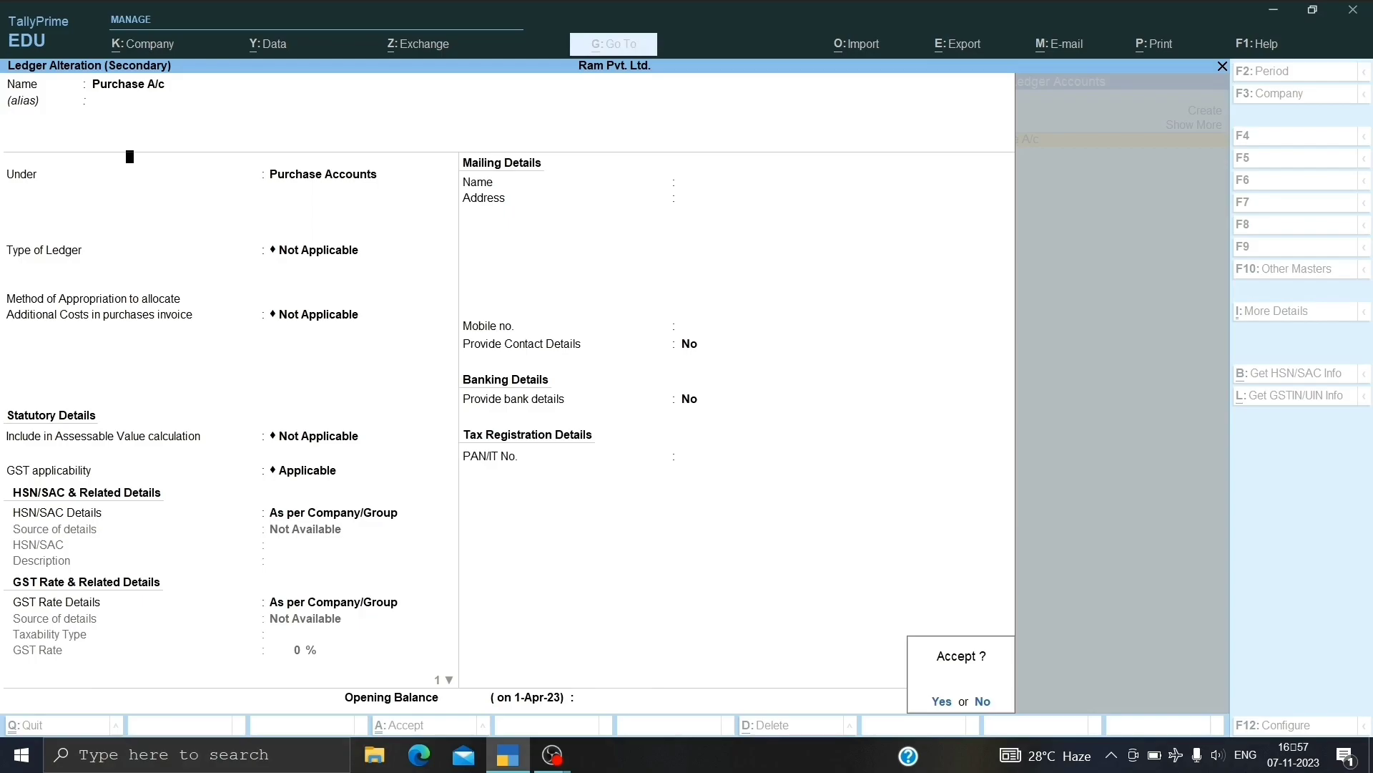
pyautogui.press('Return')
# Accept Jeans at 2,500.00 with CGST and SGST of 150 each, and save voucher 1.
pyautogui.press('Return')
pyautogui.press('Return')
pyautogui.press('Return')
pyautogui.press('Return')
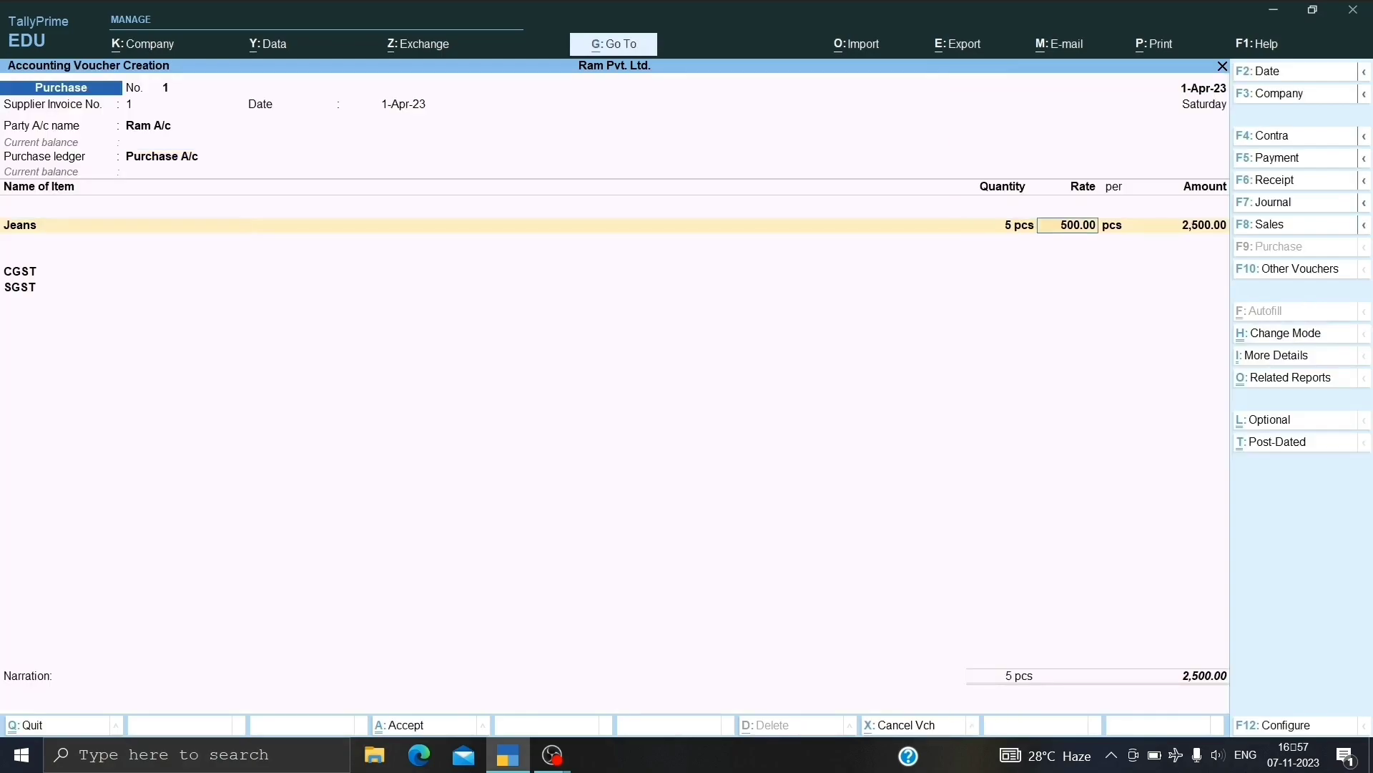
pyautogui.press('Return')
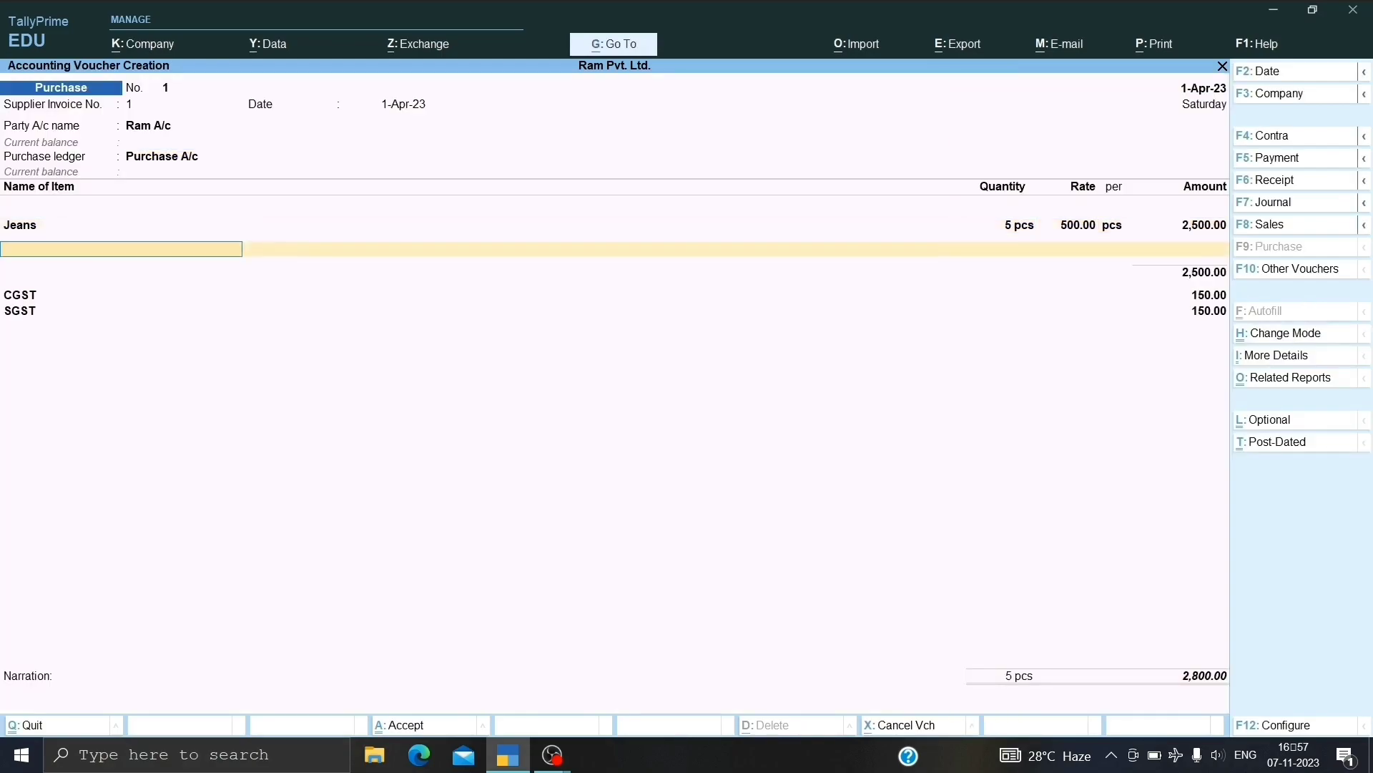
pyautogui.press('Return')
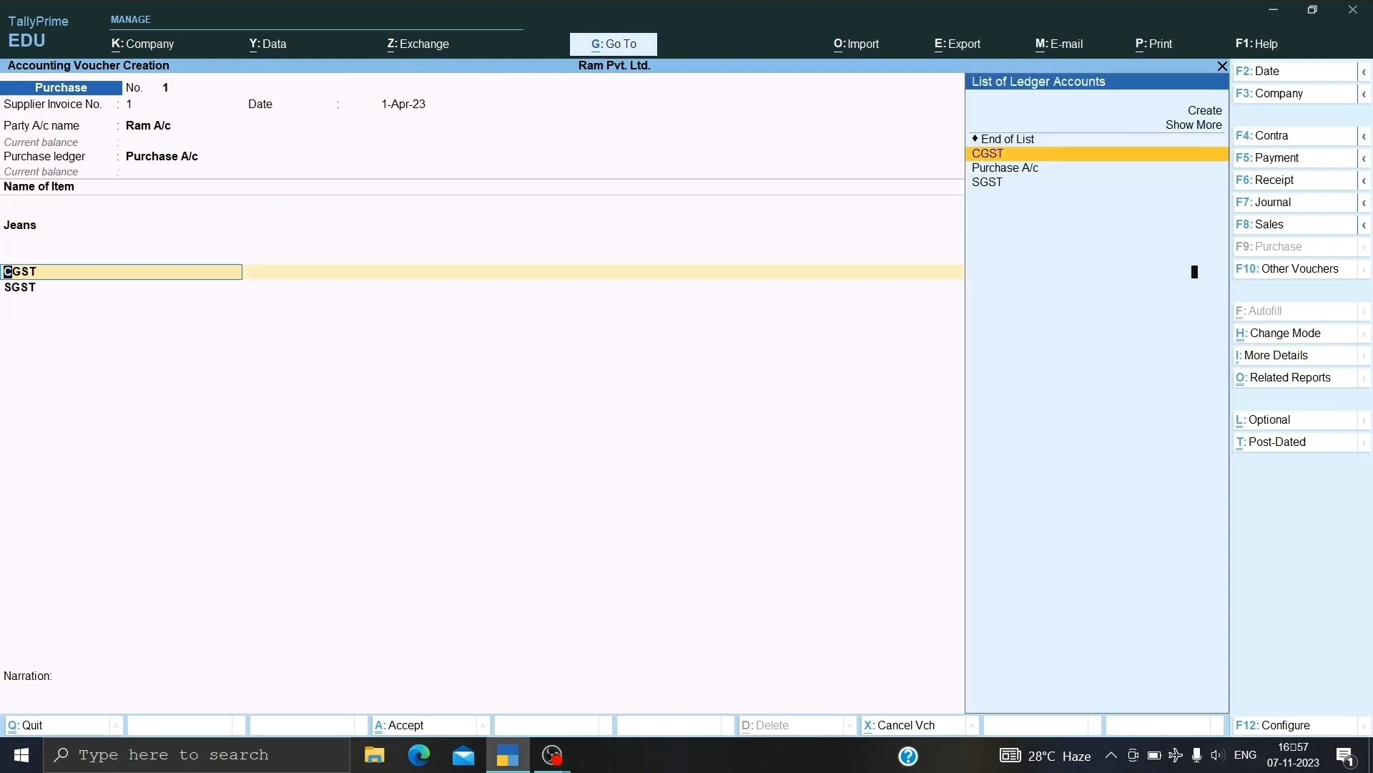
pyautogui.press('Return')
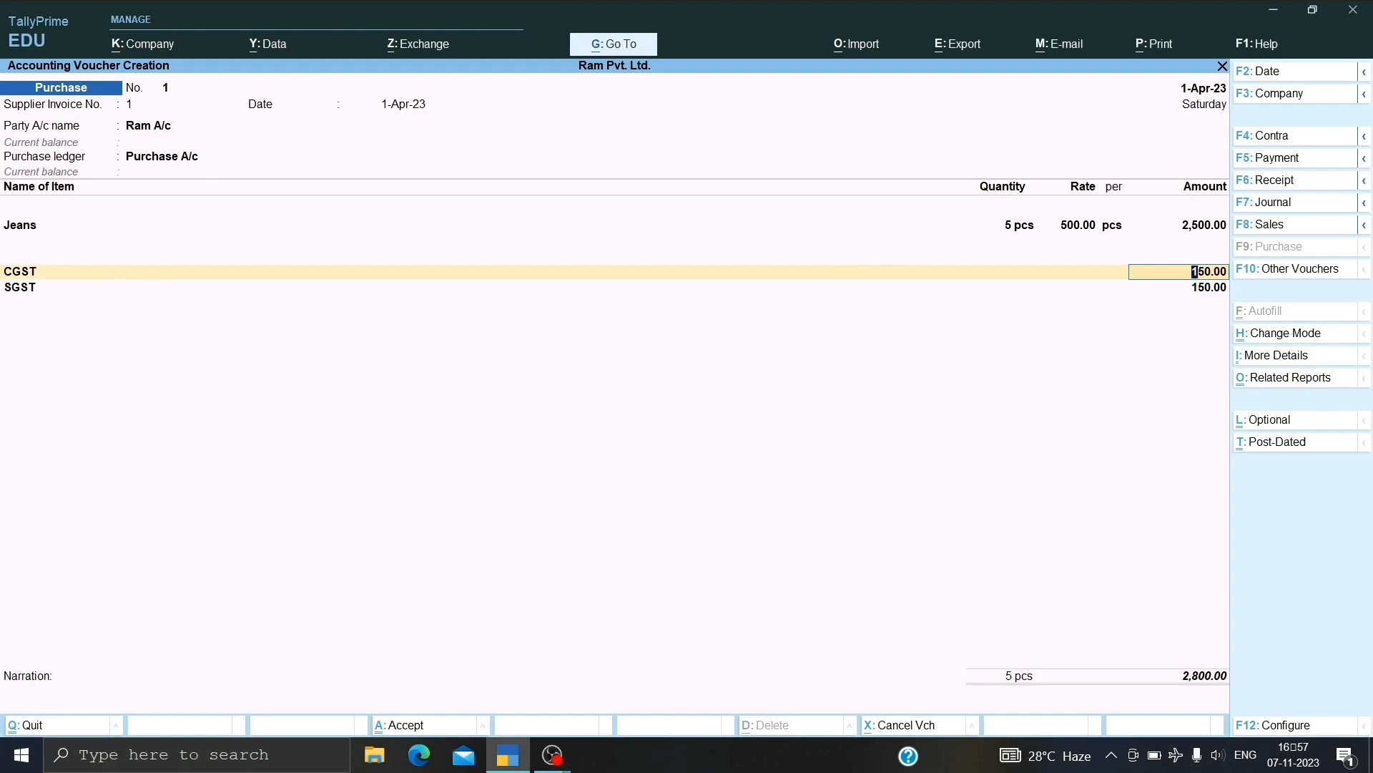
pyautogui.press('ctrl')
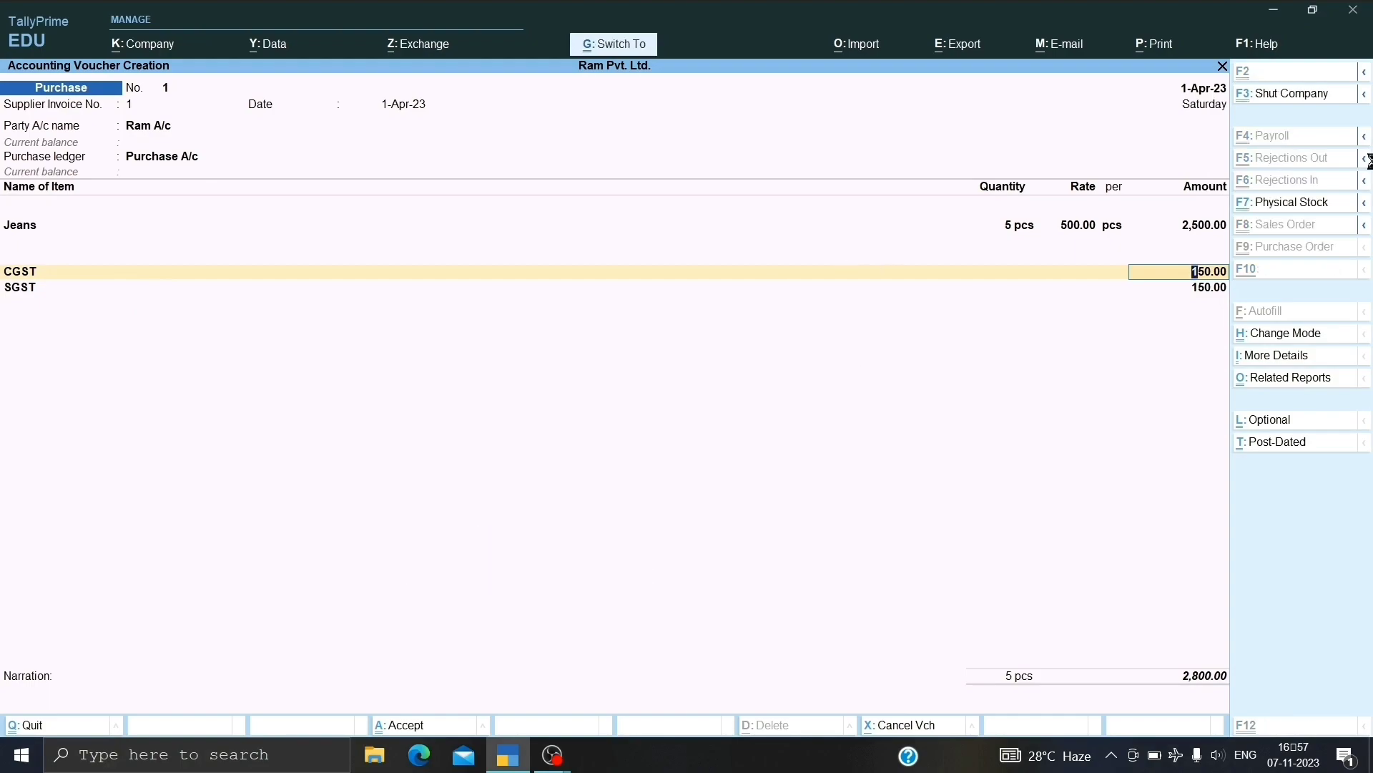
pyautogui.hotkey('ctrl', 'a')
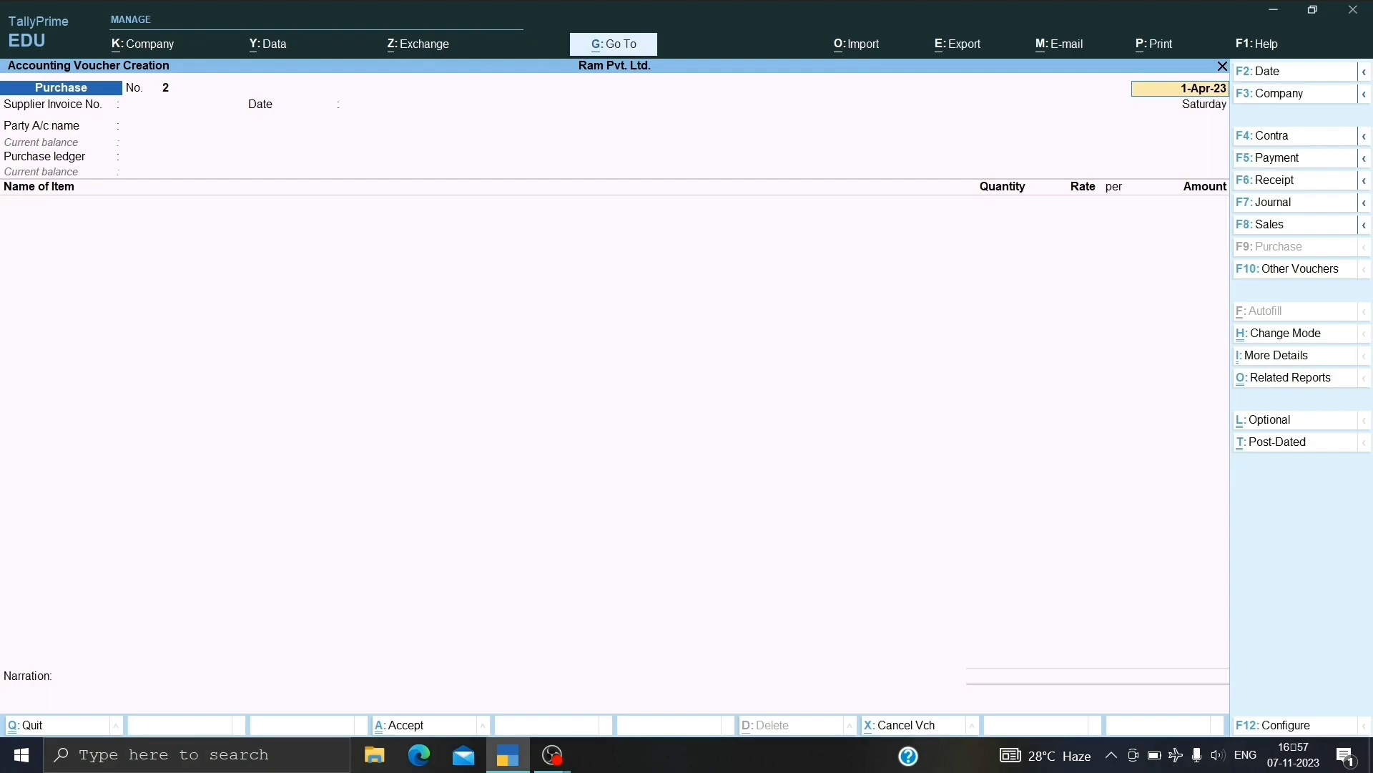
# Keep the 1-Apr-23 date and enter supplier invoice number 2.
pyautogui.press('Return')
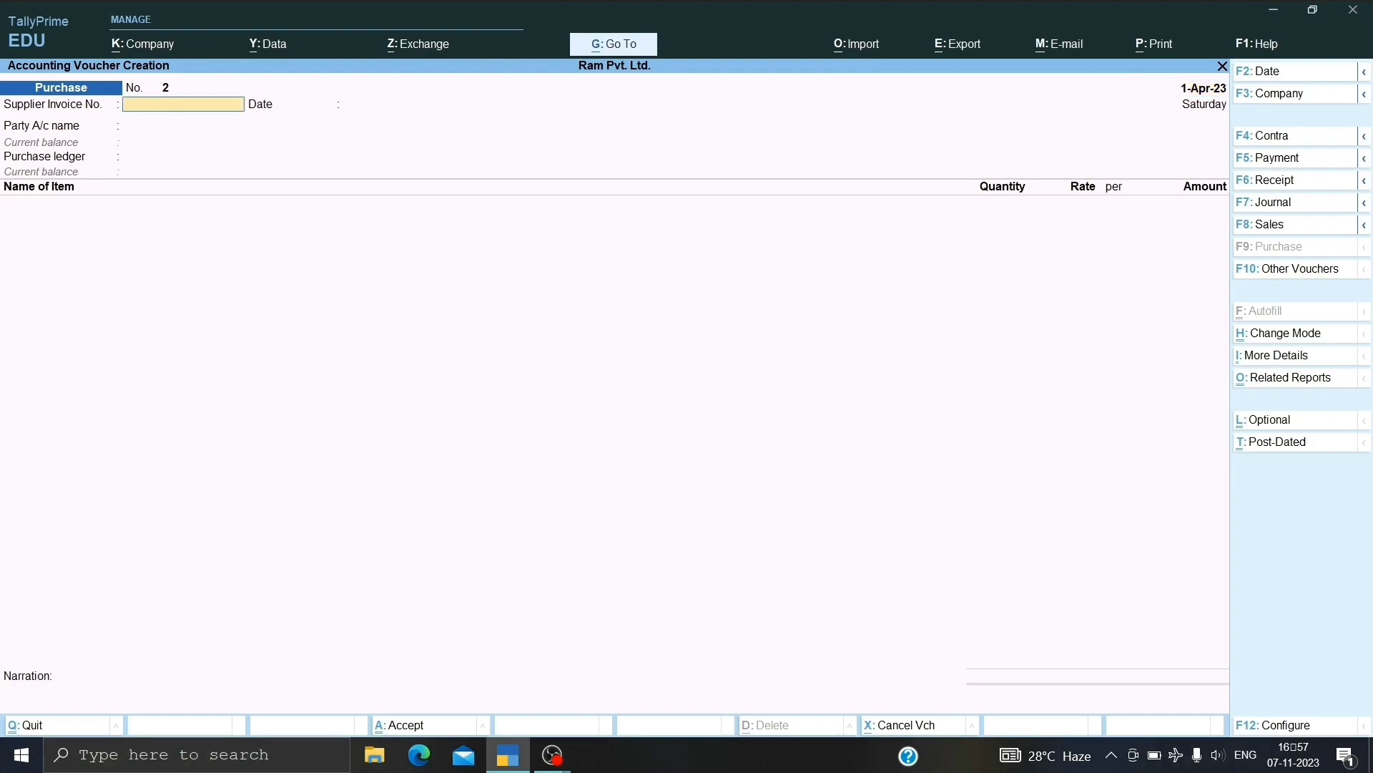
pyautogui.write('2')
pyautogui.press('Return')
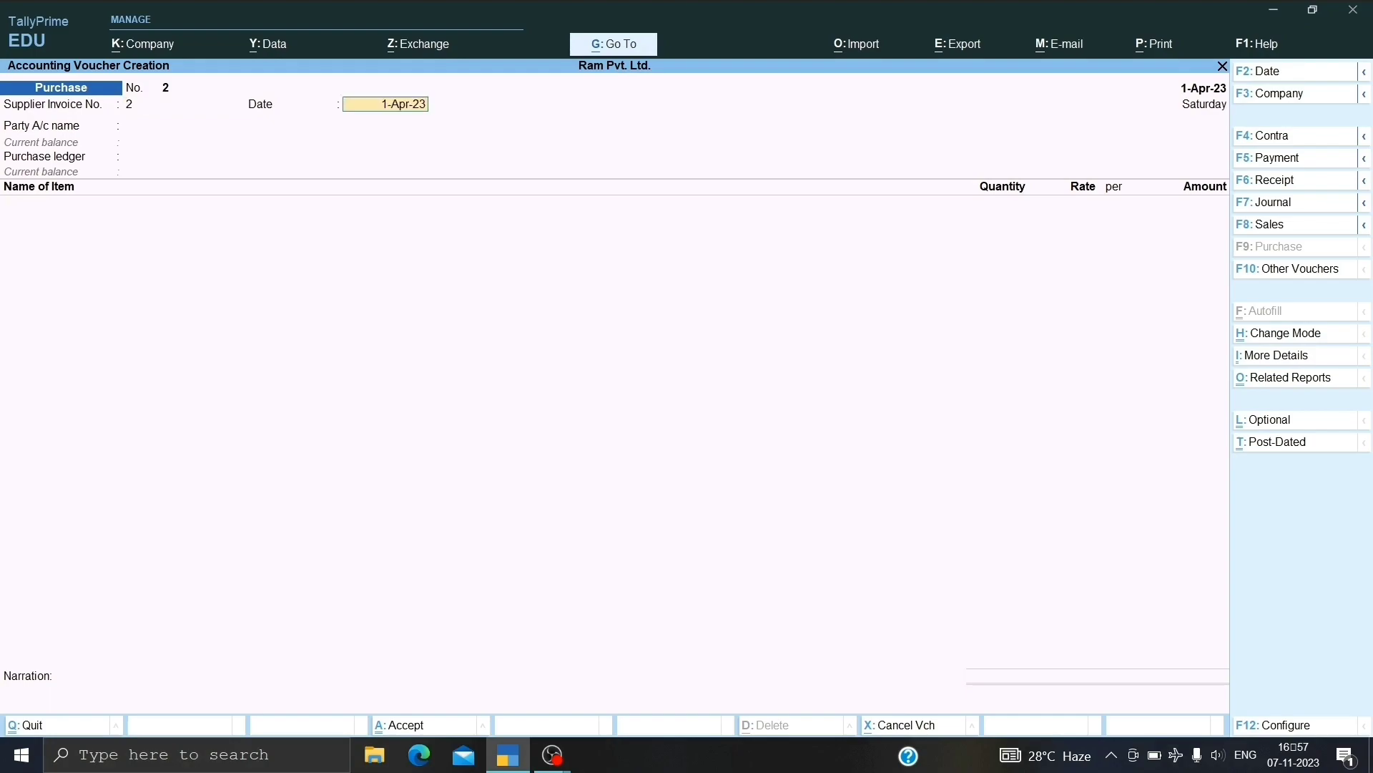
pyautogui.press('Return')
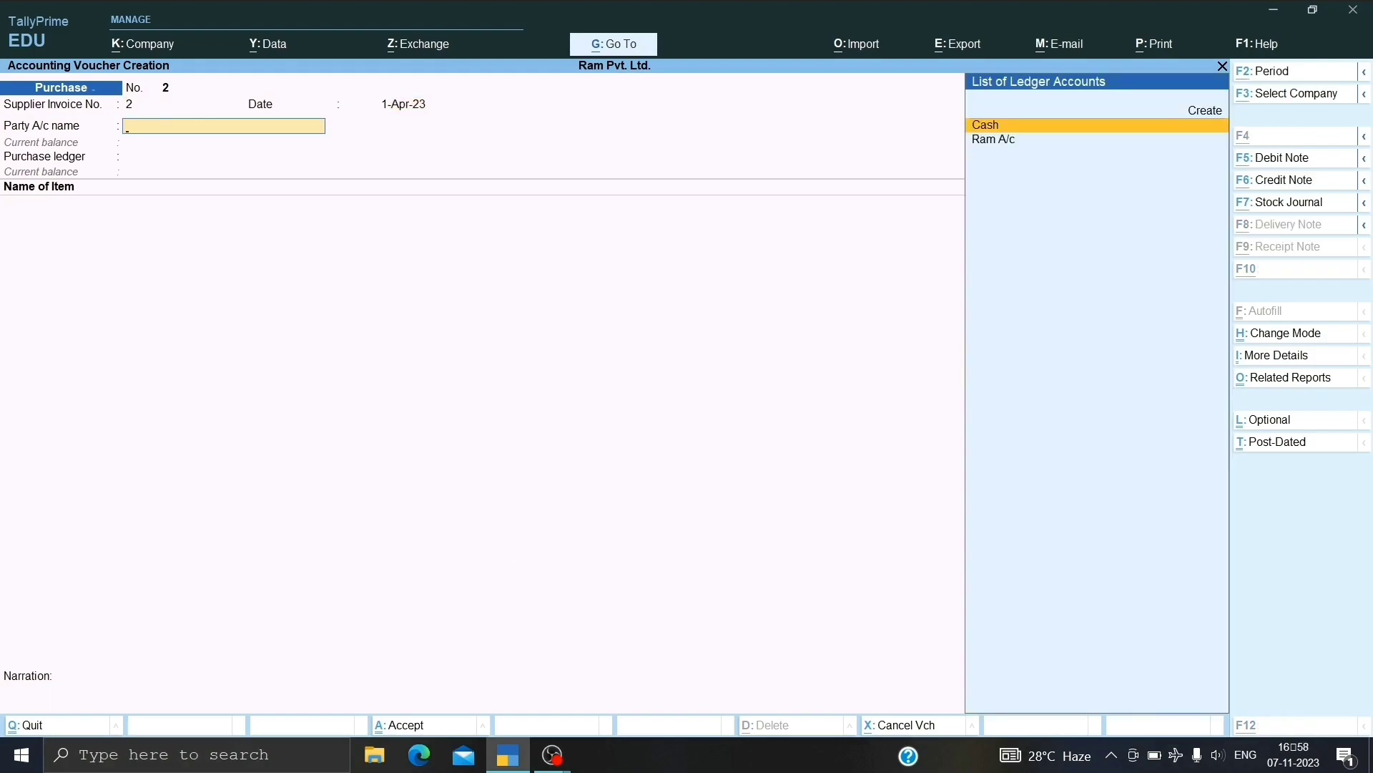
# Create supplier ledger PARUL A/C under Sundry Creditors, Delhi, Unregistered/Consumer, with a GSTIN.
pyautogui.hotkey('alt', 'c')
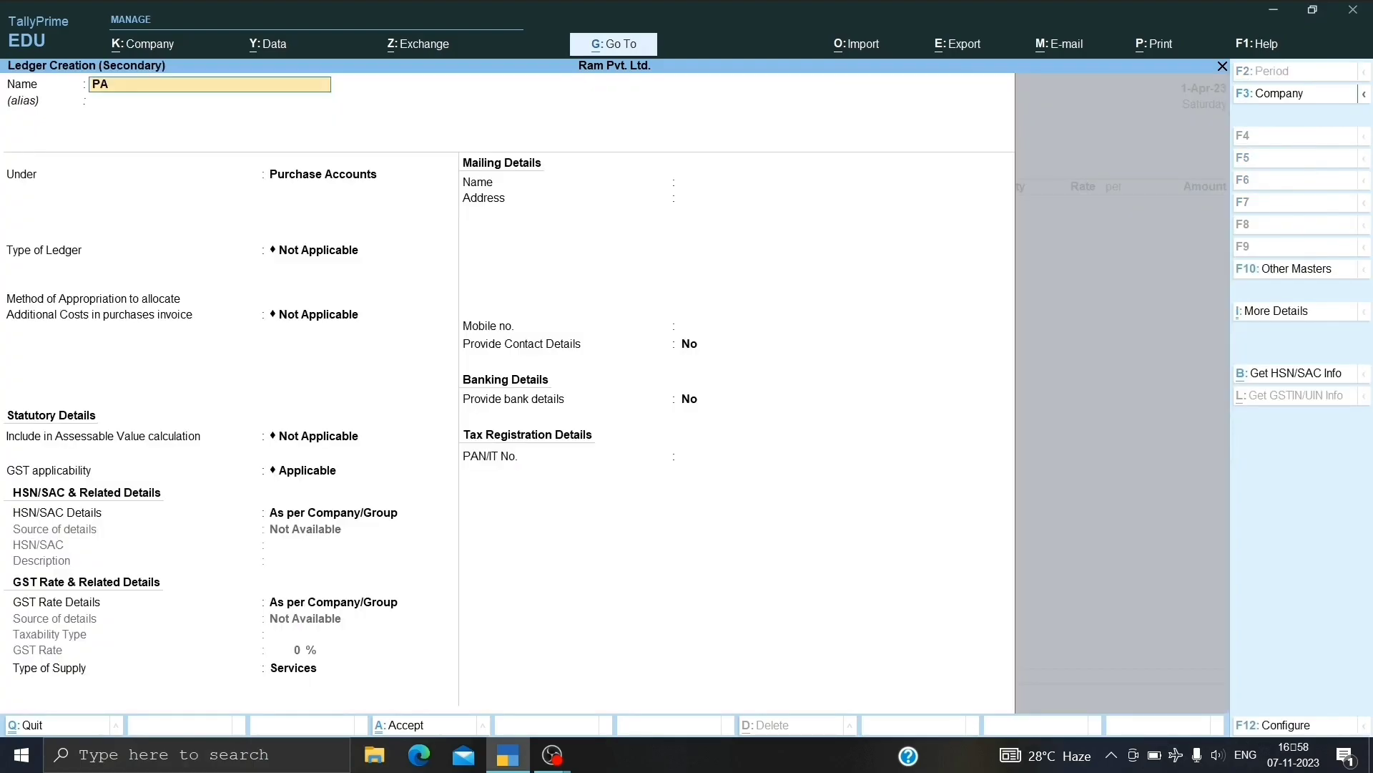
pyautogui.write('PARUL A/C')
pyautogui.press('Return')
pyautogui.write('SU')
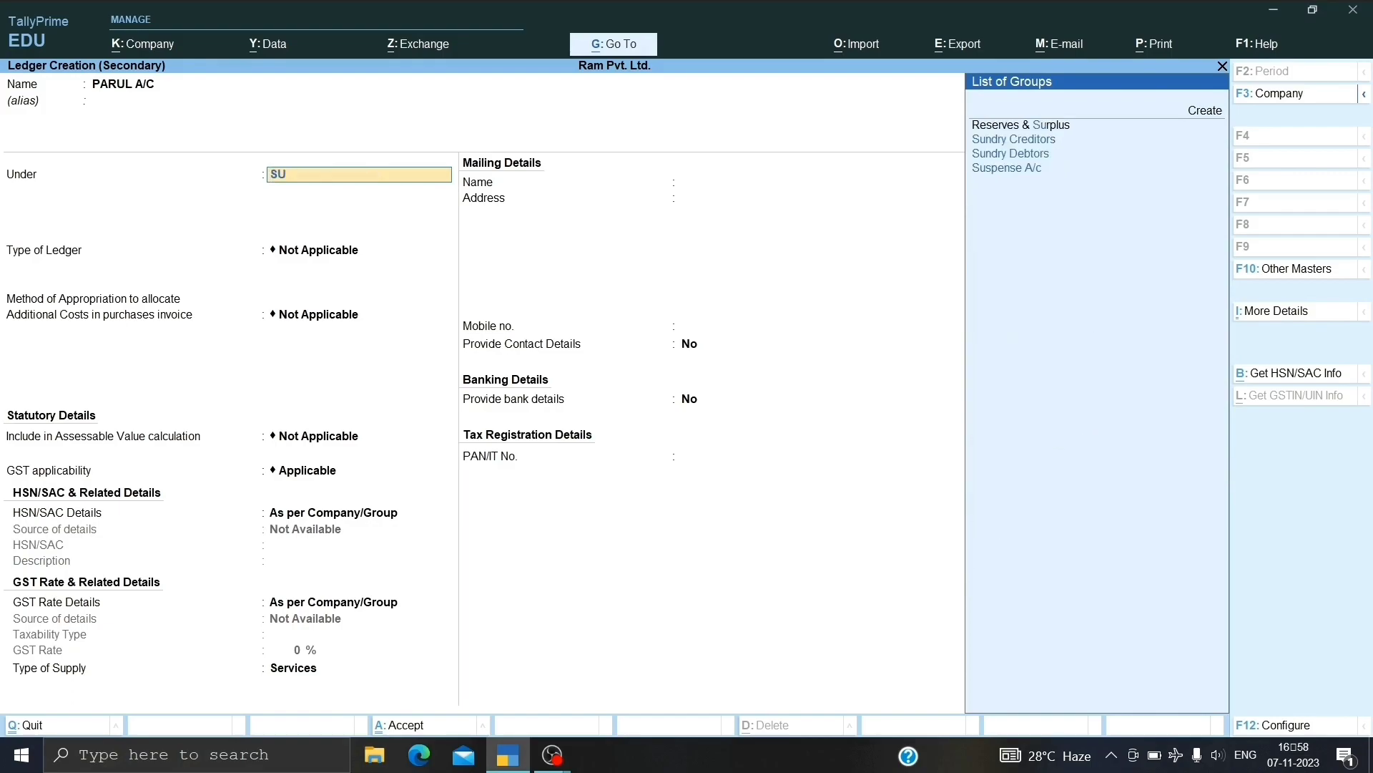
pyautogui.write('NDRY C')
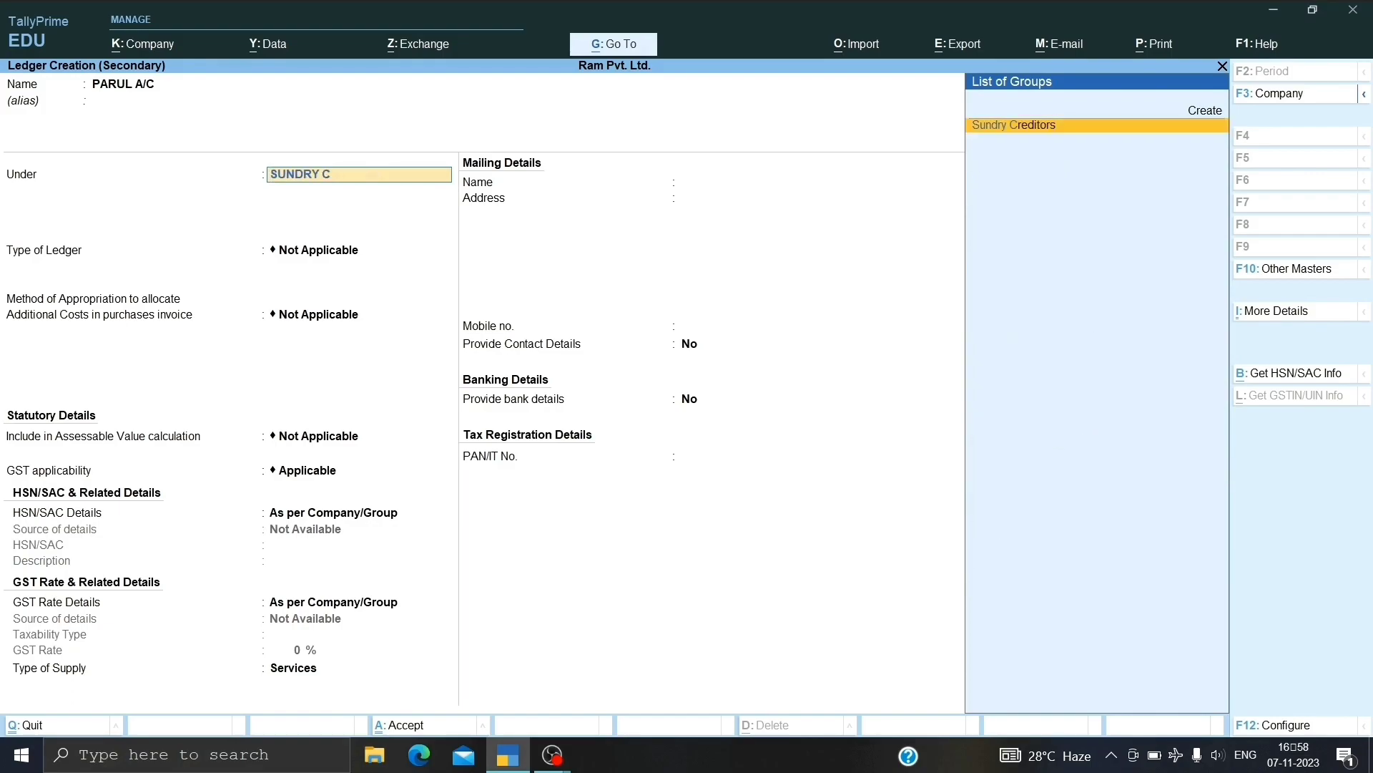
pyautogui.press('Return')
pyautogui.press('Return')
pyautogui.press('Return')
pyautogui.press('Return')
pyautogui.press('Return')
pyautogui.press('Return')
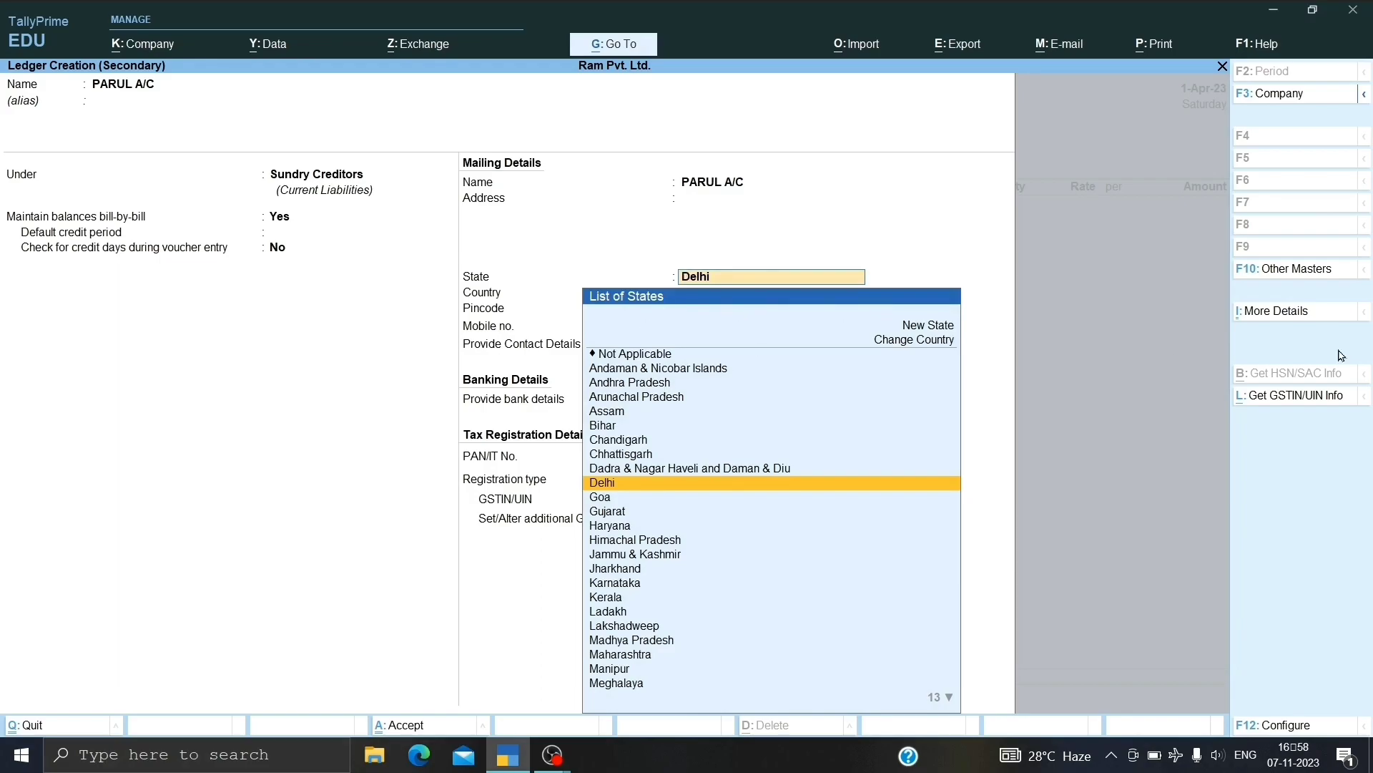
pyautogui.press('Return')
pyautogui.press('Return')
pyautogui.press('Return')
pyautogui.press('Return')
pyautogui.press('Return')
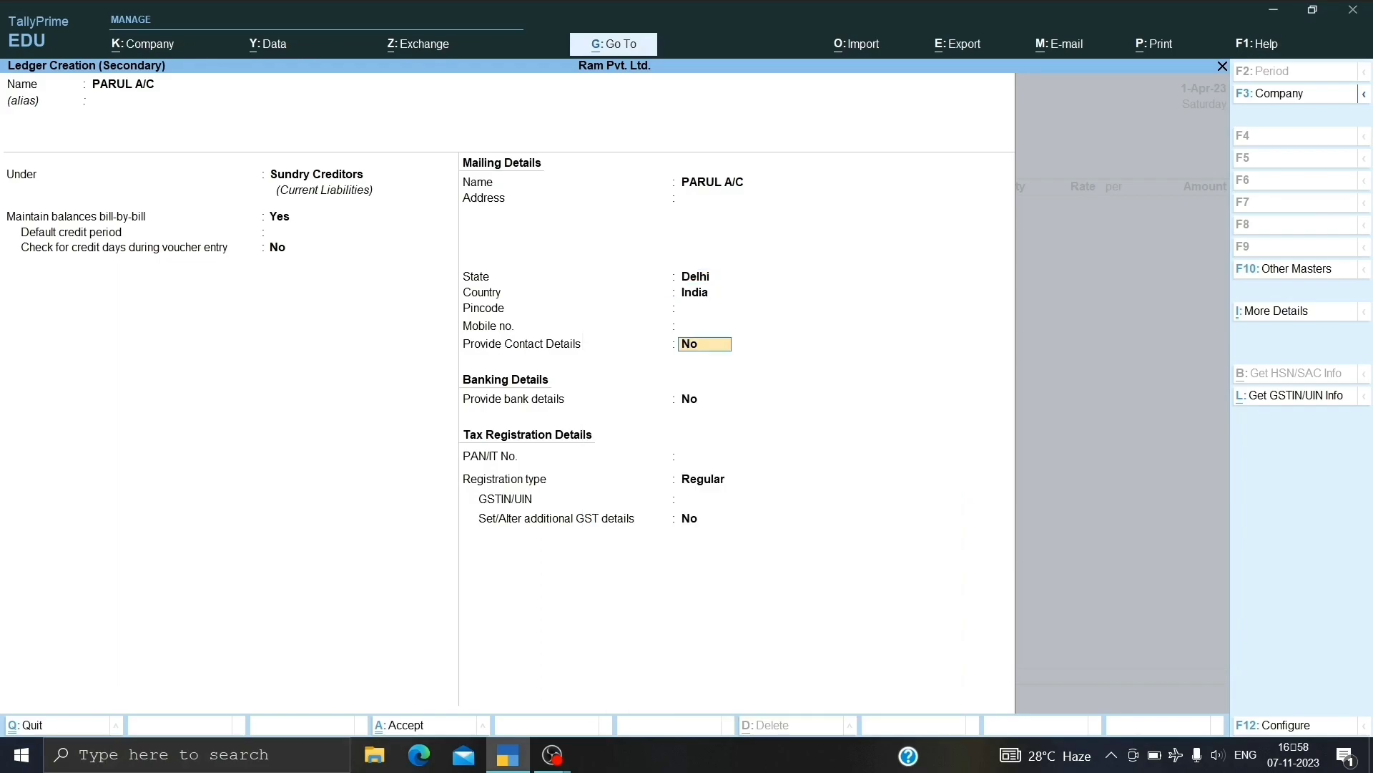
pyautogui.press('Return')
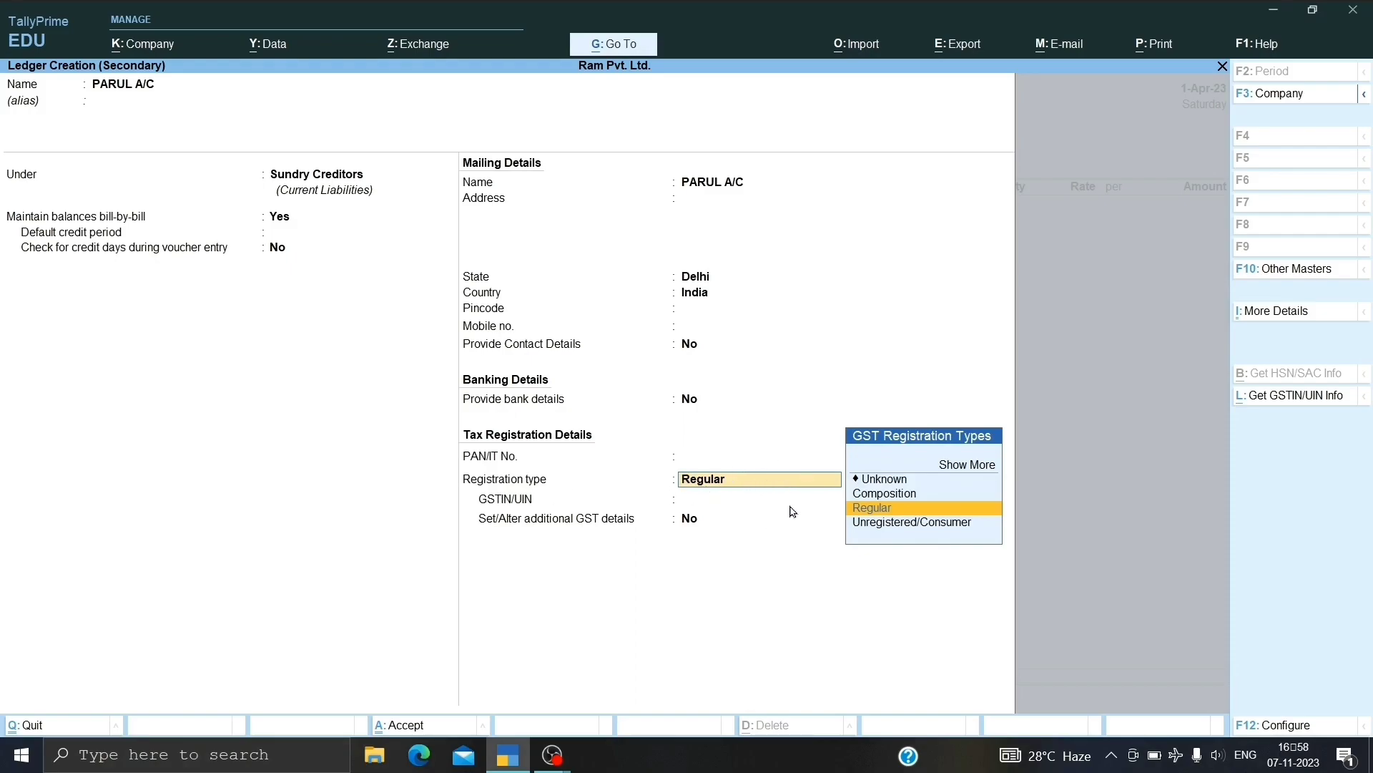
pyautogui.press('Down')
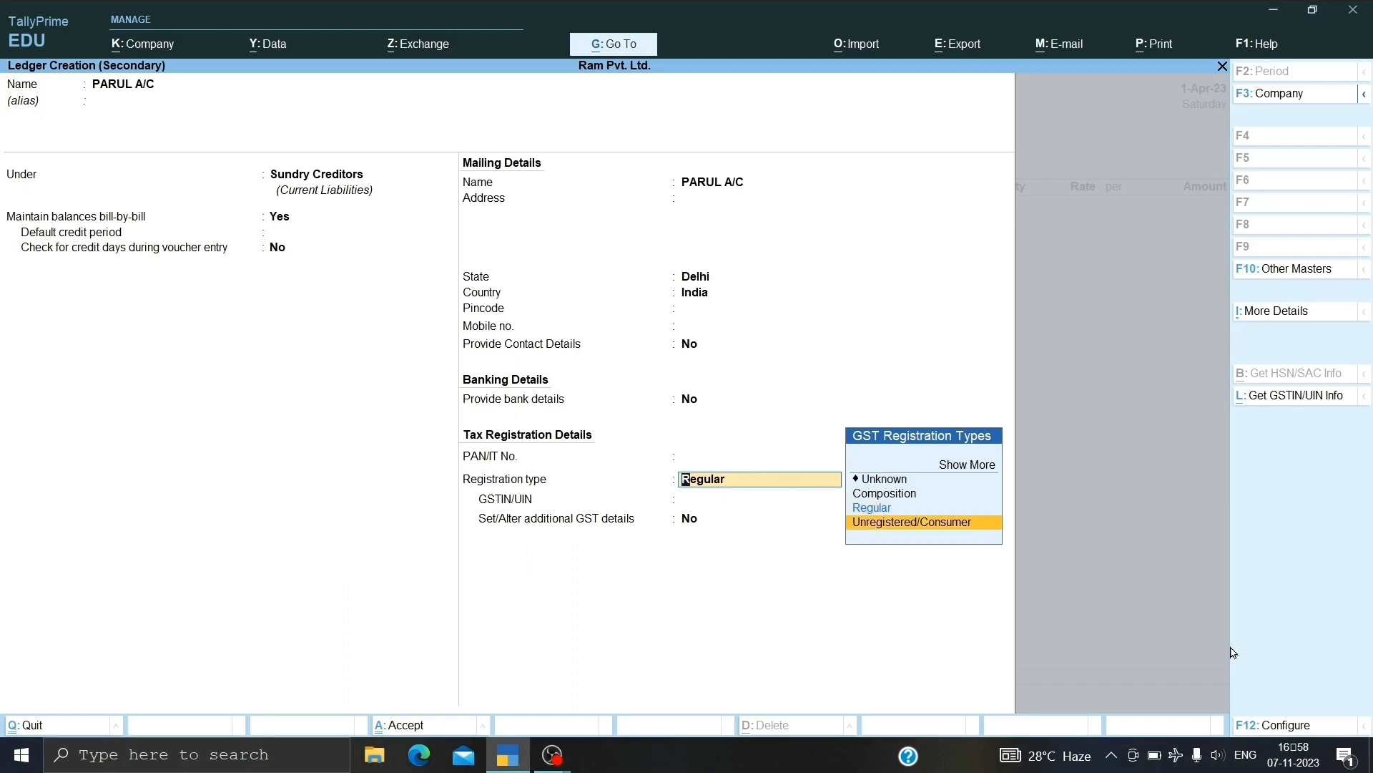
pyautogui.press('Return')
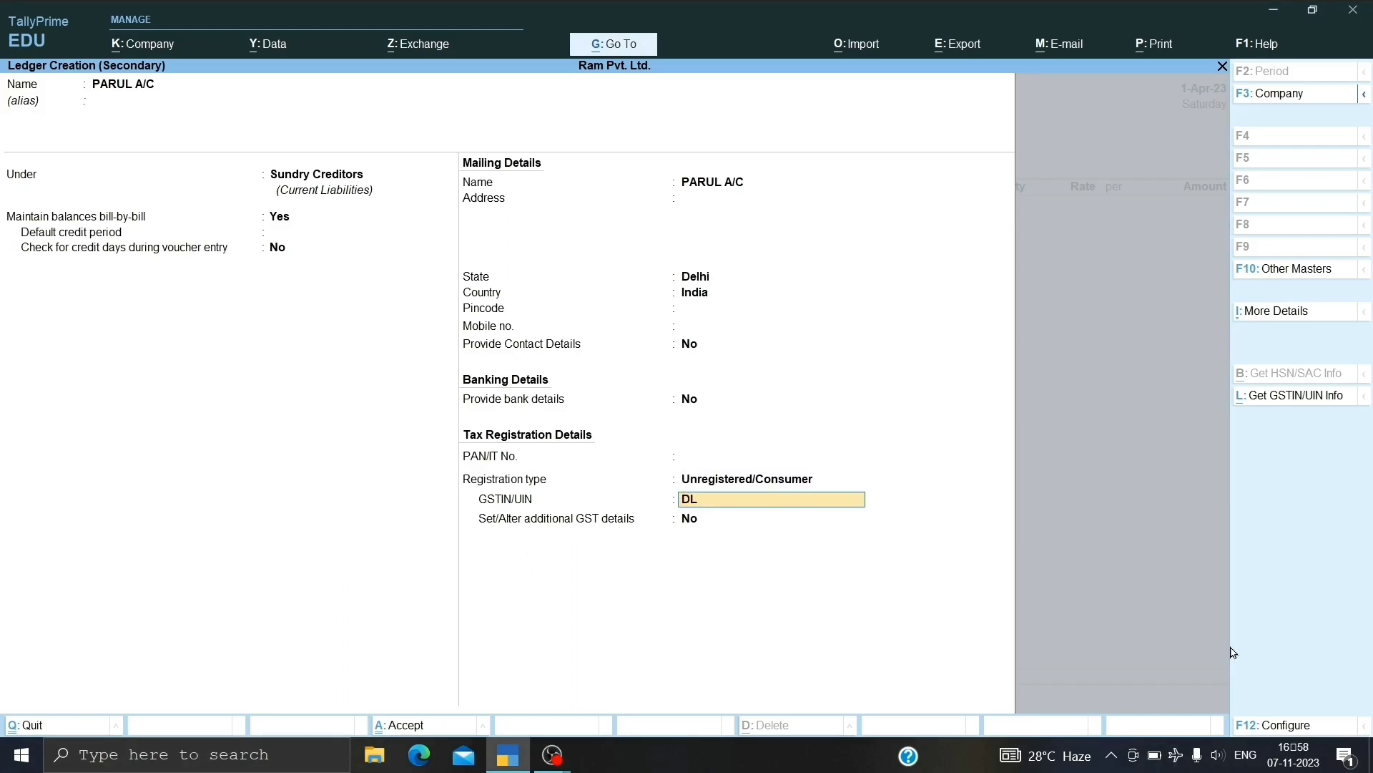
pyautogui.write('DL1361HJGJHVH23')
pyautogui.press('Return')
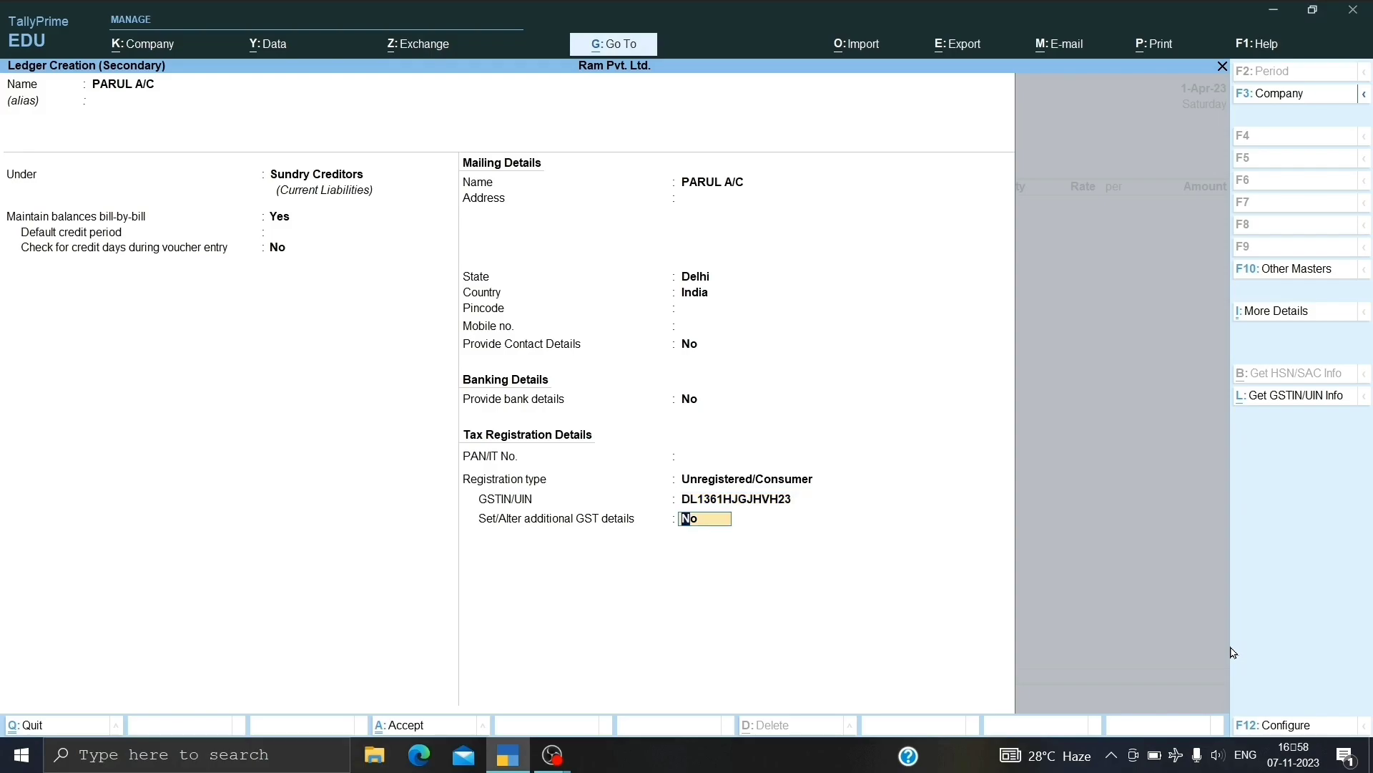
pyautogui.press('Return')
pyautogui.press('Return')
pyautogui.press('Return')
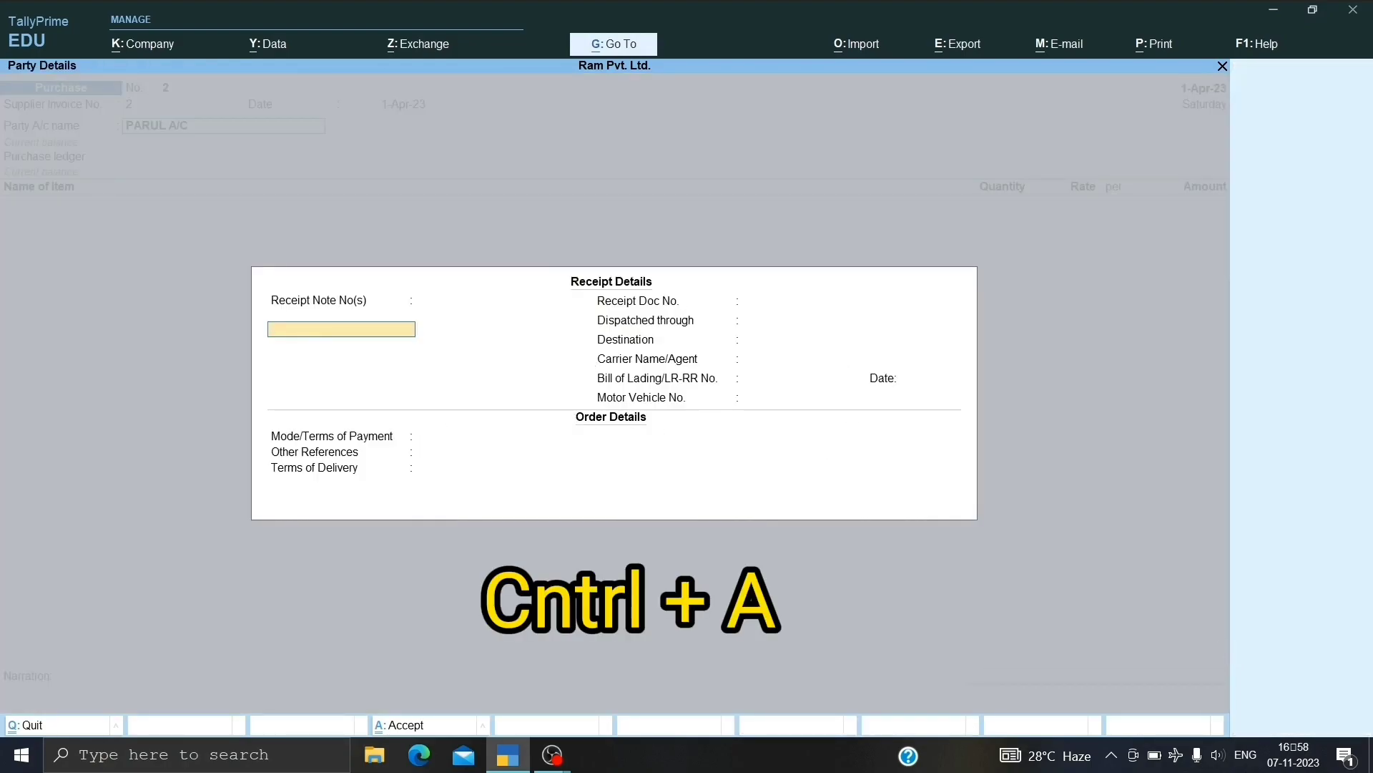
# Confirm party details, pick Purchase A/c, and start stock item SHIRT under Primary in pcs.
pyautogui.hotkey('ctrl', 'a')
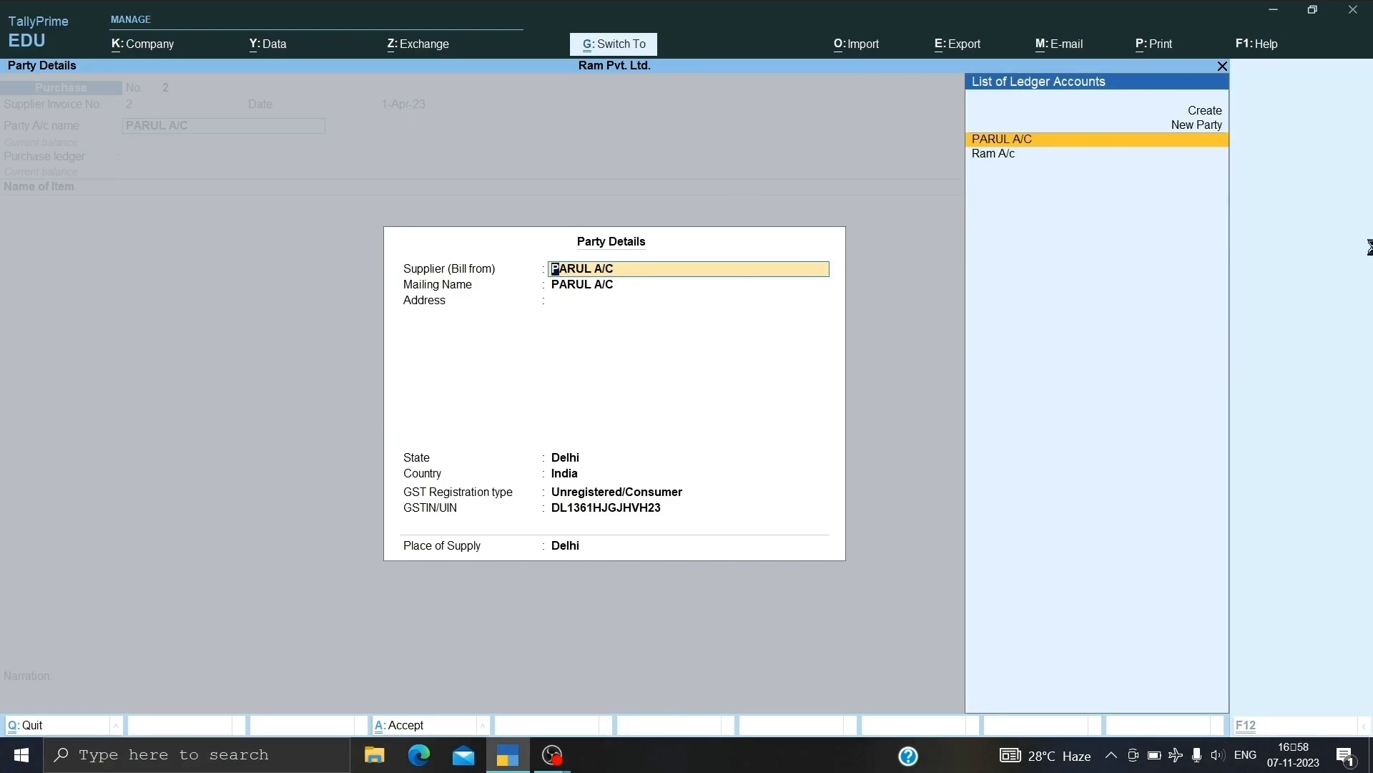
pyautogui.hotkey('ctrl', 'a')
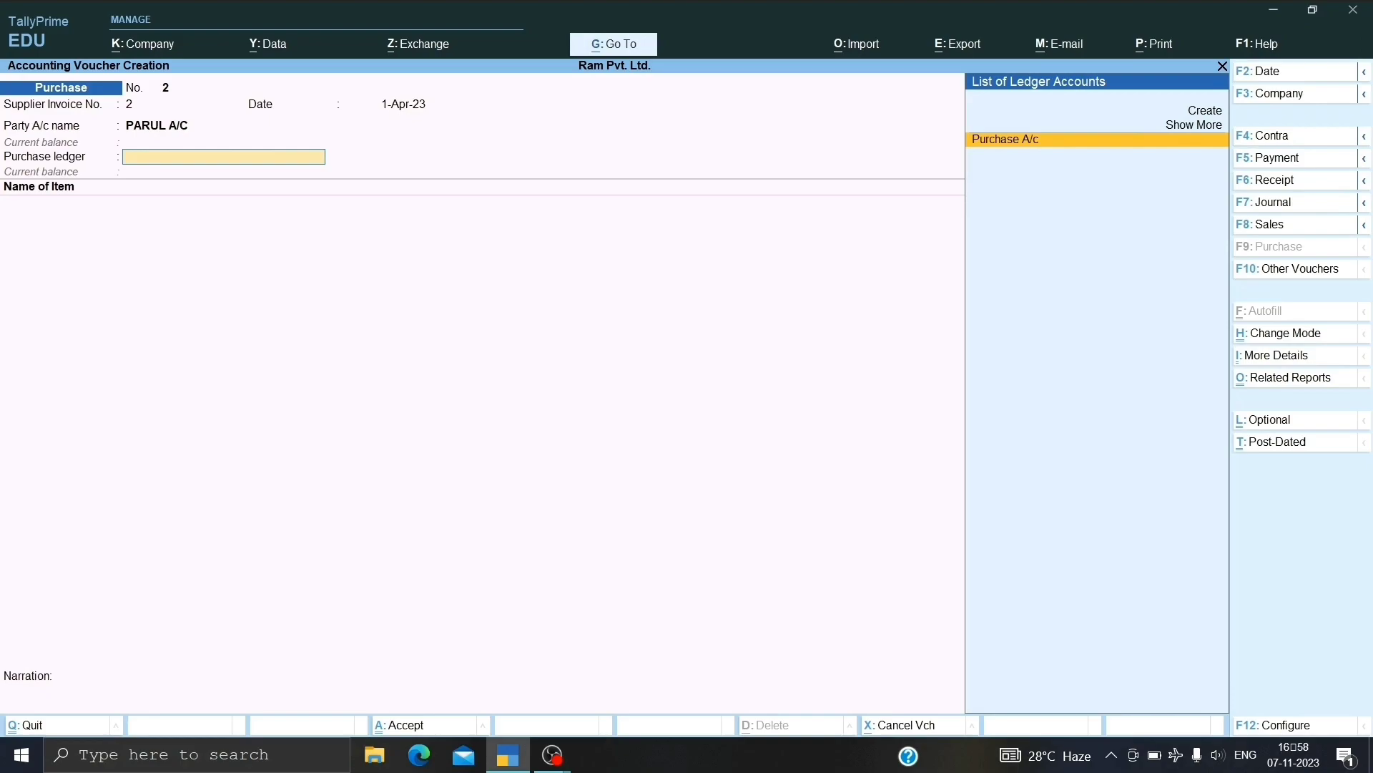
pyautogui.press('Return')
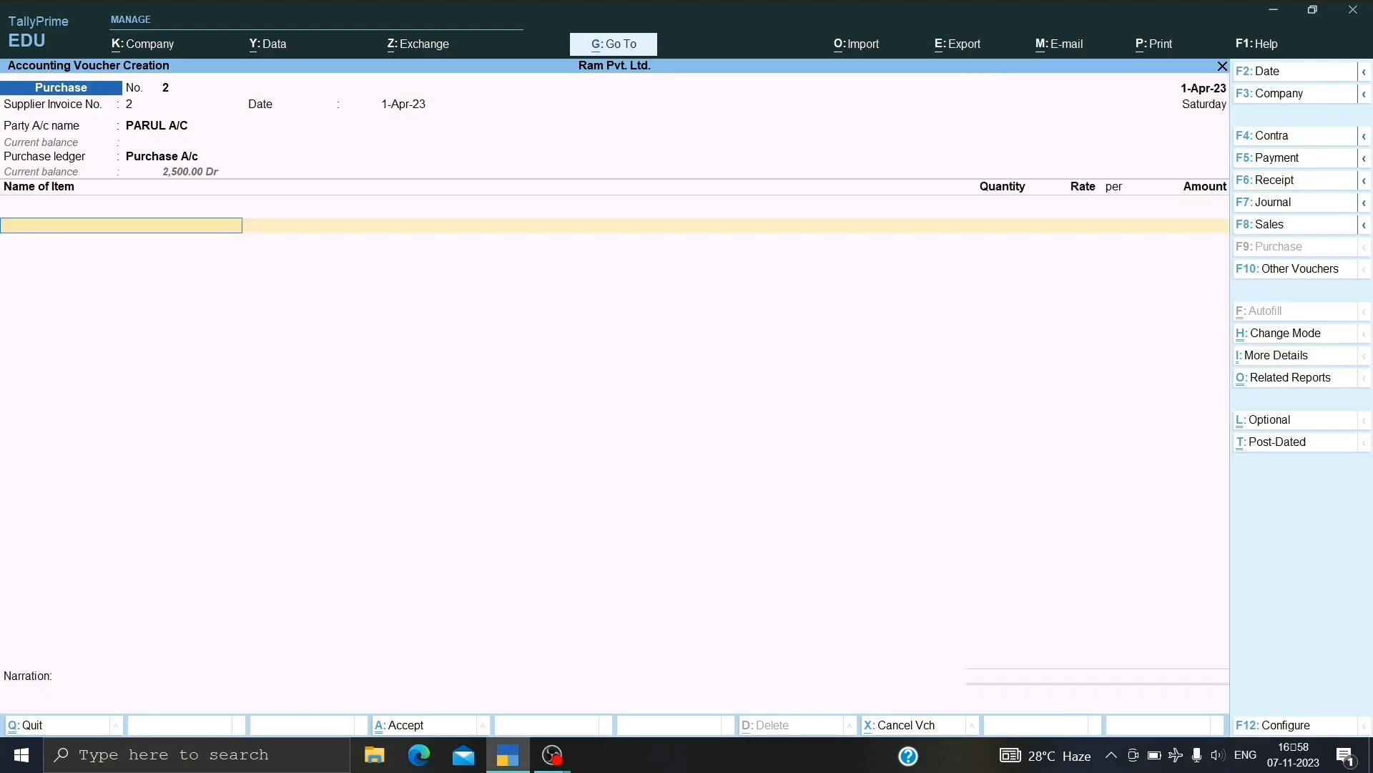
pyautogui.hotkey('alt', 'c')
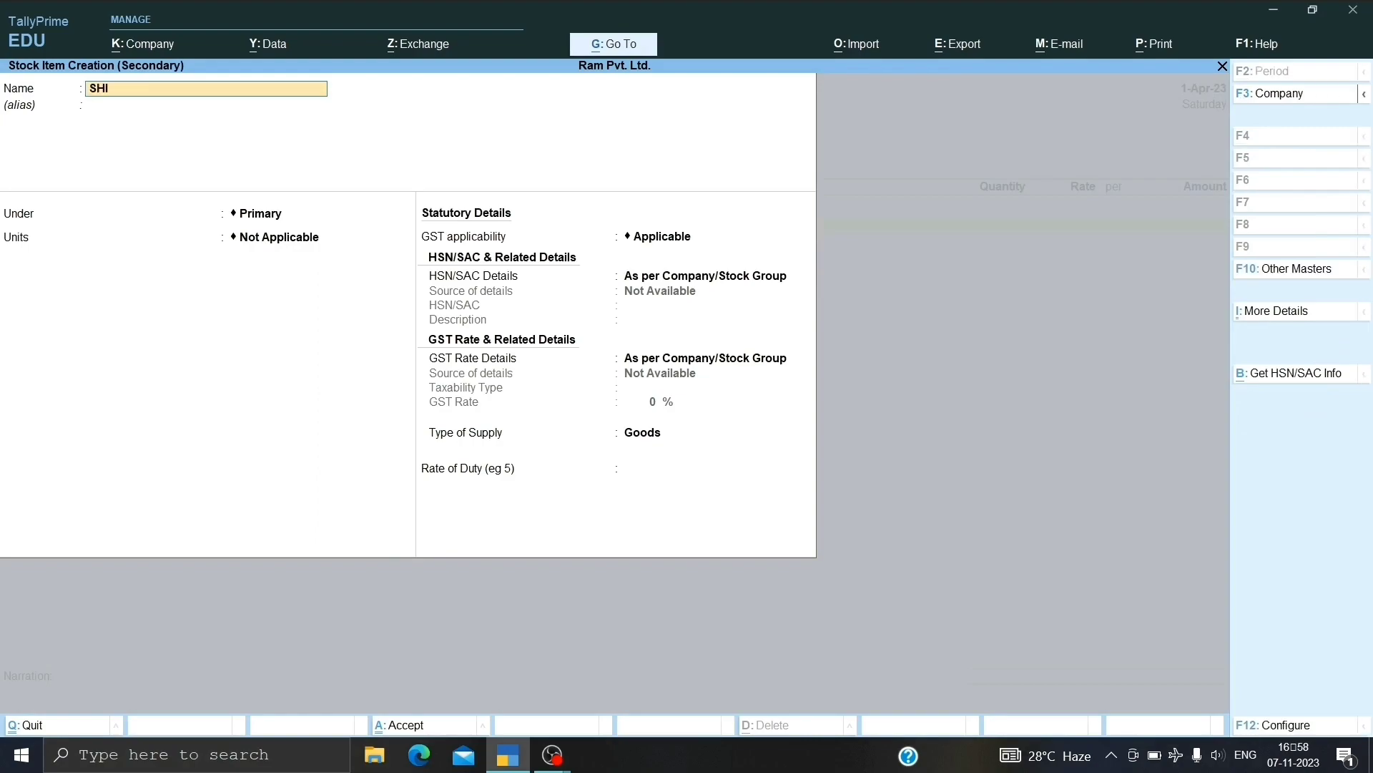
pyautogui.write('SHIRT')
pyautogui.press('Return')
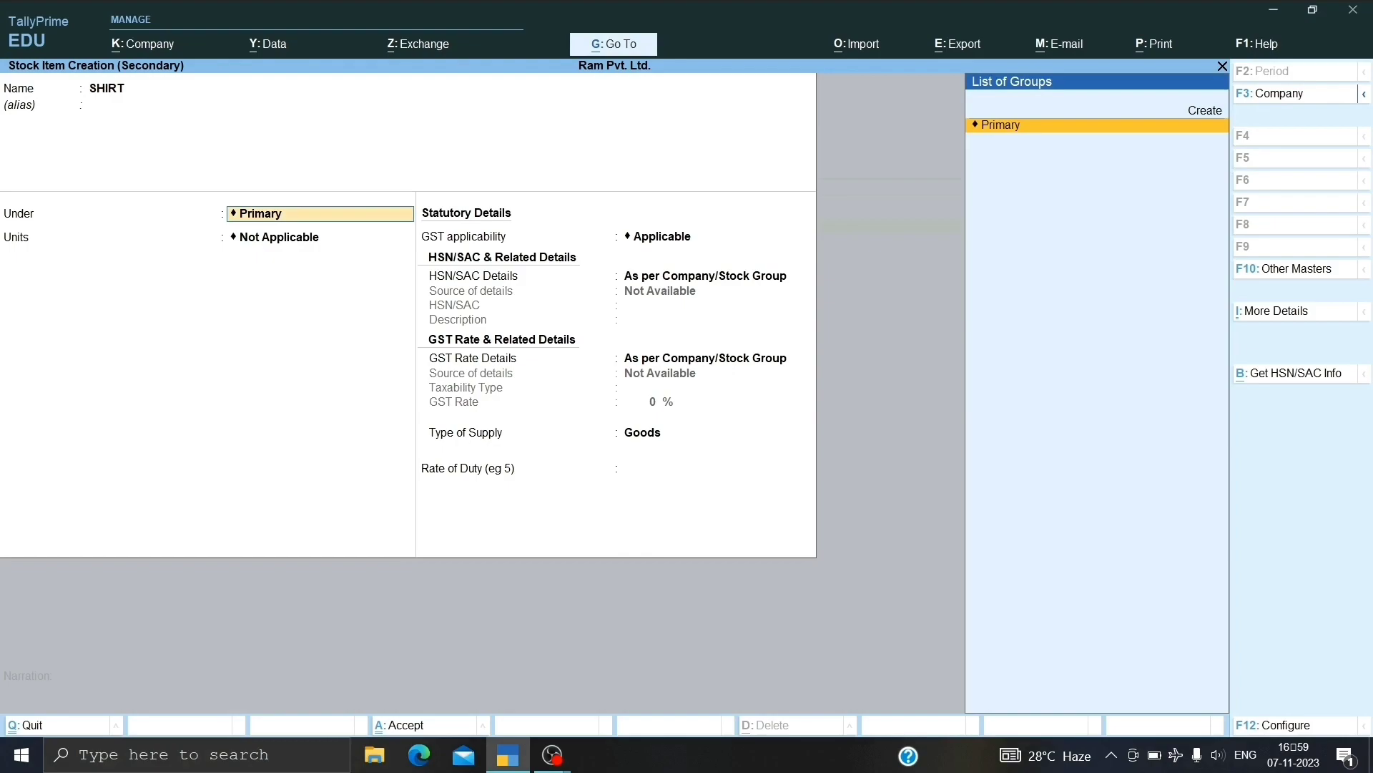
pyautogui.press('Return')
pyautogui.press('Up')
pyautogui.press('Down')
pyautogui.press('Down')
pyautogui.press('Return')
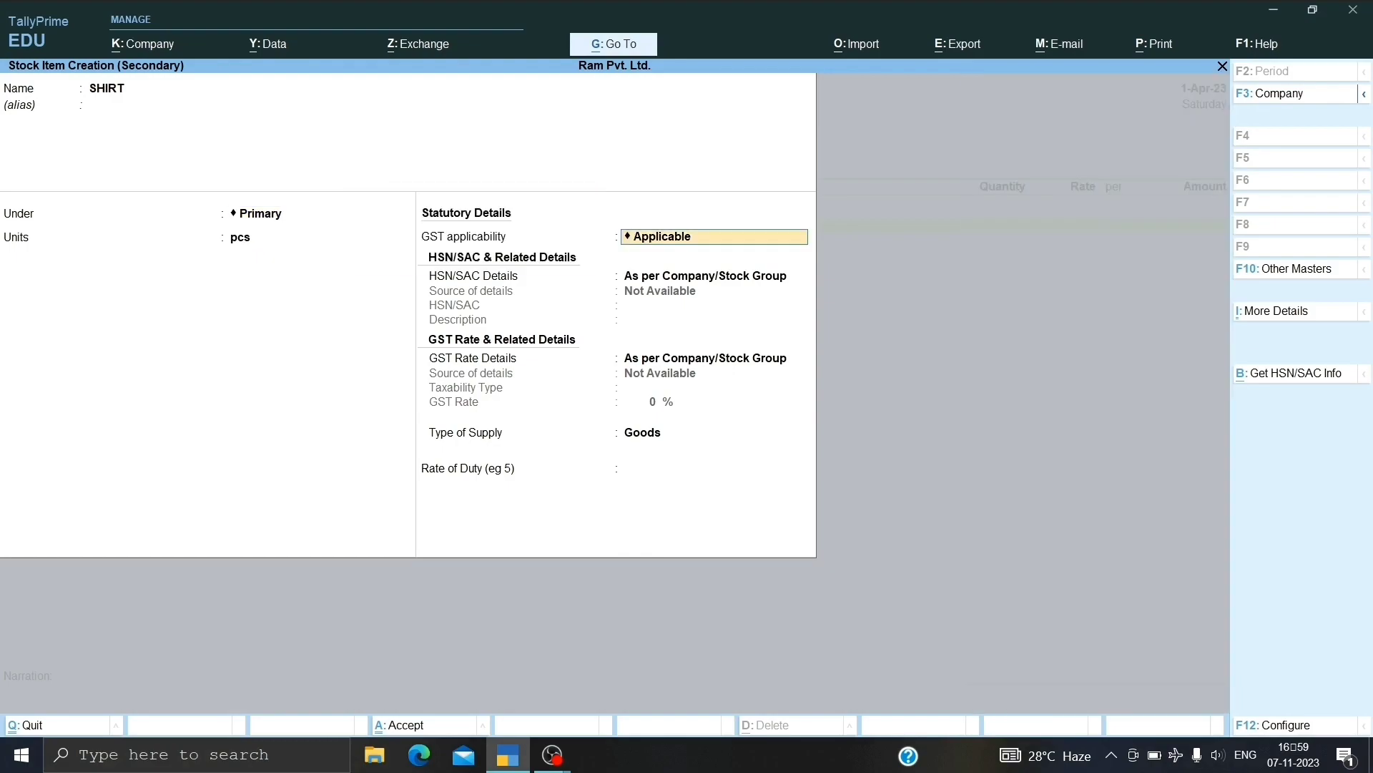
# Give SHIRT HSN code 1503 and a taxable 18% GST rate, then save the item.
pyautogui.press('Return')
pyautogui.press('Down')
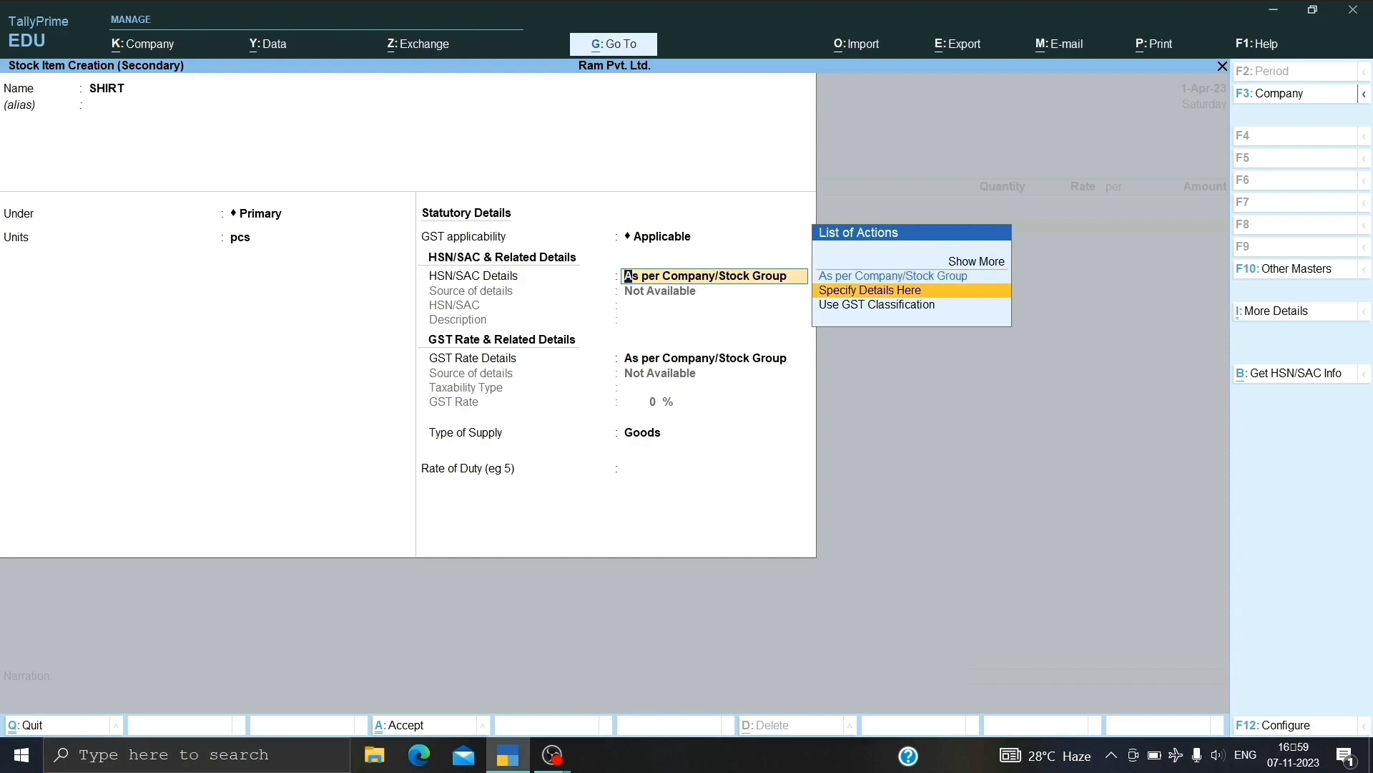
pyautogui.press('Return')
pyautogui.write('1503')
pyautogui.press('Return')
pyautogui.press('Return')
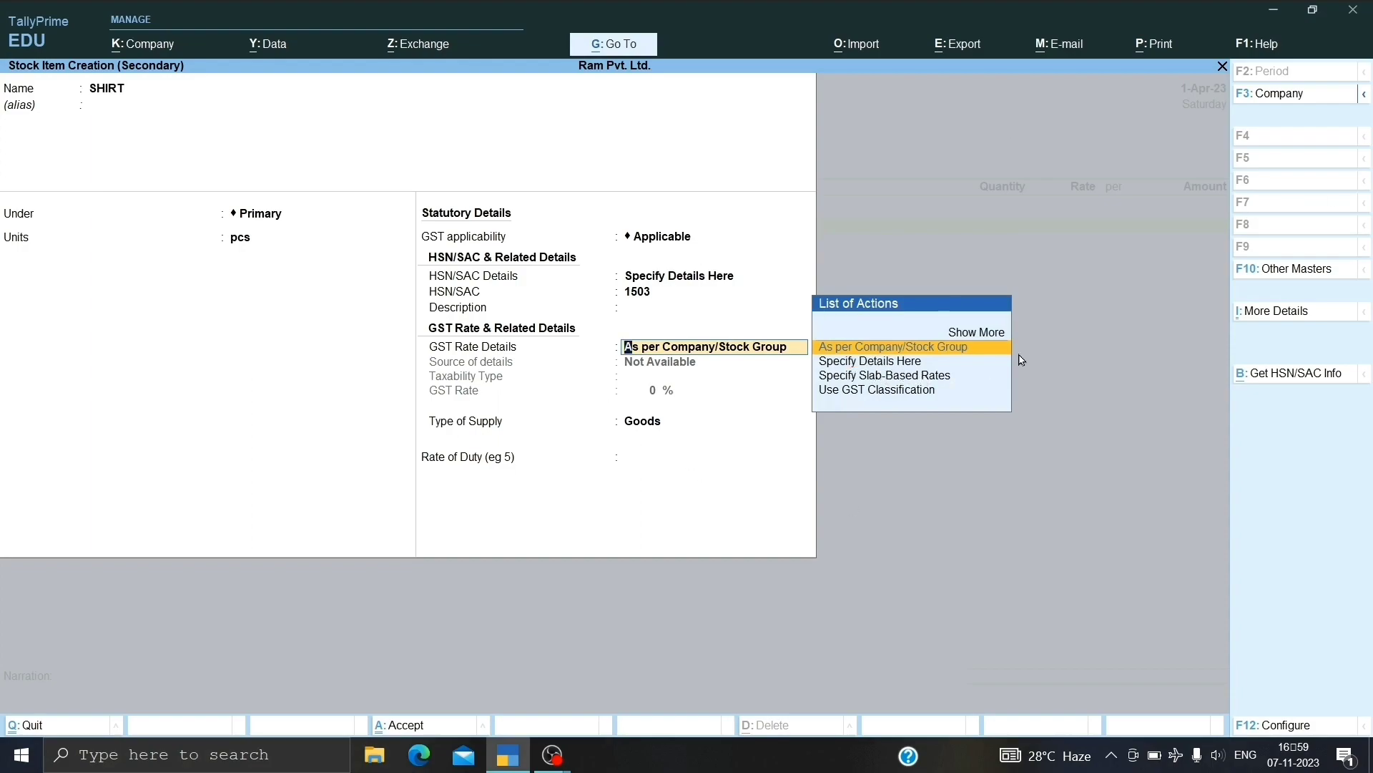
pyautogui.press('Down')
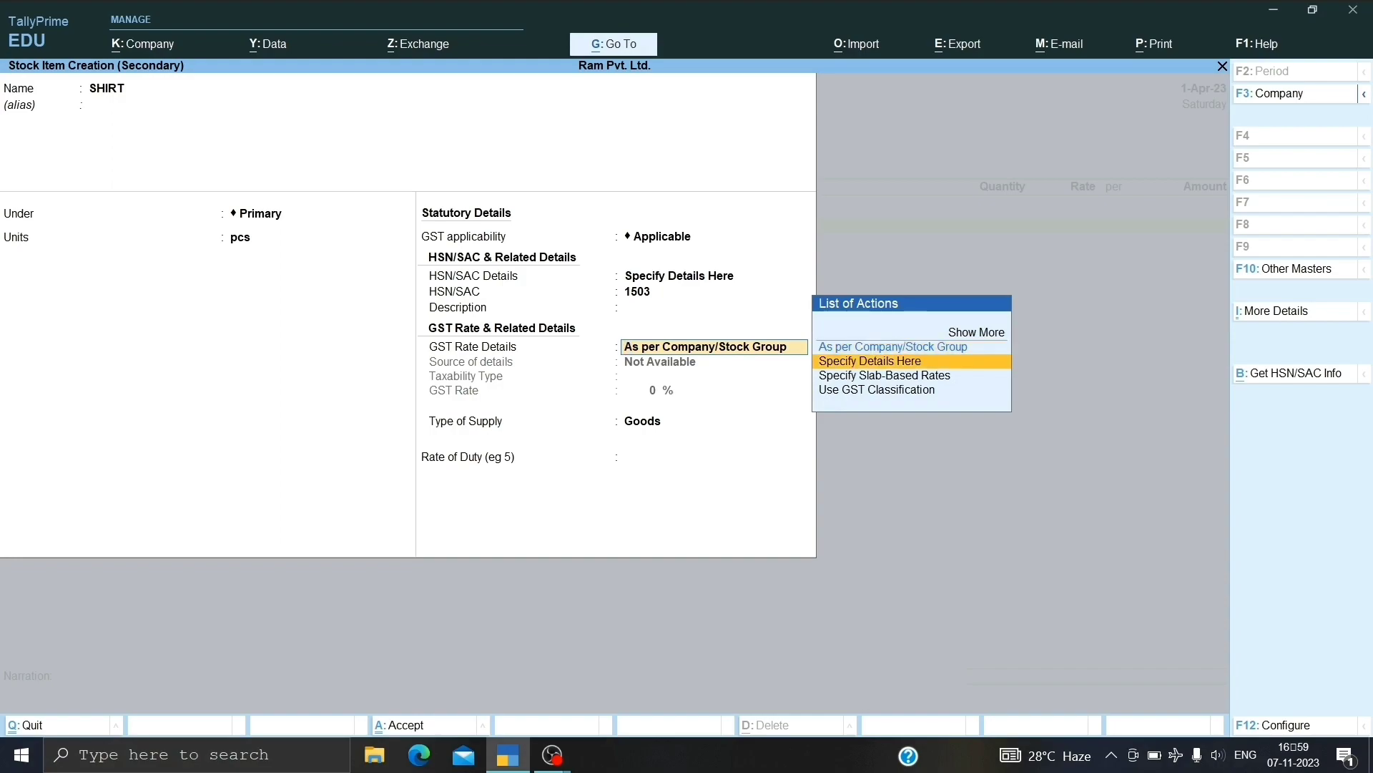
pyautogui.press('Return')
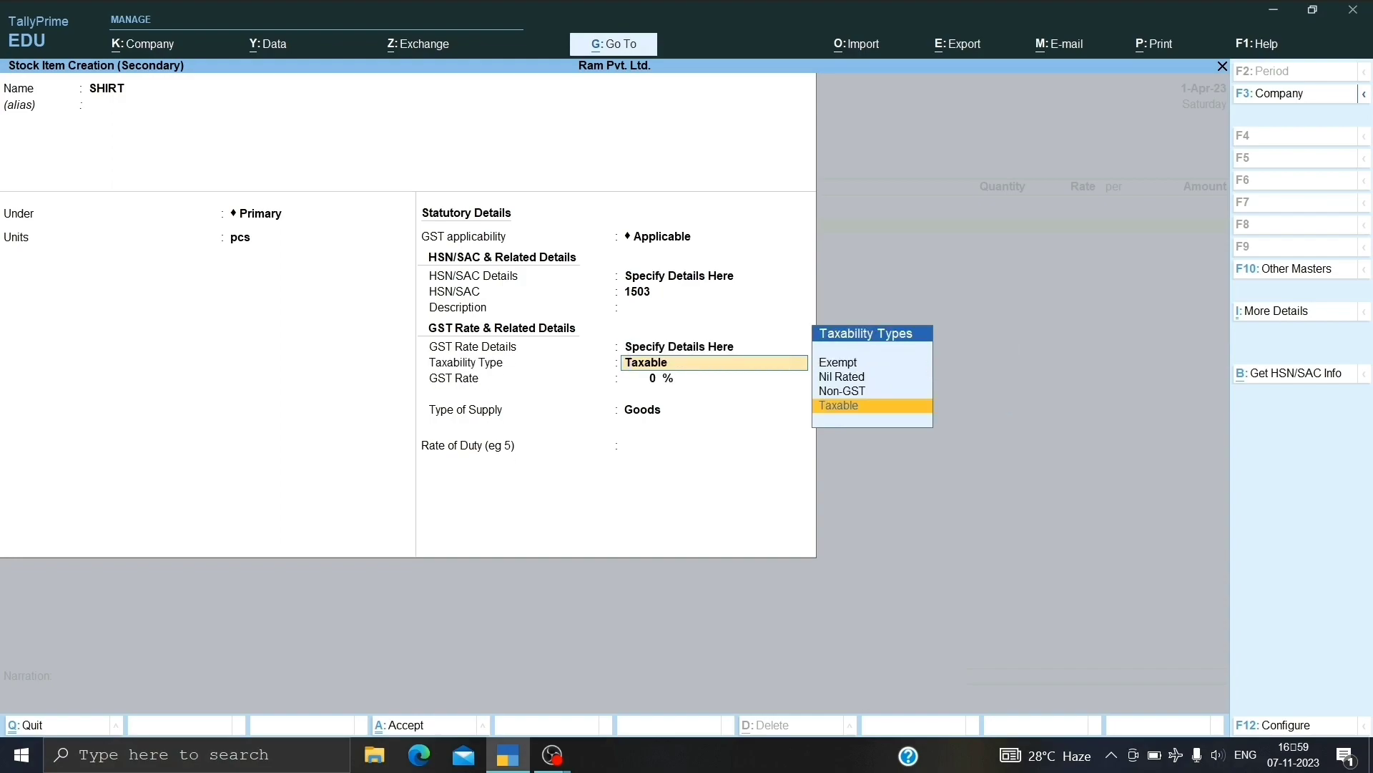
pyautogui.press('Return')
pyautogui.write('18')
pyautogui.press('Return')
pyautogui.press('Return')
pyautogui.press('Return')
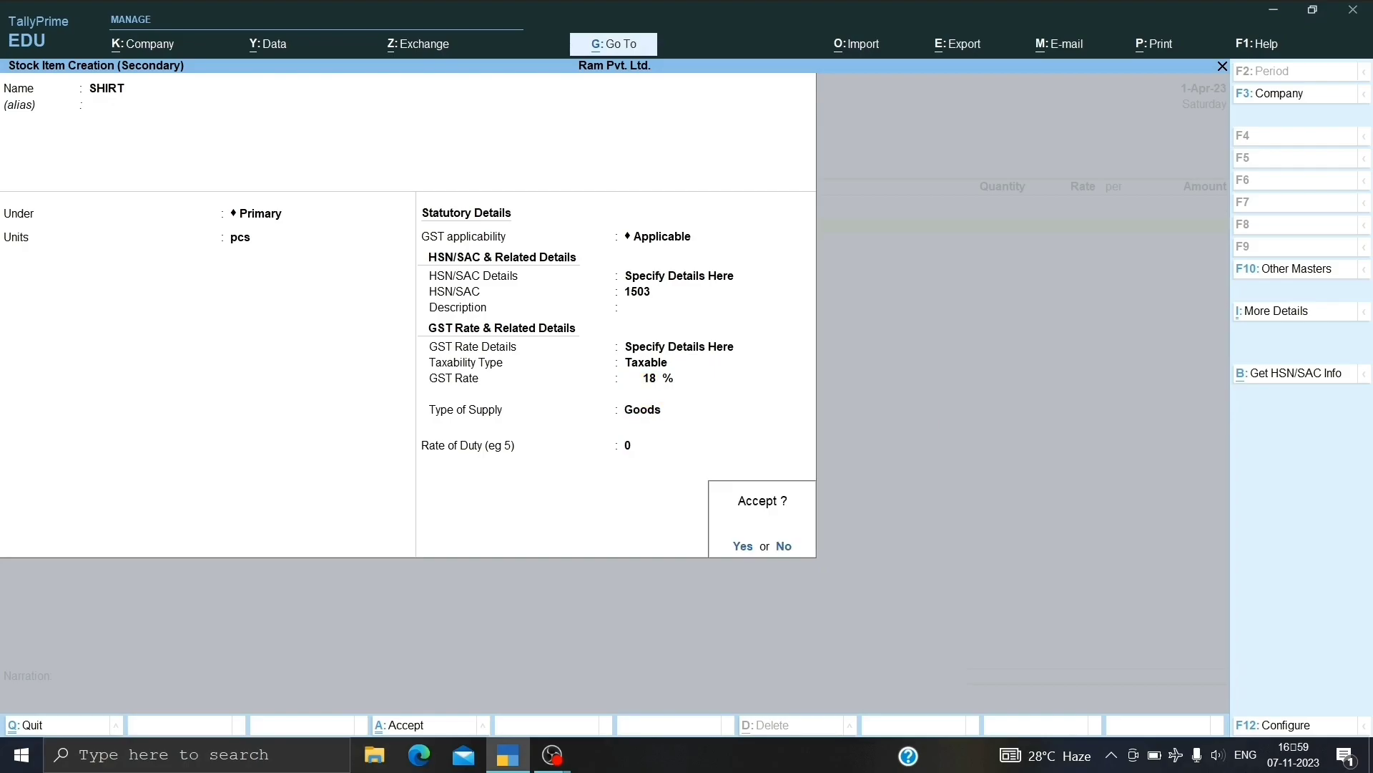
pyautogui.press('Return')
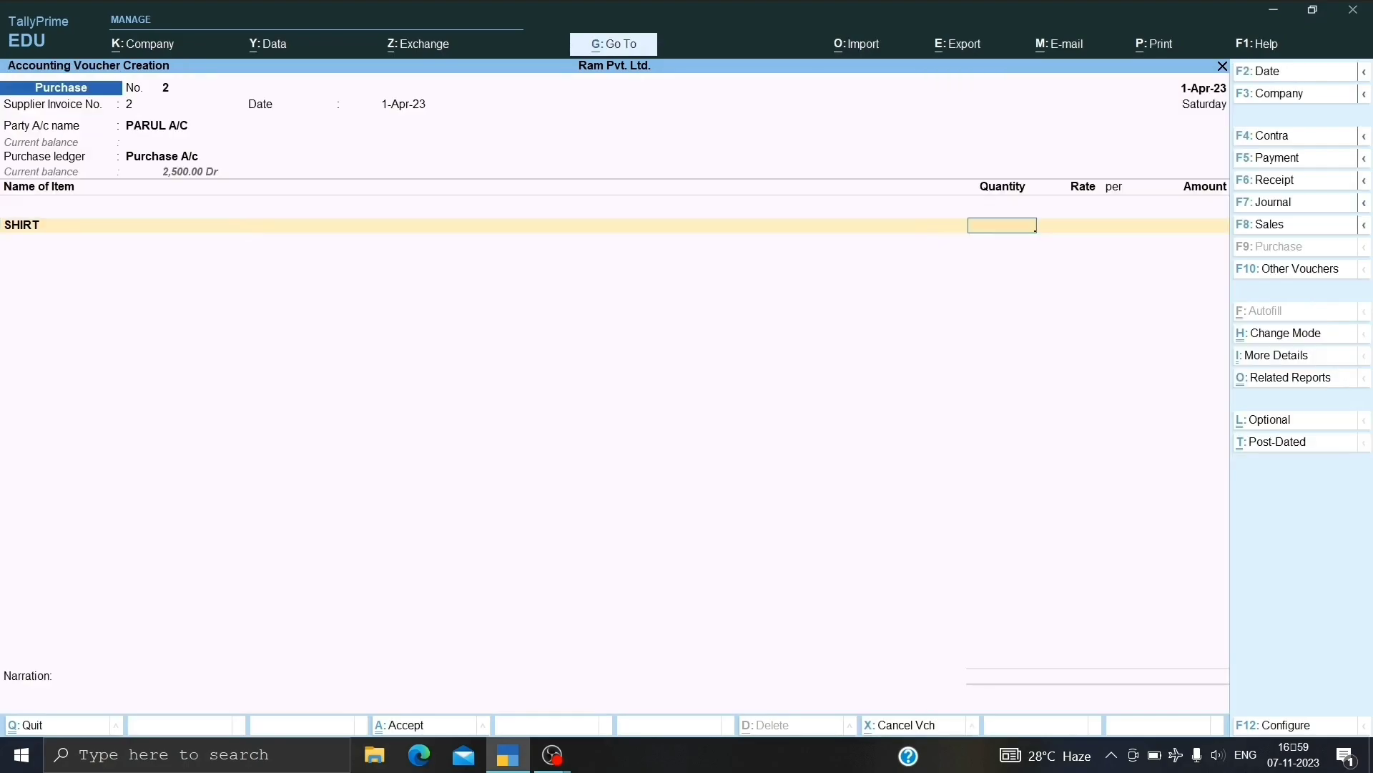
# Enter 5 pcs of SHIRT at 500, then add CGST and SGST ledger lines.
pyautogui.write('5')
pyautogui.press('Return')
pyautogui.write('5')
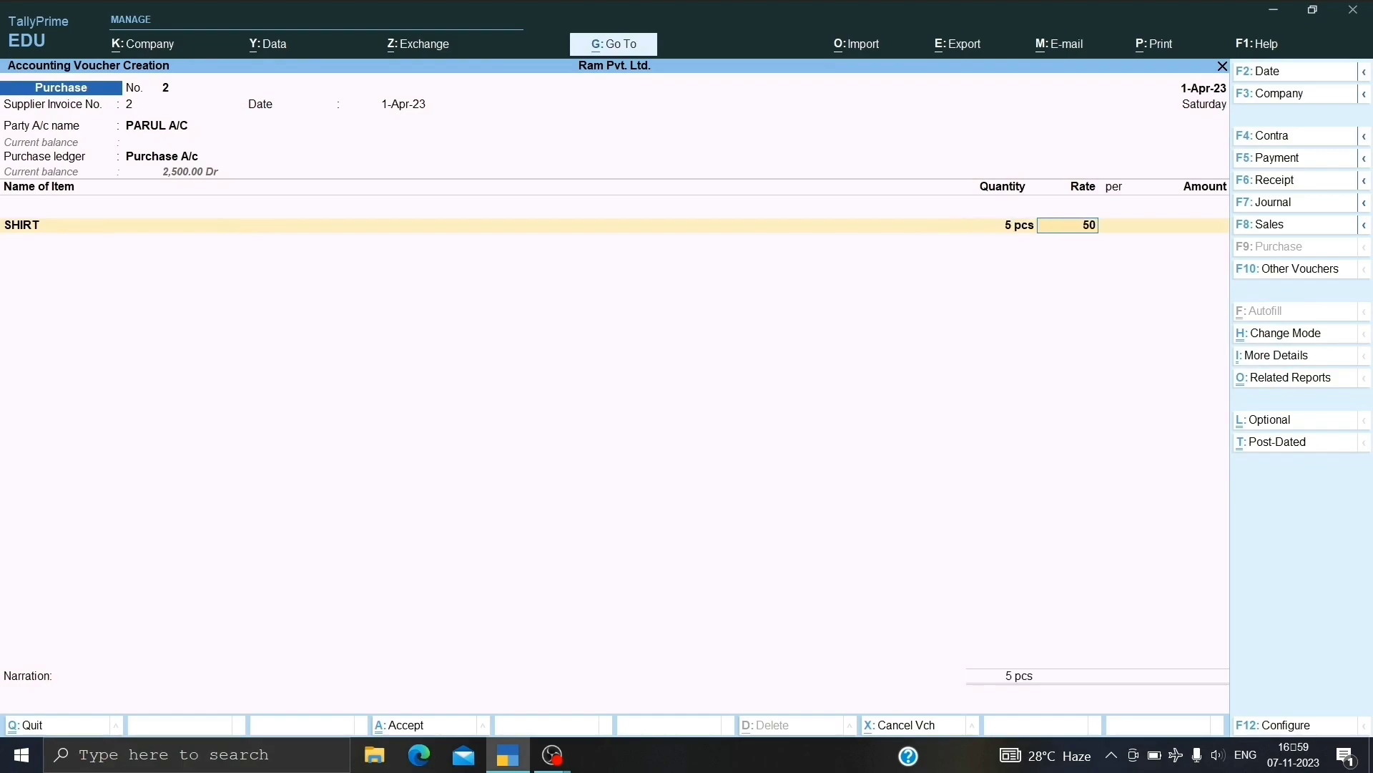
pyautogui.write('00')
pyautogui.press('Return')
pyautogui.press('Return')
pyautogui.press('Return')
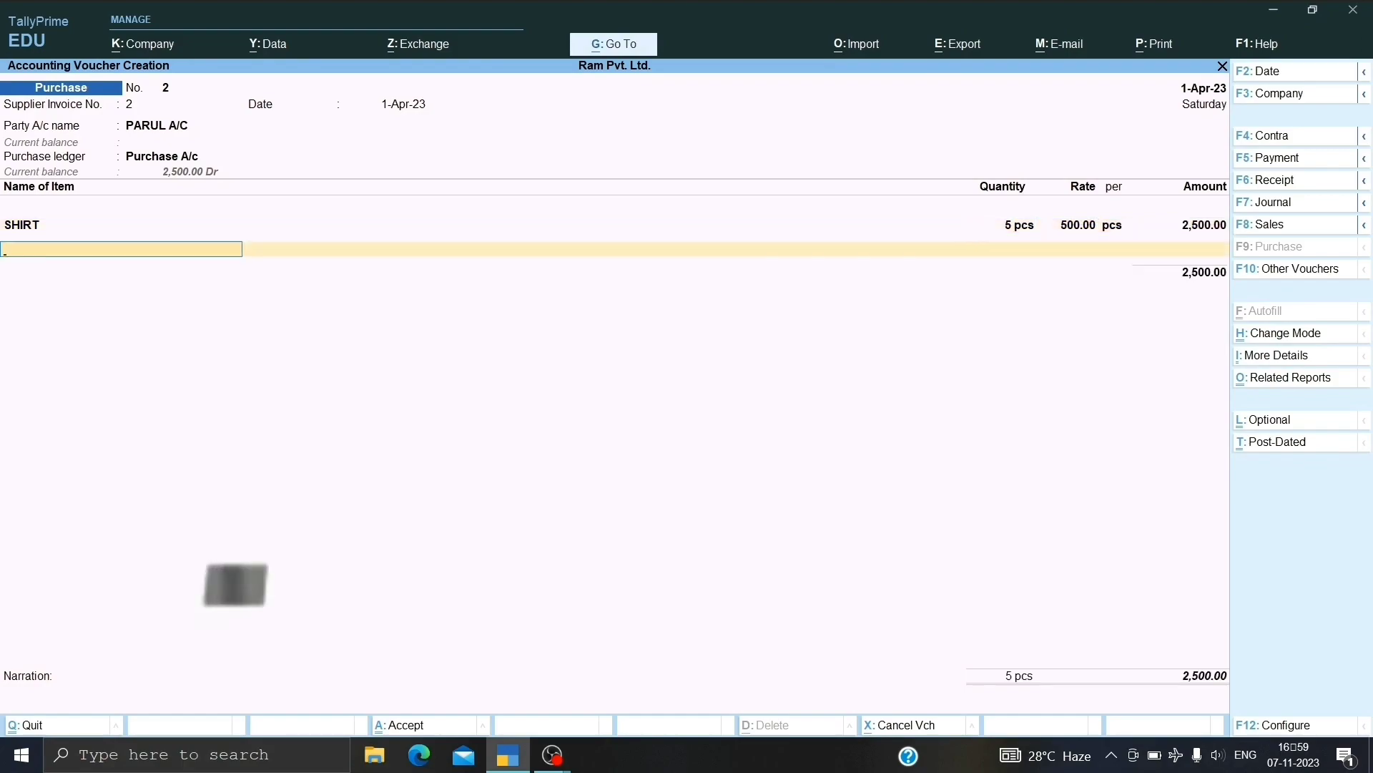
pyautogui.press('Return')
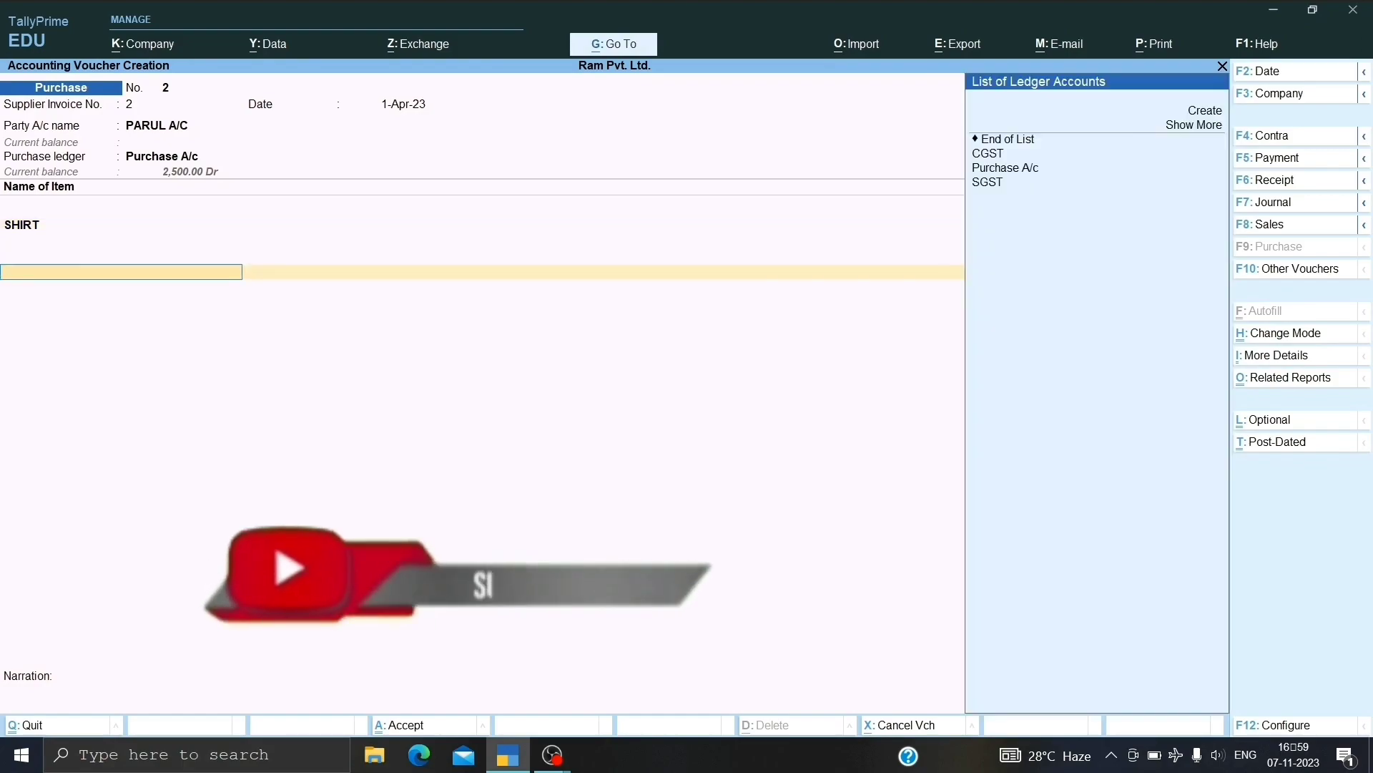
pyautogui.press('Down')
pyautogui.press('Down')
pyautogui.press('Down')
pyautogui.press('Down')
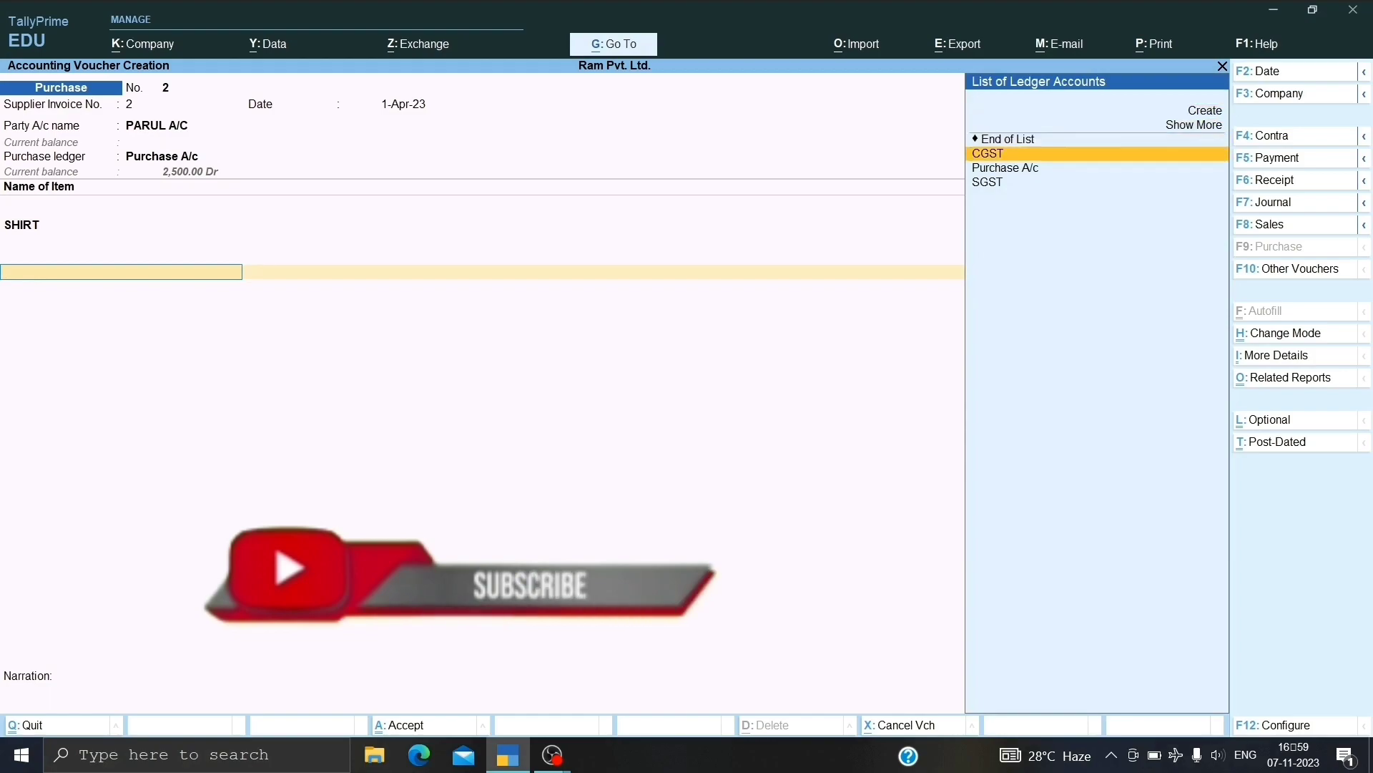
pyautogui.press('Return')
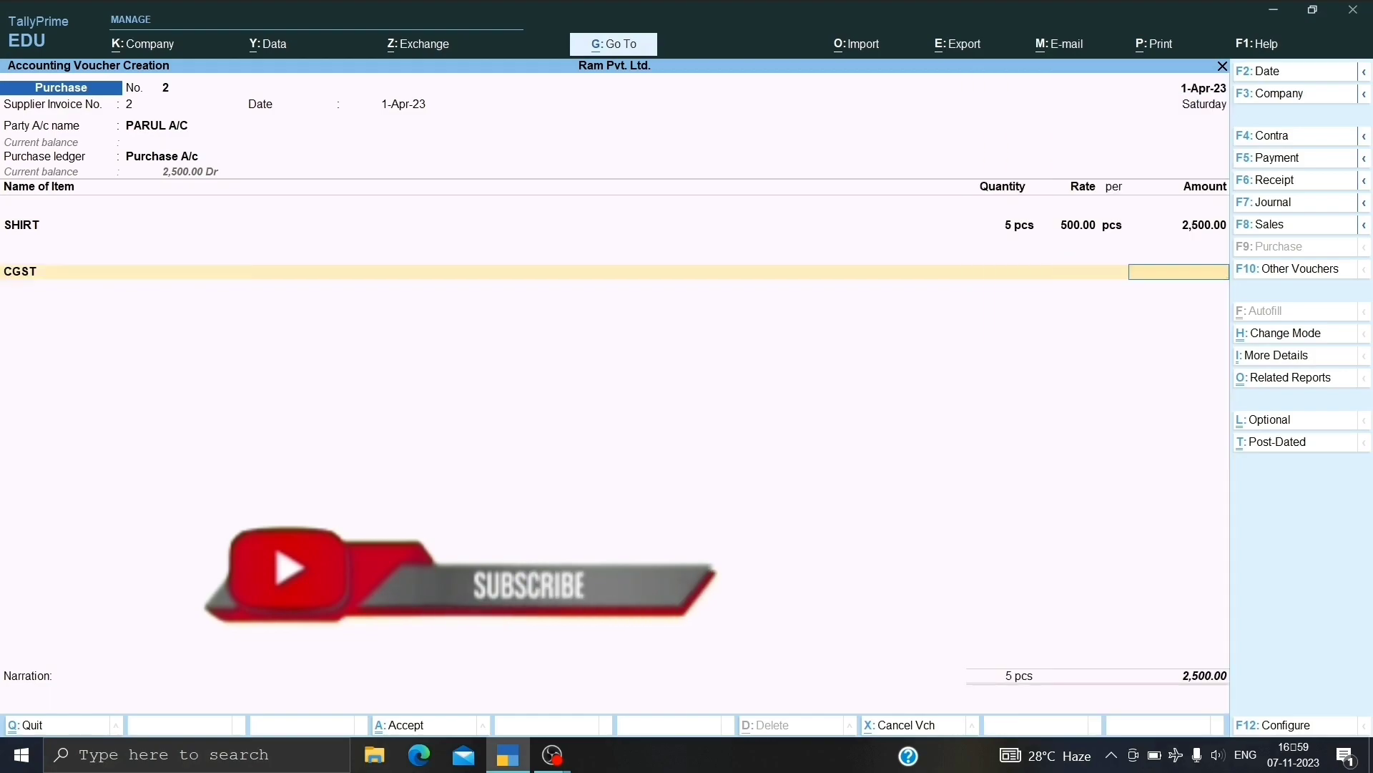
pyautogui.press('Return')
pyautogui.press('Down')
pyautogui.press('Down')
pyautogui.press('Down')
pyautogui.press('Down')
pyautogui.press('Down')
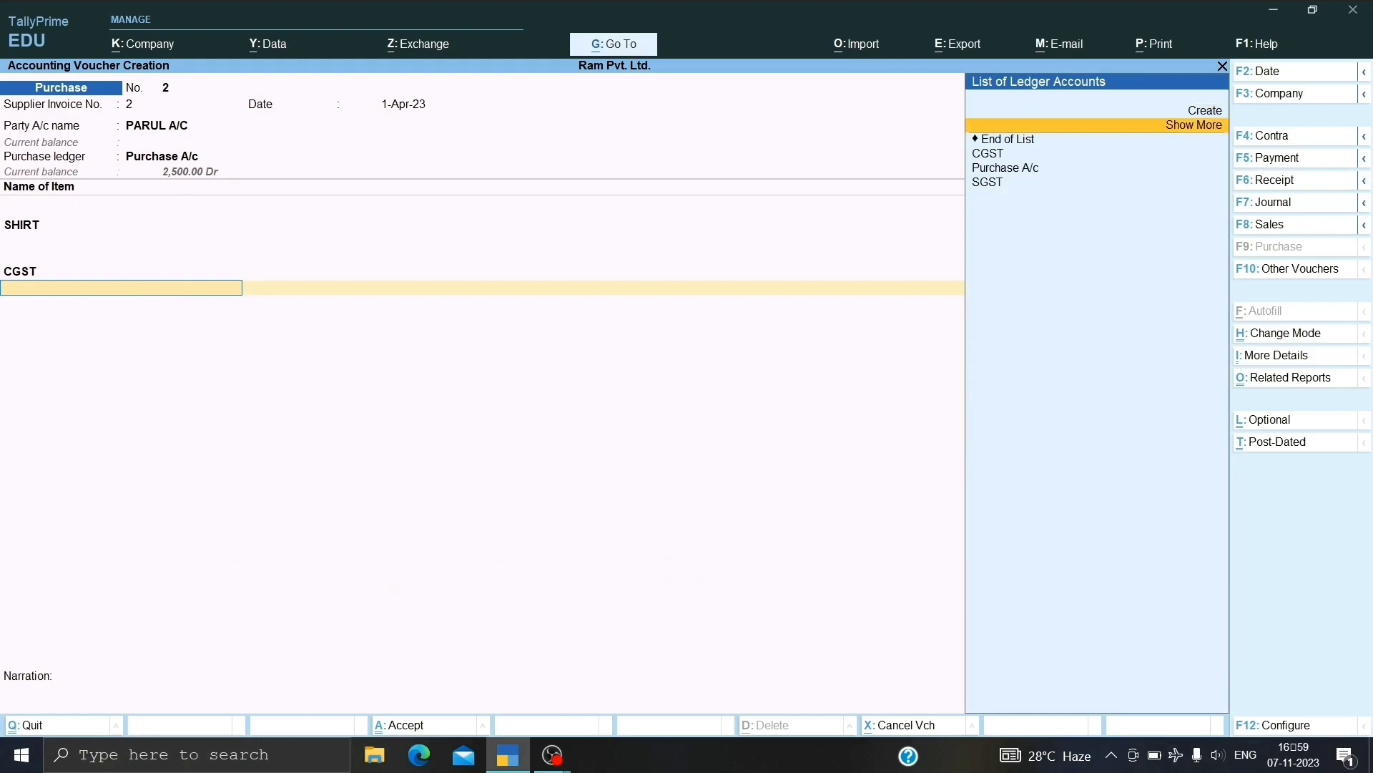
pyautogui.press('Return')
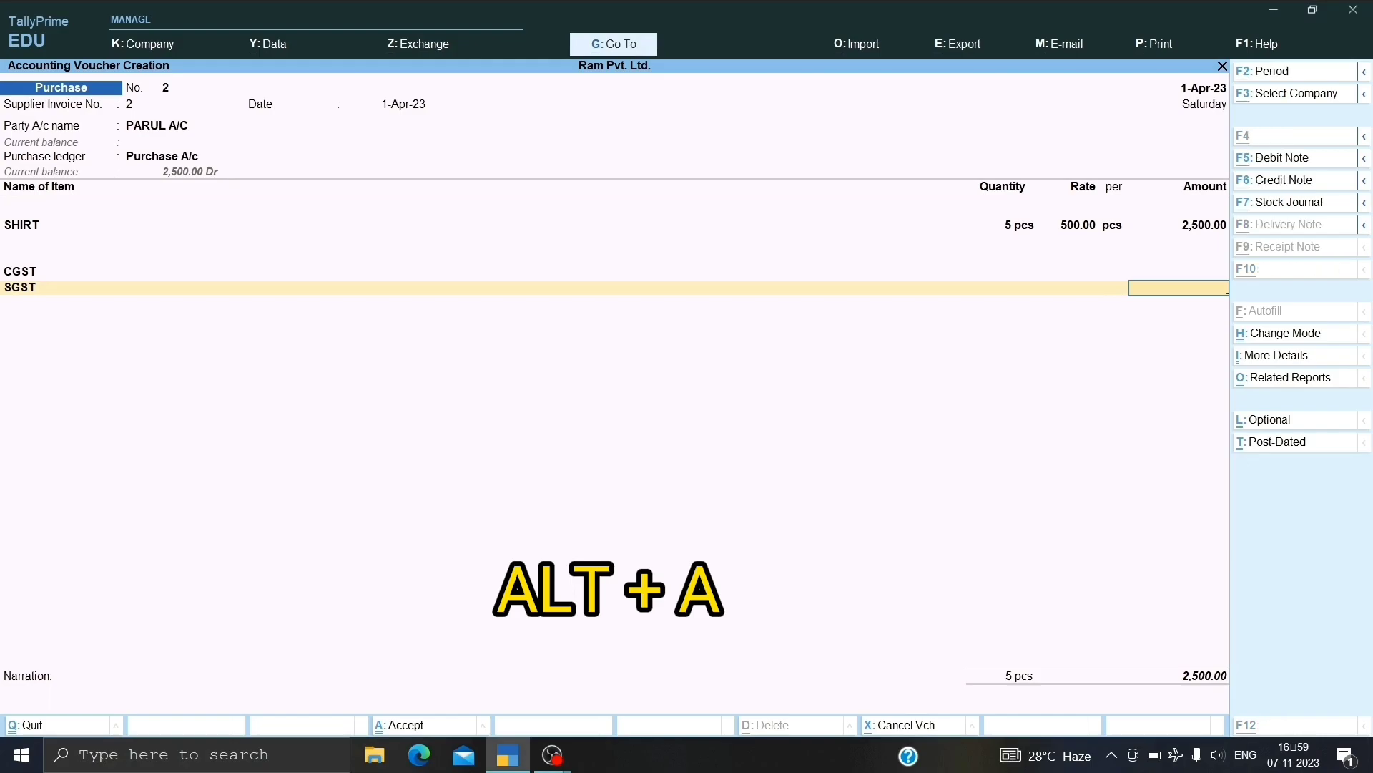
pyautogui.hotkey('alt', 'a')
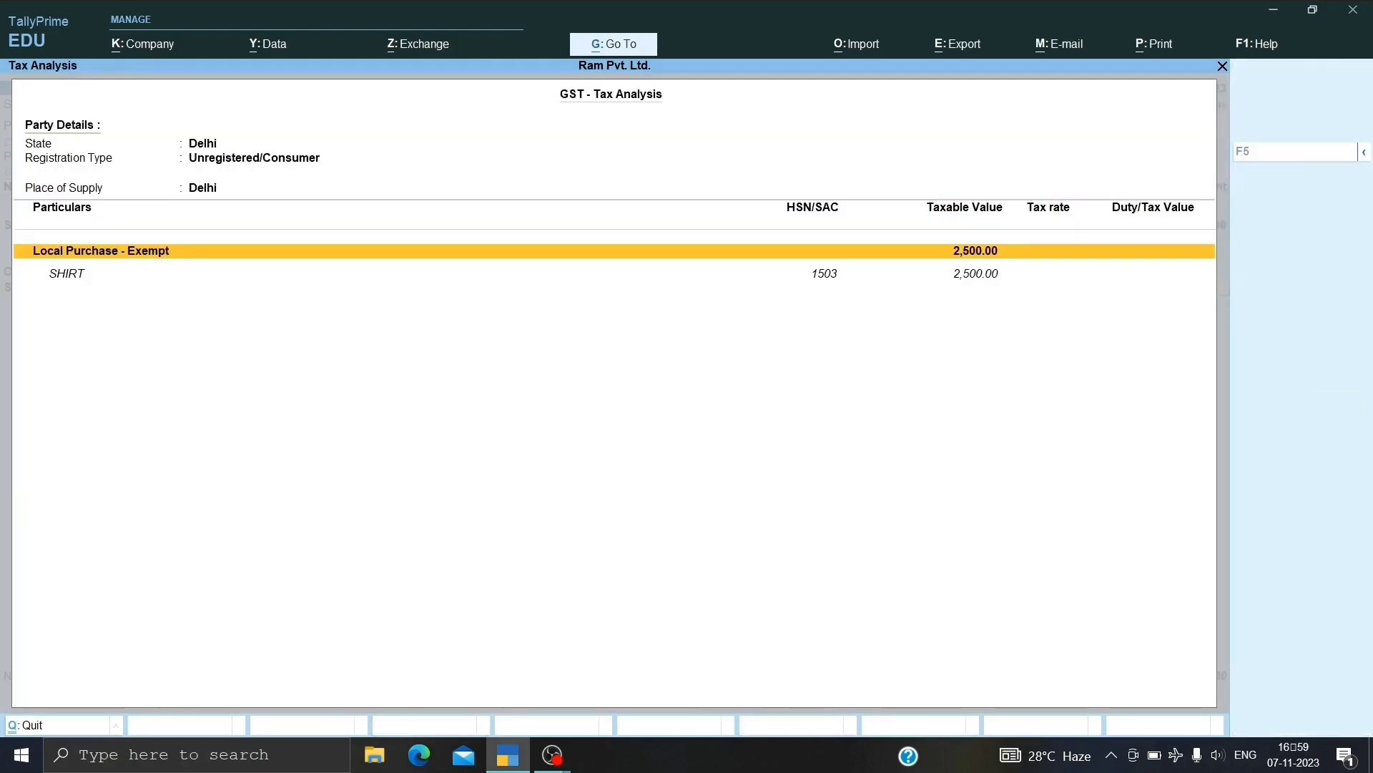
pyautogui.hotkey('alt', 'F5')
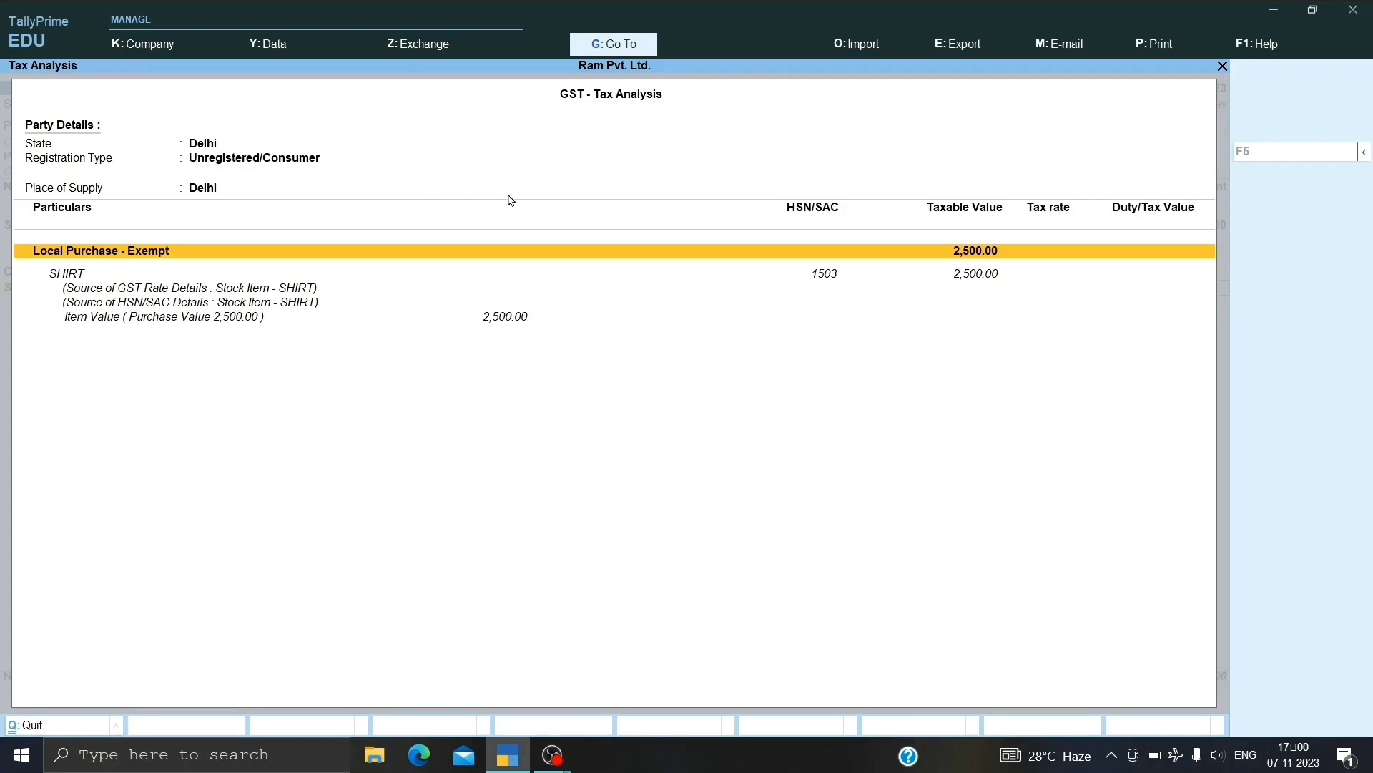
pyautogui.press('Escape')
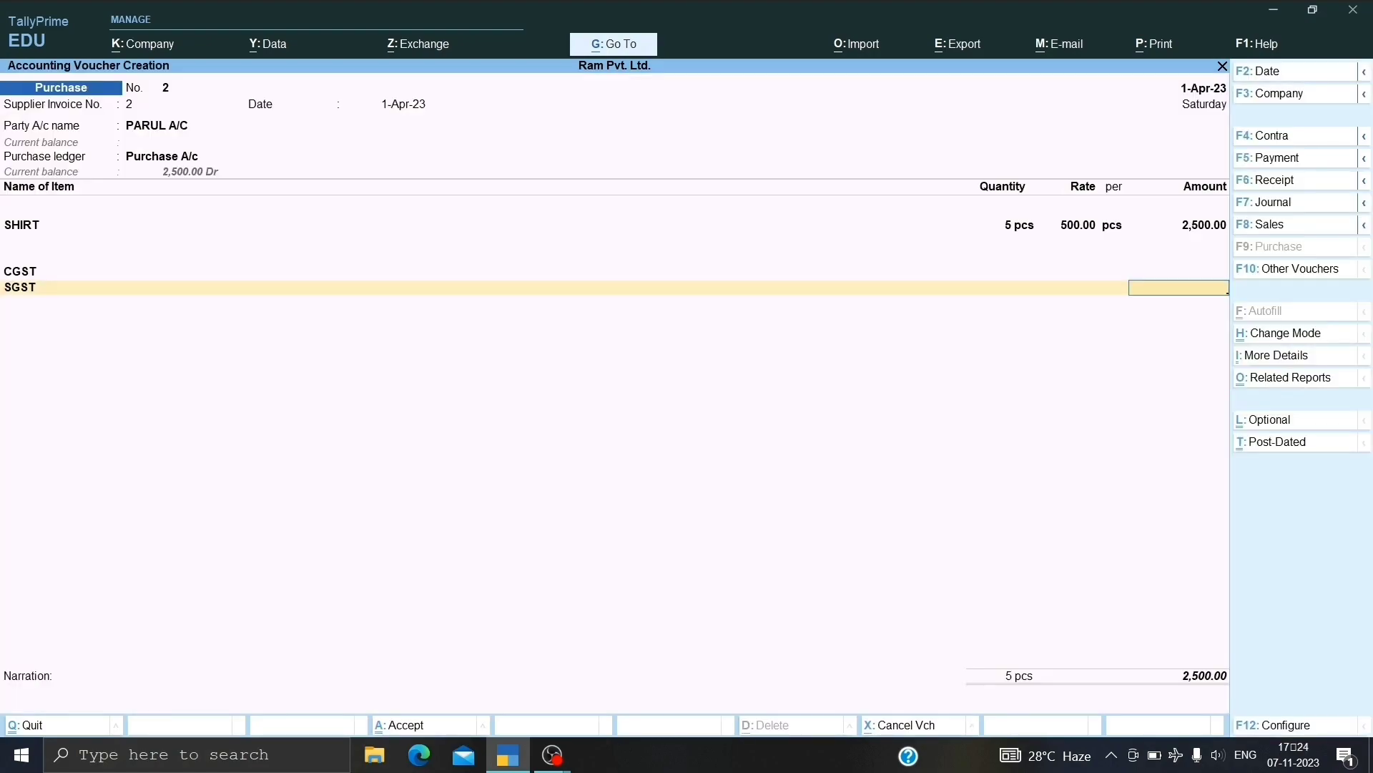
# Alter the PARUL A/C ledger to Regular GST registration, effective 1-Apr-23.
pyautogui.press('BackSpace')
pyautogui.press('BackSpace')
pyautogui.press('BackSpace')
pyautogui.press('BackSpace')
pyautogui.press('BackSpace')
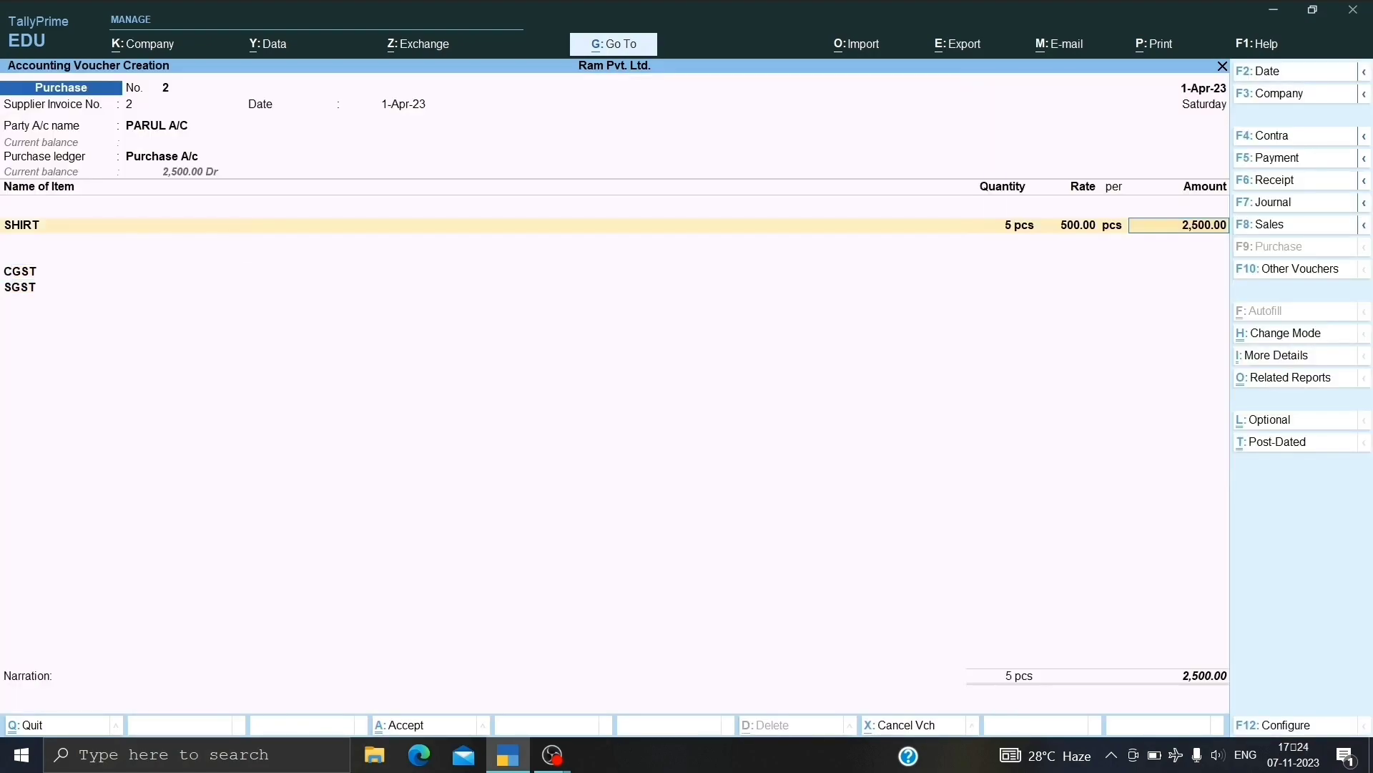
pyautogui.press('BackSpace')
pyautogui.press('BackSpace')
pyautogui.press('BackSpace')
pyautogui.press('BackSpace')
pyautogui.press('BackSpace')
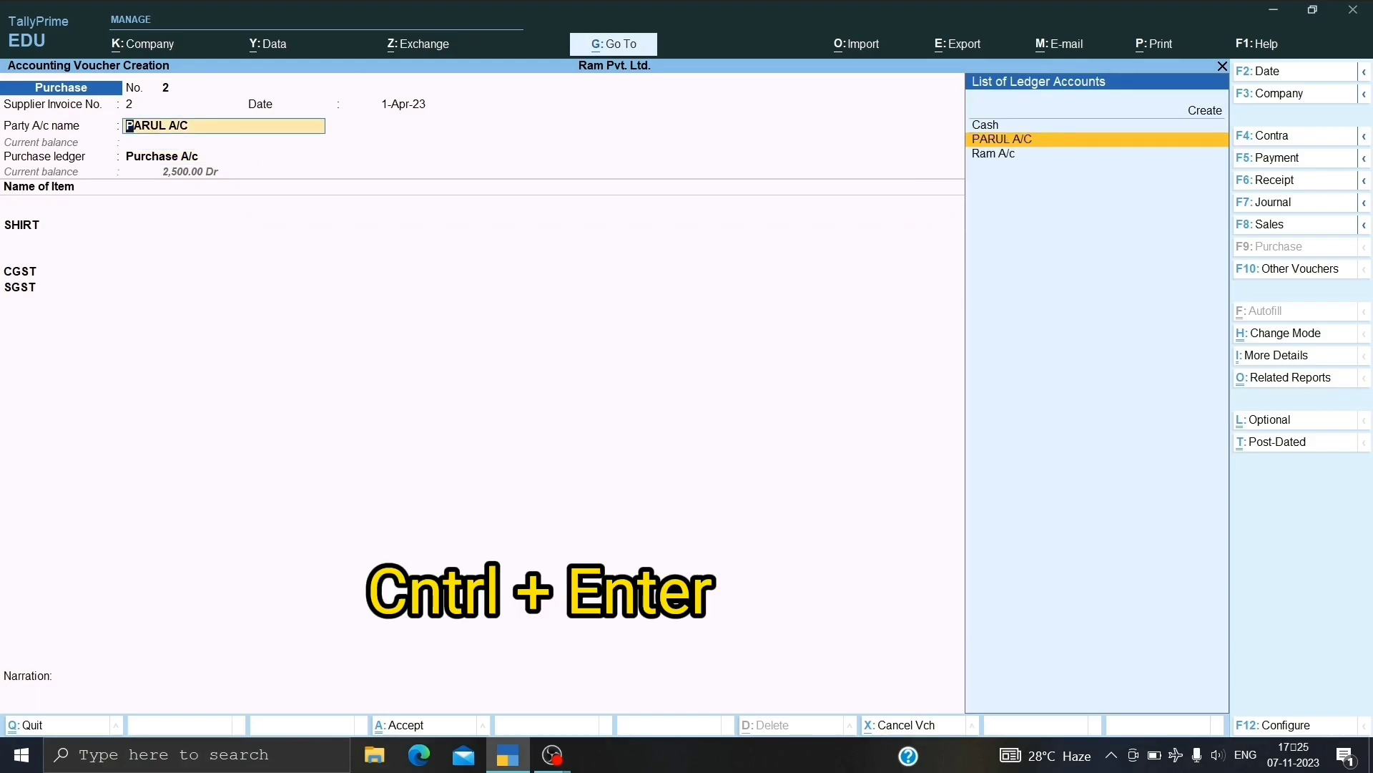
pyautogui.press('ctrl')
pyautogui.hotkey('ctrl', 'Return')
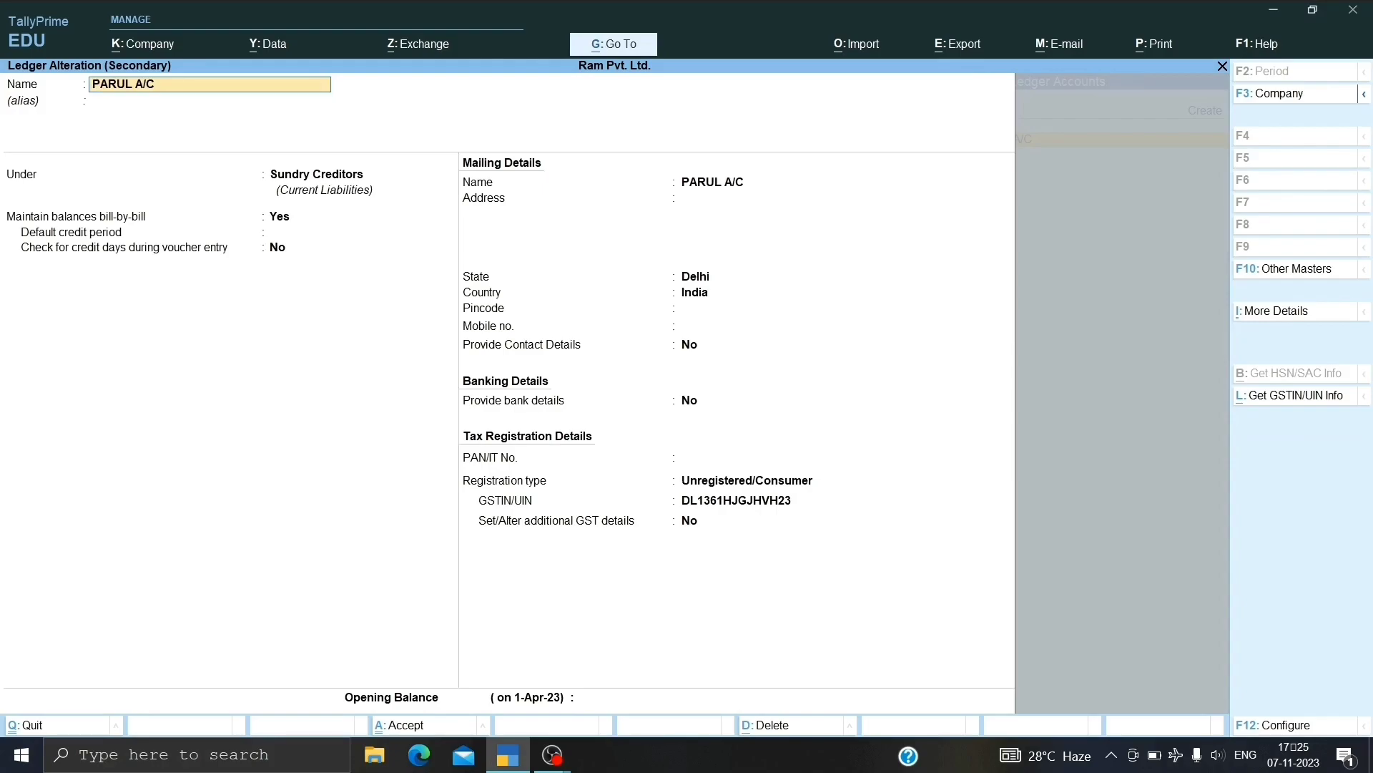
pyautogui.press('Return')
pyautogui.press('Return')
pyautogui.press('Return')
pyautogui.press('Return')
pyautogui.press('Return')
pyautogui.press('Return')
pyautogui.press('Return')
pyautogui.press('Return')
pyautogui.press('Return')
pyautogui.press('Return')
pyautogui.press('Return')
pyautogui.press('Return')
pyautogui.press('Return')
pyautogui.press('Return')
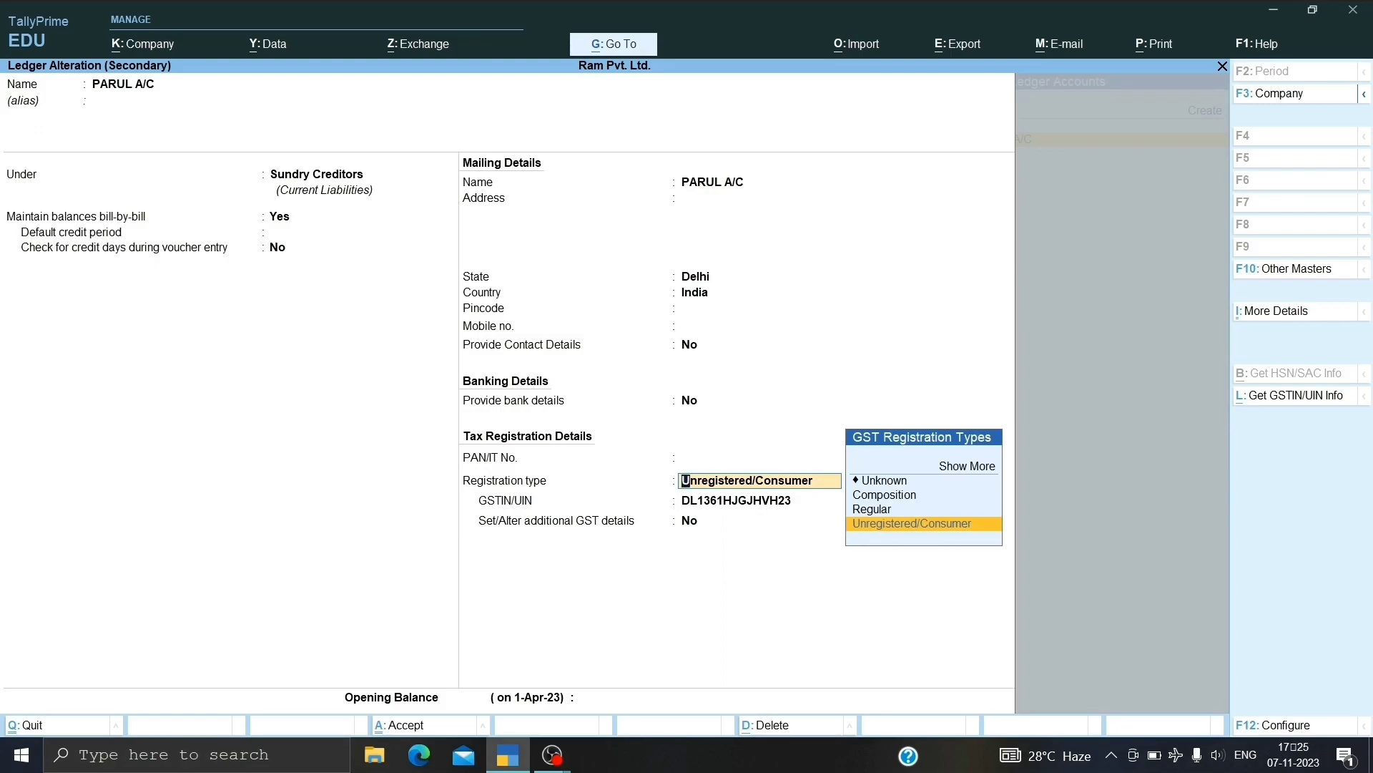
pyautogui.press('Up')
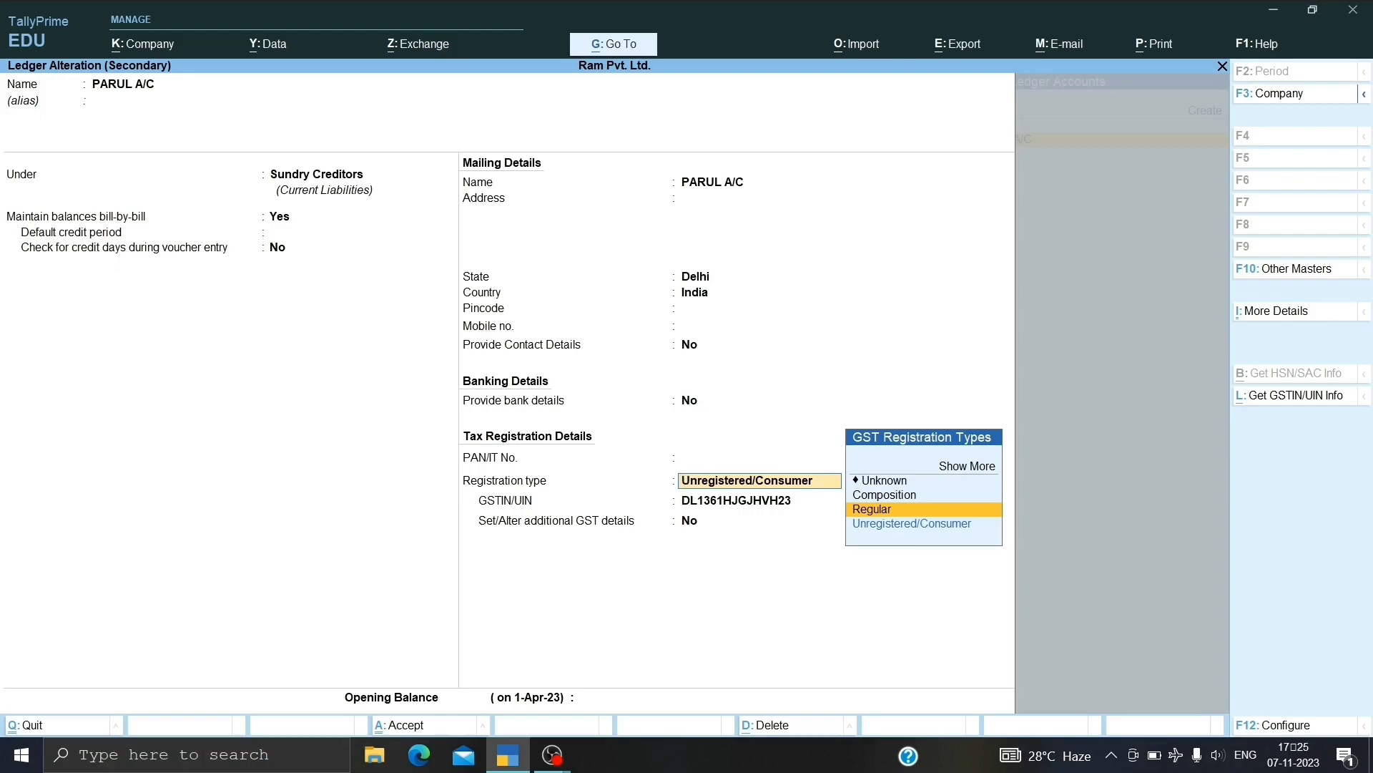
pyautogui.press('Return')
pyautogui.press('Return')
pyautogui.press('Return')
pyautogui.press('Return')
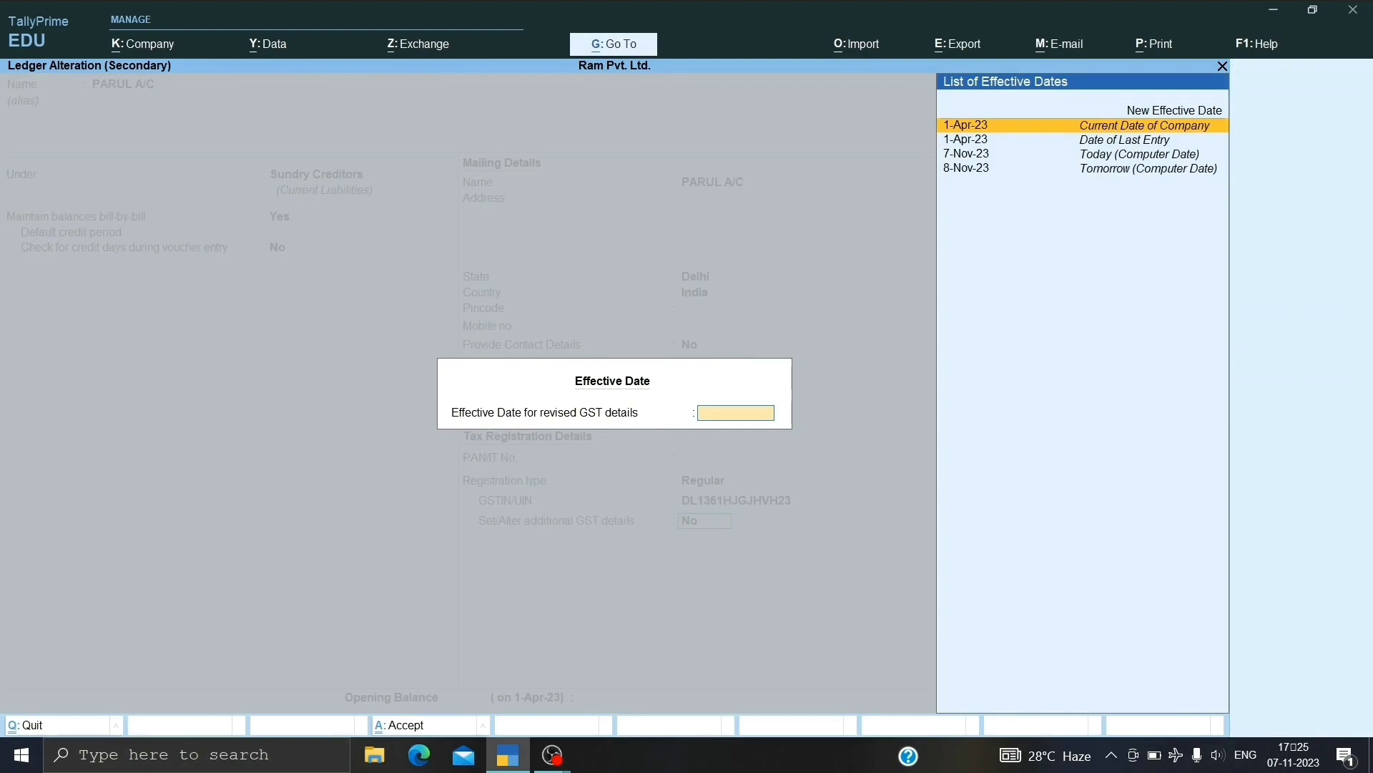
pyautogui.press('Return')
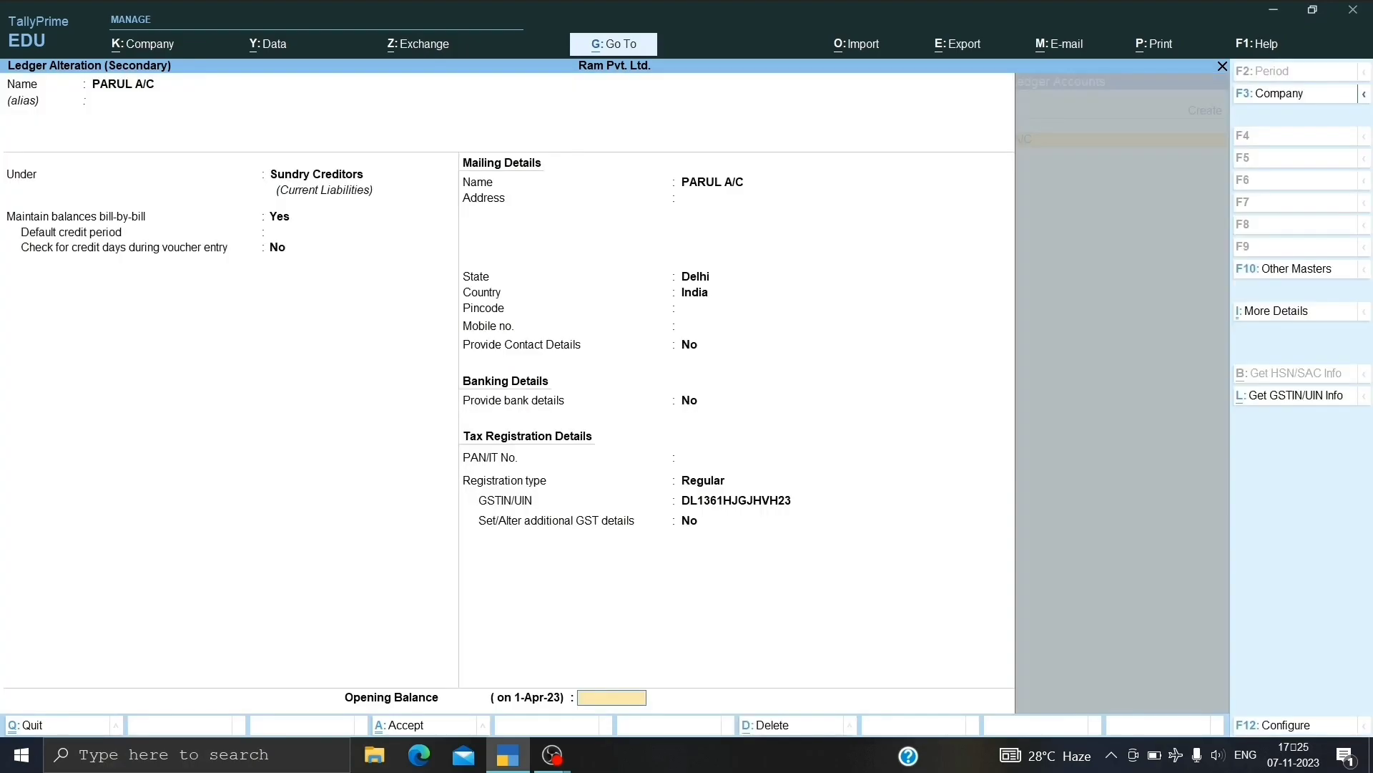
pyautogui.press('Return')
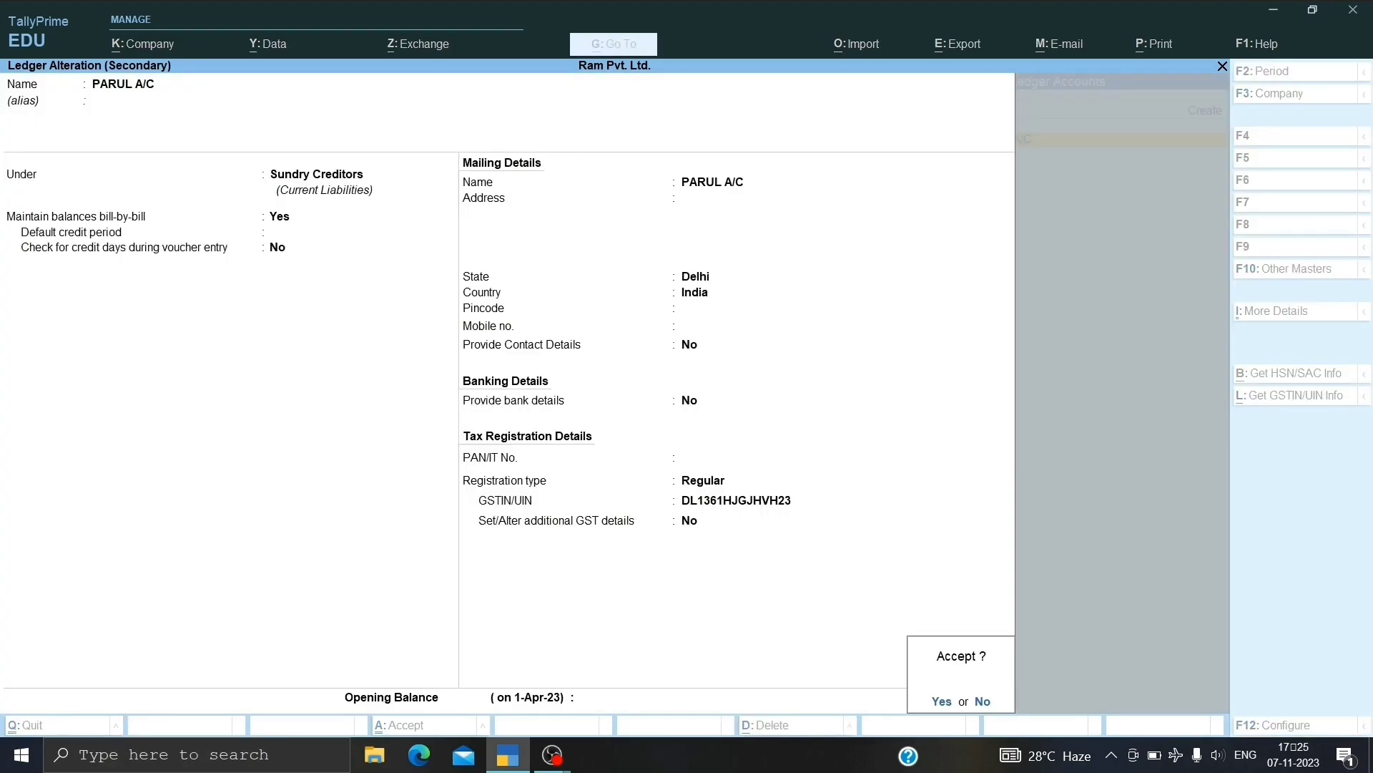
# Save the PARUL A/C ledger change, then return to Party A/c and reopen Party Details.
pyautogui.press('Return')
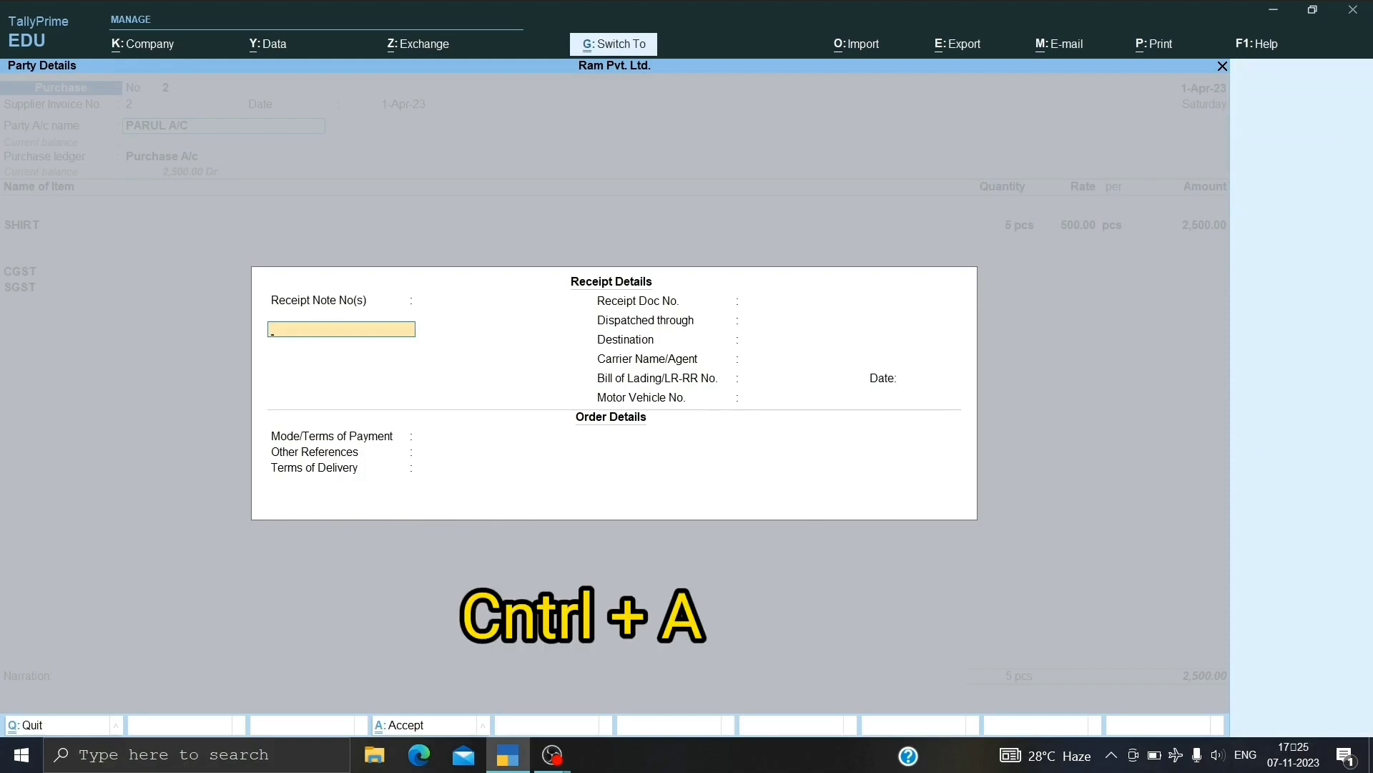
pyautogui.hotkey('ctrl', 'a')
pyautogui.hotkey('ctrl', 'a')
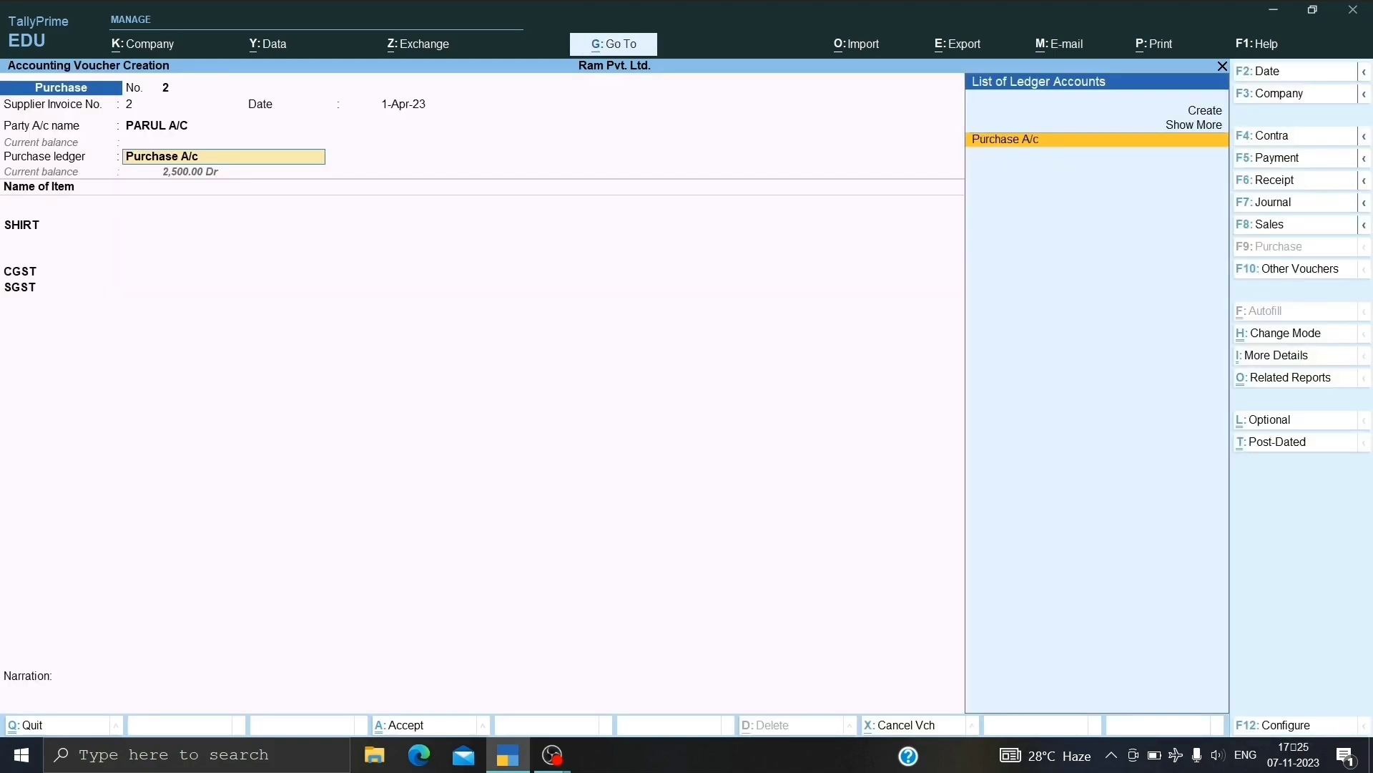
pyautogui.press('Return')
pyautogui.press('Return')
pyautogui.press('Return')
pyautogui.press('Return')
pyautogui.press('Return')
pyautogui.press('Return')
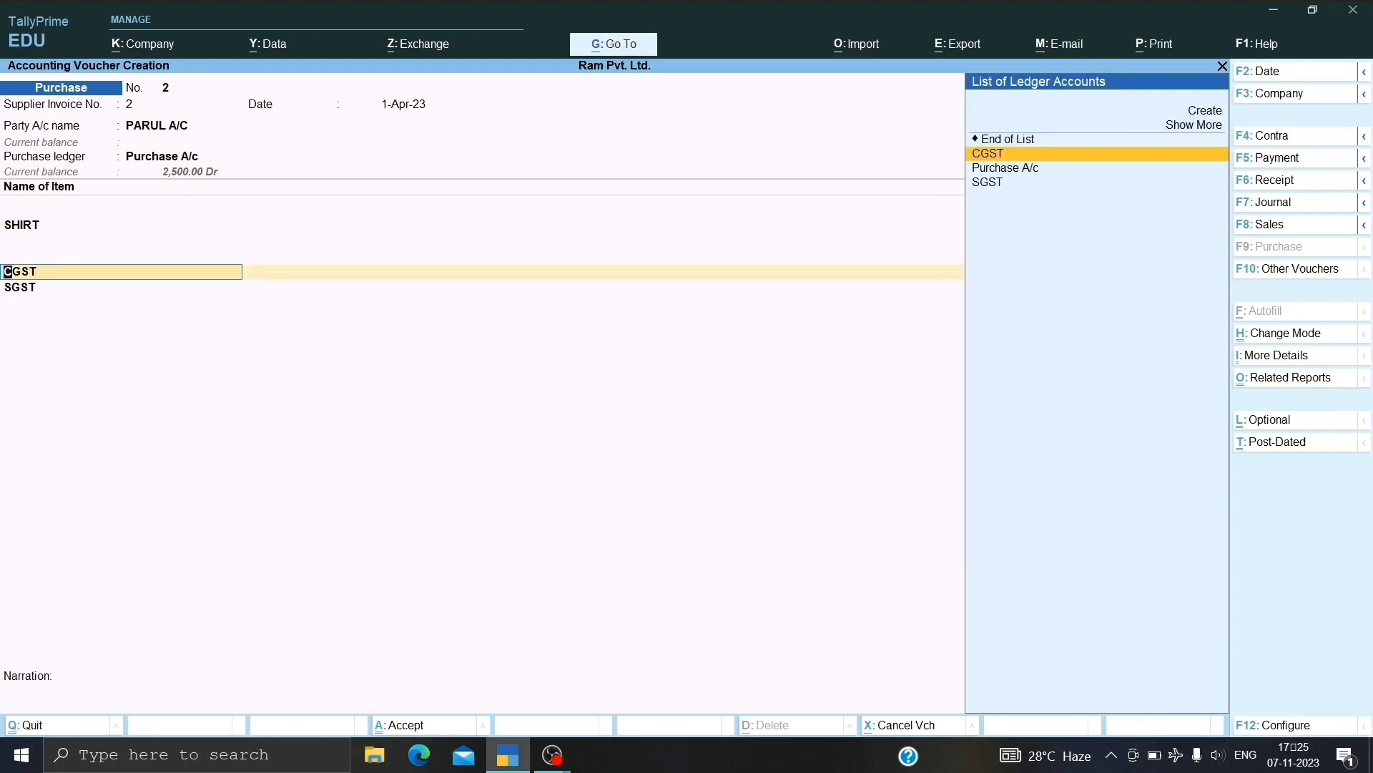
pyautogui.press('Return')
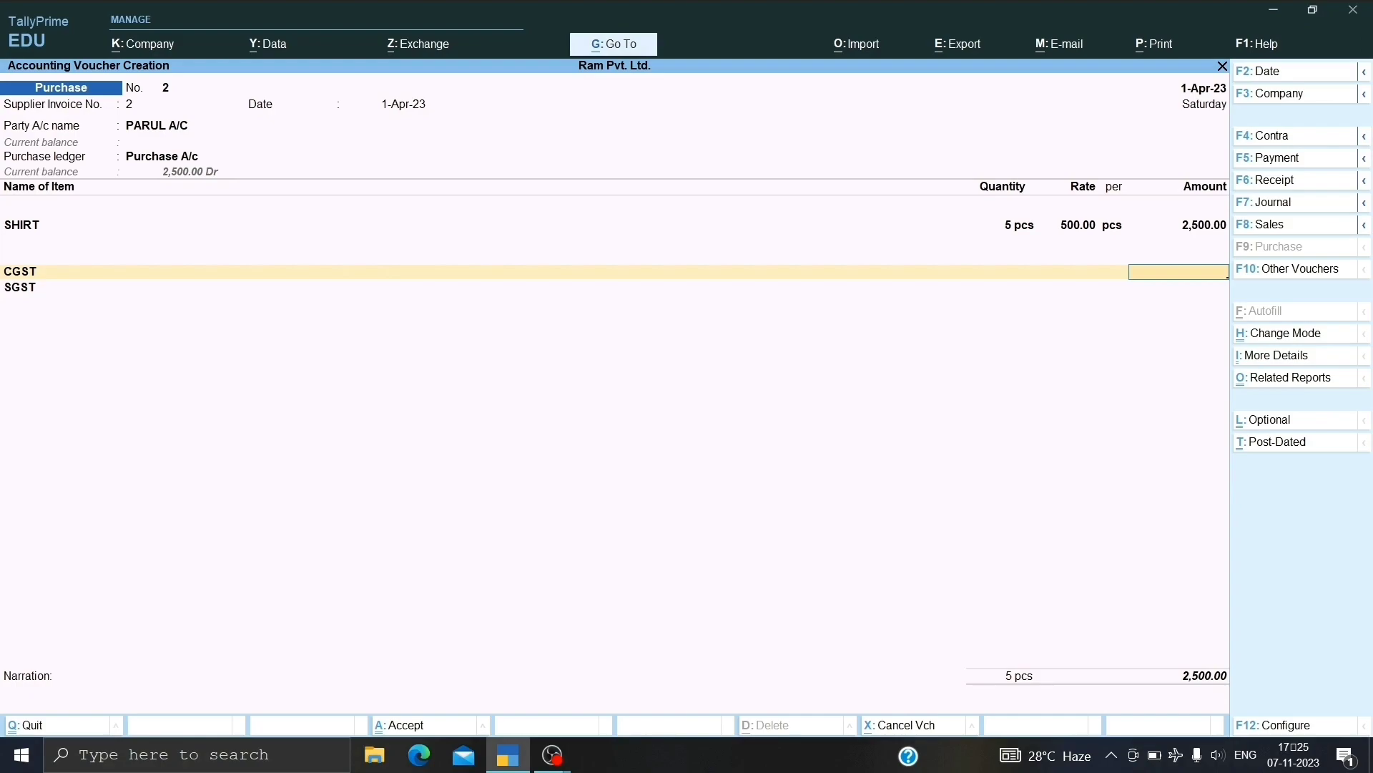
pyautogui.press('BackSpace')
pyautogui.press('BackSpace')
pyautogui.press('BackSpace')
pyautogui.press('BackSpace')
pyautogui.press('BackSpace')
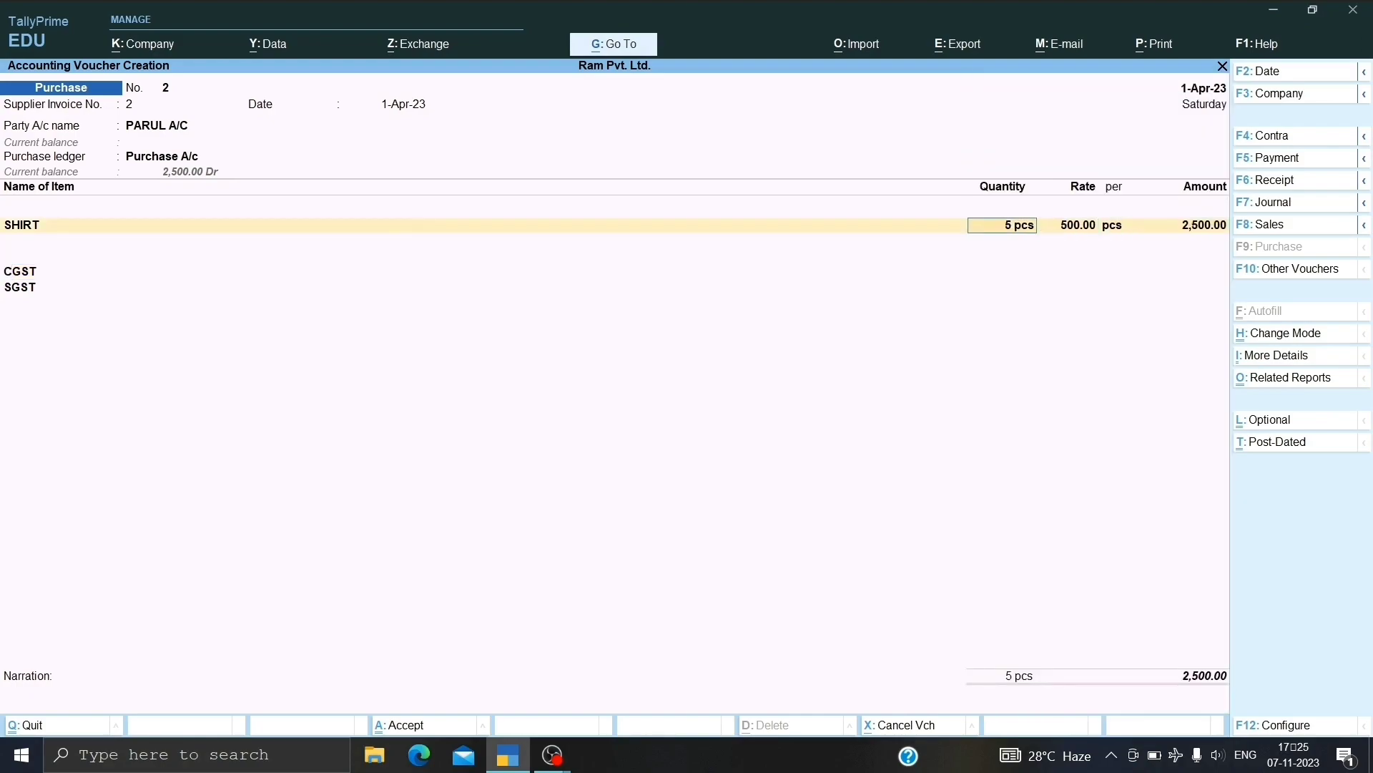
pyautogui.press('BackSpace')
pyautogui.press('BackSpace')
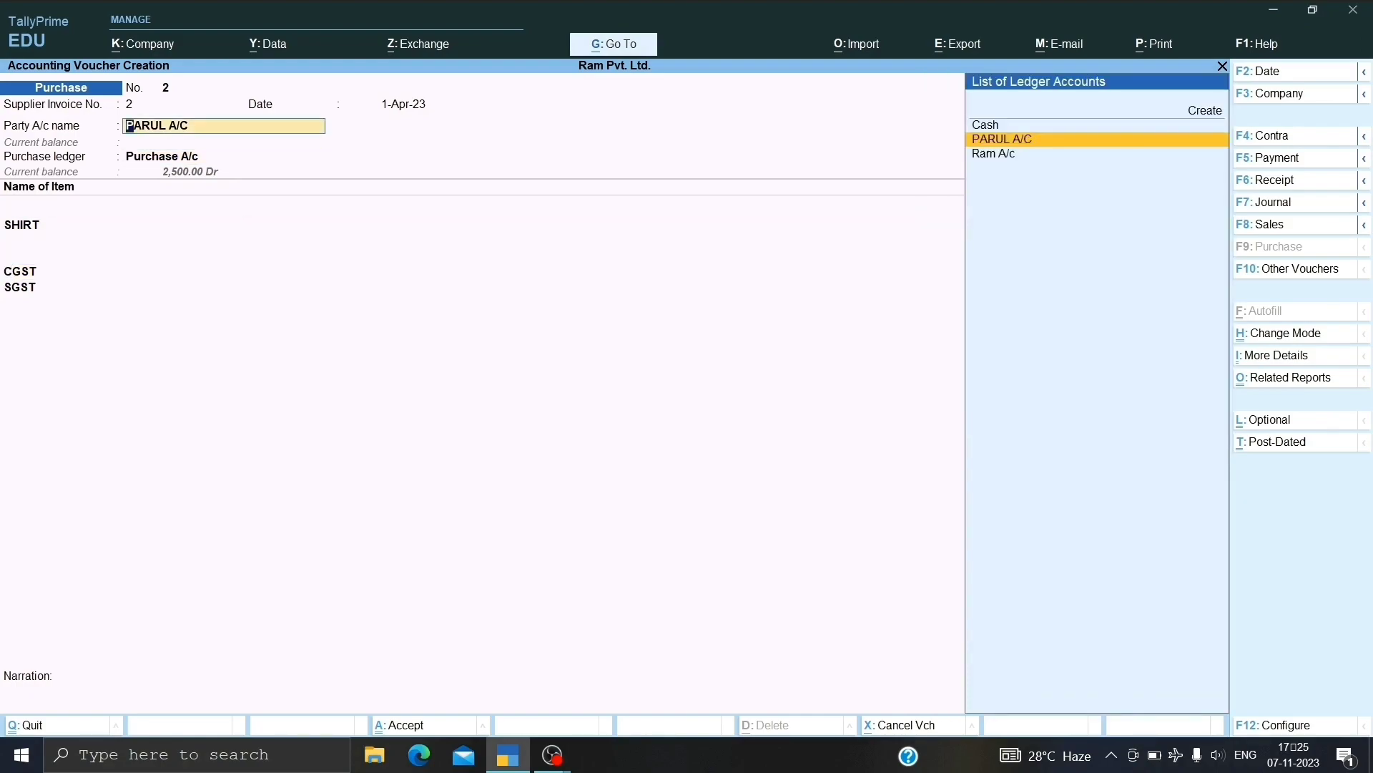
pyautogui.press('Return')
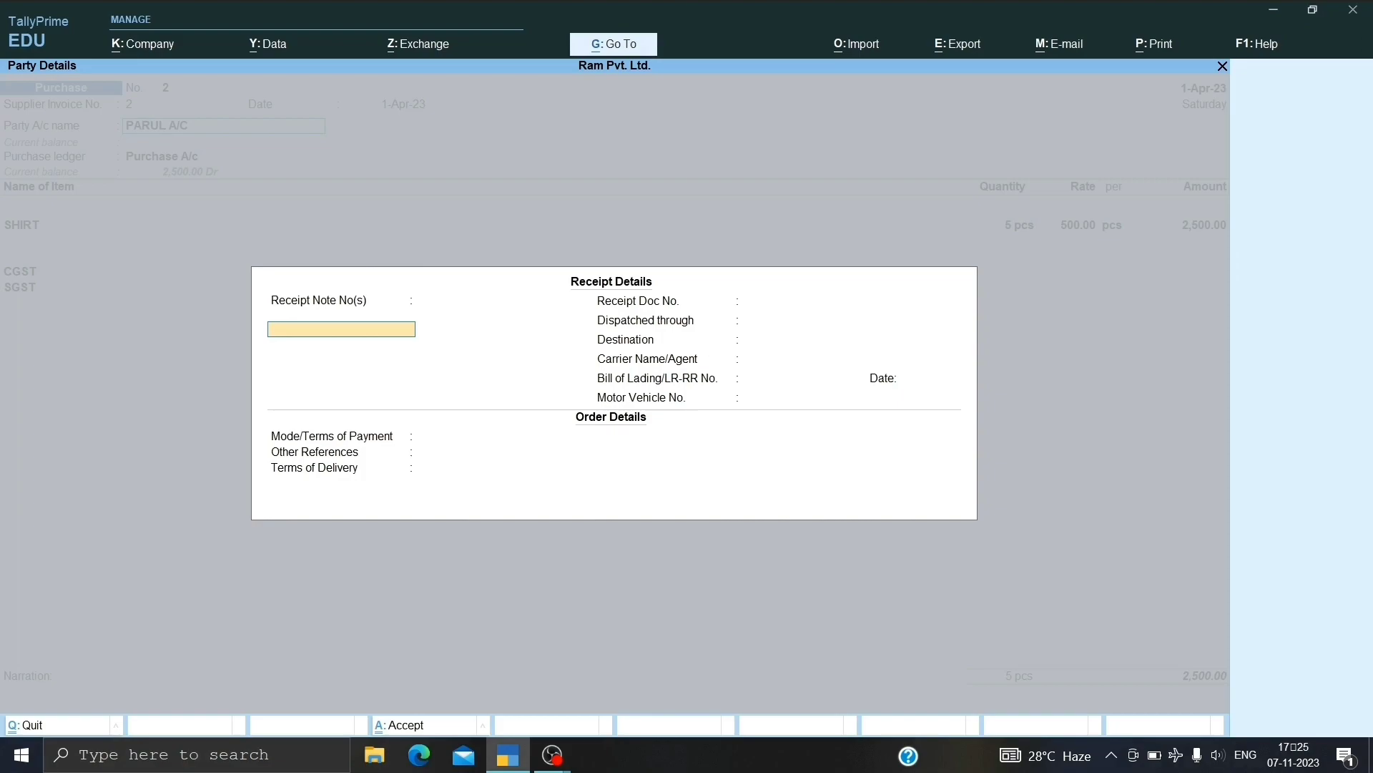
pyautogui.press('BackSpace')
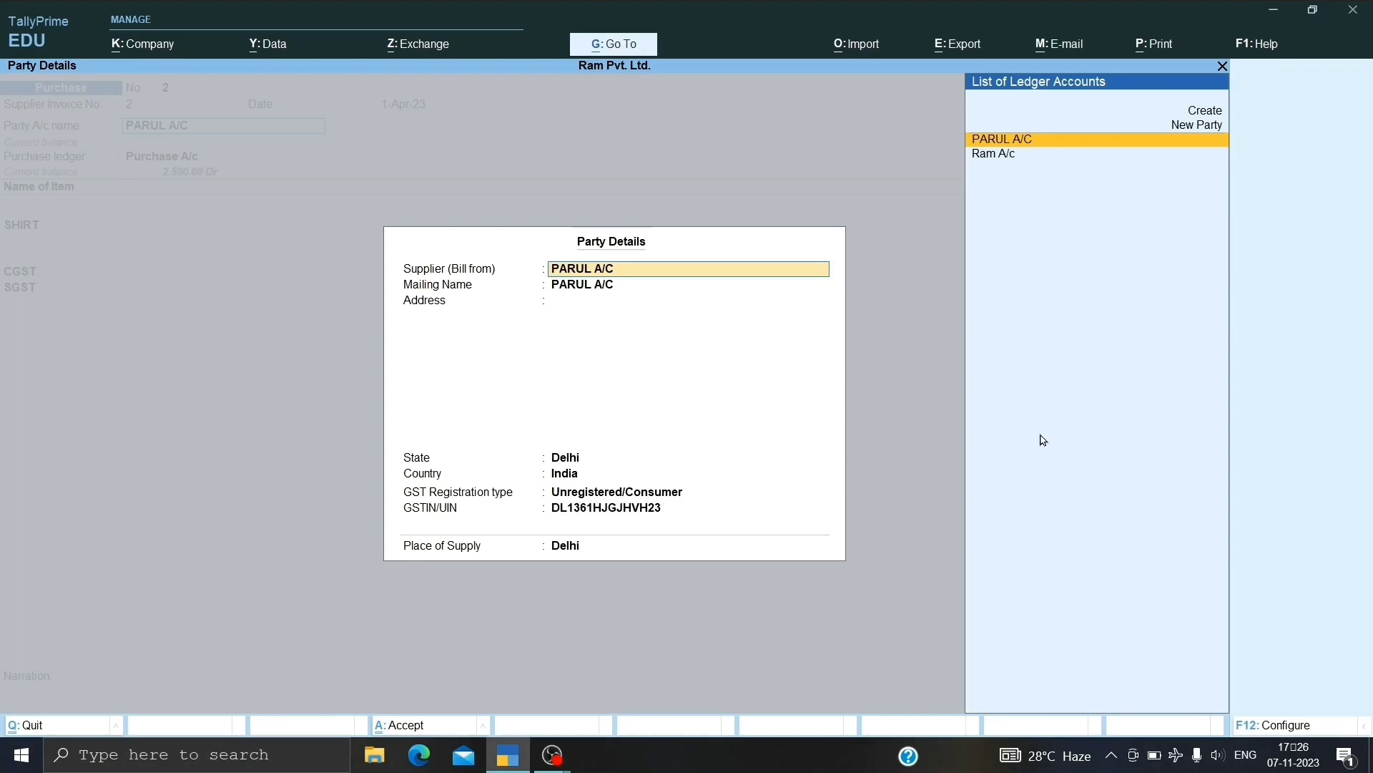
# Set the voucher's party registration type to Regular and save voucher 2 totalling 2,950.00.
pyautogui.press('Return')
pyautogui.press('Return')
pyautogui.press('Return')
pyautogui.press('Return')
pyautogui.press('Return')
pyautogui.press('Return')
pyautogui.press('Up')
pyautogui.press('Up')
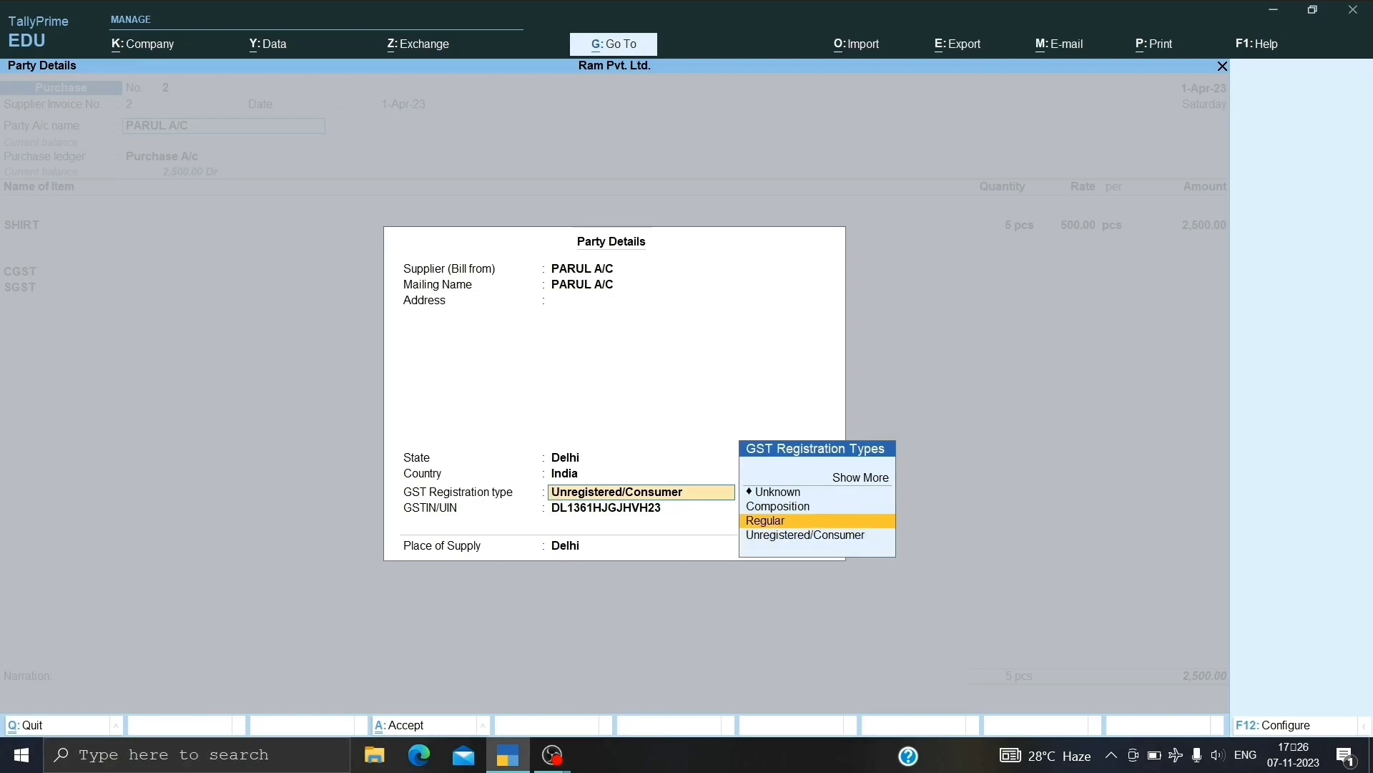
pyautogui.press('Return')
pyautogui.hotkey('ctrl', 'a')
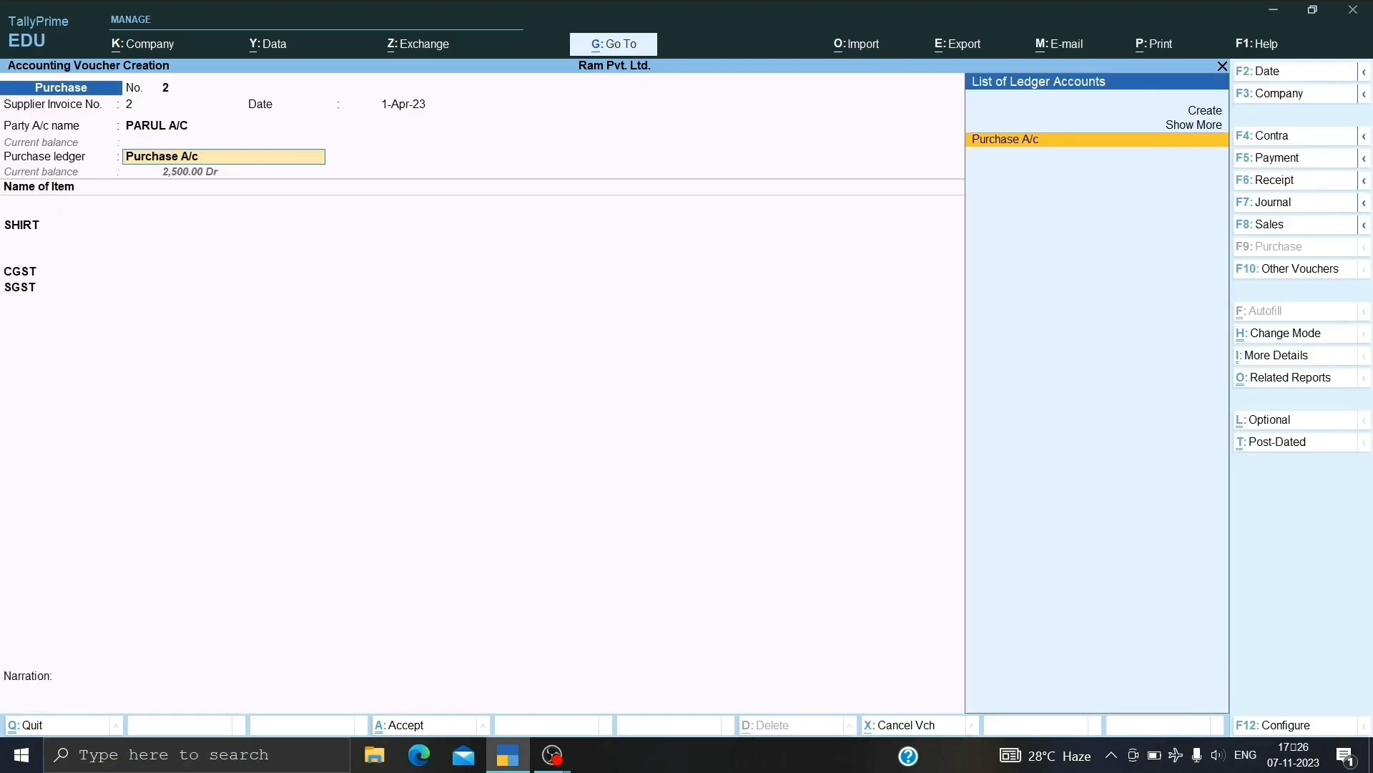
pyautogui.press('Return')
pyautogui.press('Return')
pyautogui.press('Return')
pyautogui.press('Return')
pyautogui.press('Return')
pyautogui.press('Return')
pyautogui.press('Return')
pyautogui.press('Return')
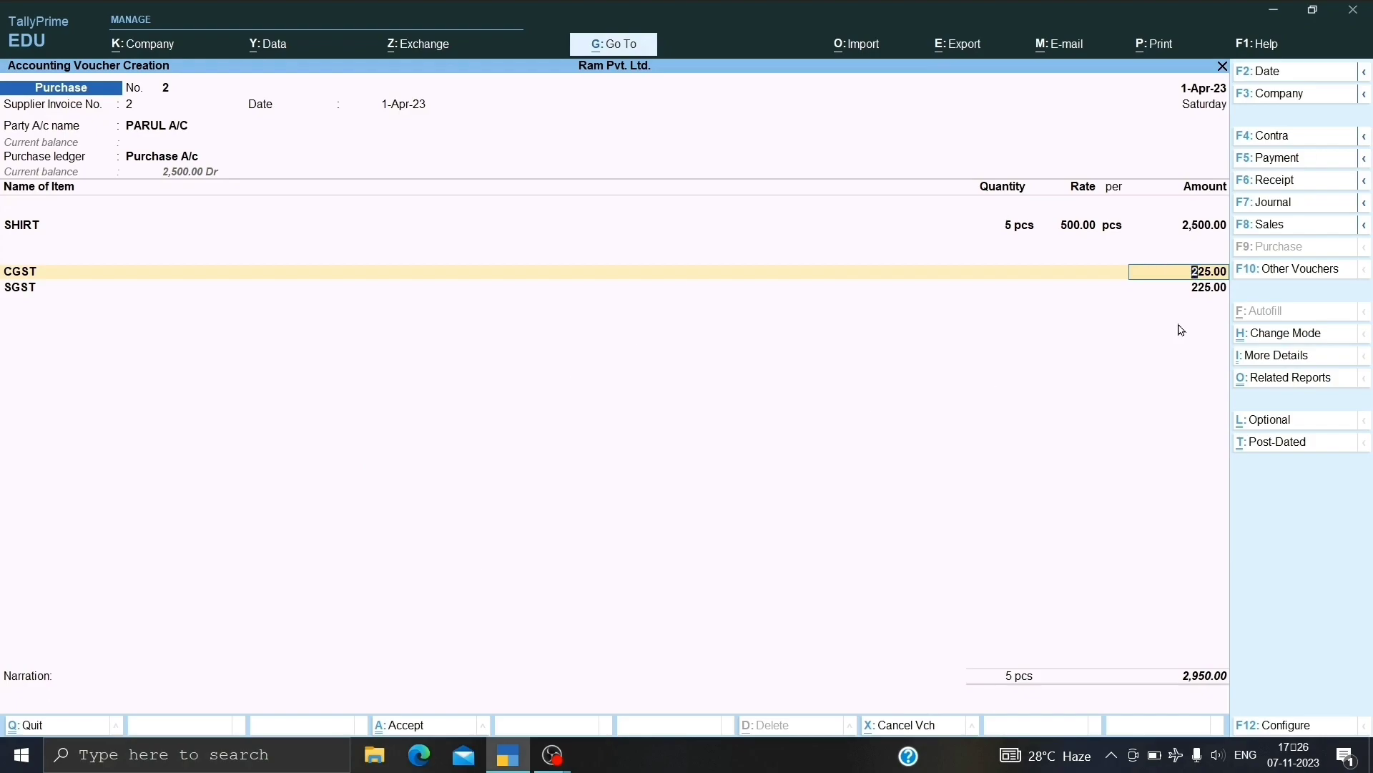
pyautogui.hotkey('ctrl', 'a')
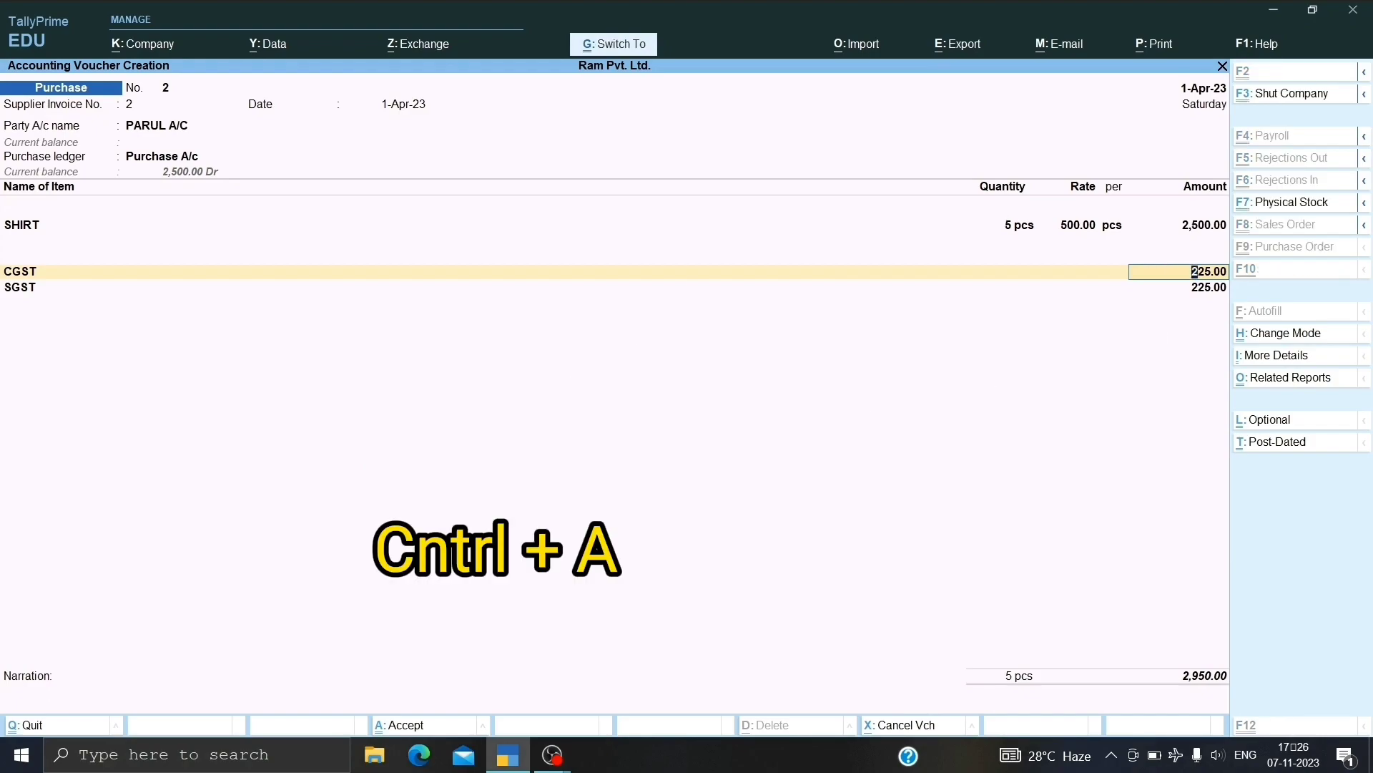
pyautogui.hotkey('ctrl', 'a')
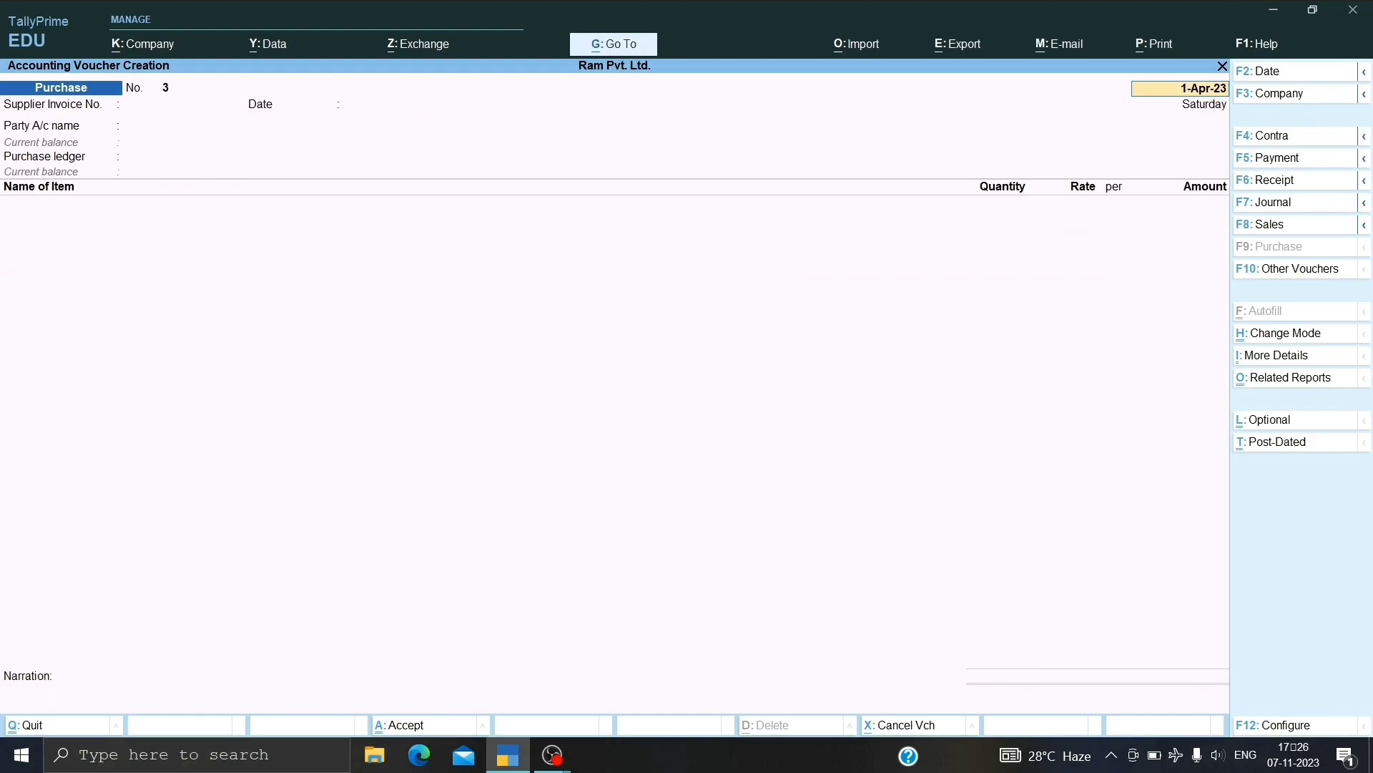
# Accept invoice number 3 and start ledger TIWARI A/C under Sundry Creditors.
pyautogui.press('Return')
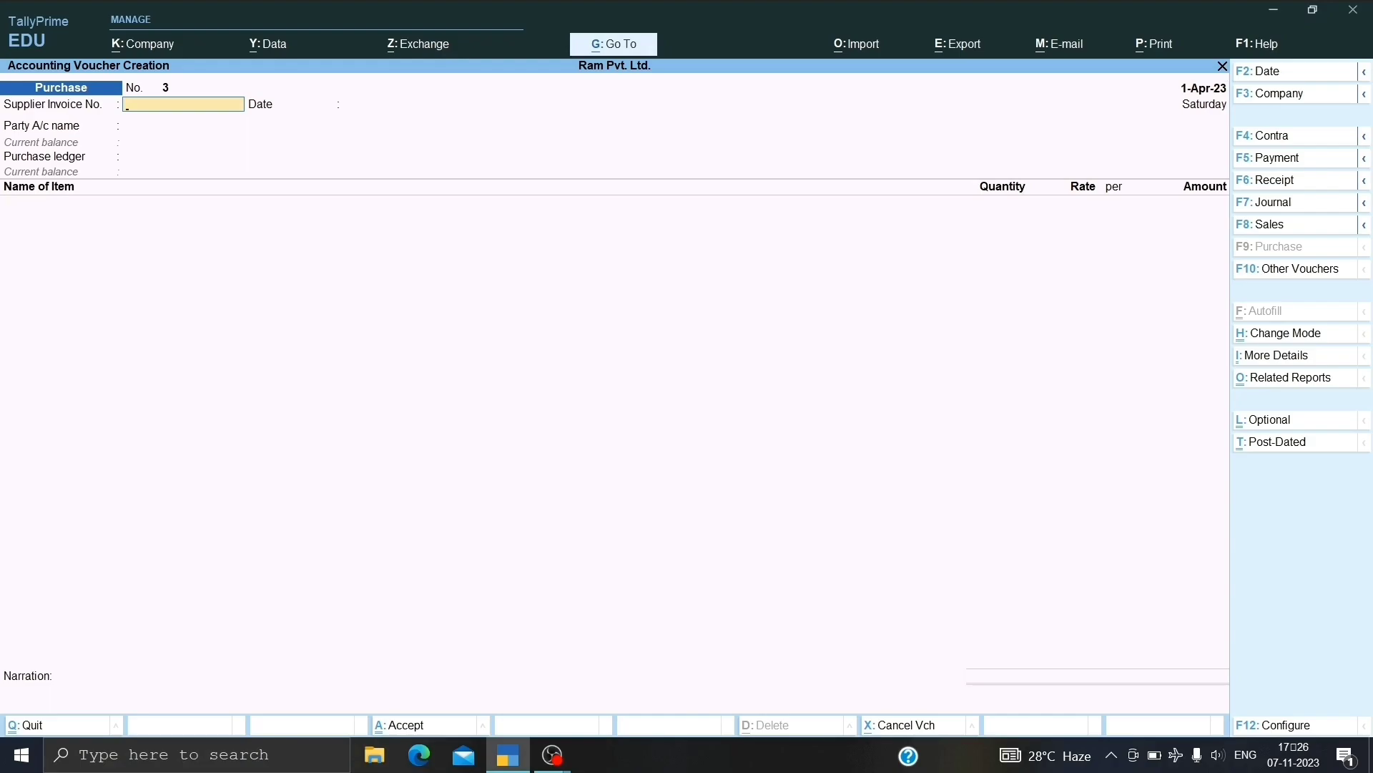
pyautogui.press('Return')
pyautogui.press('Return')
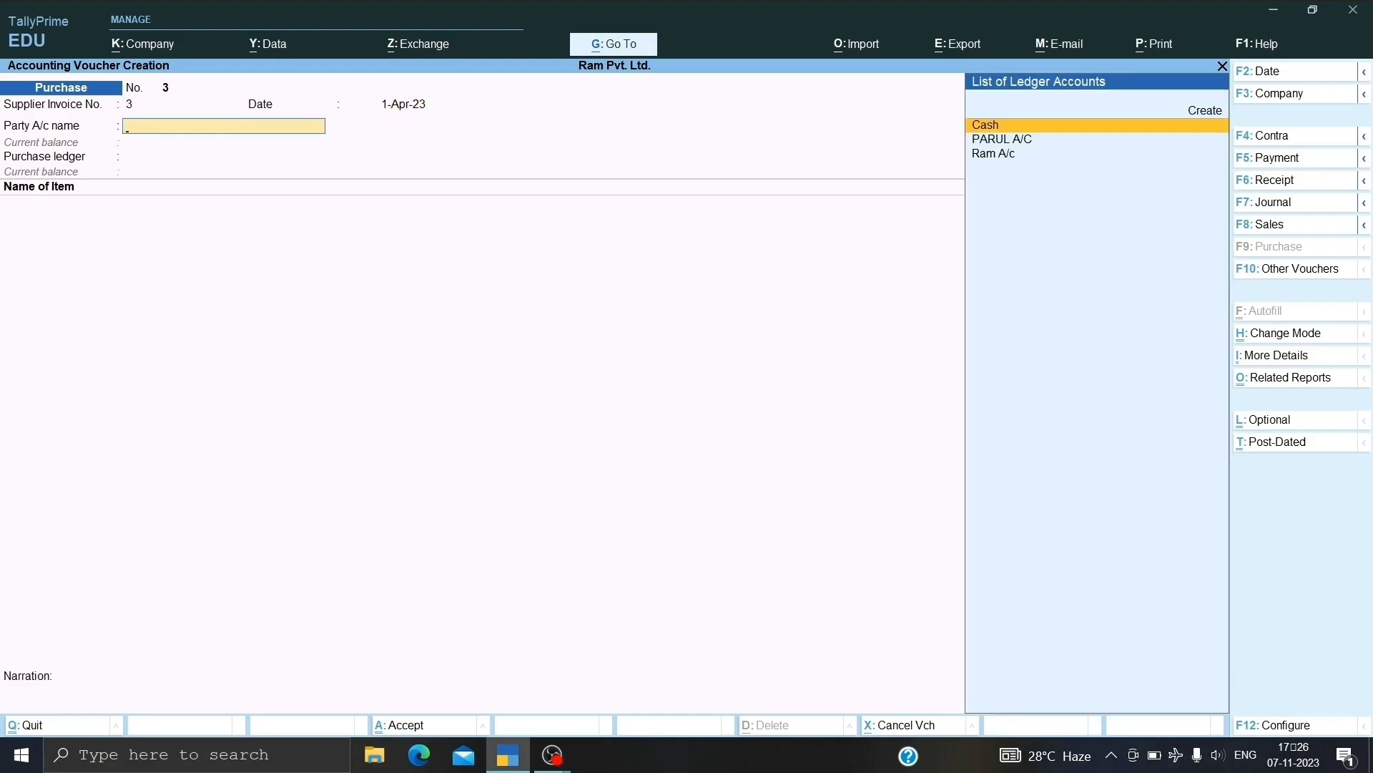
pyautogui.hotkey('alt', 'c')
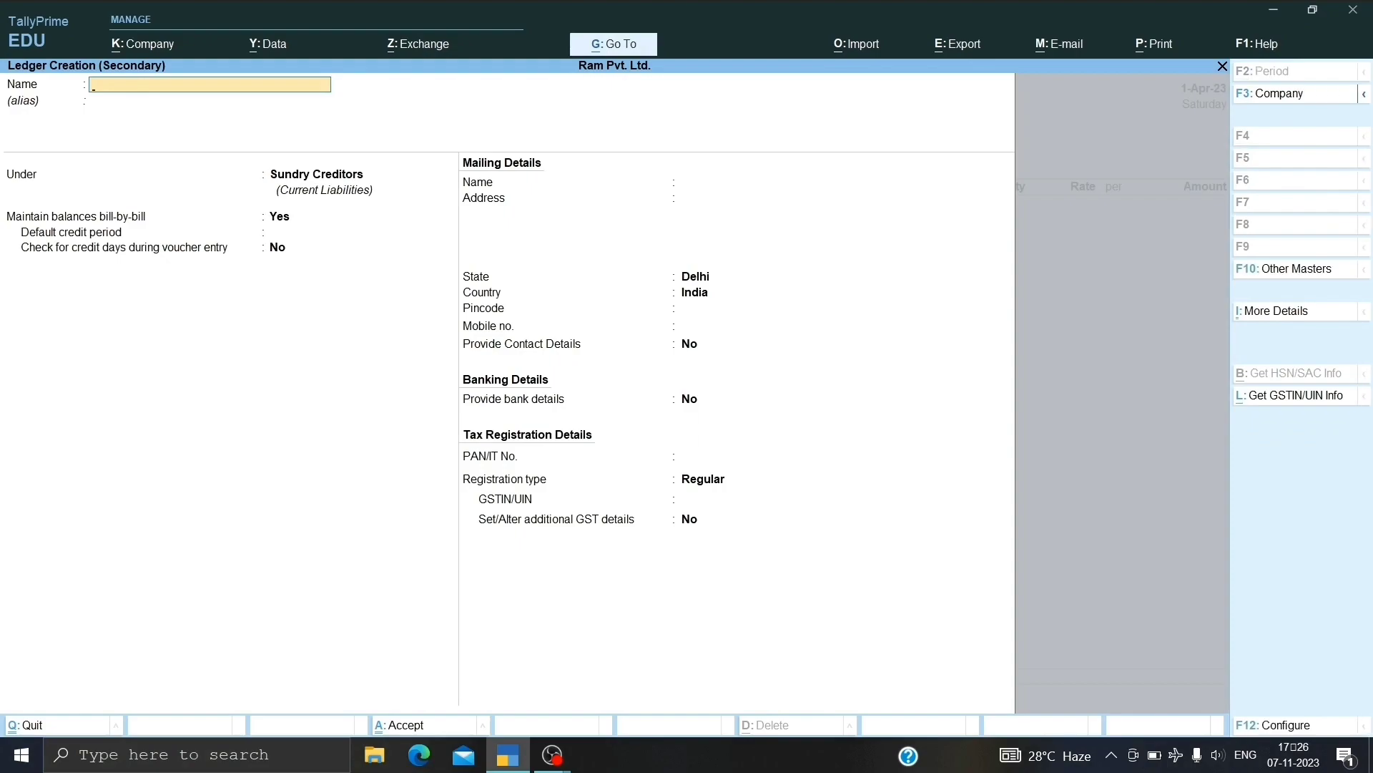
pyautogui.write('TIE')
pyautogui.press('Return')
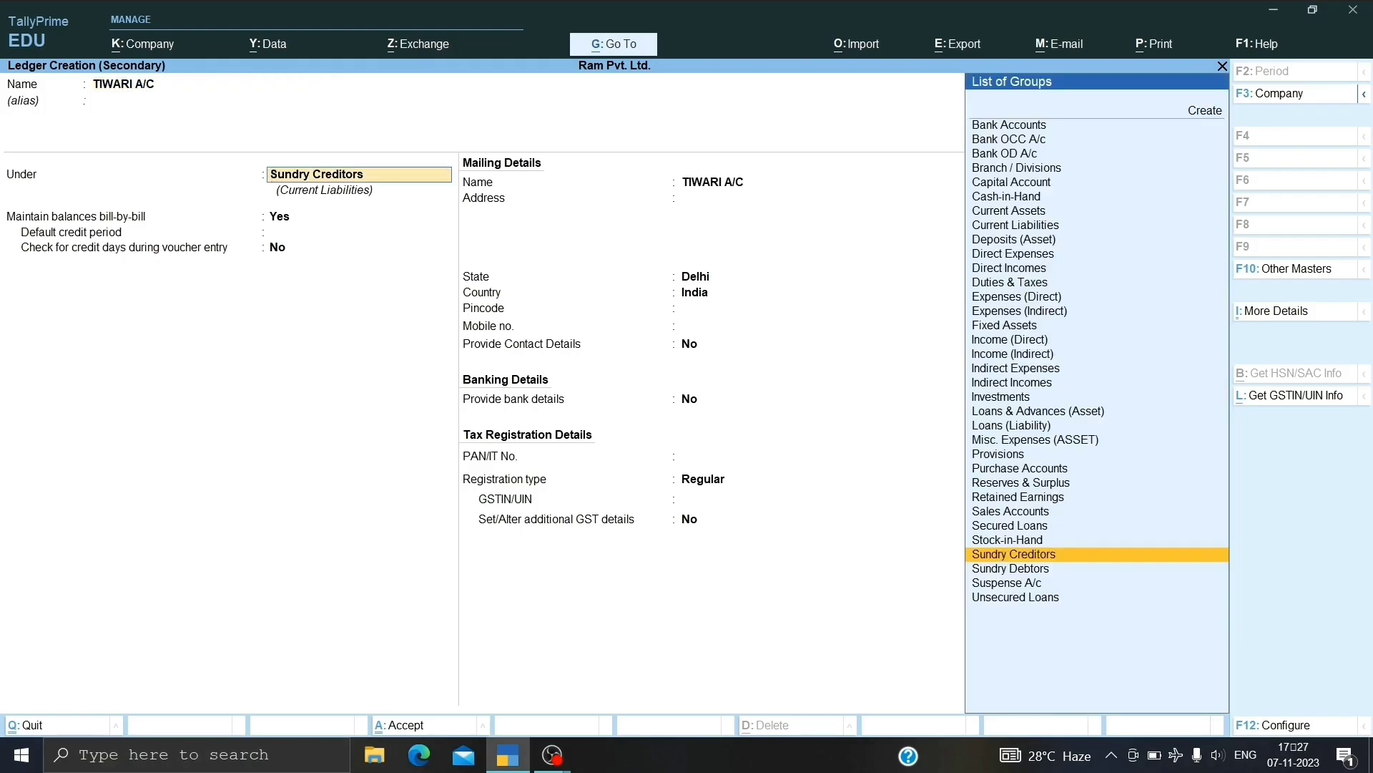
pyautogui.press('Return')
pyautogui.press('Return')
pyautogui.press('Return')
pyautogui.press('Return')
pyautogui.press('Return')
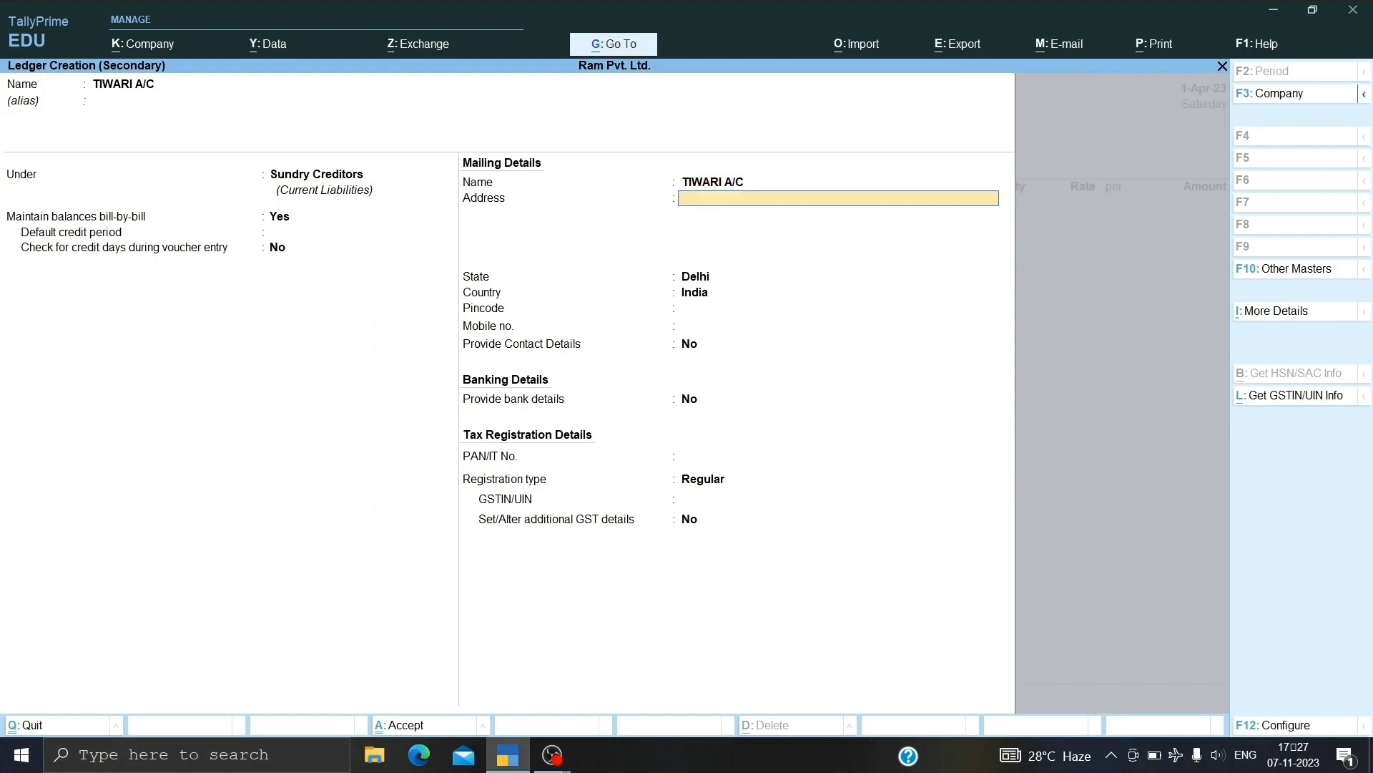
# Set TIWARI A/C's state to Gujarat and enter its GSTIN.
pyautogui.press('Return')
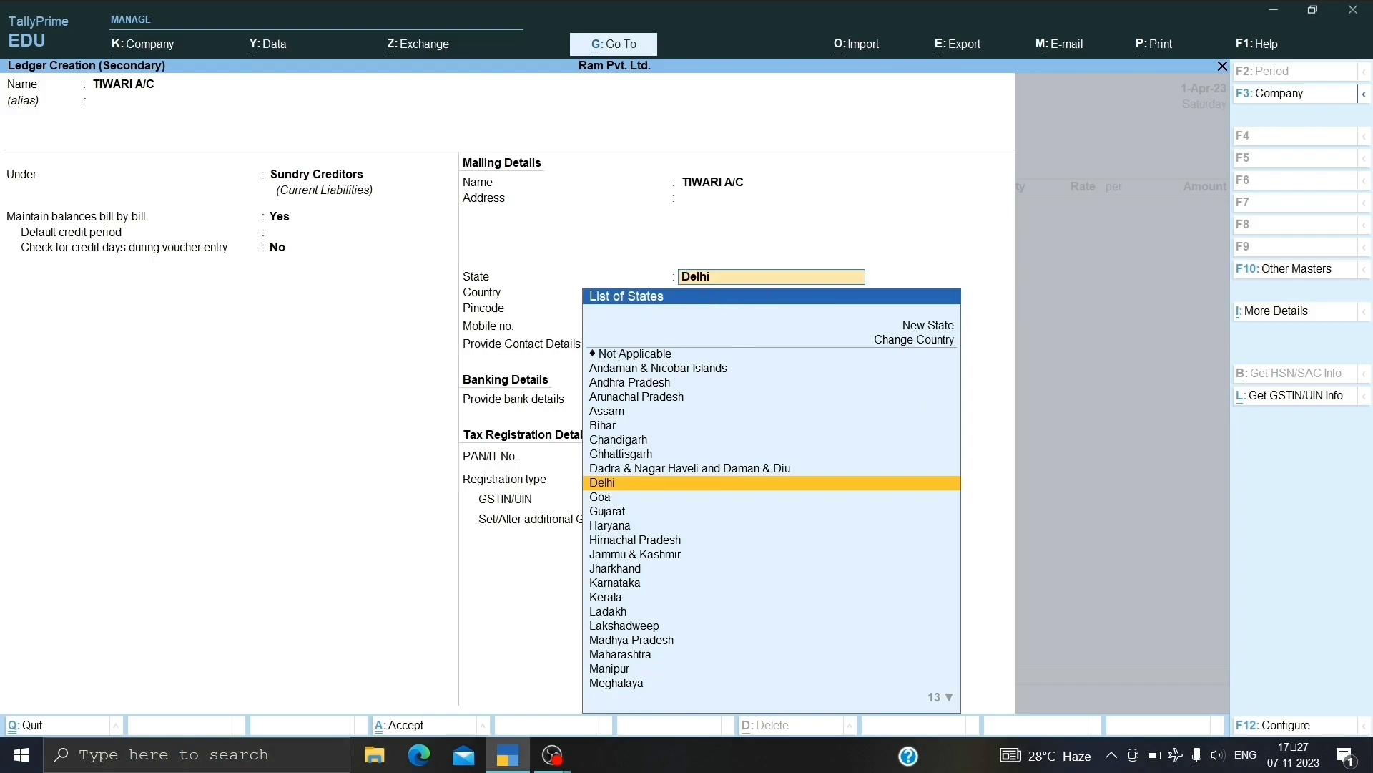
pyautogui.press('Down')
pyautogui.press('Down')
pyautogui.press('Down')
pyautogui.press('Up')
pyautogui.press('Return')
pyautogui.press('Return')
pyautogui.press('Return')
pyautogui.press('Return')
pyautogui.press('Return')
pyautogui.press('Return')
pyautogui.press('Return')
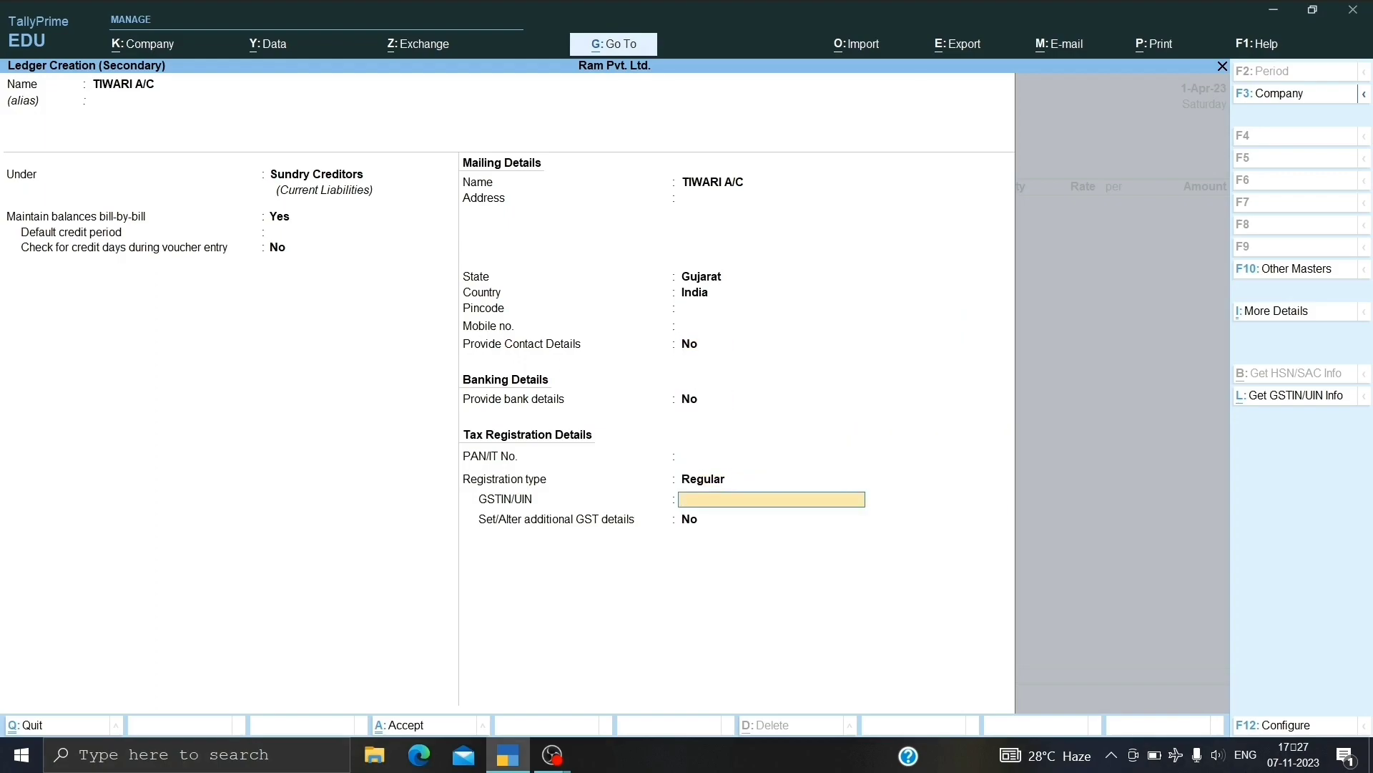
pyautogui.write('JHGJ4656468')
pyautogui.press('Return')
pyautogui.press('Return')
pyautogui.press('Return')
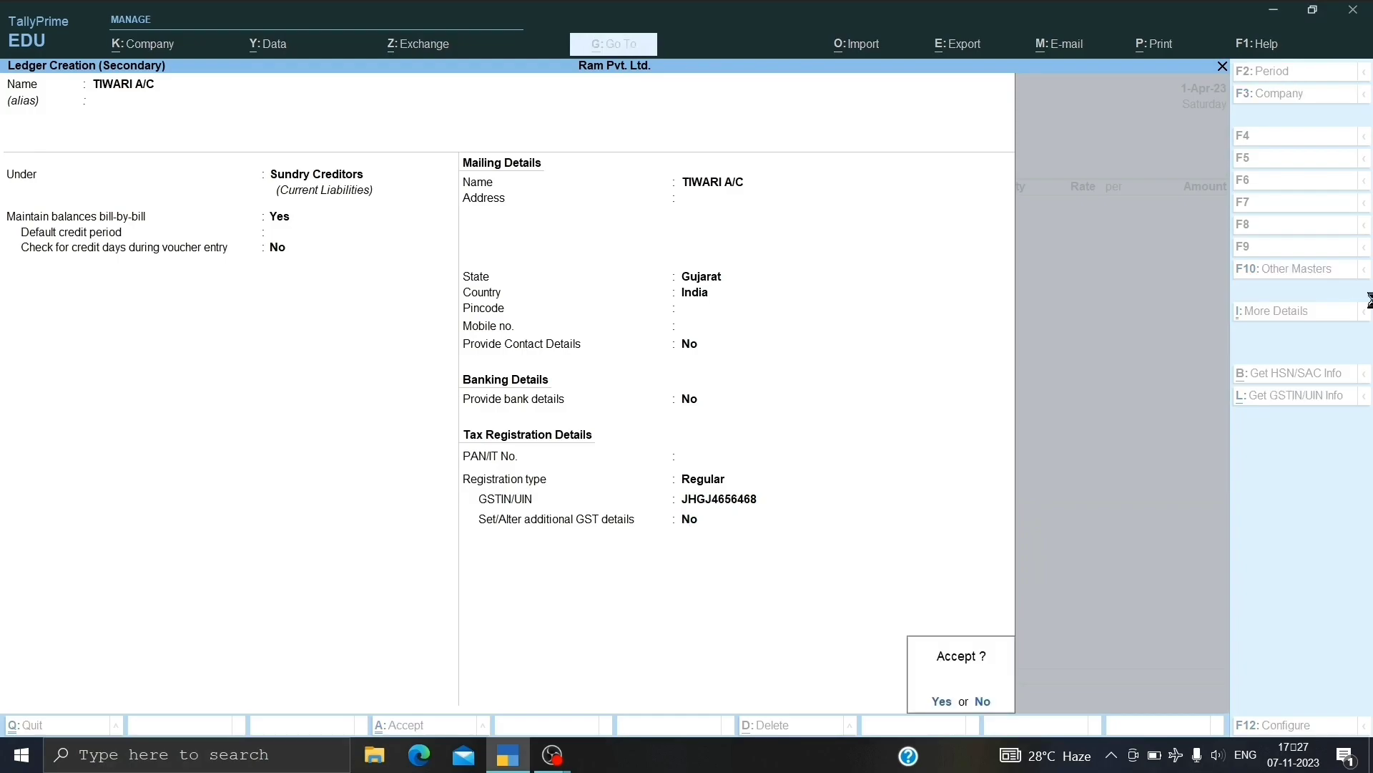
pyautogui.press('Return')
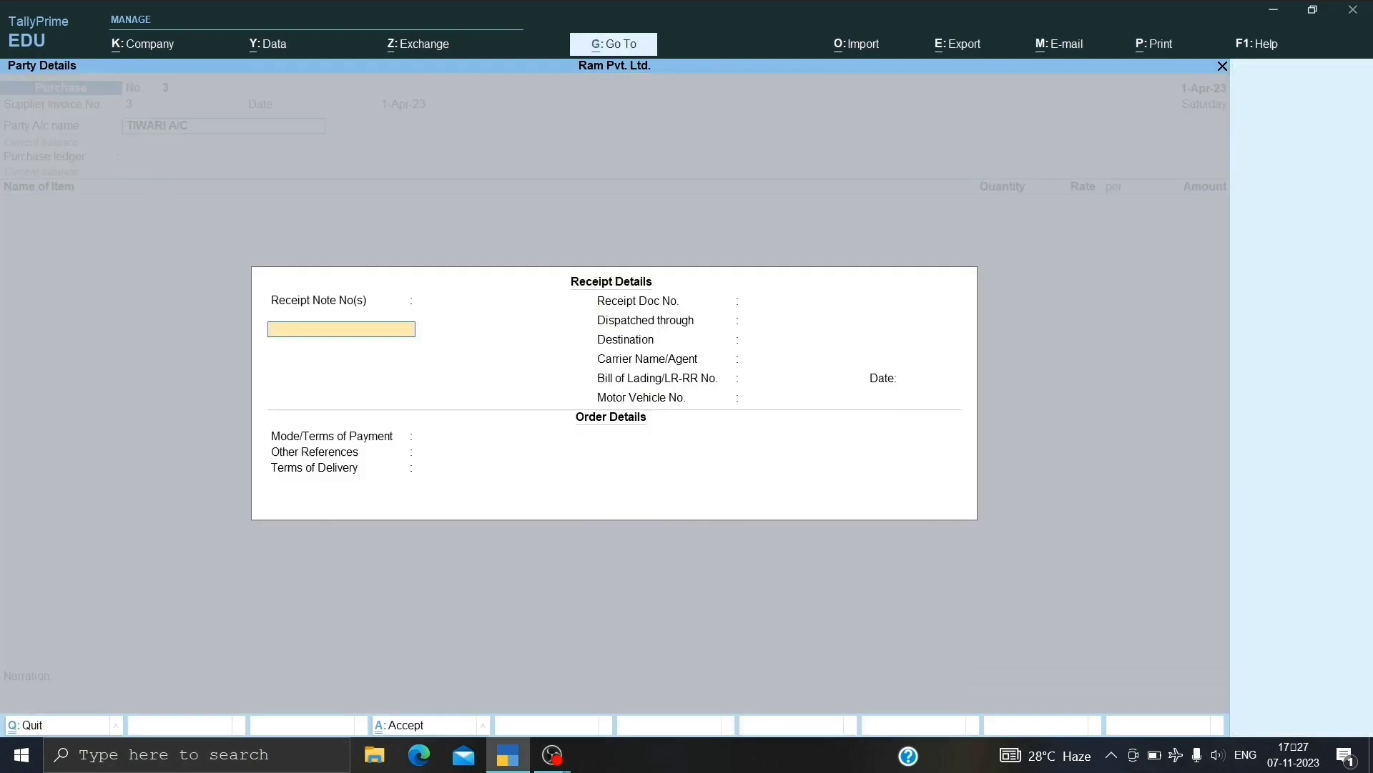
# Accept the party details, choose Purchase A/c and enter 2 pcs of Jeans at 500.00 (1,000.00).
pyautogui.hotkey('ctrl', 'a')
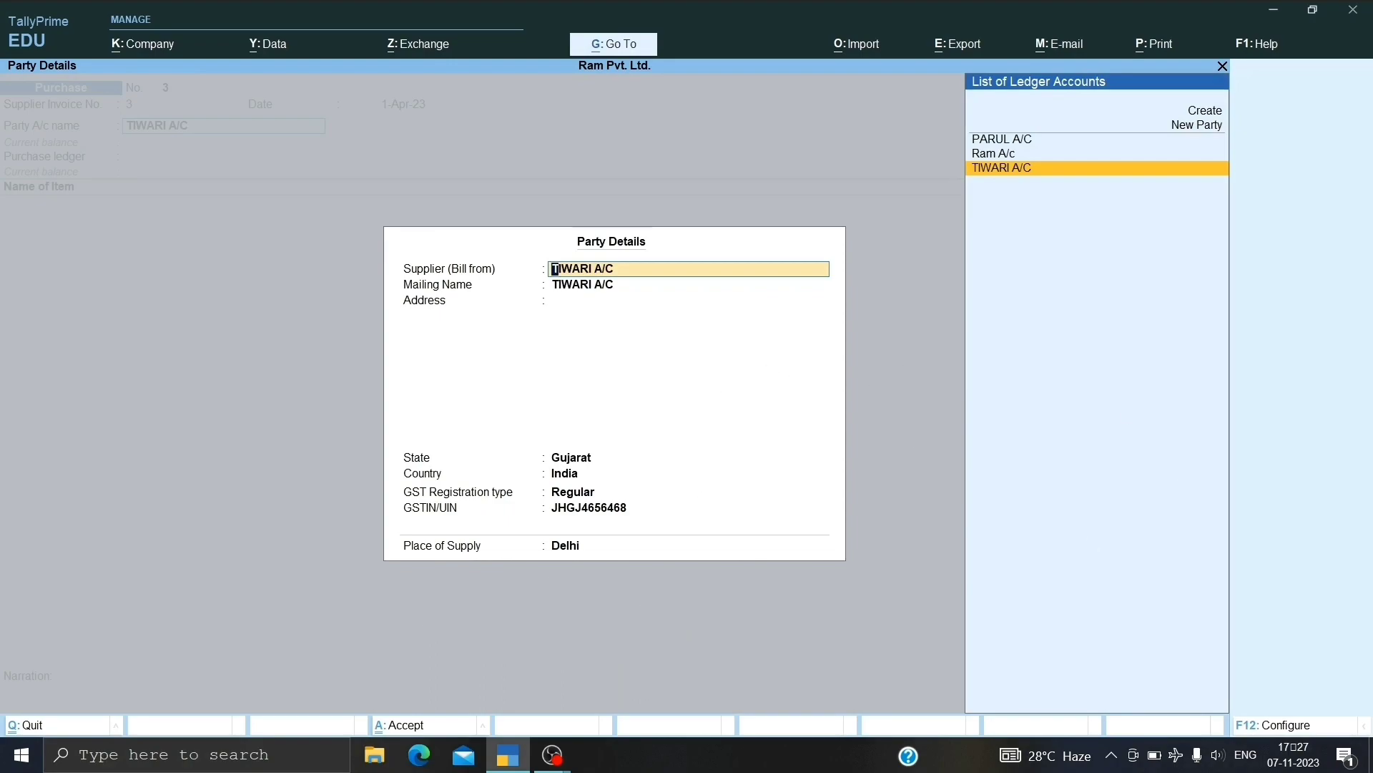
pyautogui.hotkey('ctrl', 'a')
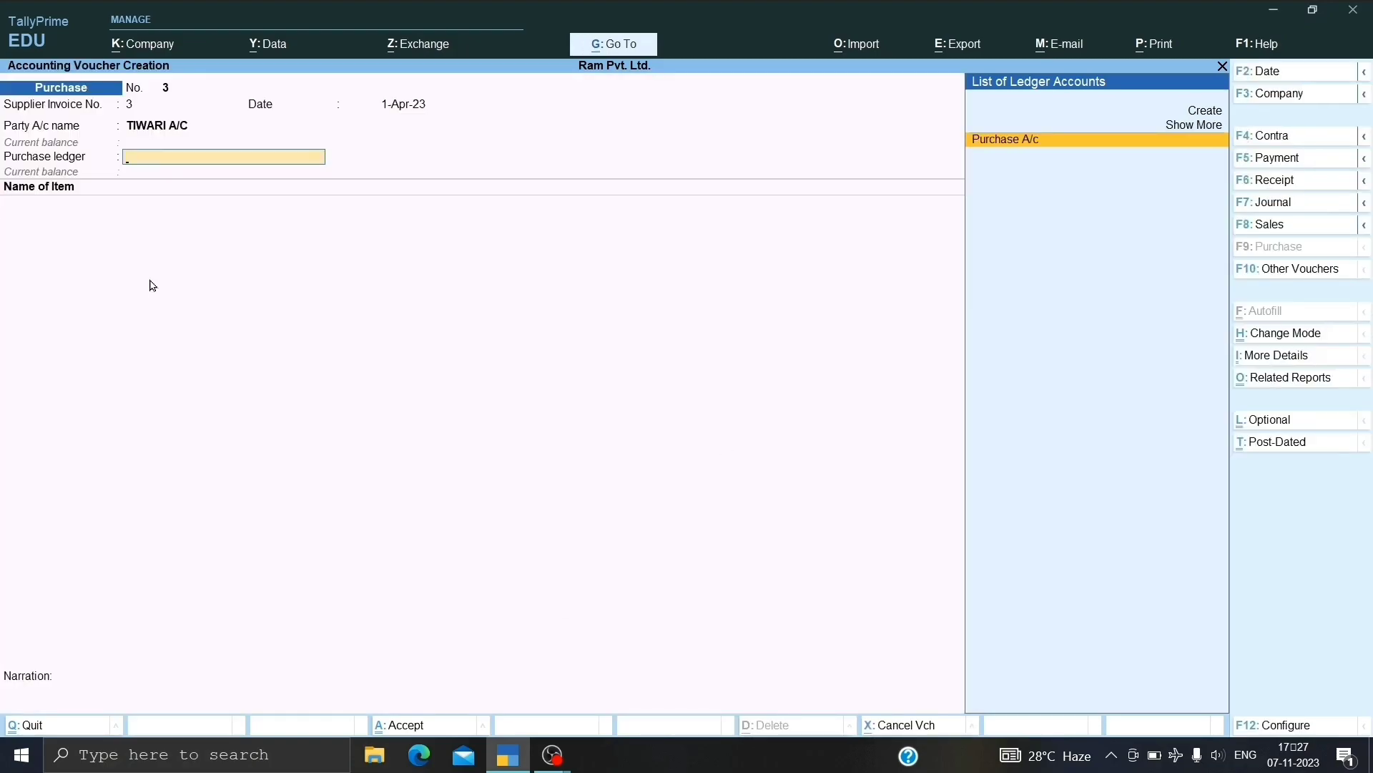
pyautogui.press('Return')
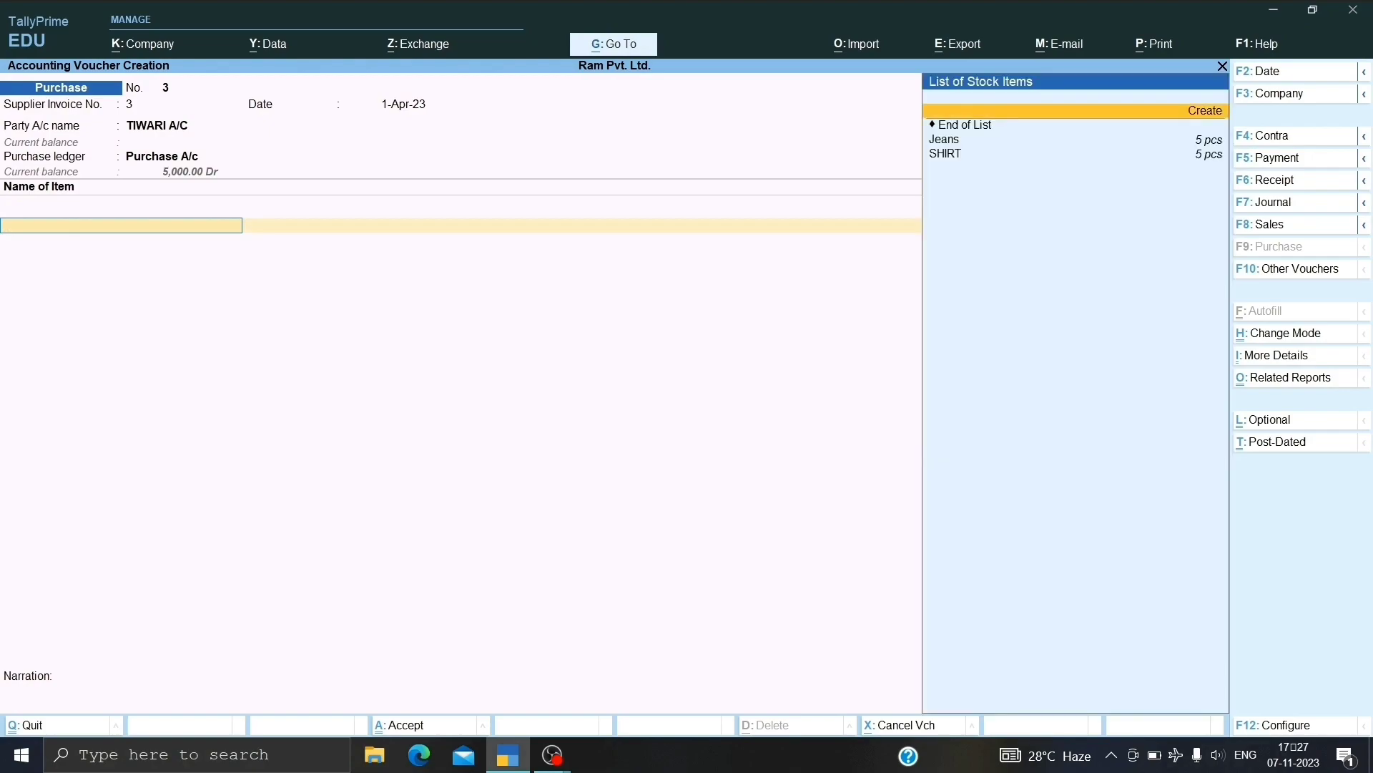
pyautogui.press('Down')
pyautogui.press('Down')
pyautogui.press('Down')
pyautogui.press('Up')
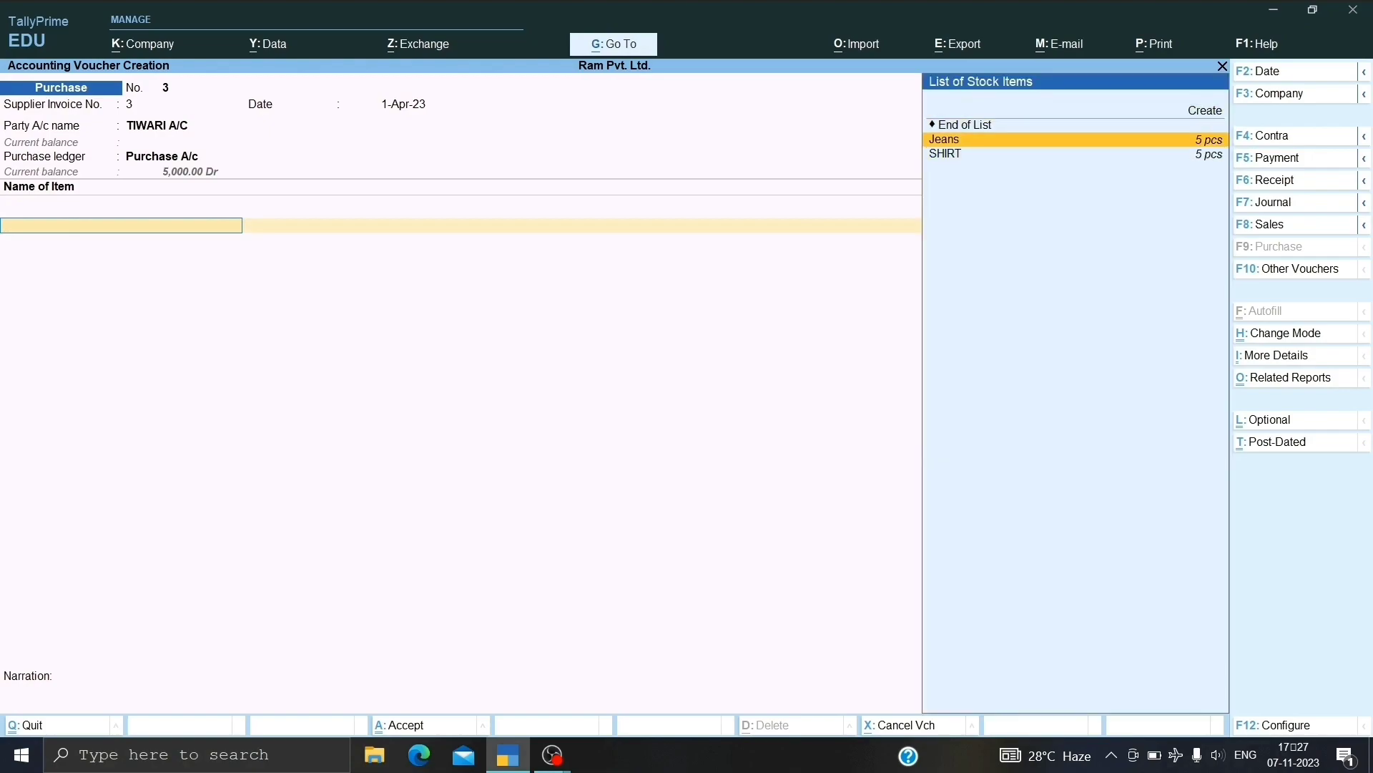
pyautogui.press('Return')
pyautogui.write('2')
pyautogui.press('Return')
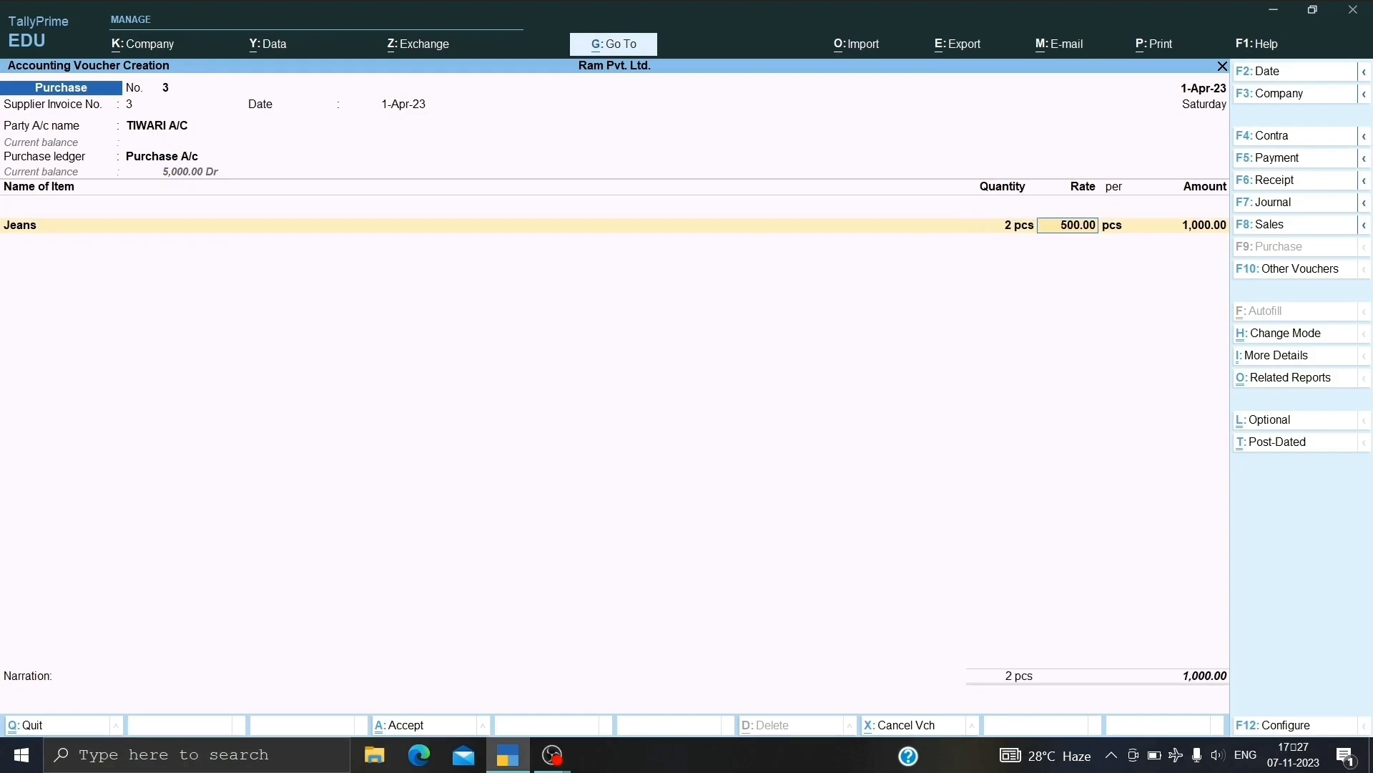
pyautogui.press('Return')
pyautogui.press('Return')
pyautogui.press('Return')
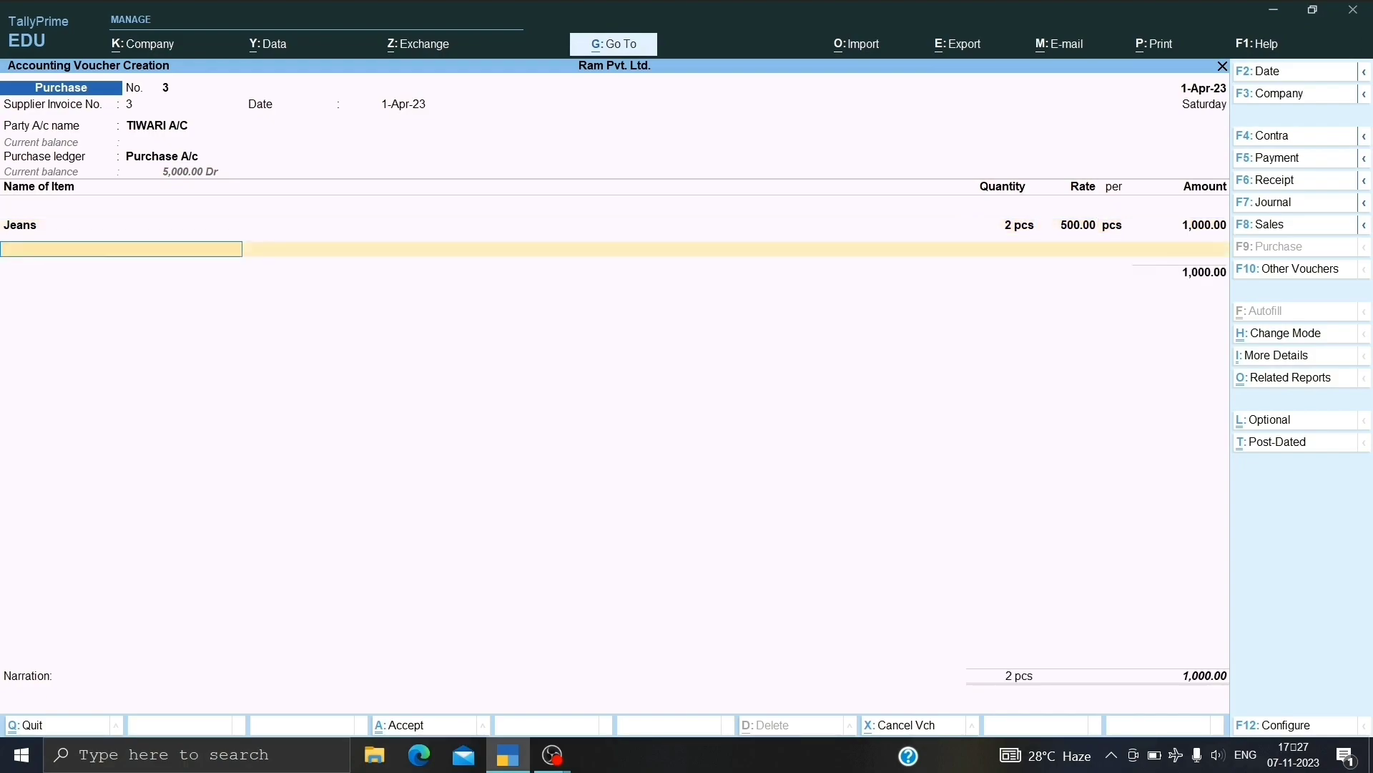
pyautogui.press('Return')
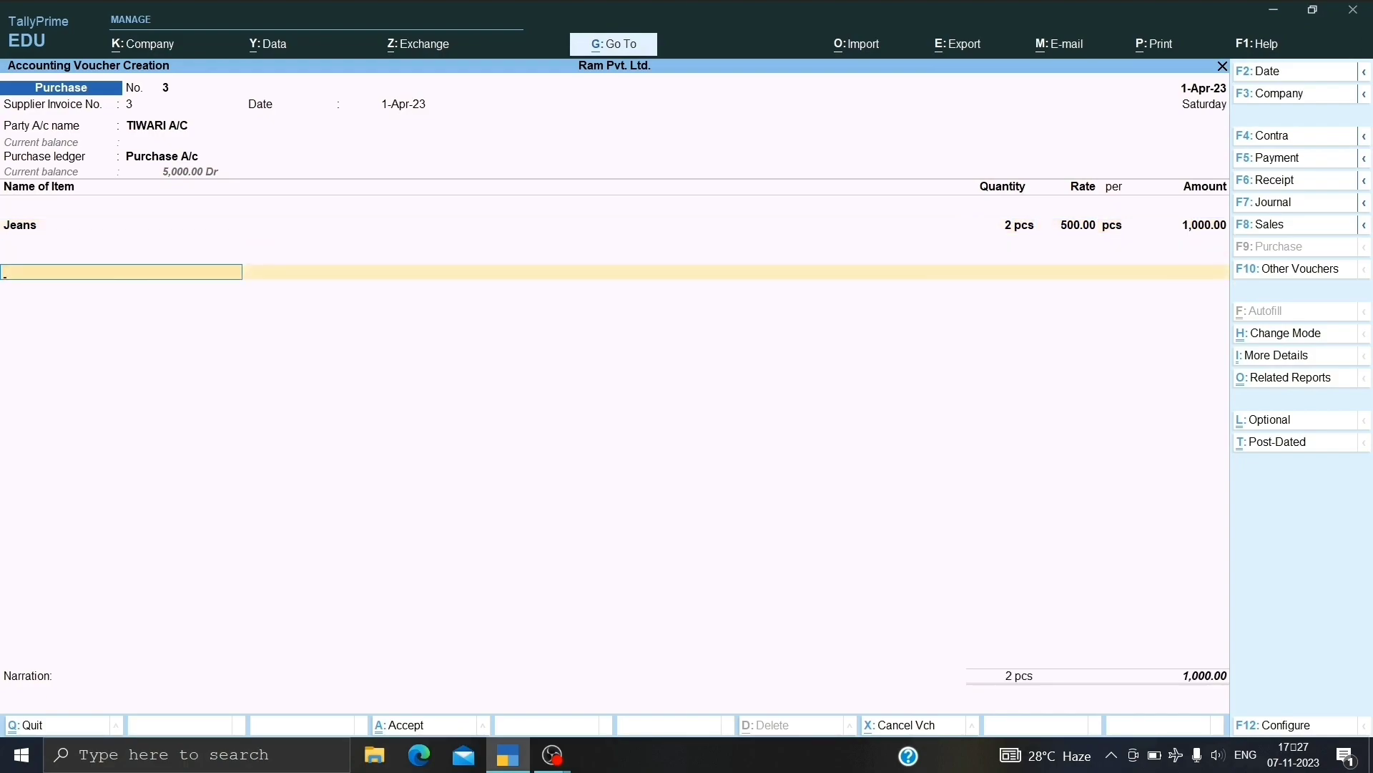
# Add CGST and SGST ledger rows below the Jeans line.
pyautogui.press('space')
pyautogui.press('Down')
pyautogui.press('Down')
pyautogui.press('Down')
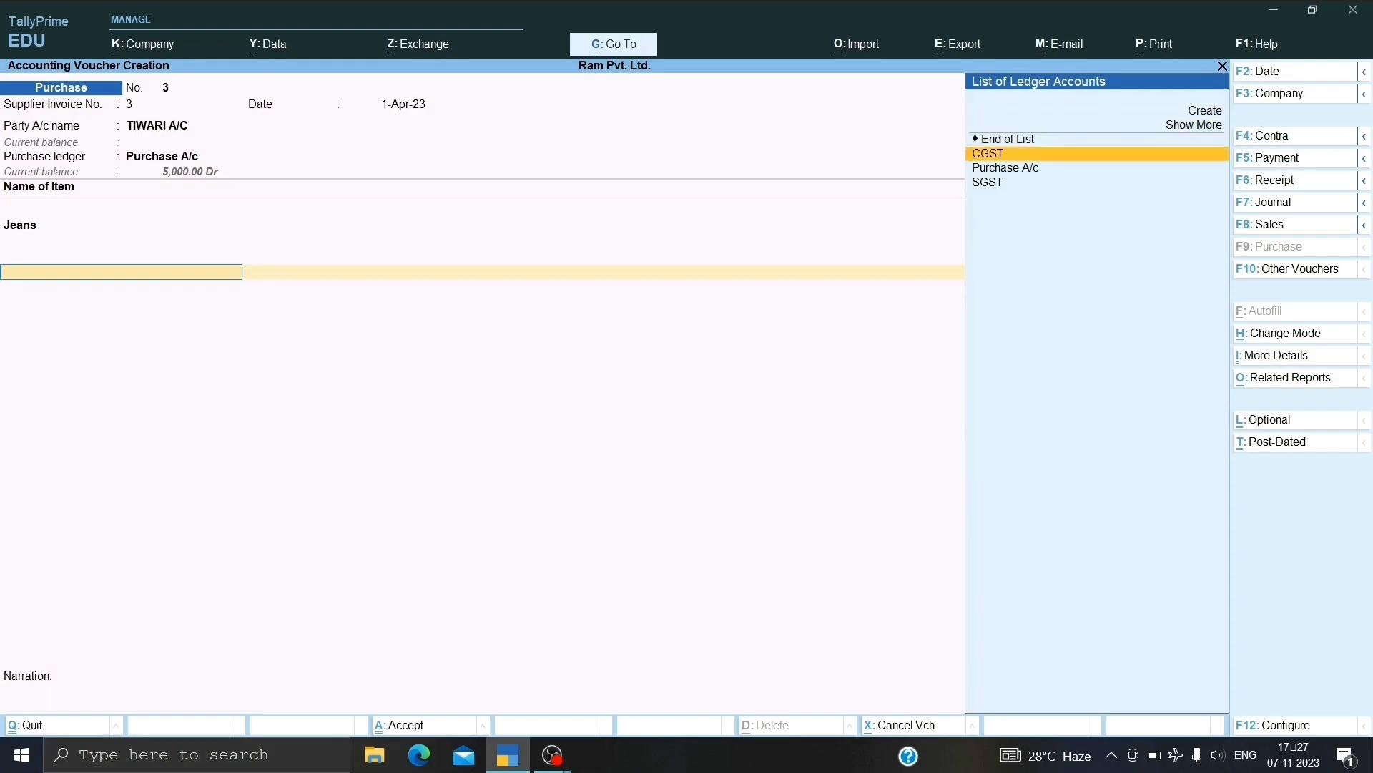
pyautogui.press('Return')
pyautogui.press('Return')
pyautogui.press('Down')
pyautogui.press('Down')
pyautogui.press('Down')
pyautogui.press('Down')
pyautogui.press('Down')
pyautogui.press('Return')
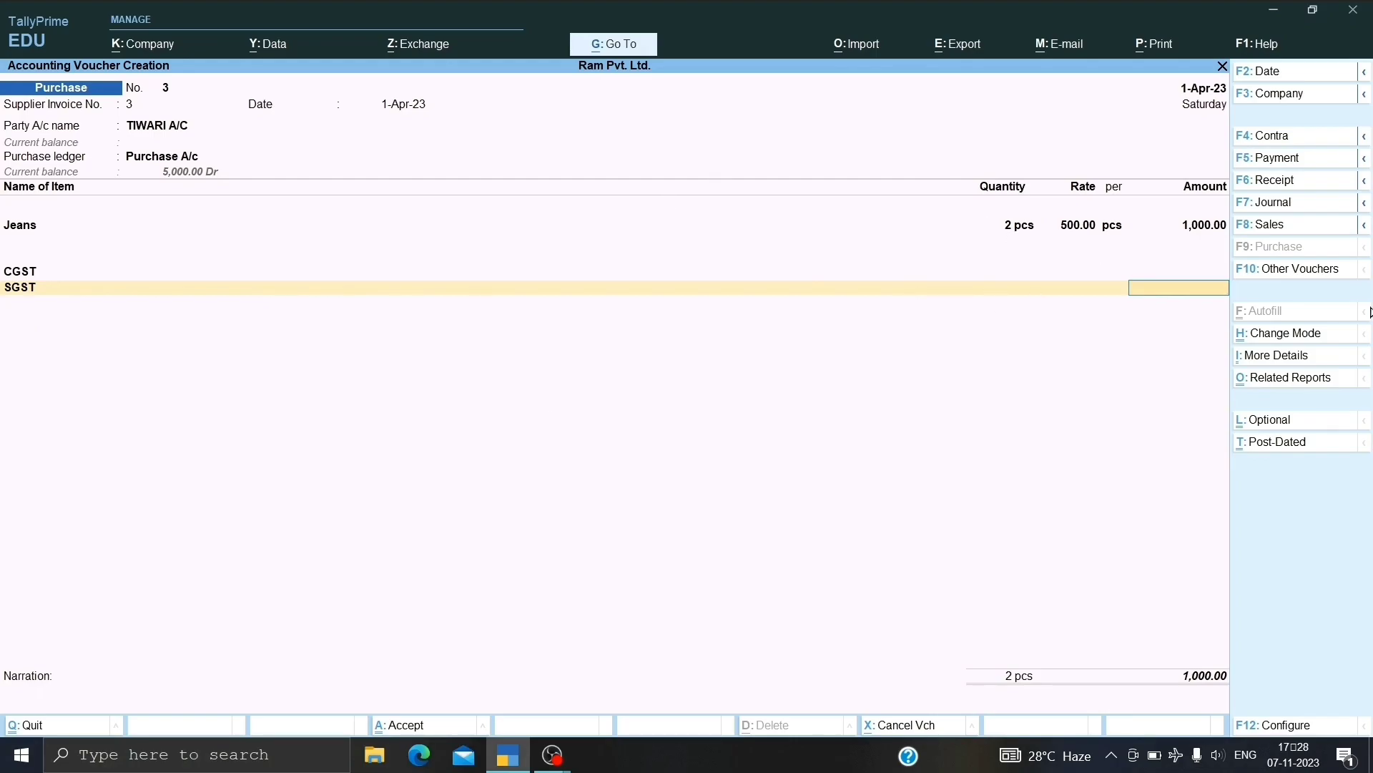
pyautogui.press('alt')
pyautogui.hotkey('alt', 'a')
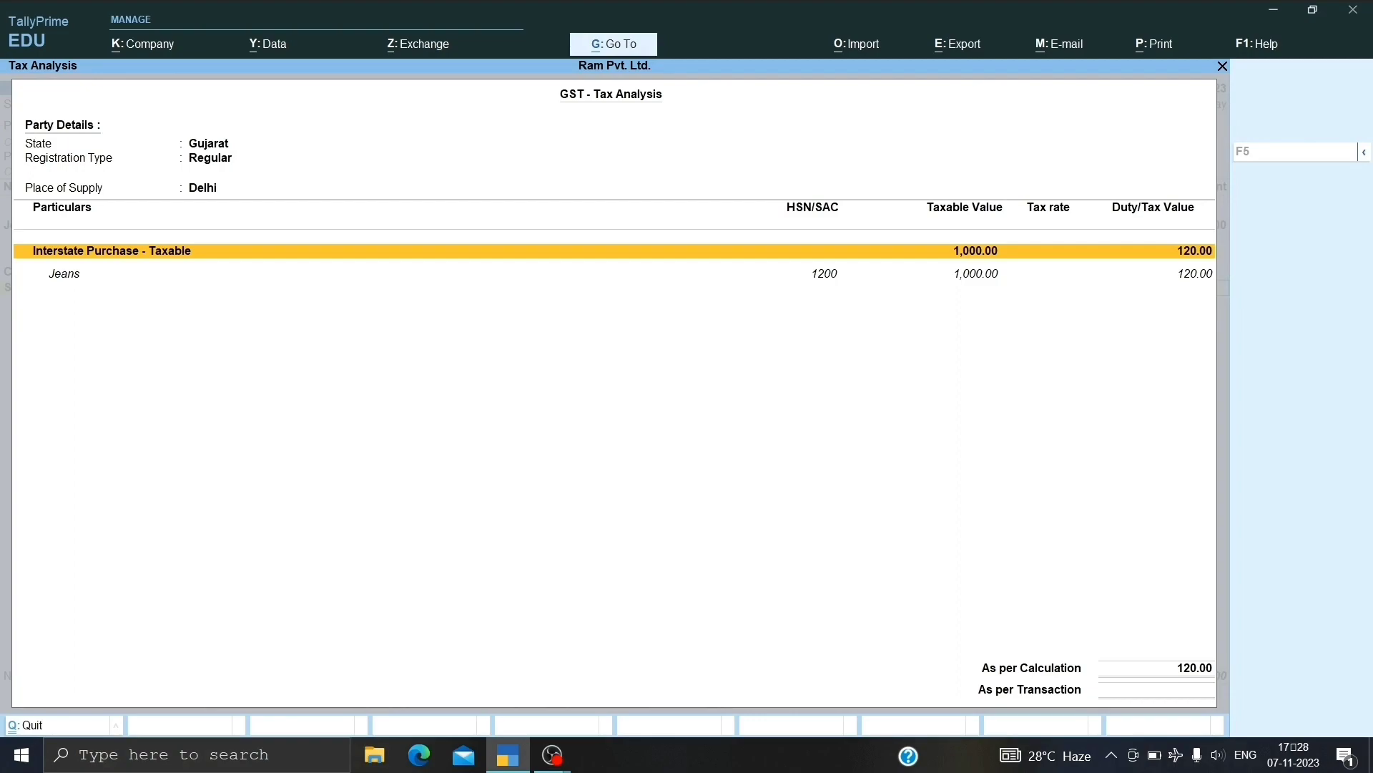
pyautogui.hotkey('alt', 'f5')
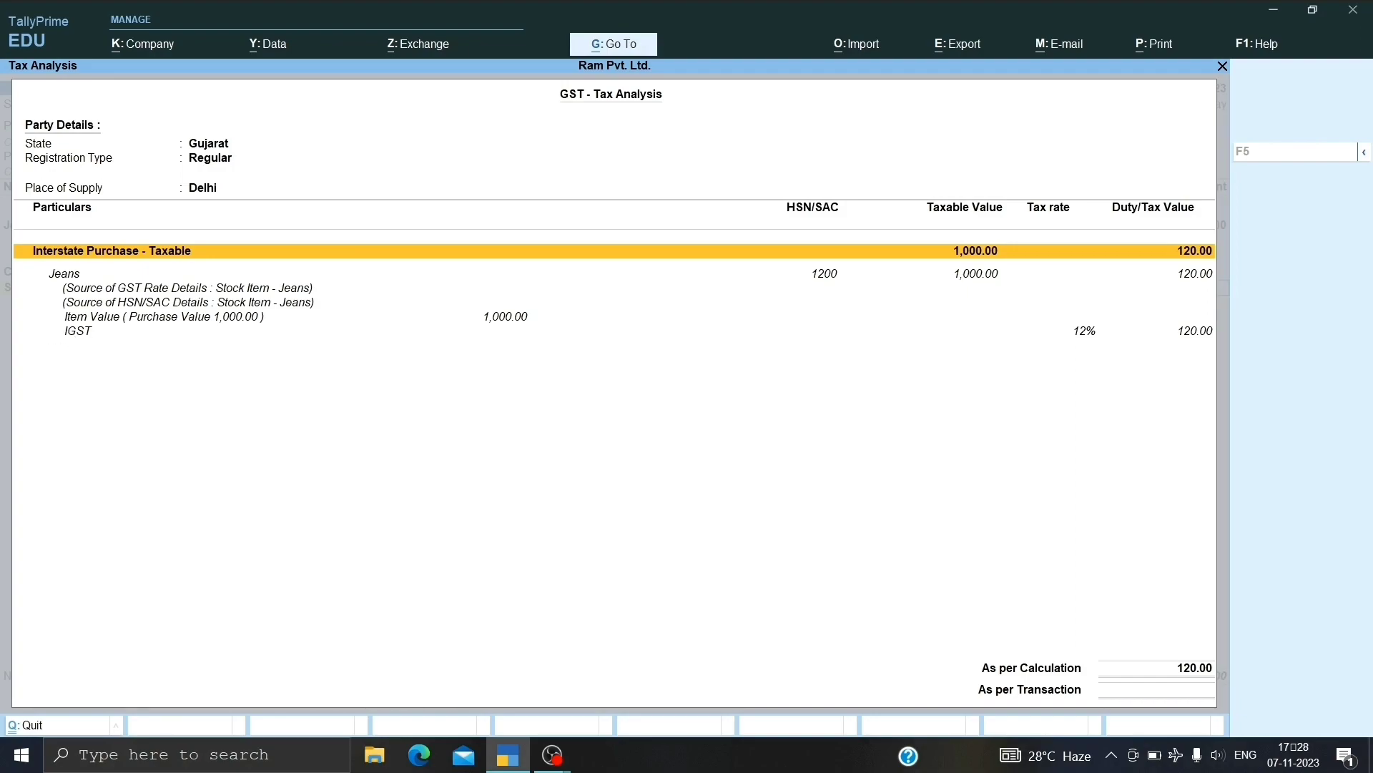
pyautogui.press('Escape')
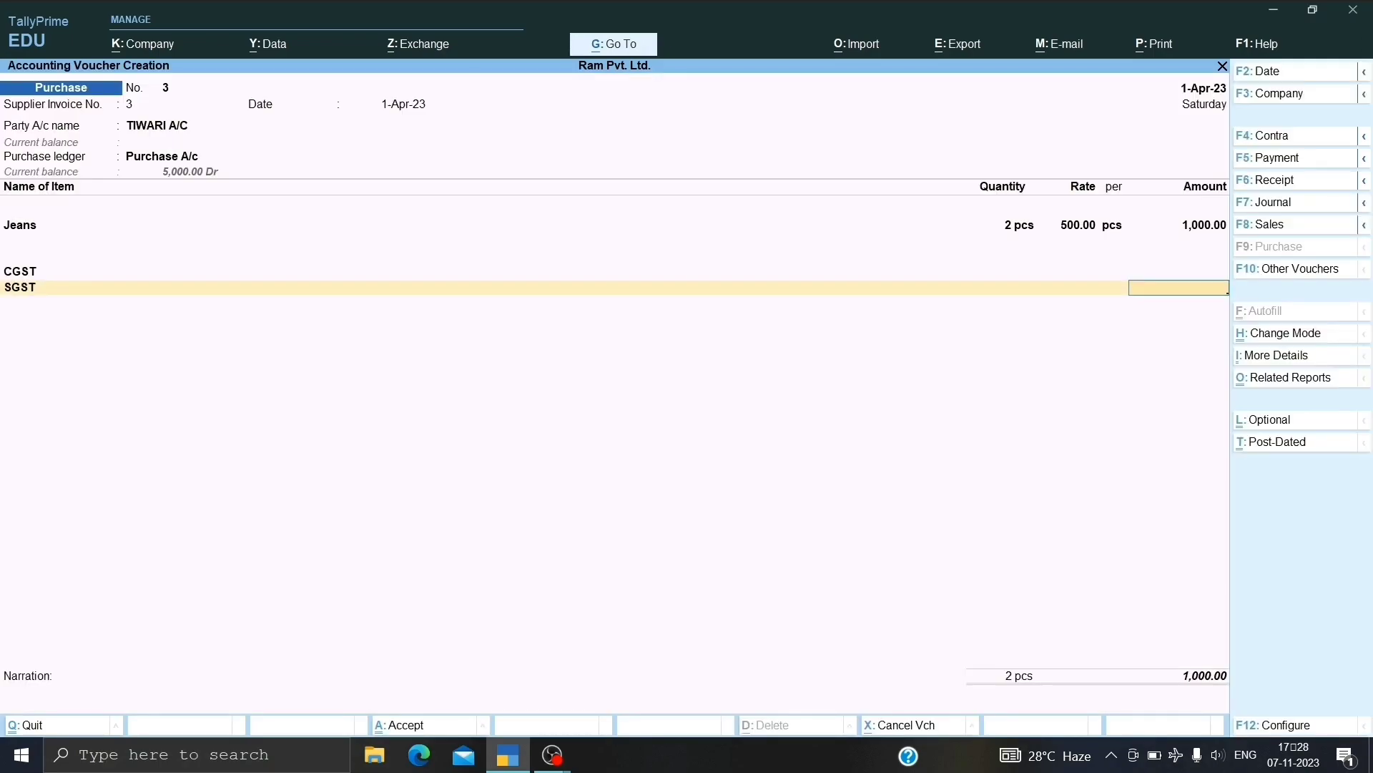
# Remove the SGST and CGST rows from voucher 3.
pyautogui.press('BackSpace')
pyautogui.press('BackSpace')
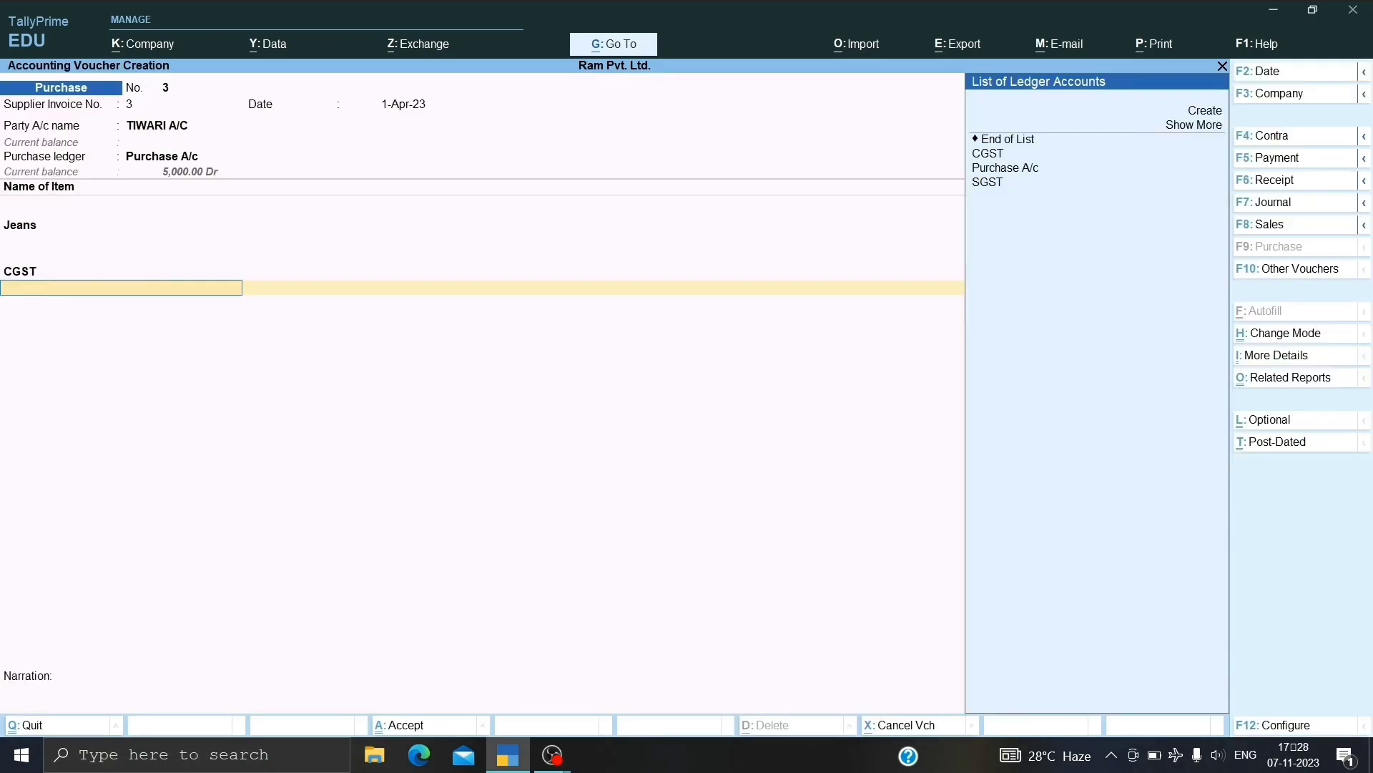
pyautogui.press('BackSpace')
pyautogui.press('BackSpace')
pyautogui.press('BackSpace')
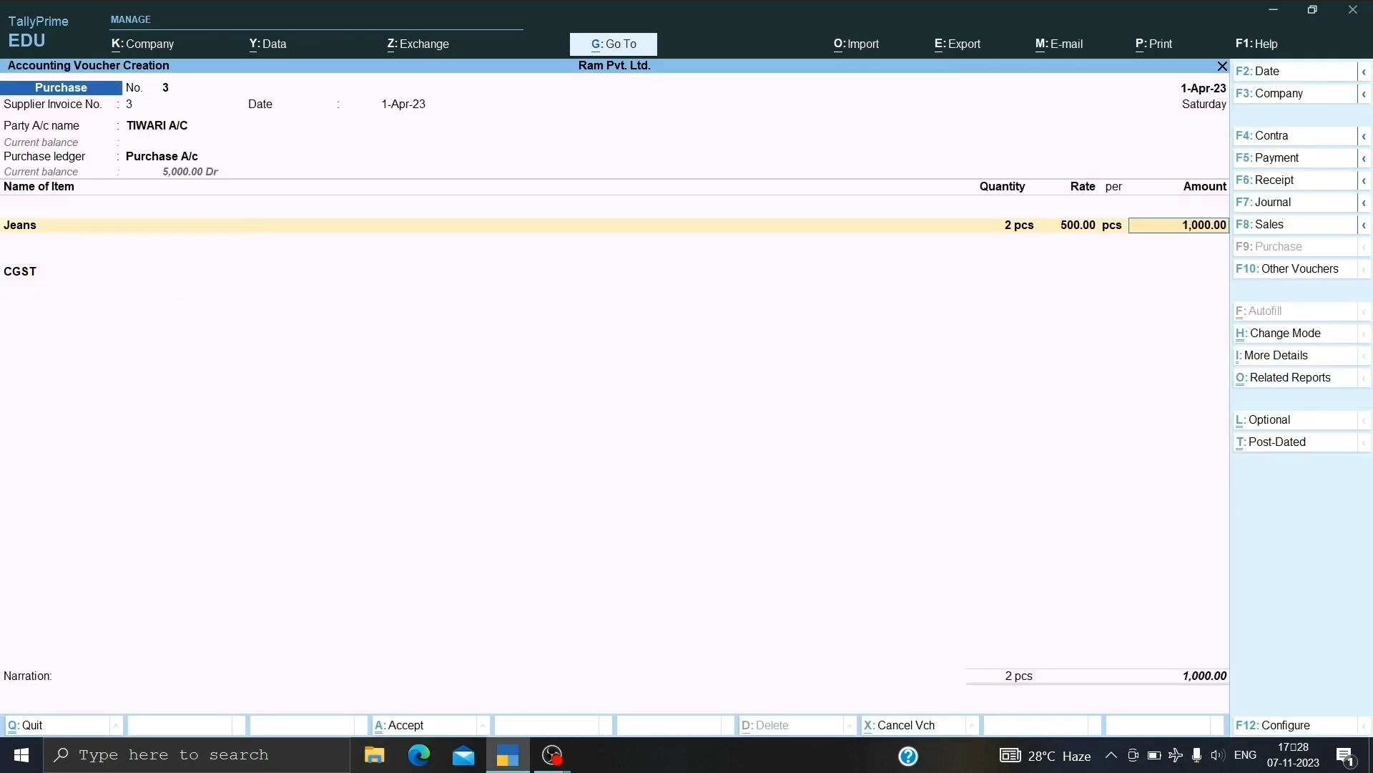
pyautogui.press('Return')
pyautogui.press('Return')
pyautogui.press('BackSpace')
# Create an IGST ledger under Duties & Taxes (GST, tax type IGST) charging 120.00.
pyautogui.press('alt')
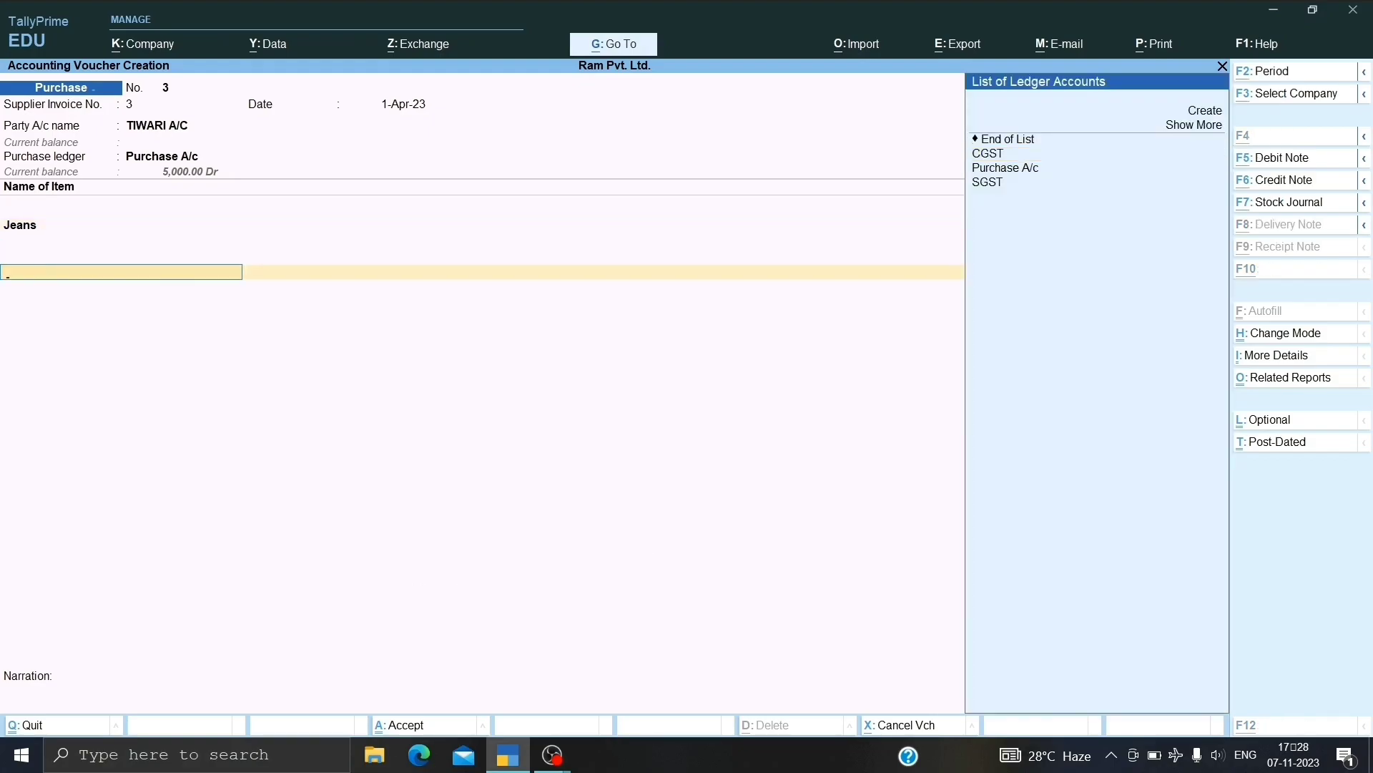
pyautogui.hotkey('alt', 'c')
pyautogui.write('IGST')
pyautogui.press('Return')
pyautogui.write('DUT')
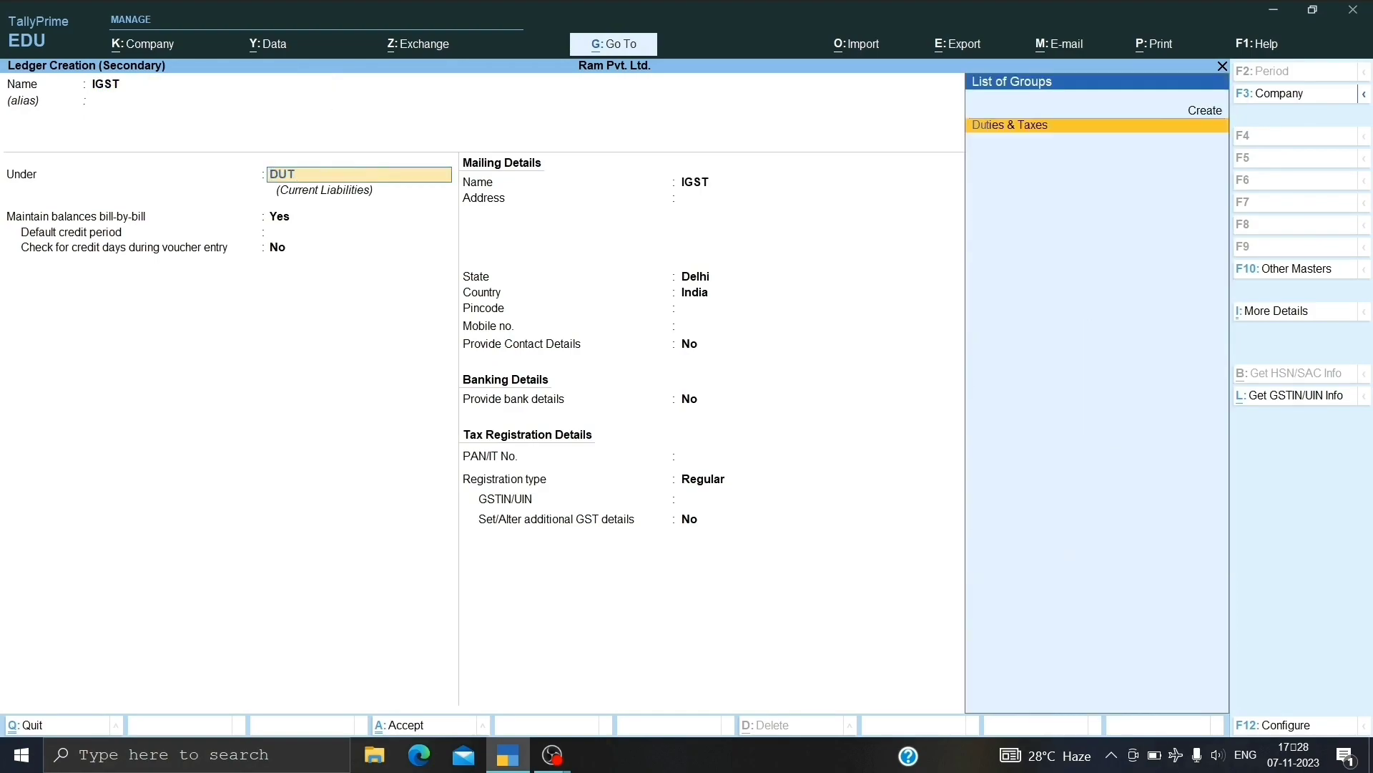
pyautogui.press('Return')
pyautogui.press('Up')
pyautogui.press('Return')
pyautogui.press('Down')
pyautogui.press('Up')
pyautogui.press('Return')
pyautogui.press('Return')
pyautogui.press('Return')
pyautogui.hotkey('ctrl', 'a')
pyautogui.press('Return')
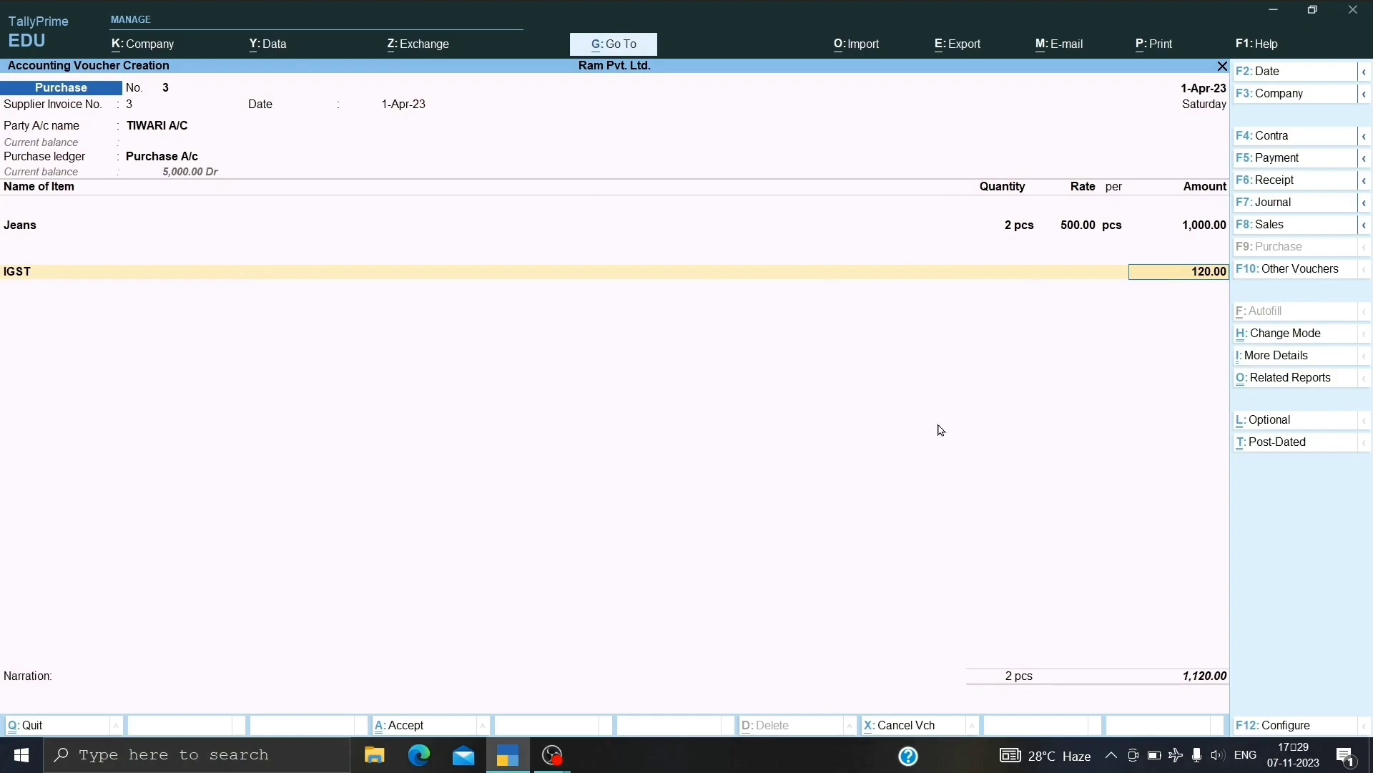
# Save purchase voucher 3 and start voucher 4 with supplier invoice number 4.
pyautogui.hotkey('ctrl', 'a')
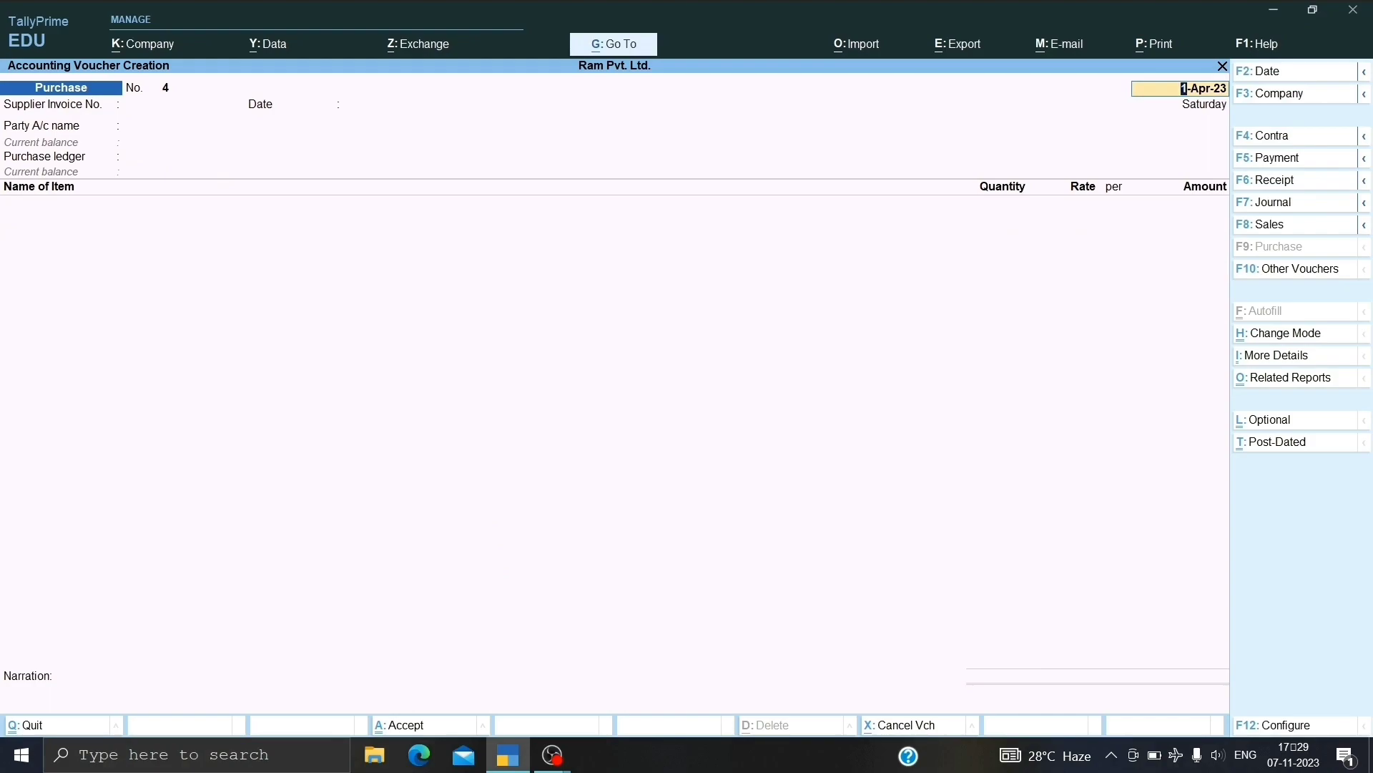
pyautogui.press('Return')
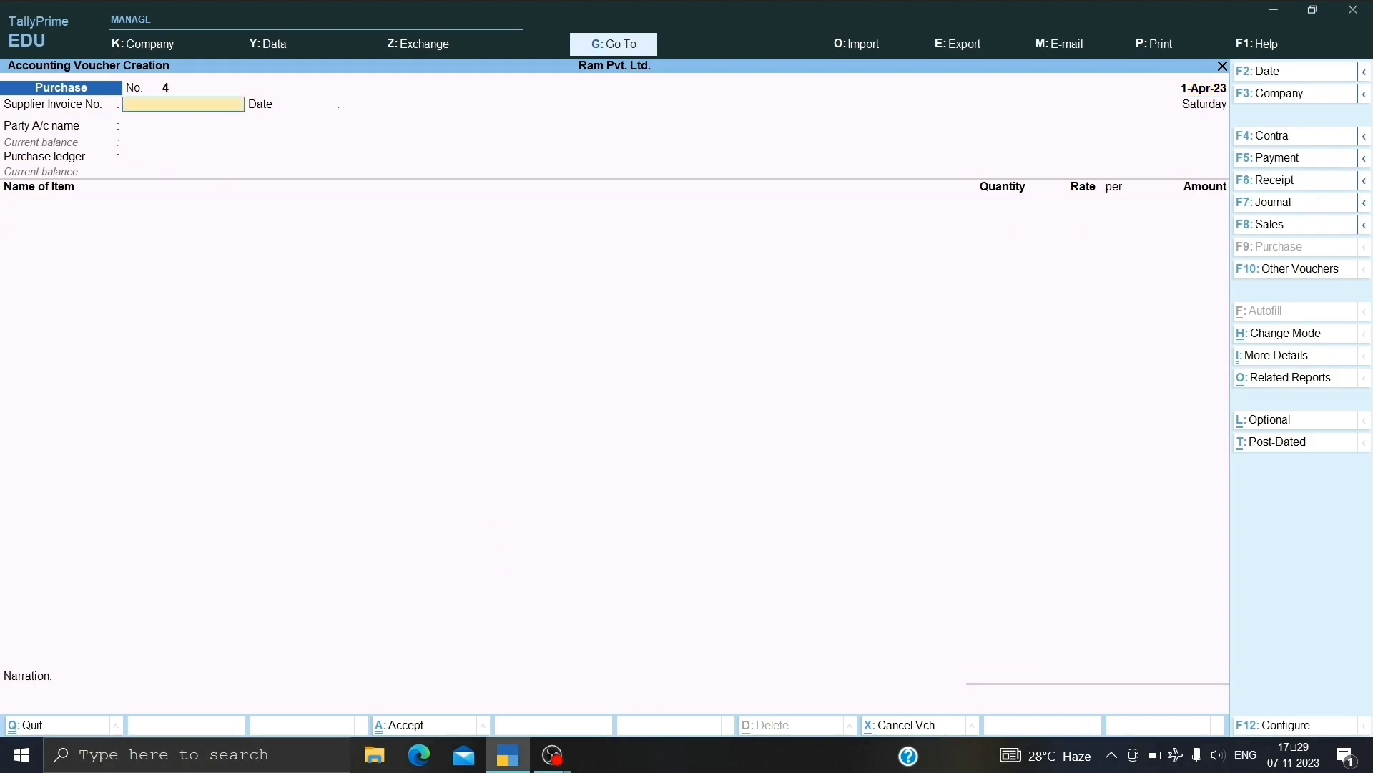
pyautogui.write('4')
pyautogui.press('Return')
pyautogui.press('Return')
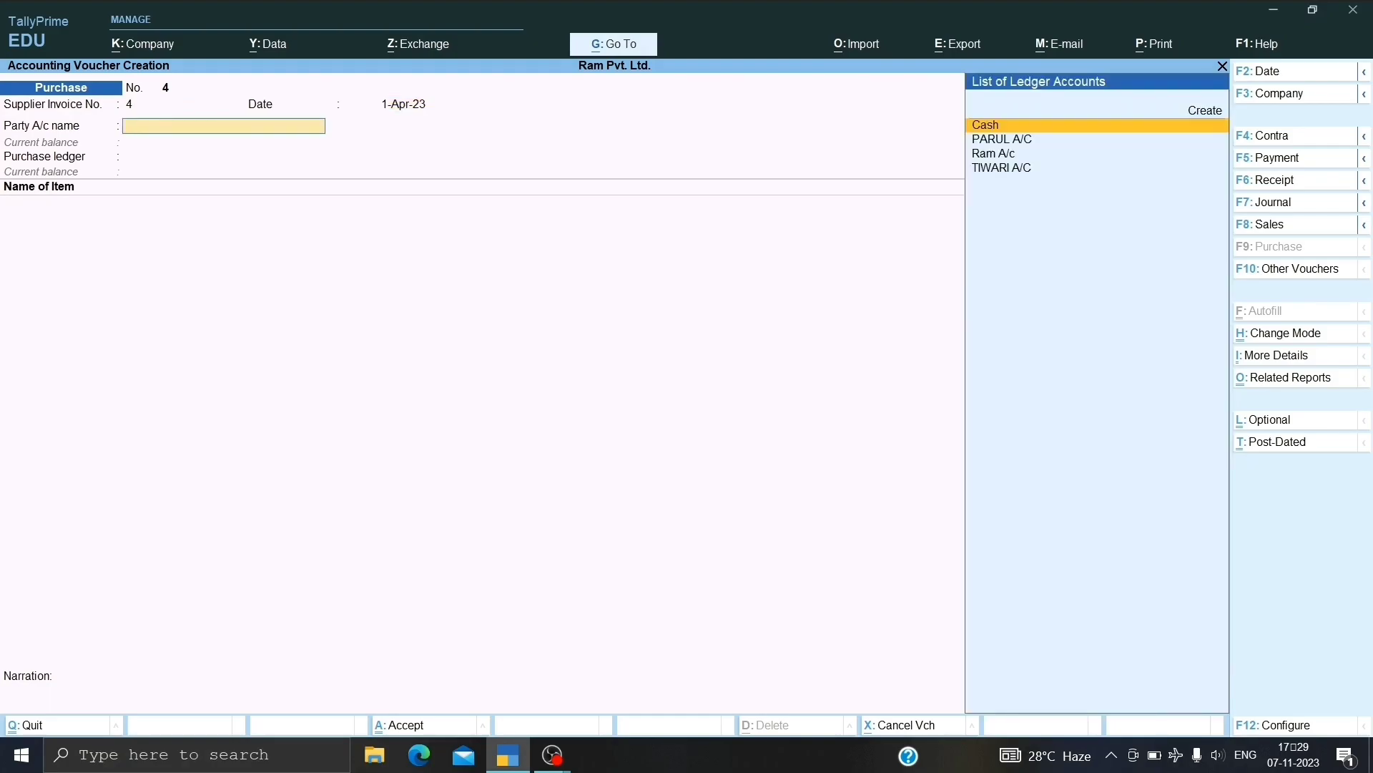
# Create the supplier ledger under Sundry Creditors, Delhi, Regular registration, with its GSTIN.
pyautogui.hotkey('alt', 'c')
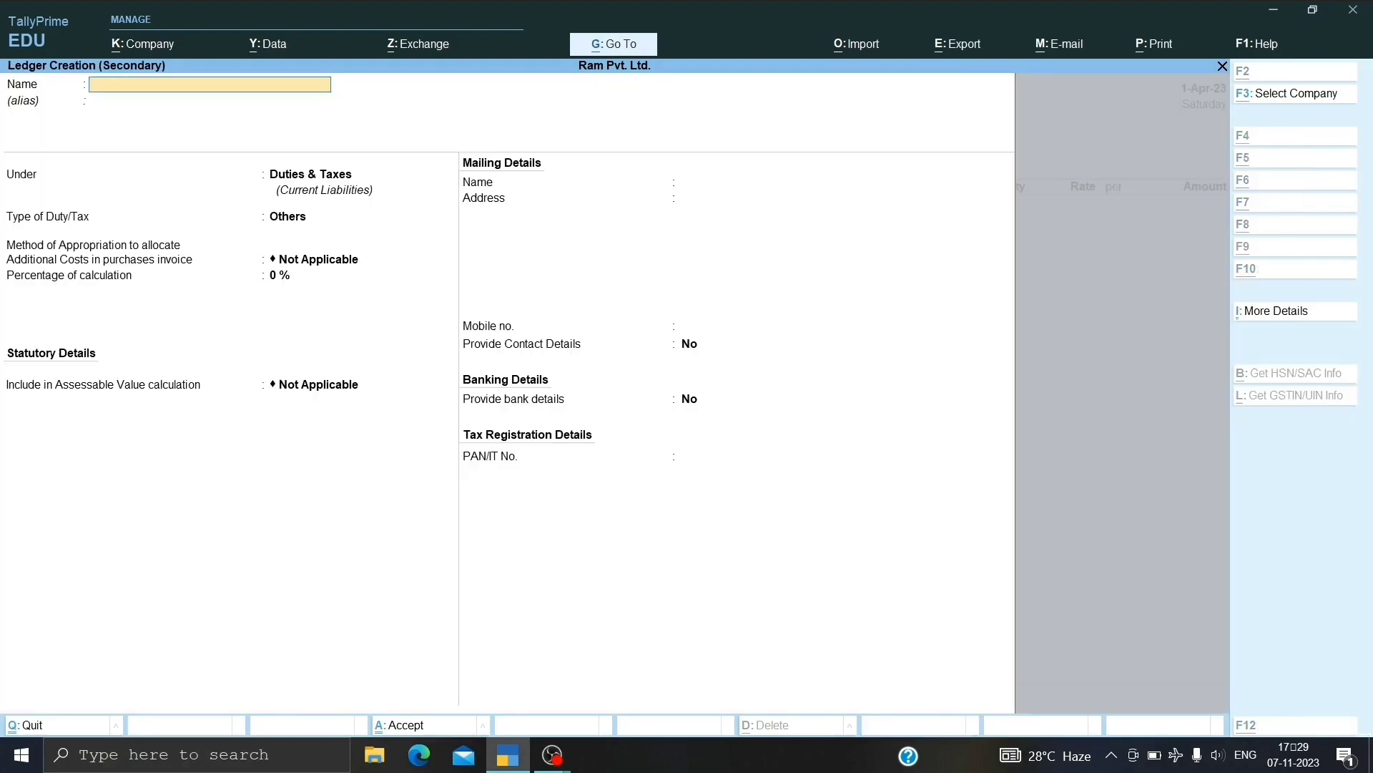
pyautogui.write('Njij')
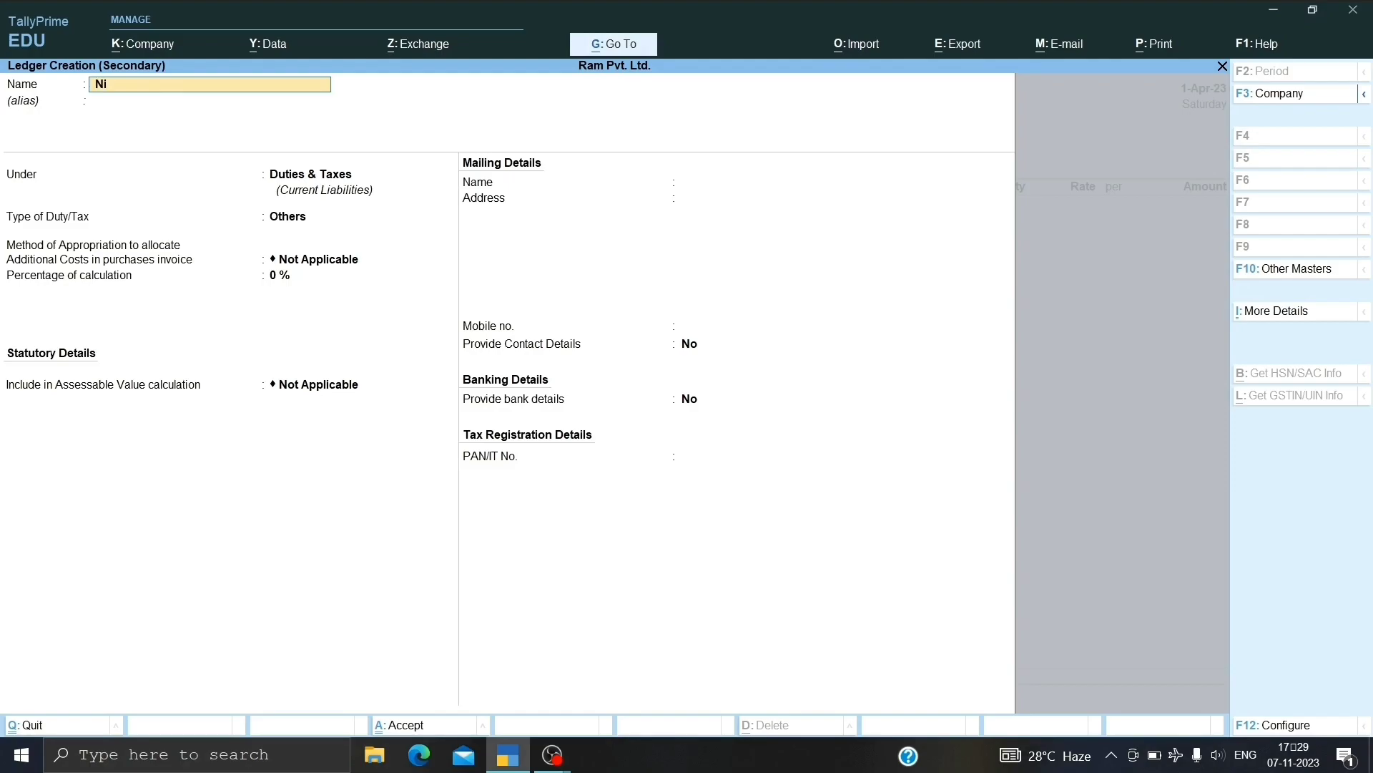
pyautogui.write('n Ac')
pyautogui.press('Return')
pyautogui.press('Return')
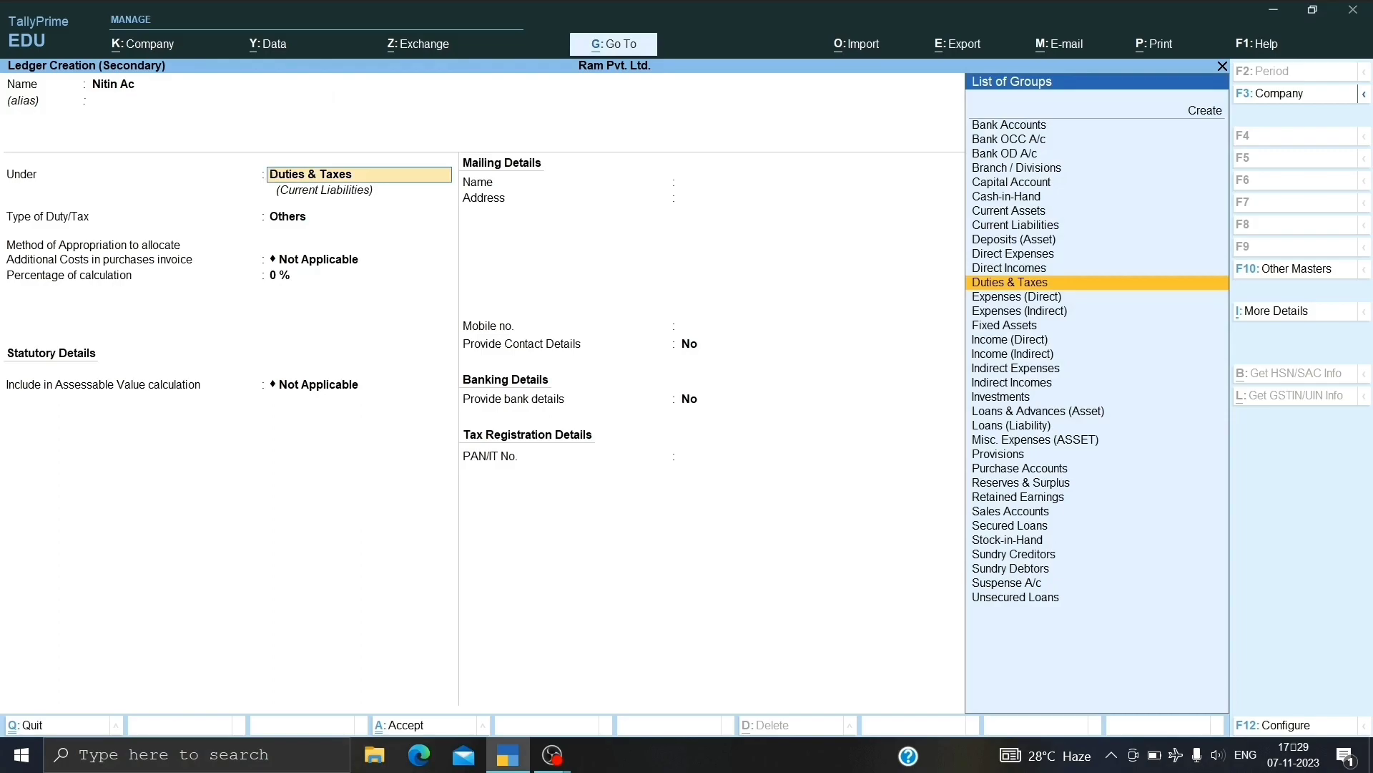
pyautogui.write('Sundr')
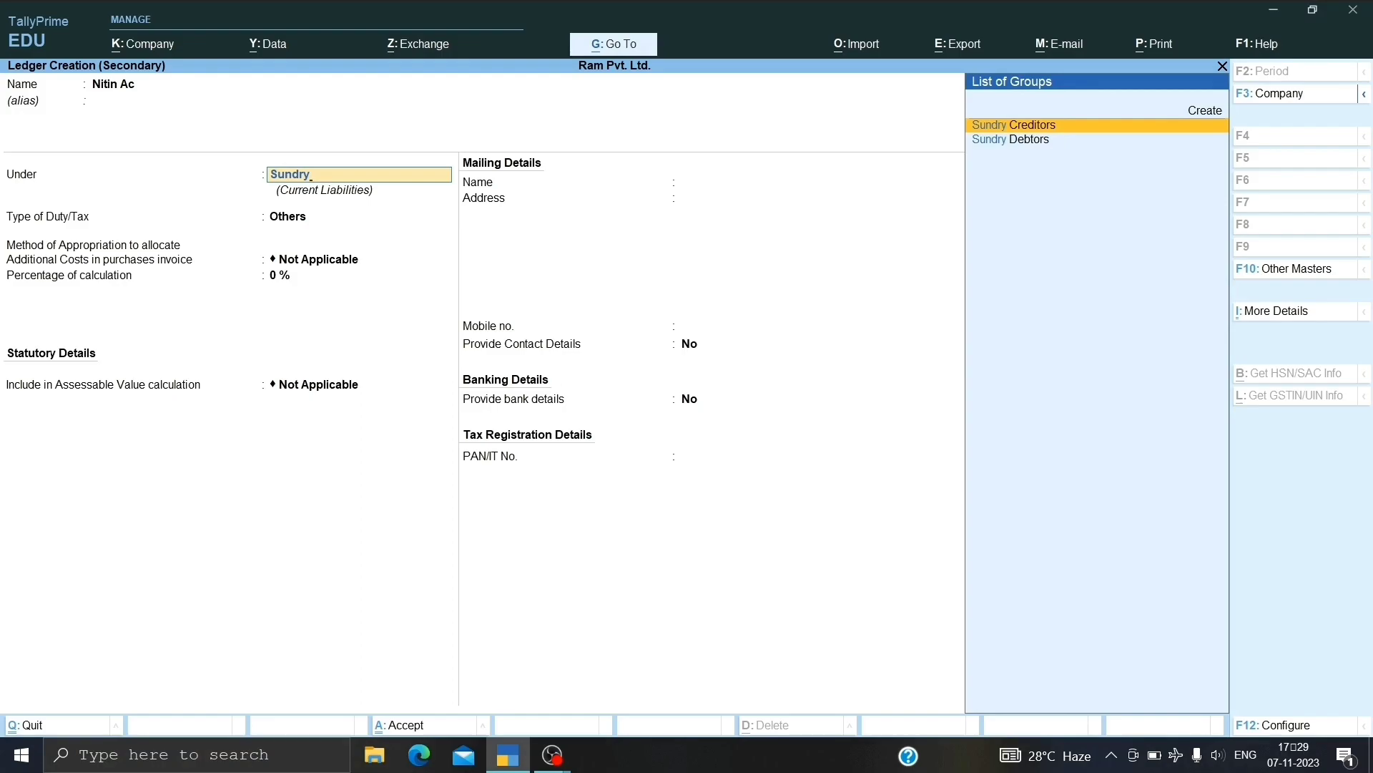
pyautogui.write('y')
pyautogui.press('Return')
pyautogui.press('Return')
pyautogui.press('Return')
pyautogui.press('Return')
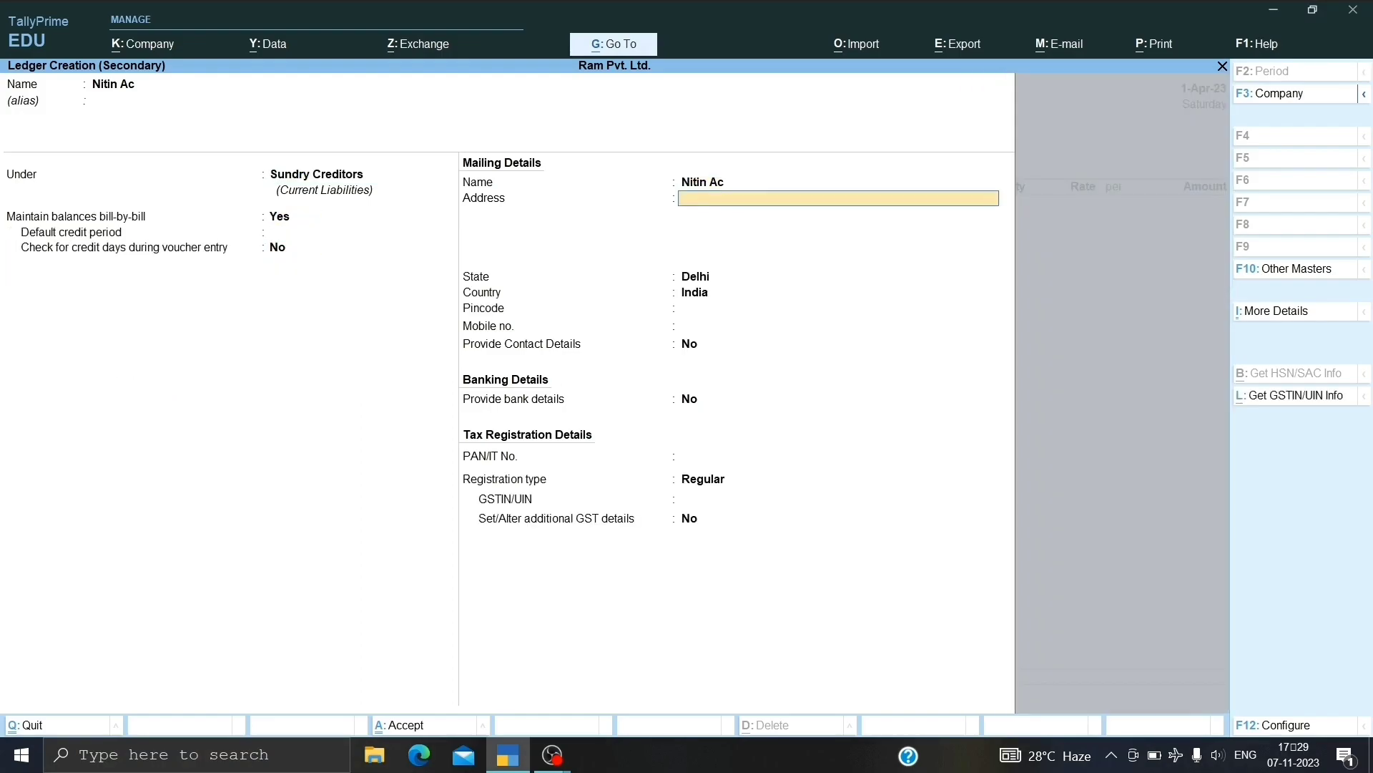
pyautogui.press('Return')
pyautogui.press('Return')
pyautogui.press('Return')
pyautogui.press('Return')
pyautogui.press('Return')
pyautogui.press('Return')
pyautogui.press('Return')
pyautogui.press('Return')
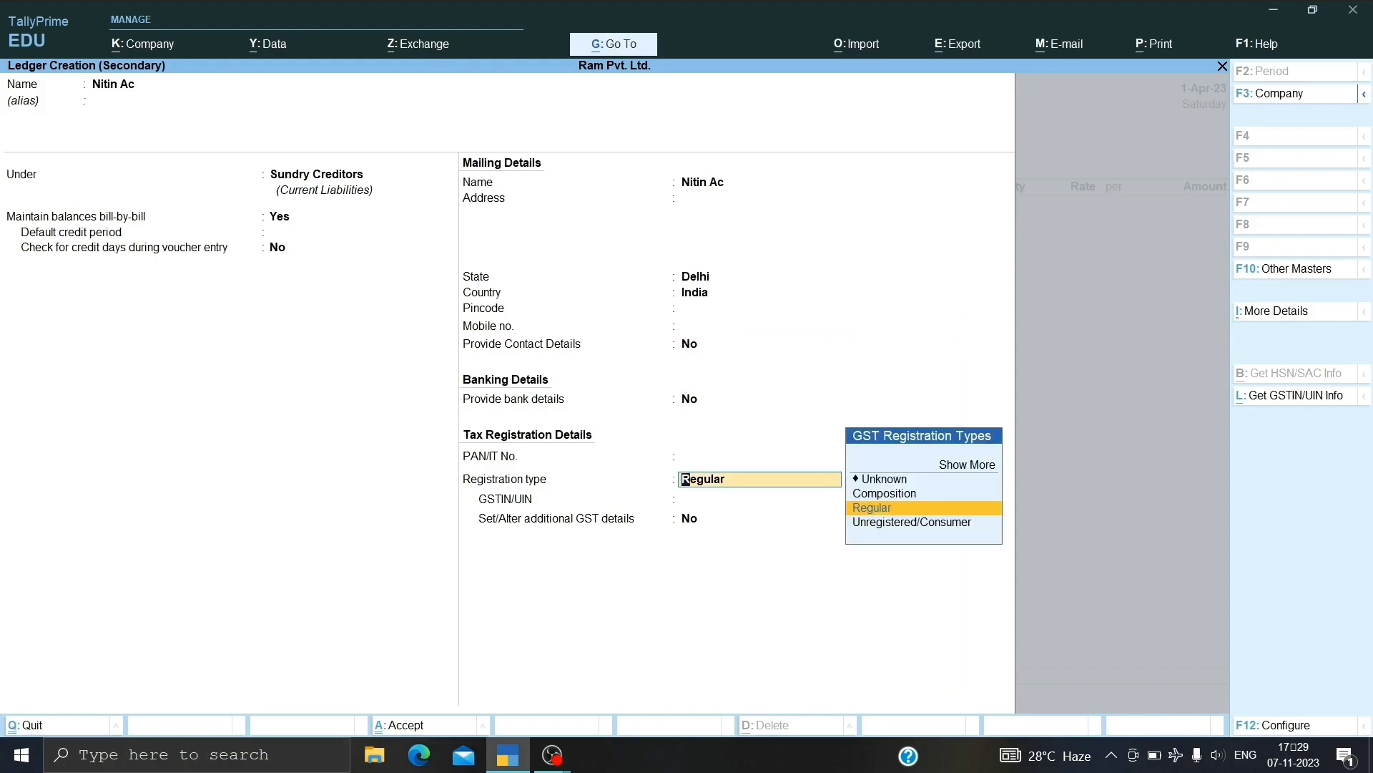
pyautogui.press('Return')
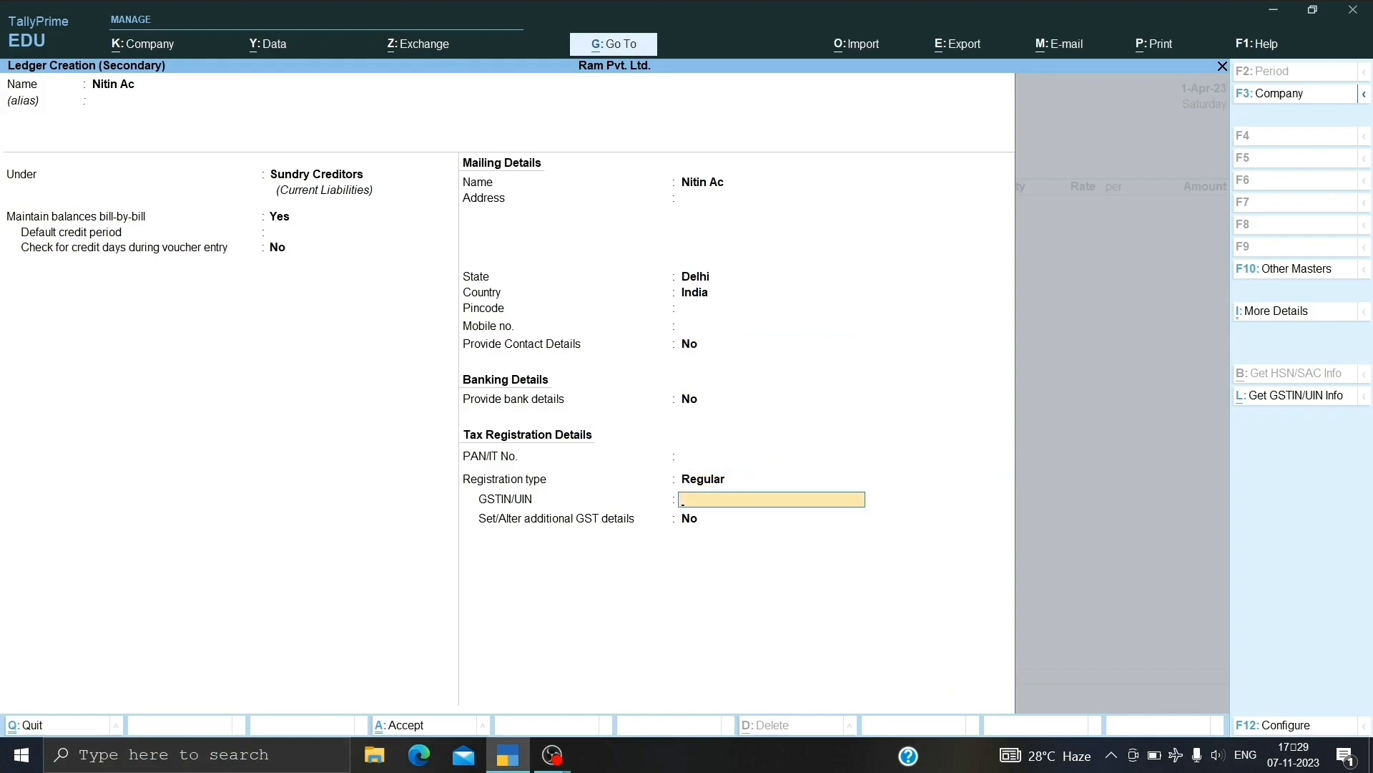
pyautogui.write('DL5465KJBHK56')
pyautogui.press('Return')
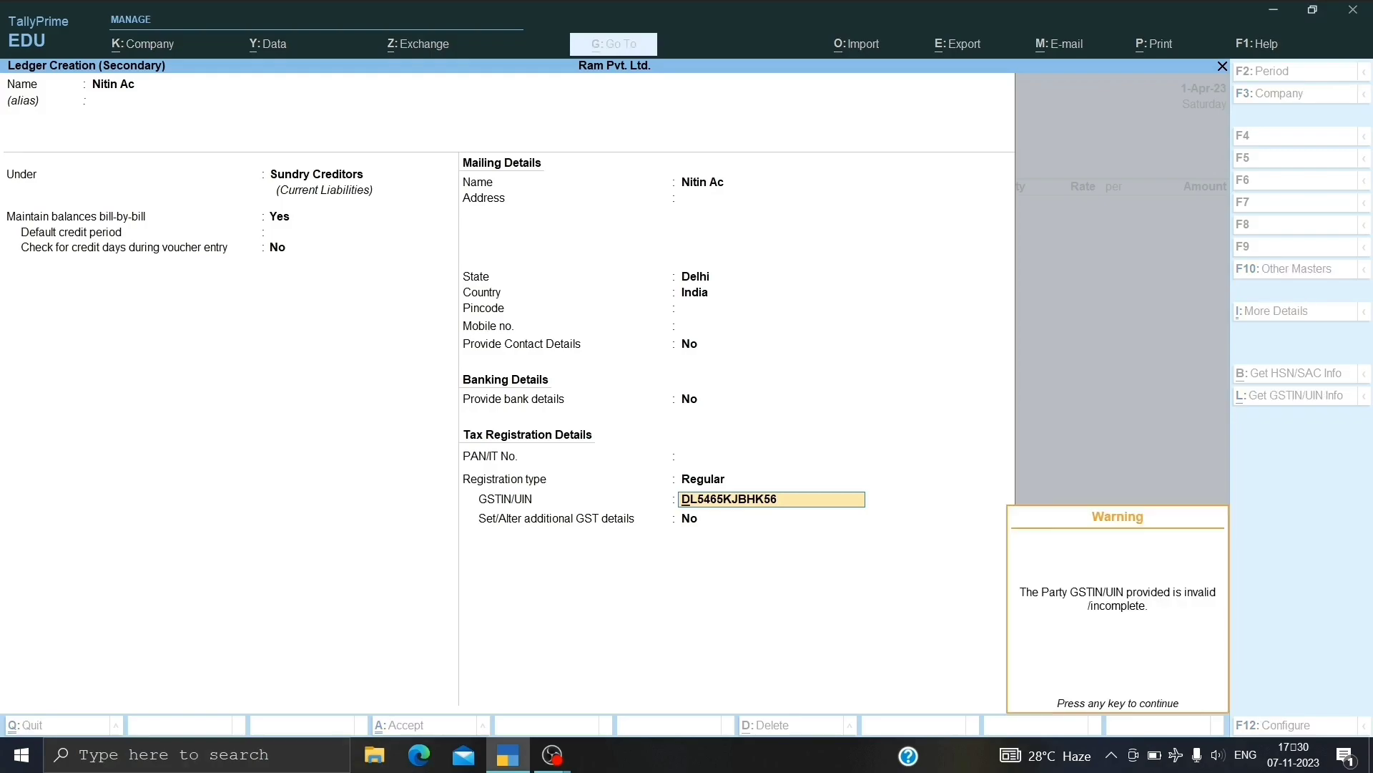
pyautogui.press('Return')
pyautogui.press('Return')
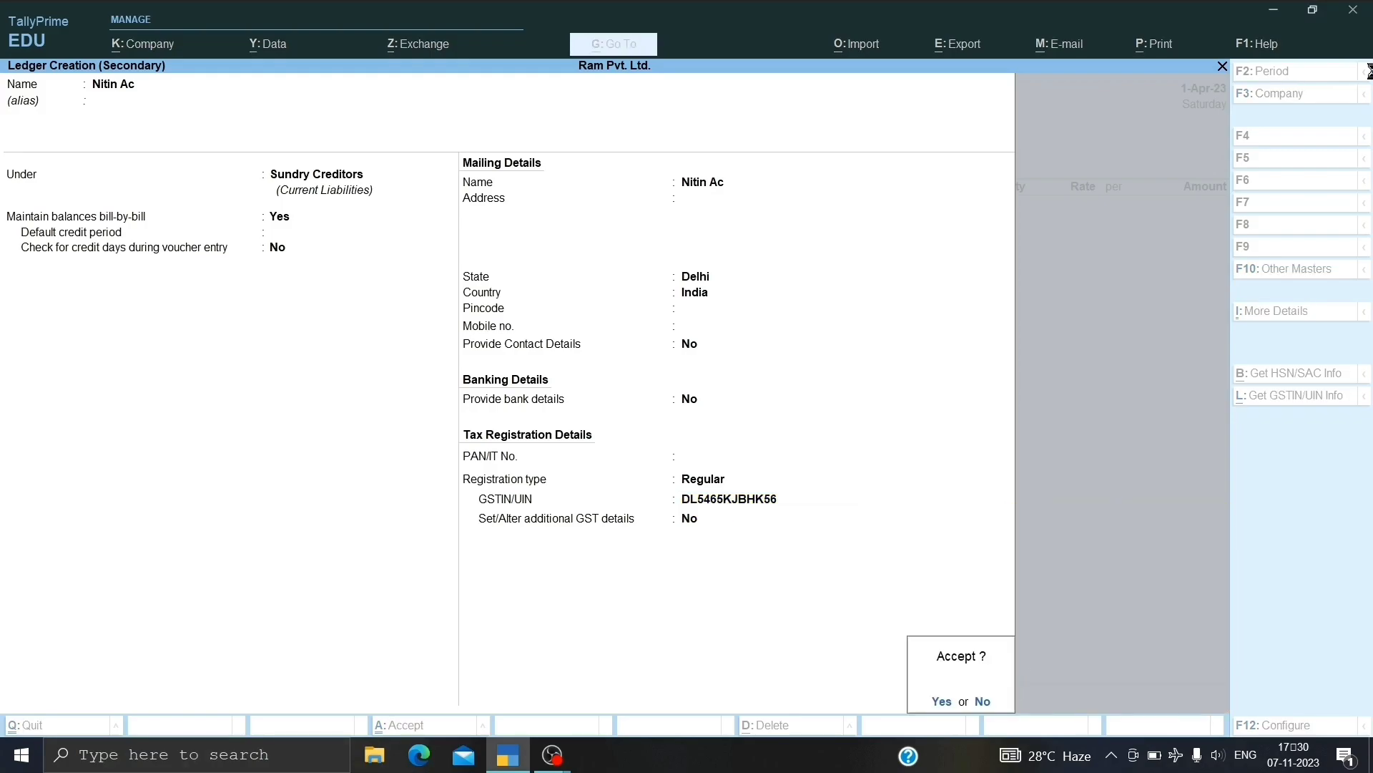
pyautogui.press('Return')
pyautogui.press('Return')
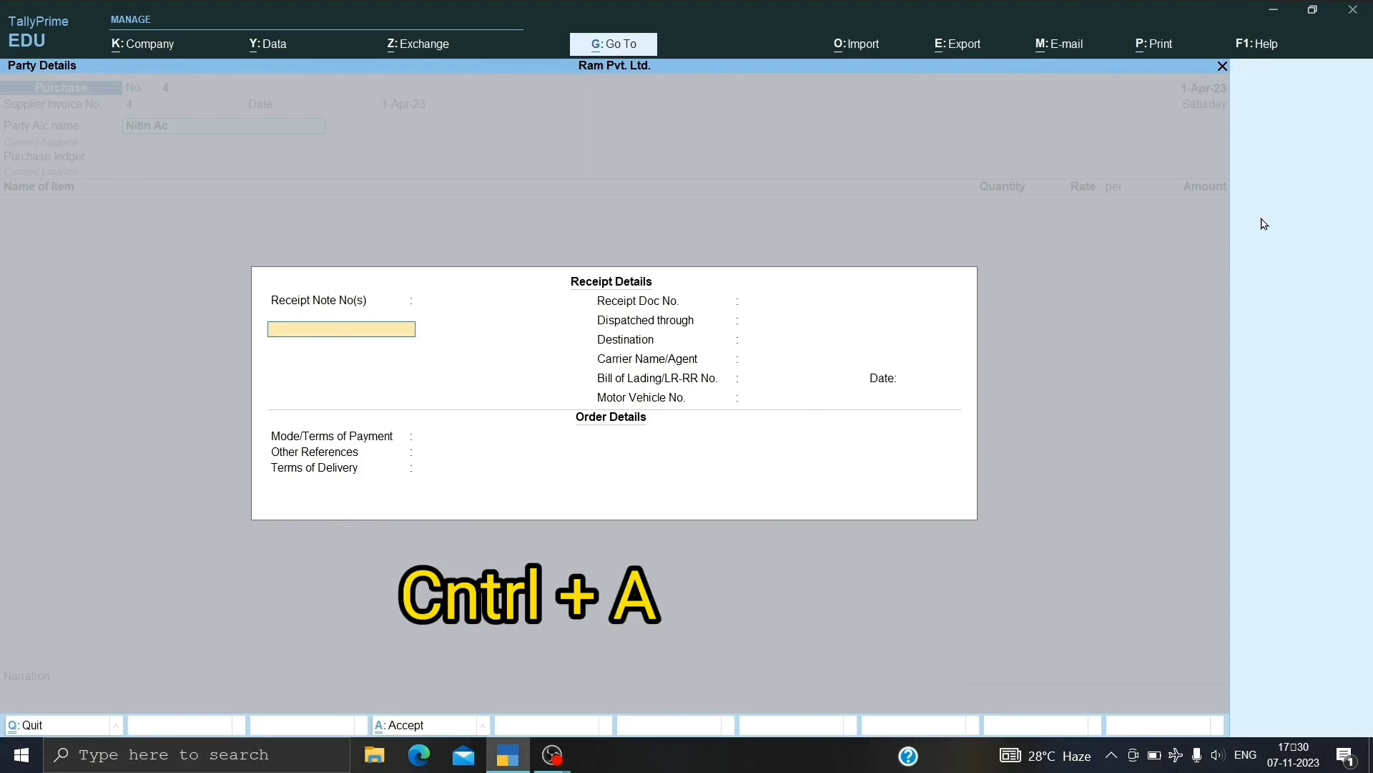
# Accept party details, choose Purchase A/c and create a T-Shirt stock item in pcs.
pyautogui.press('Escape')
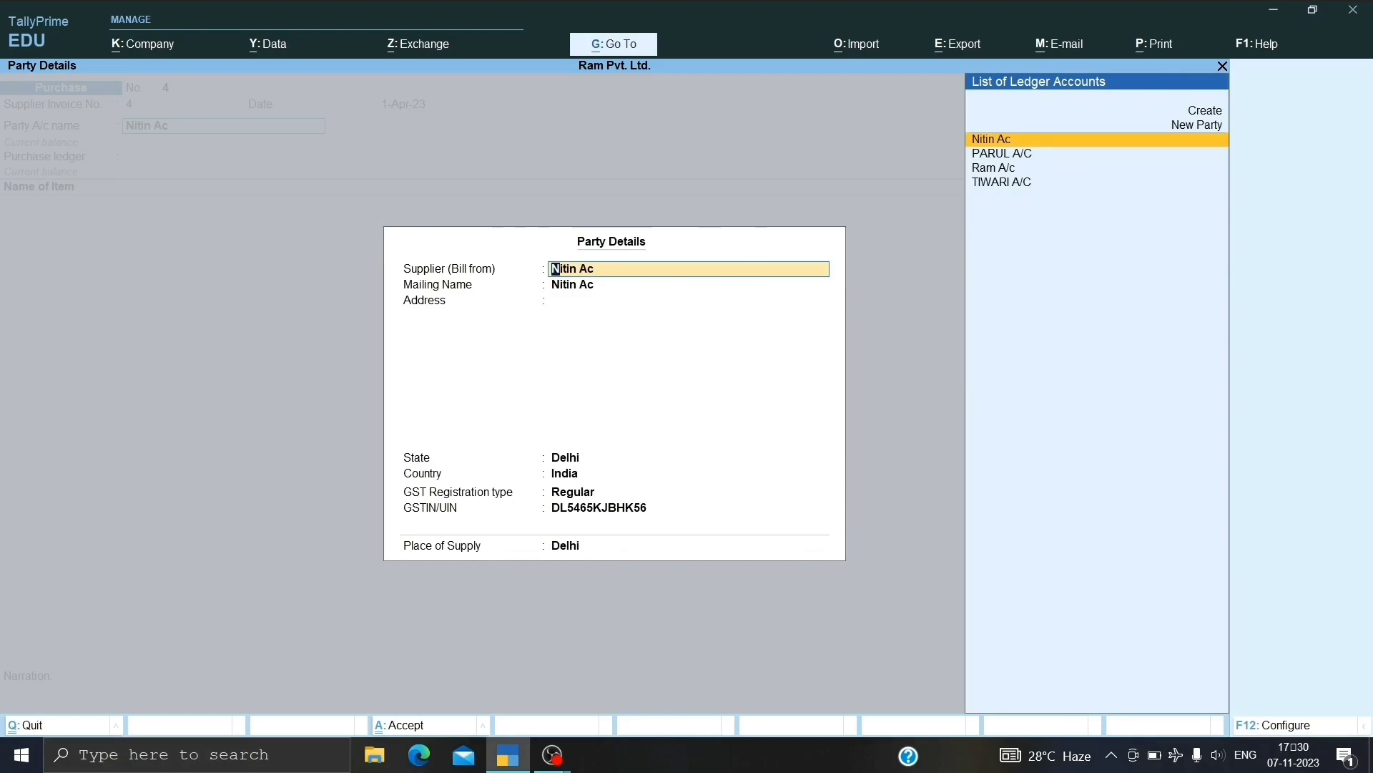
pyautogui.hotkey('ctrl', 'a')
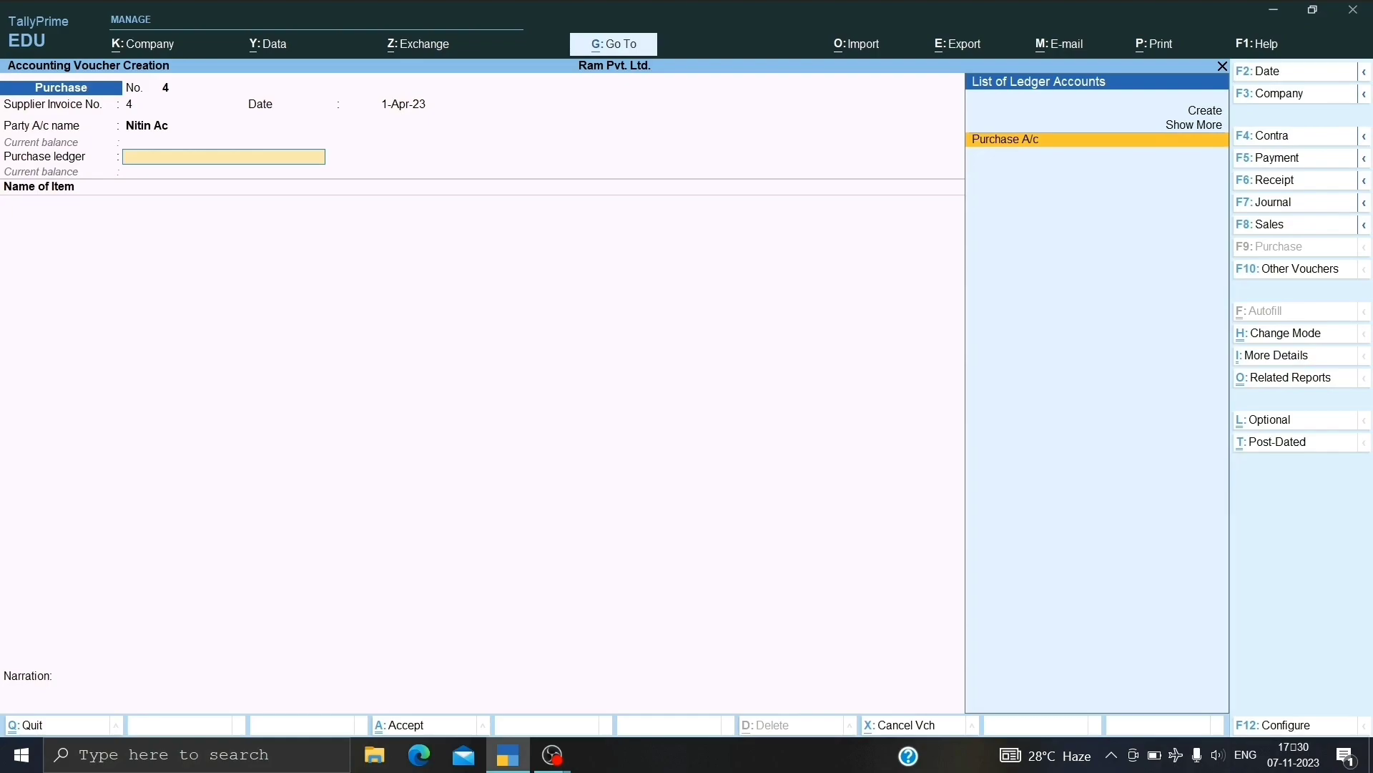
pyautogui.press('Return')
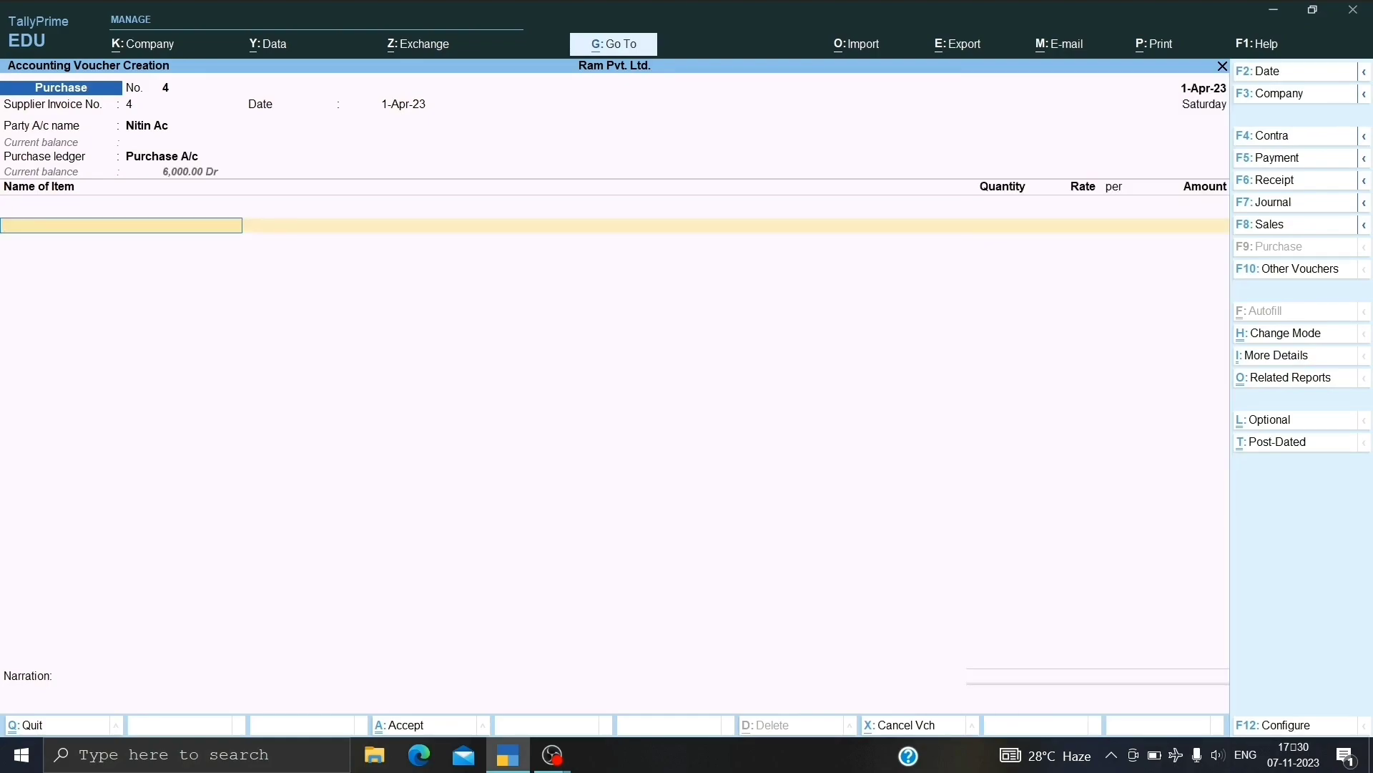
pyautogui.hotkey('alt', 'c')
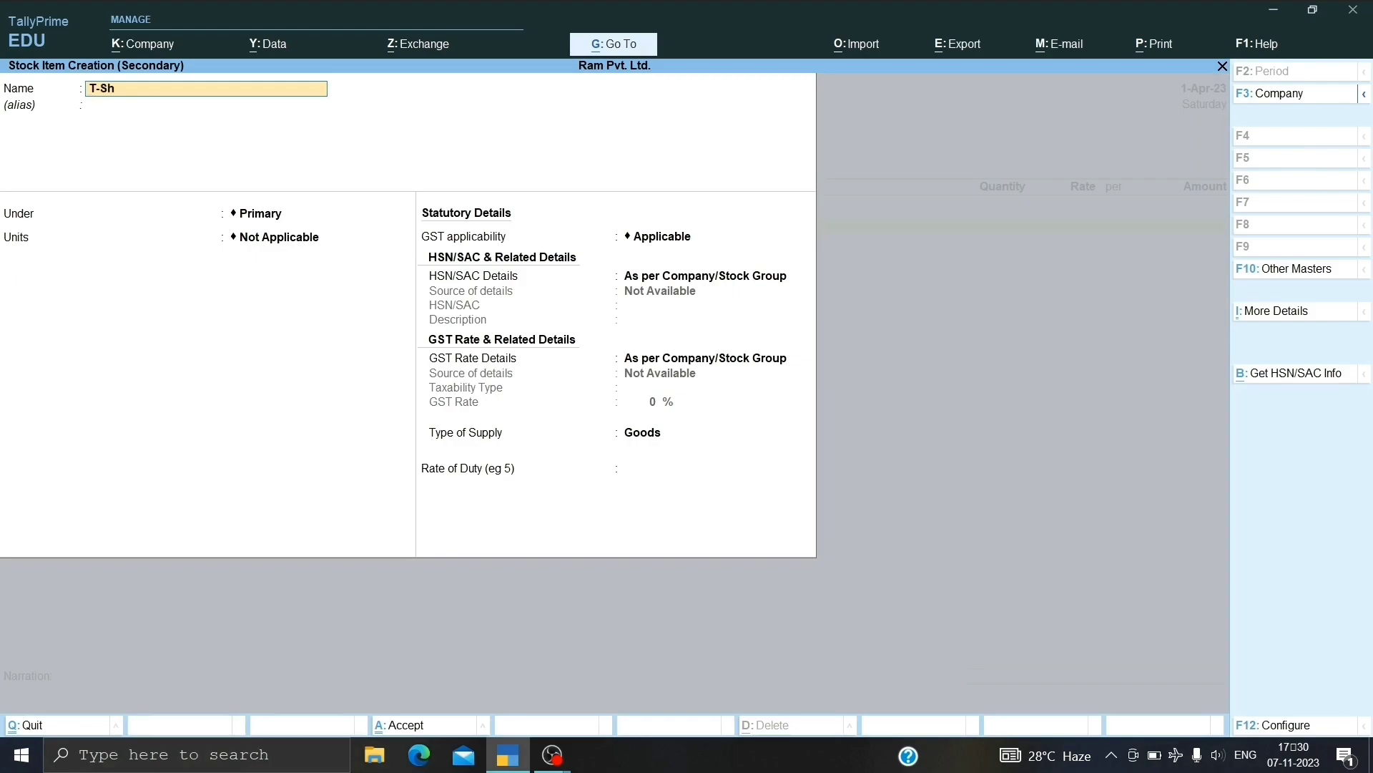
pyautogui.press('Return')
pyautogui.press('Return')
pyautogui.press('Return')
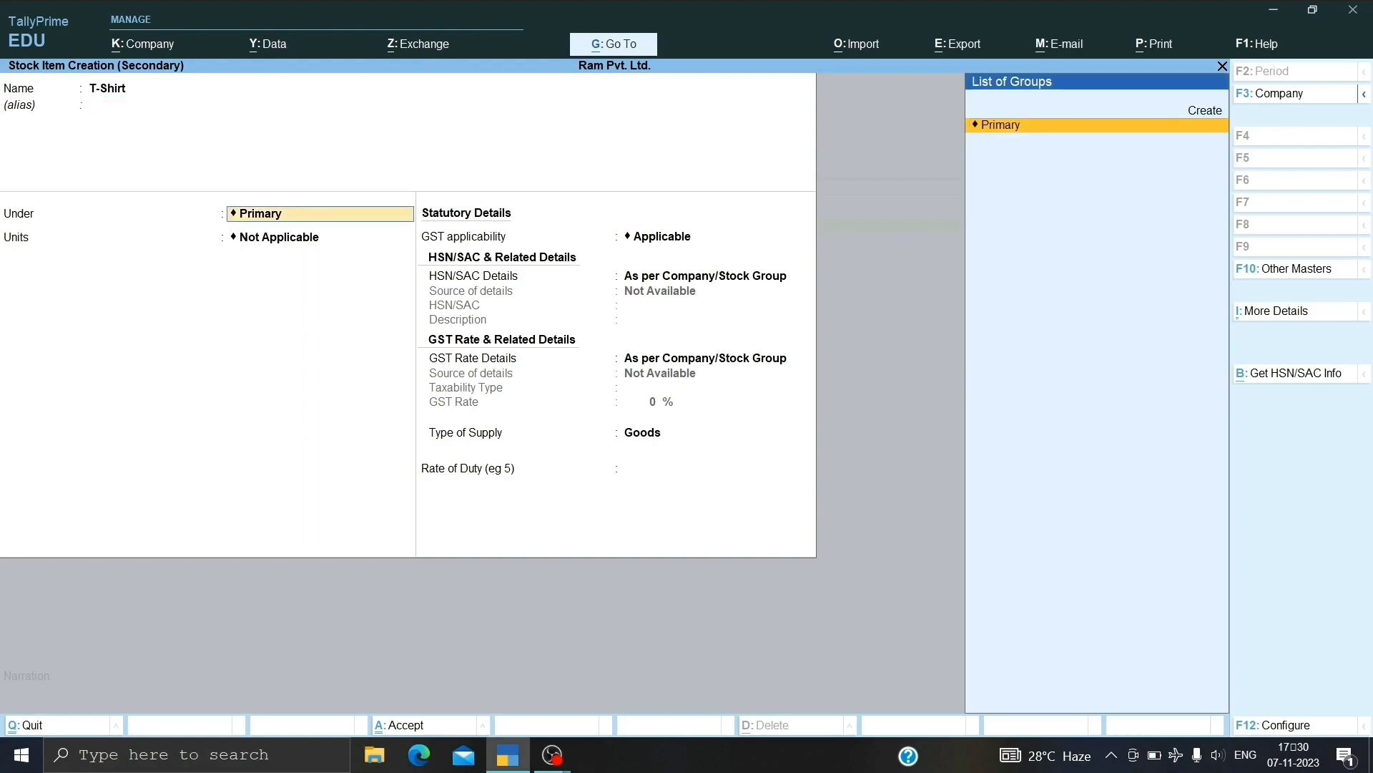
pyautogui.press('Down')
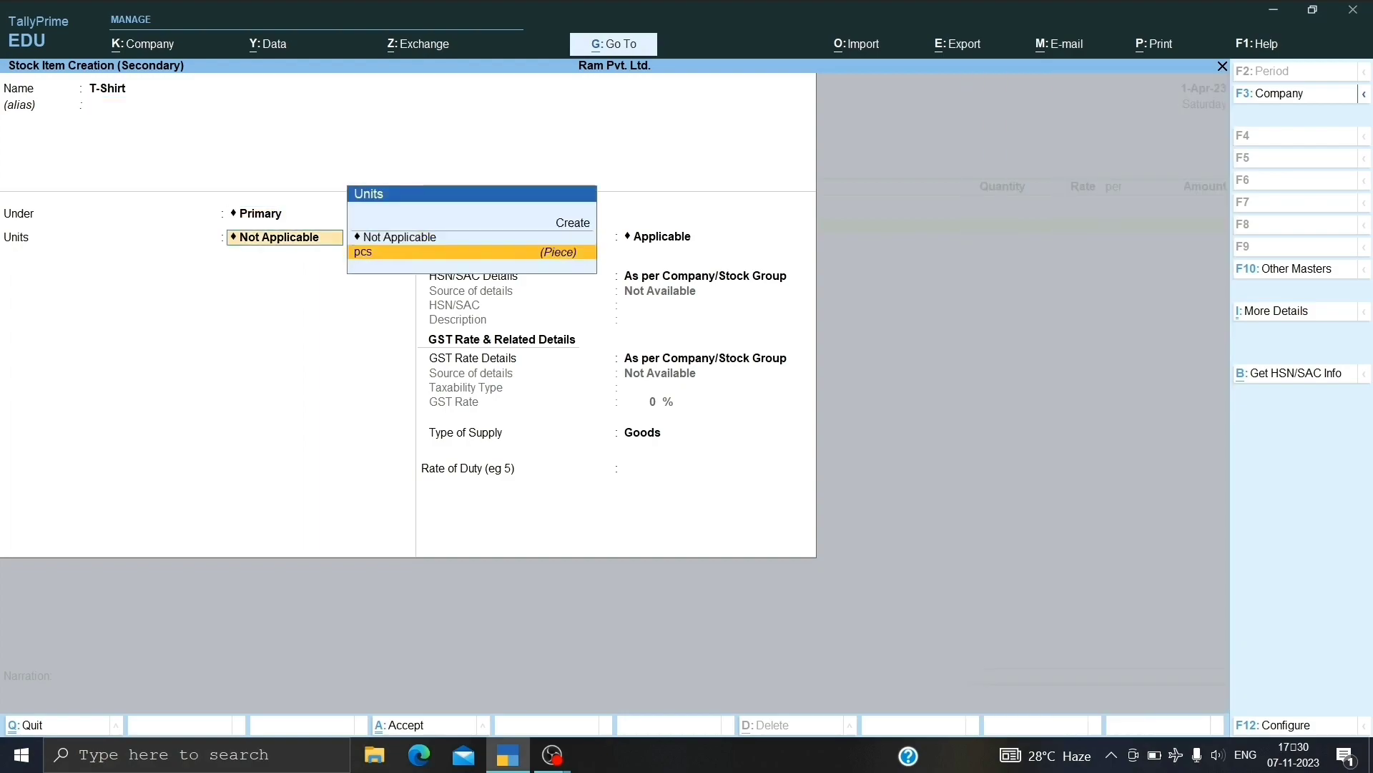
pyautogui.press('Return')
pyautogui.press('Return')
pyautogui.press('Return')
pyautogui.press('Return')
pyautogui.press('Return')
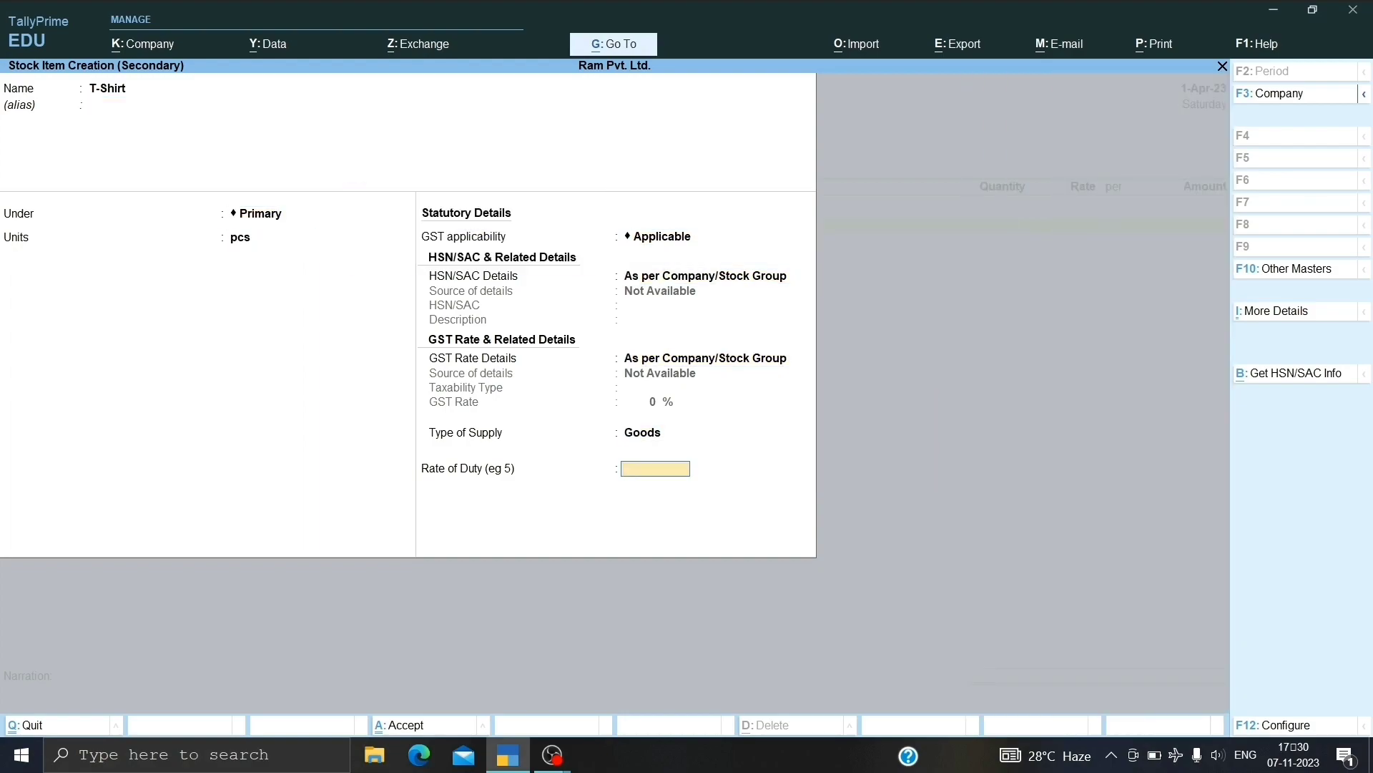
pyautogui.press('Return')
pyautogui.press('Return')
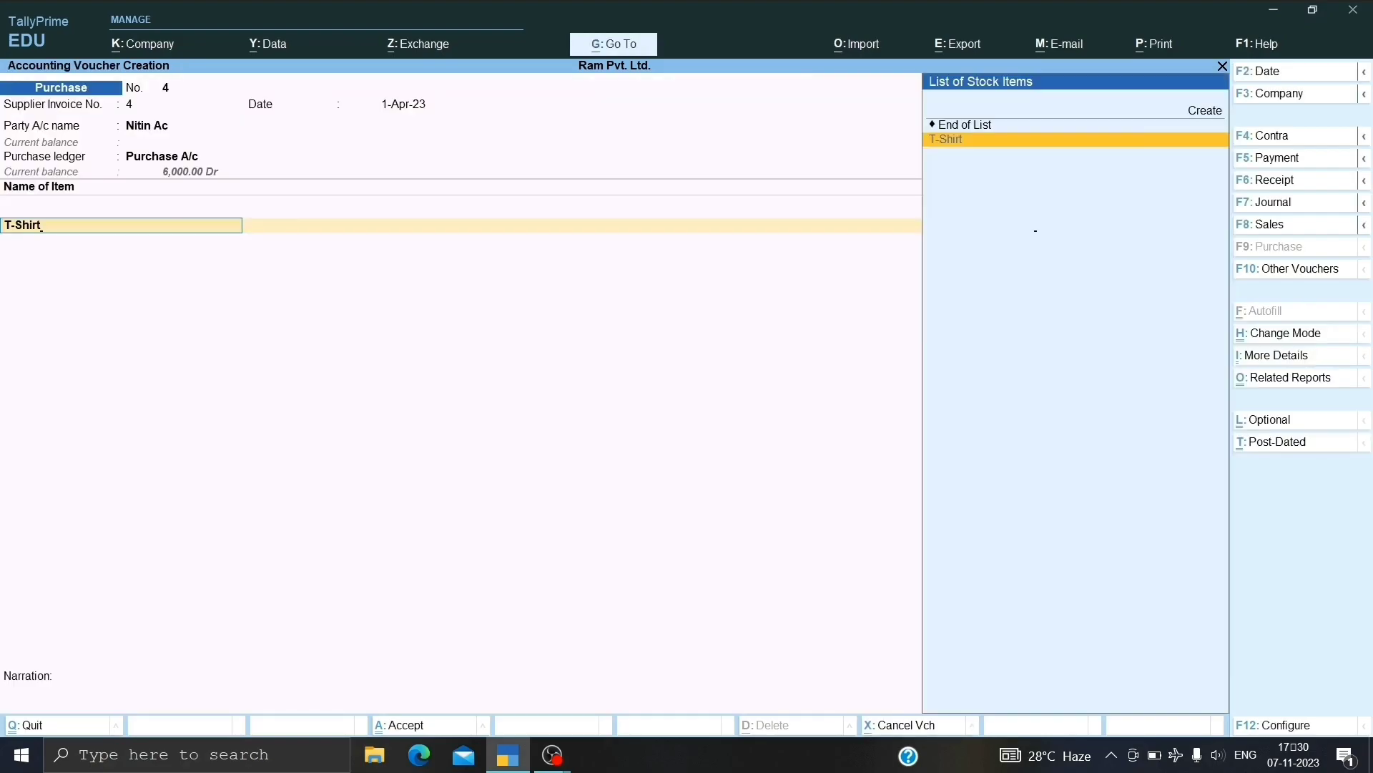
# Enter 5 pcs of T-Shirt at a rate of 500.
pyautogui.press('Return')
pyautogui.write('5')
pyautogui.press('Return')
pyautogui.write('500')
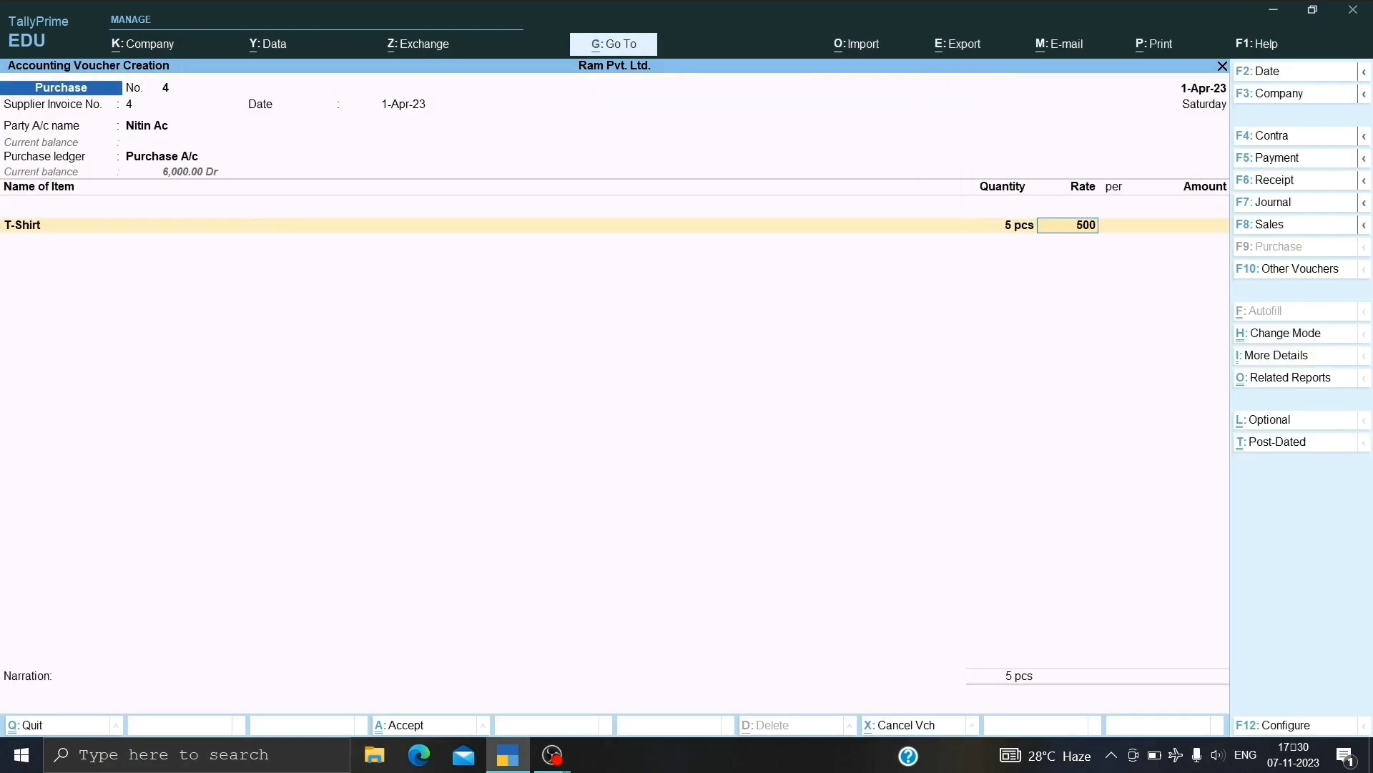
pyautogui.press('Return')
pyautogui.press('Return')
pyautogui.press('Return')
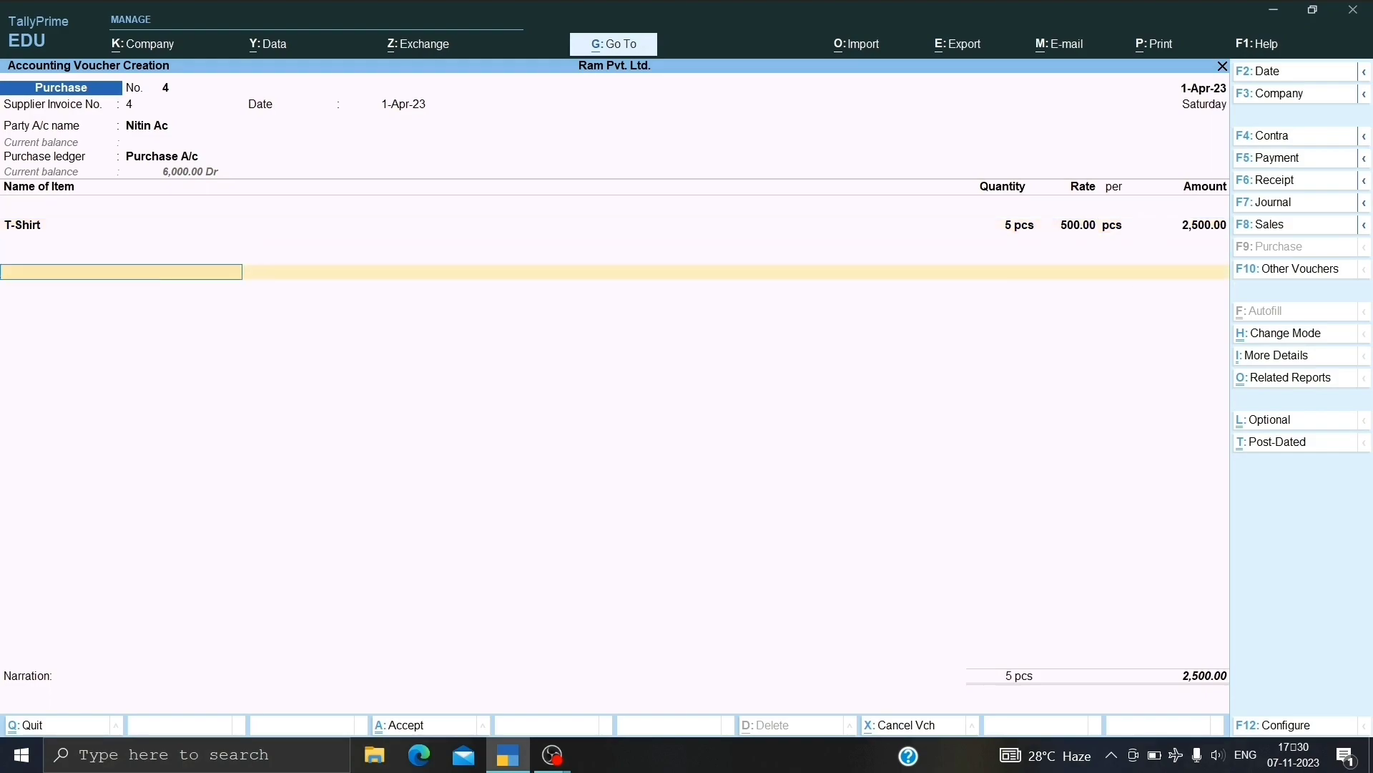
# Add CGST and SGST ledger rows under the T-Shirt line.
pyautogui.press('Return')
pyautogui.press('Down')
pyautogui.press('Down')
pyautogui.press('Down')
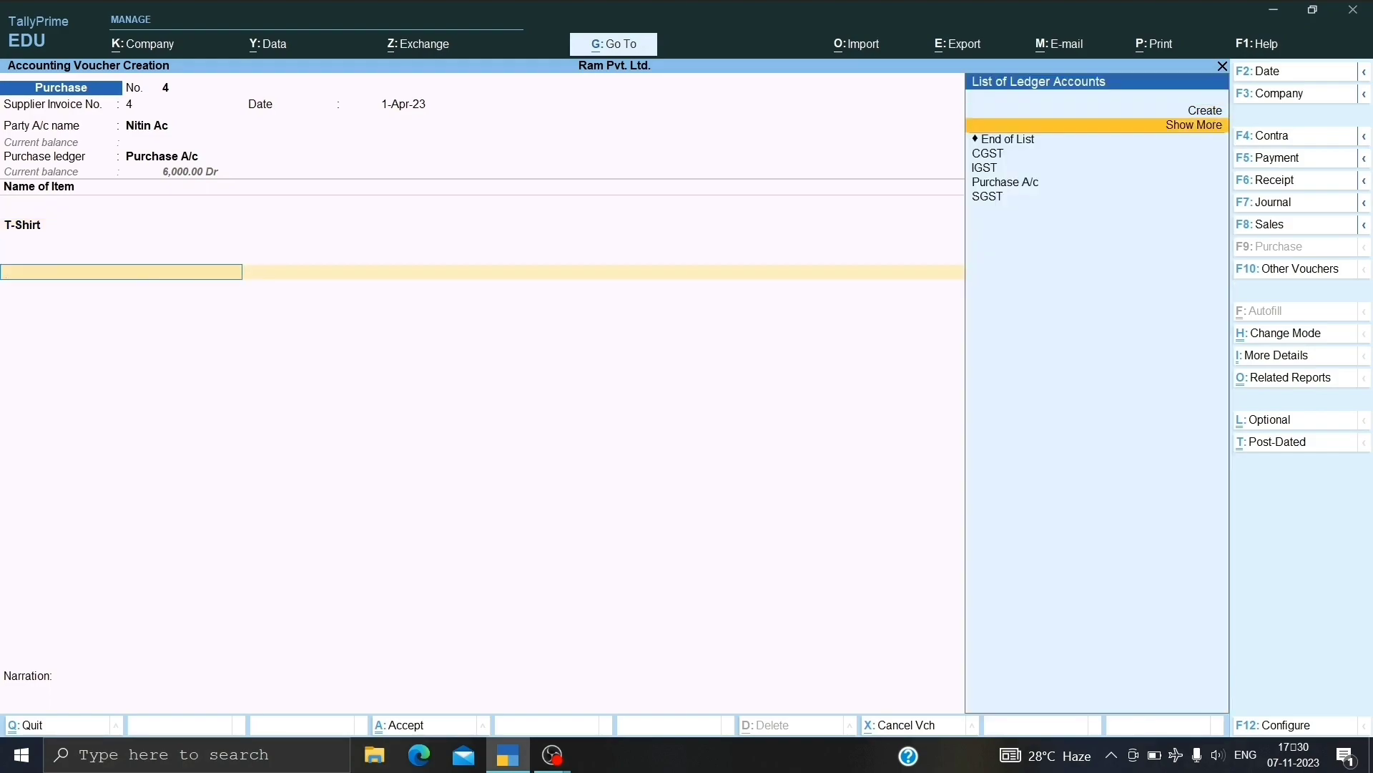
pyautogui.press('Return')
pyautogui.press('Return')
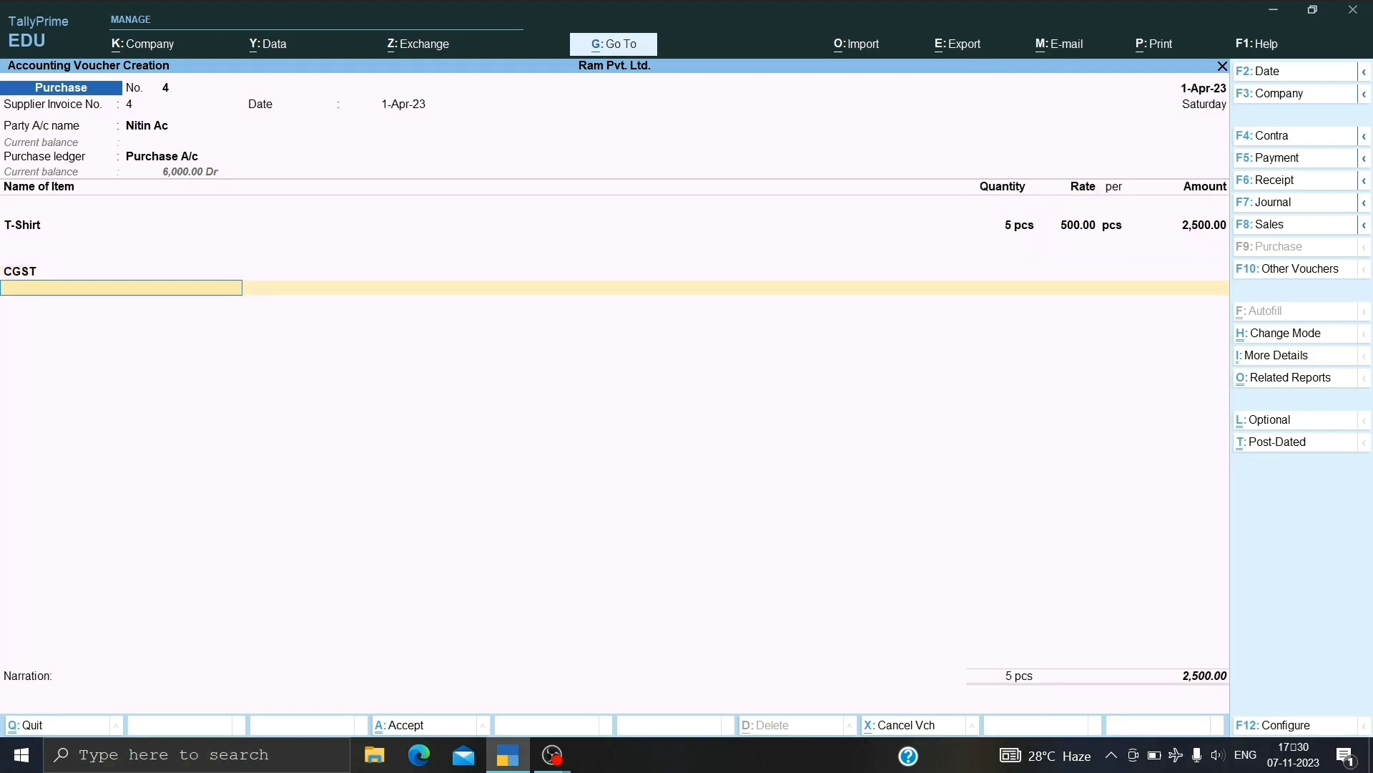
pyautogui.press('Down')
pyautogui.press('Down')
pyautogui.press('Down')
pyautogui.press('Down')
pyautogui.press('Down')
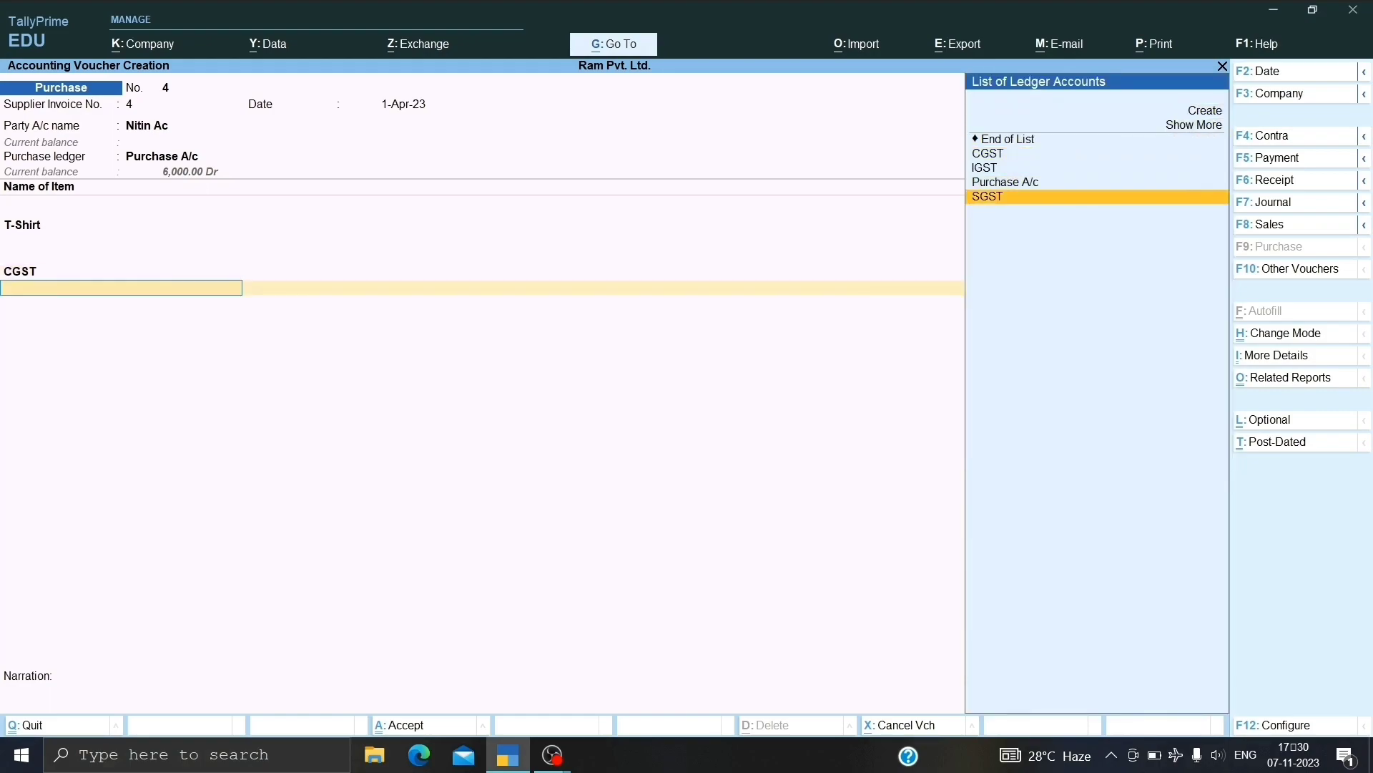
pyautogui.press('Return')
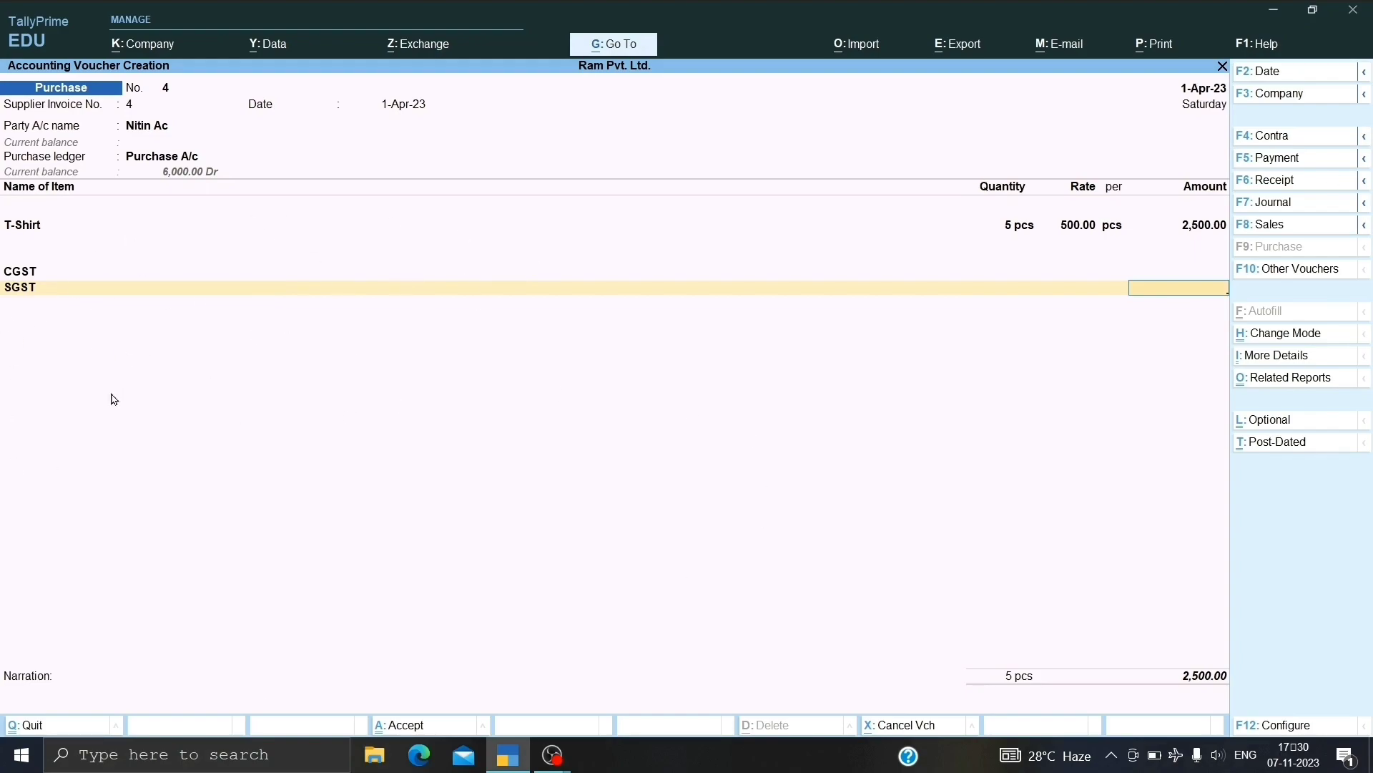
# Check the detailed GST tax analysis, which shows no tax rate specified.
pyautogui.hotkey('alt', 'a')
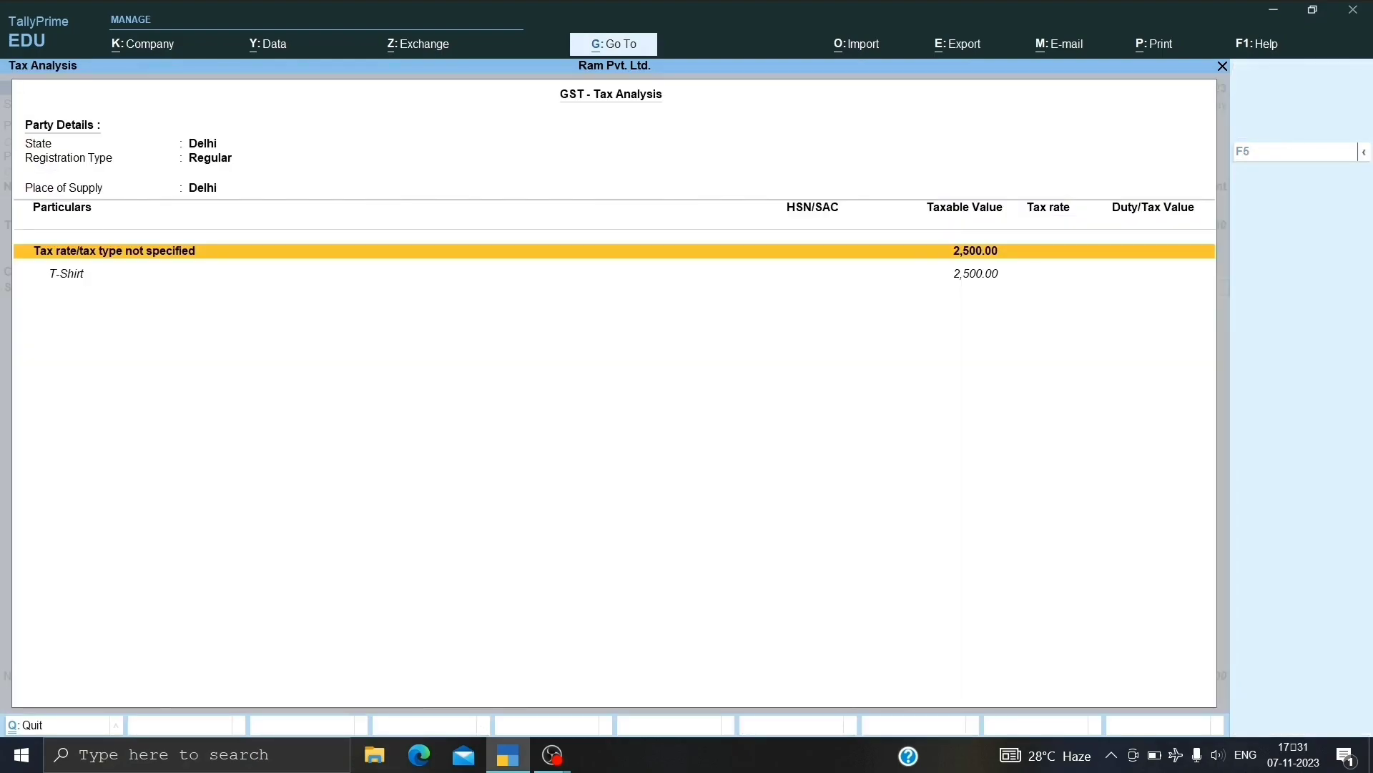
pyautogui.hotkey('alt', 'F5')
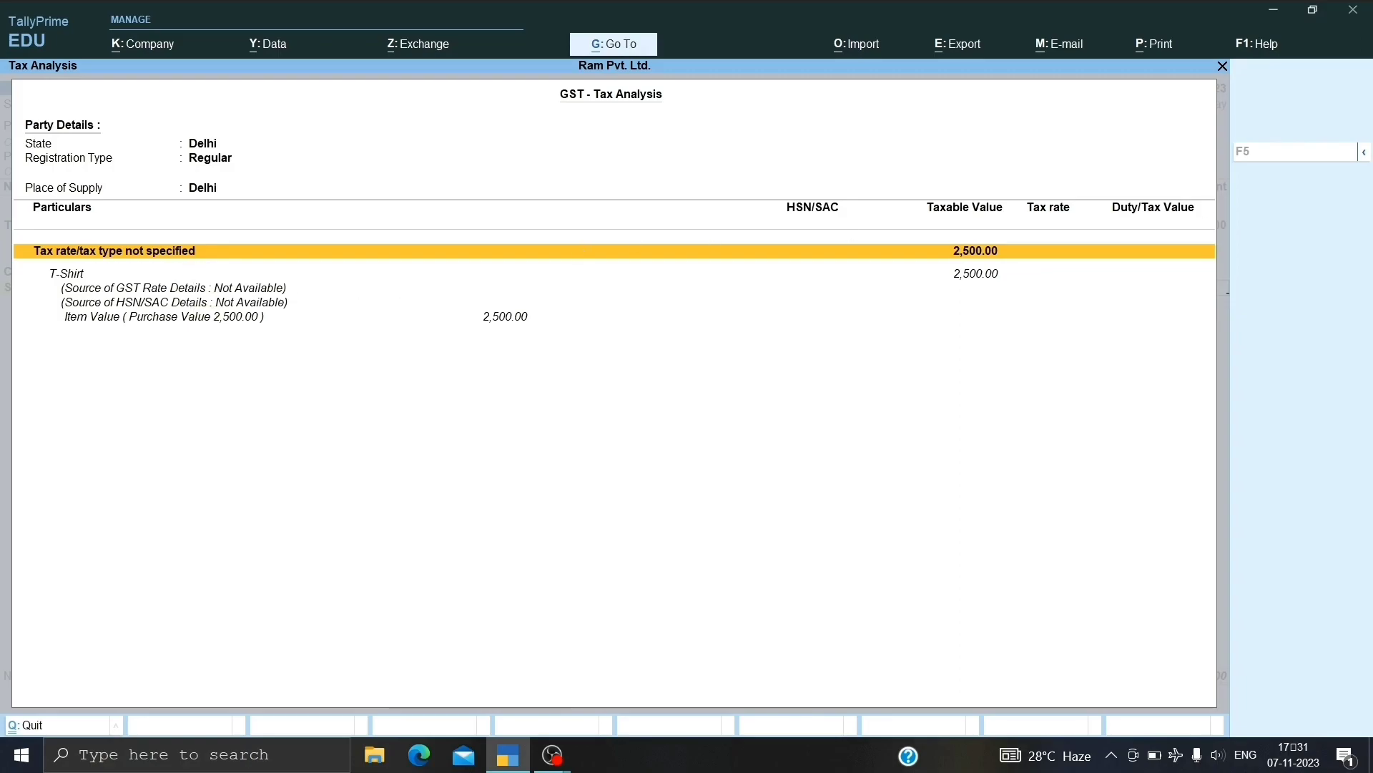
pyautogui.press('Escape')
pyautogui.press('BackSpace')
pyautogui.press('BackSpace')
pyautogui.press('BackSpace')
pyautogui.press('BackSpace')
pyautogui.press('BackSpace')
pyautogui.press('BackSpace')
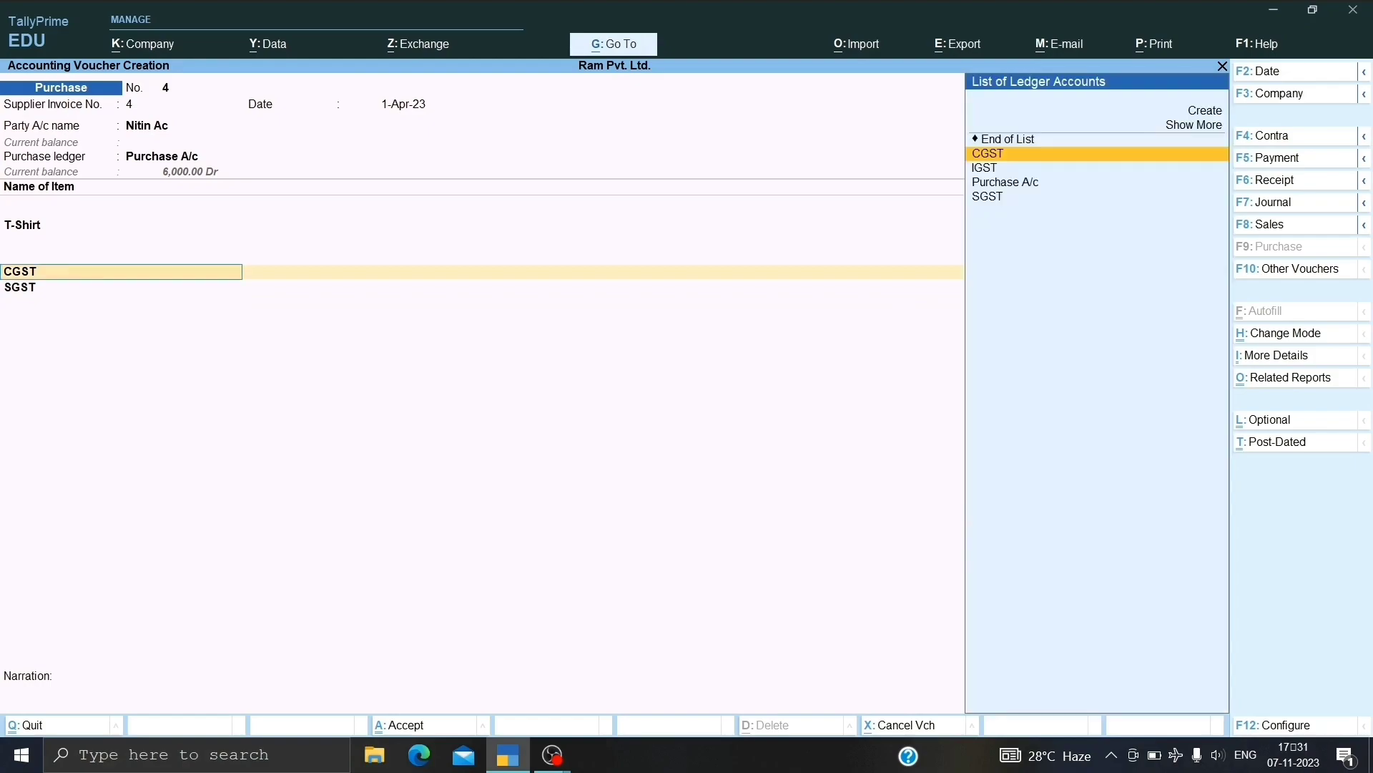
# Alter the T-Shirt stock item to specify HSN/SAC code 25626.
pyautogui.press('BackSpace')
pyautogui.press('BackSpace')
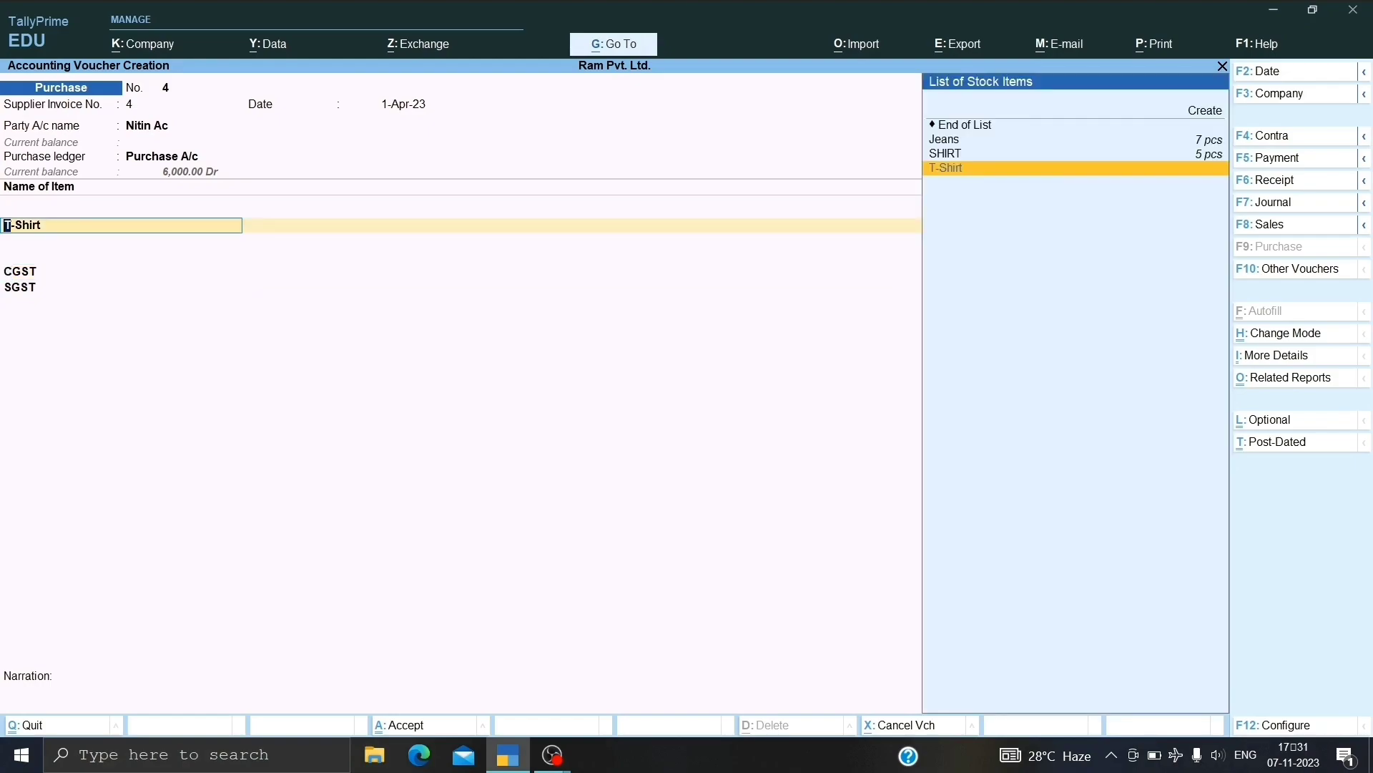
pyautogui.hotkey('ctrl', 'Return')
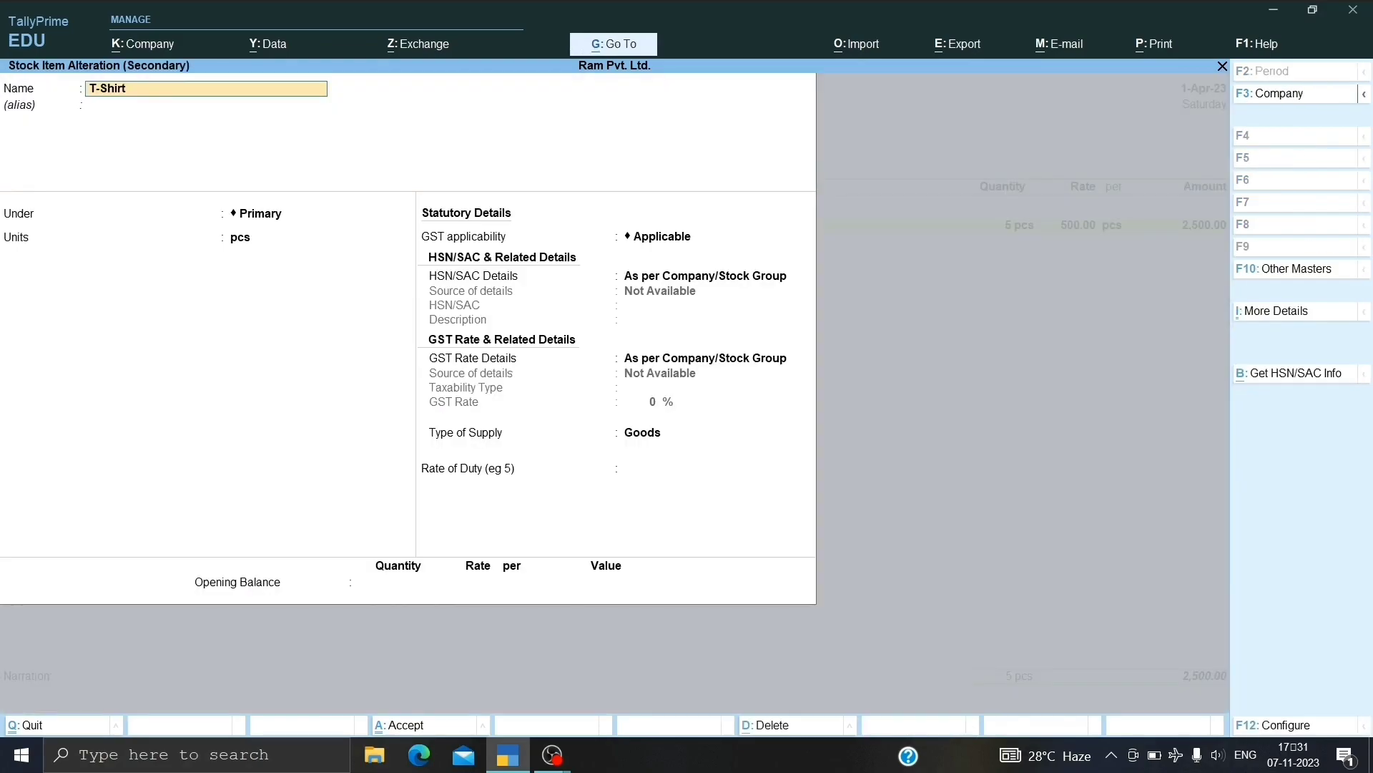
pyautogui.press('Return')
pyautogui.press('Return')
pyautogui.press('Return')
pyautogui.press('Return')
pyautogui.press('Return')
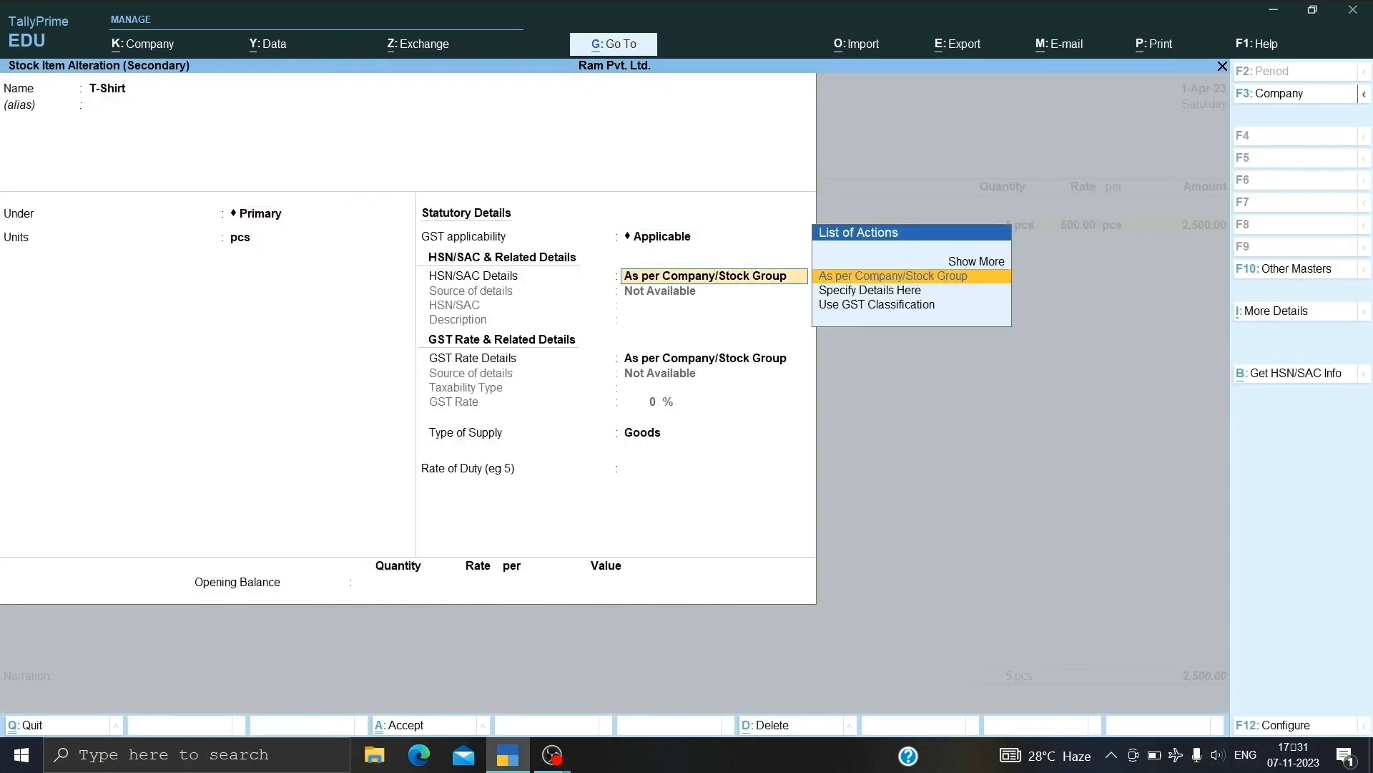
pyautogui.press('Down')
pyautogui.press('Return')
pyautogui.write('25626')
pyautogui.press('Return')
pyautogui.press('Return')
pyautogui.press('Return')
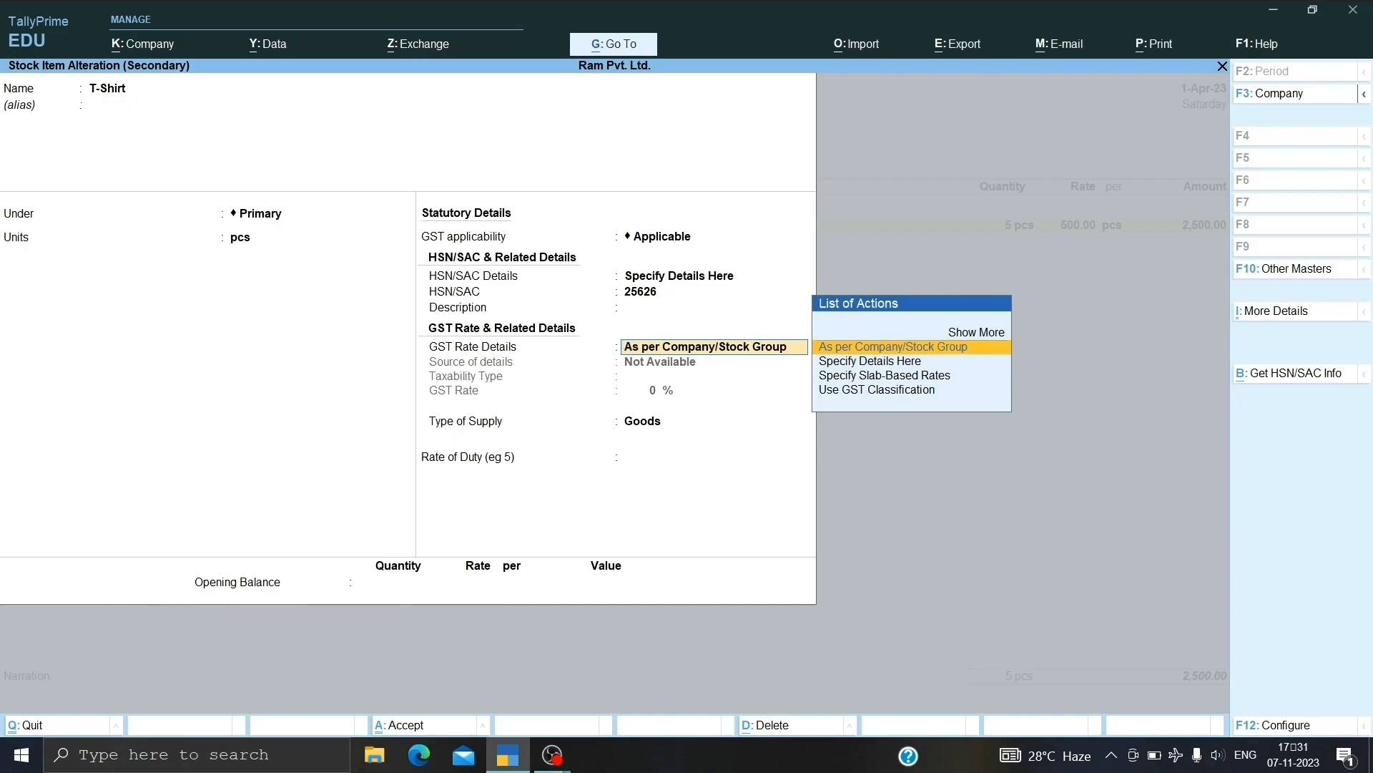
# Set T-Shirt's GST to Taxable, 28%, effective 1-Apr-23, supply type Goods.
pyautogui.press('Down')
pyautogui.press('Return')
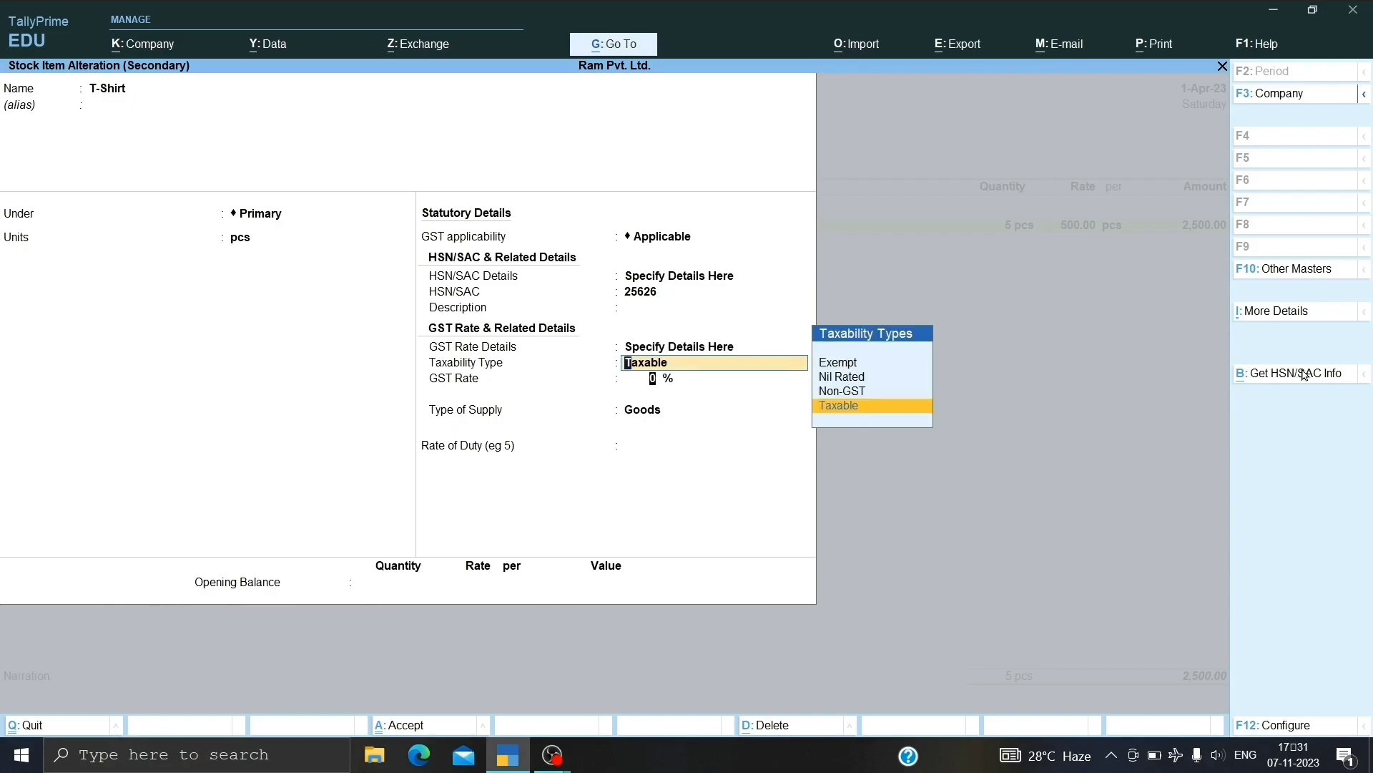
pyautogui.press('Return')
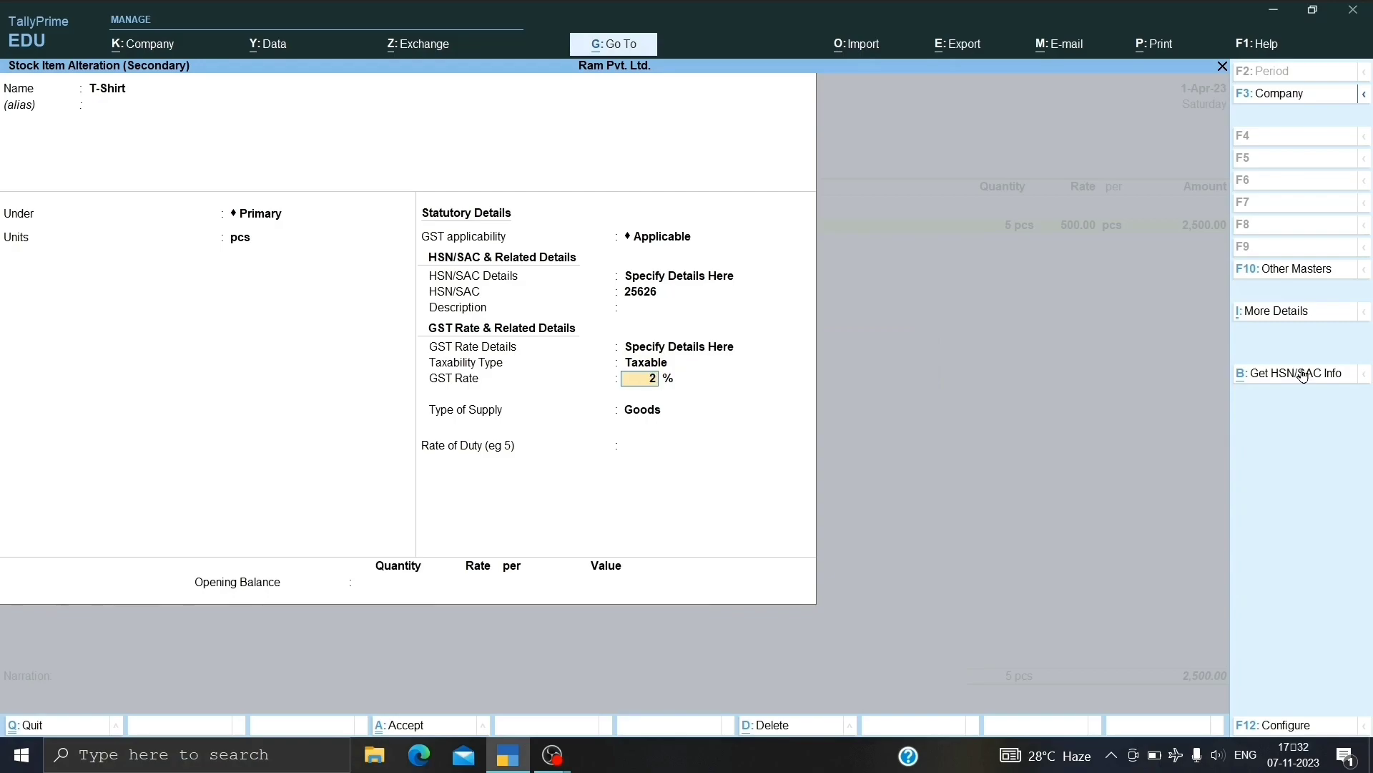
pyautogui.press('Return')
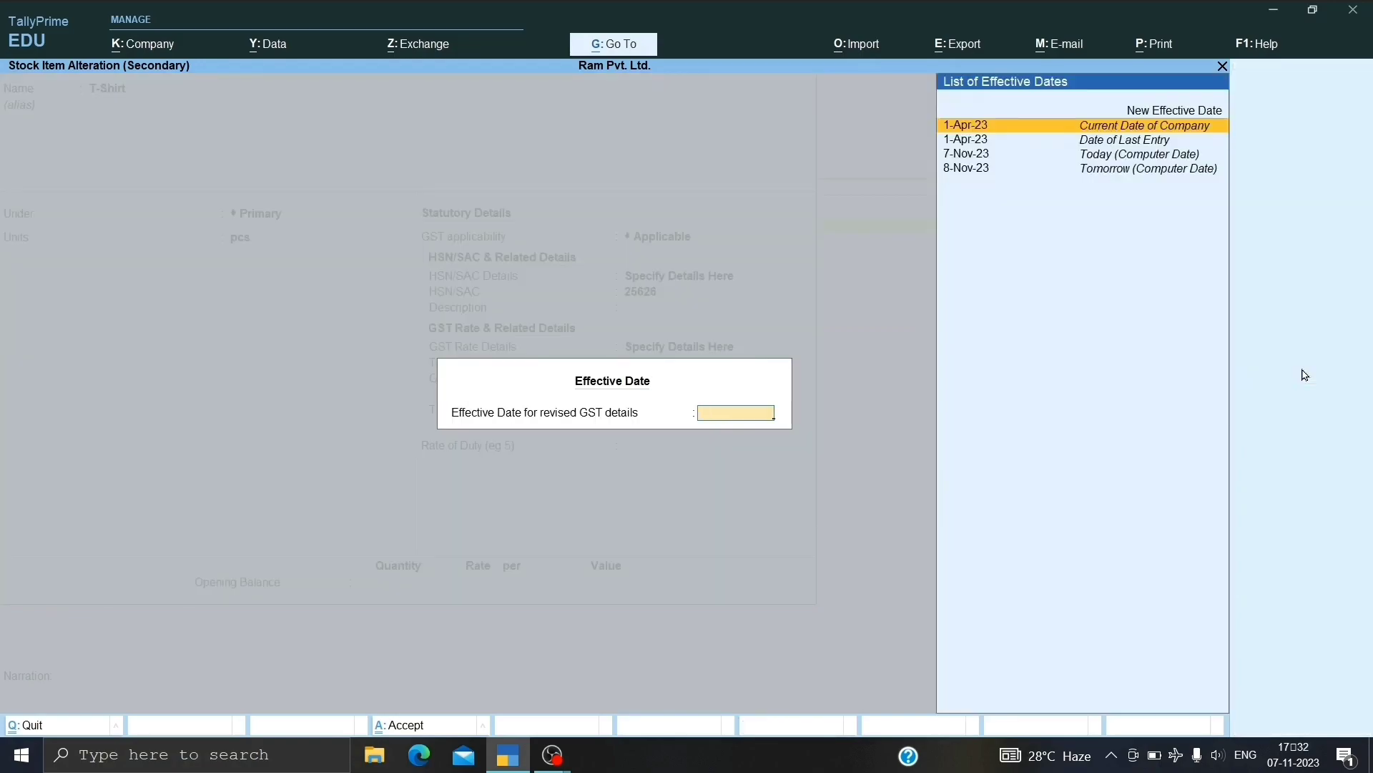
pyautogui.press('Return')
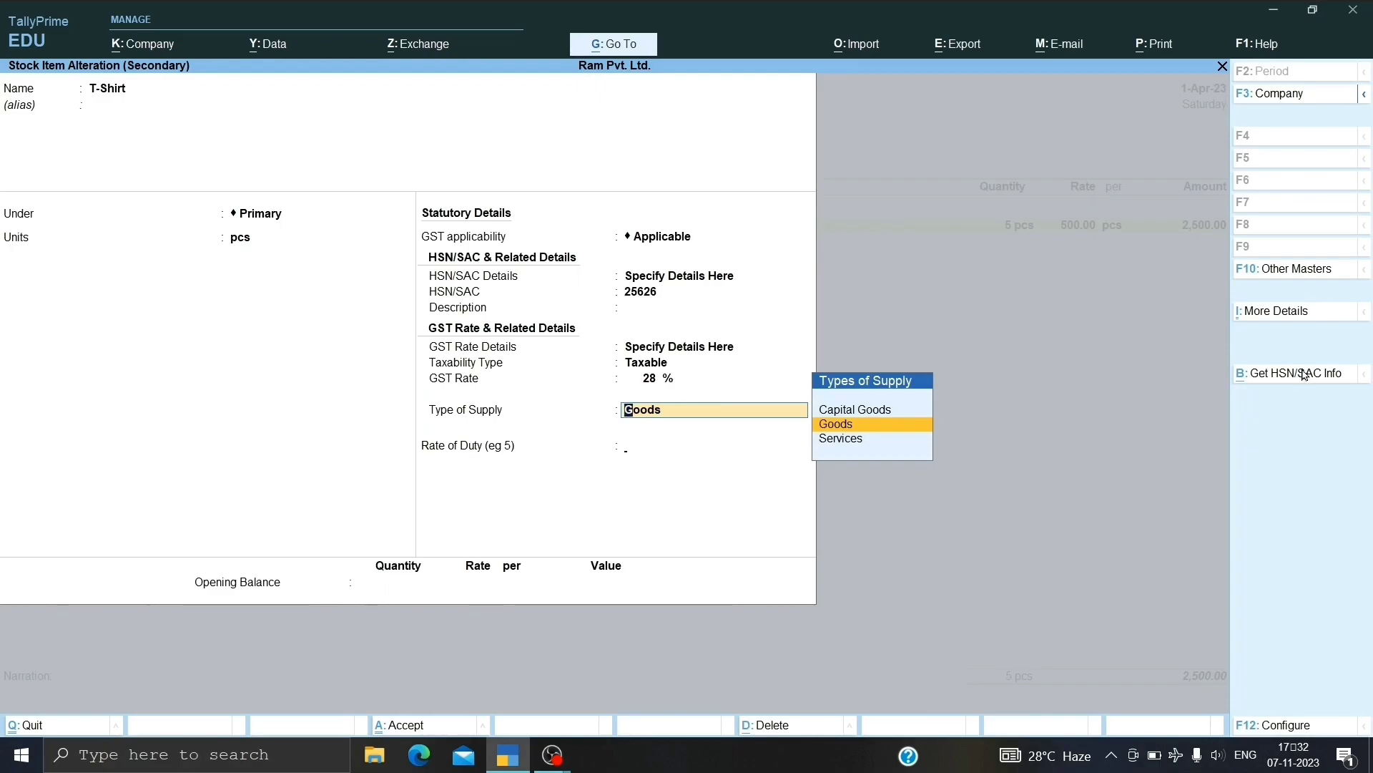
pyautogui.press('Return')
pyautogui.press('Return')
pyautogui.press('Return')
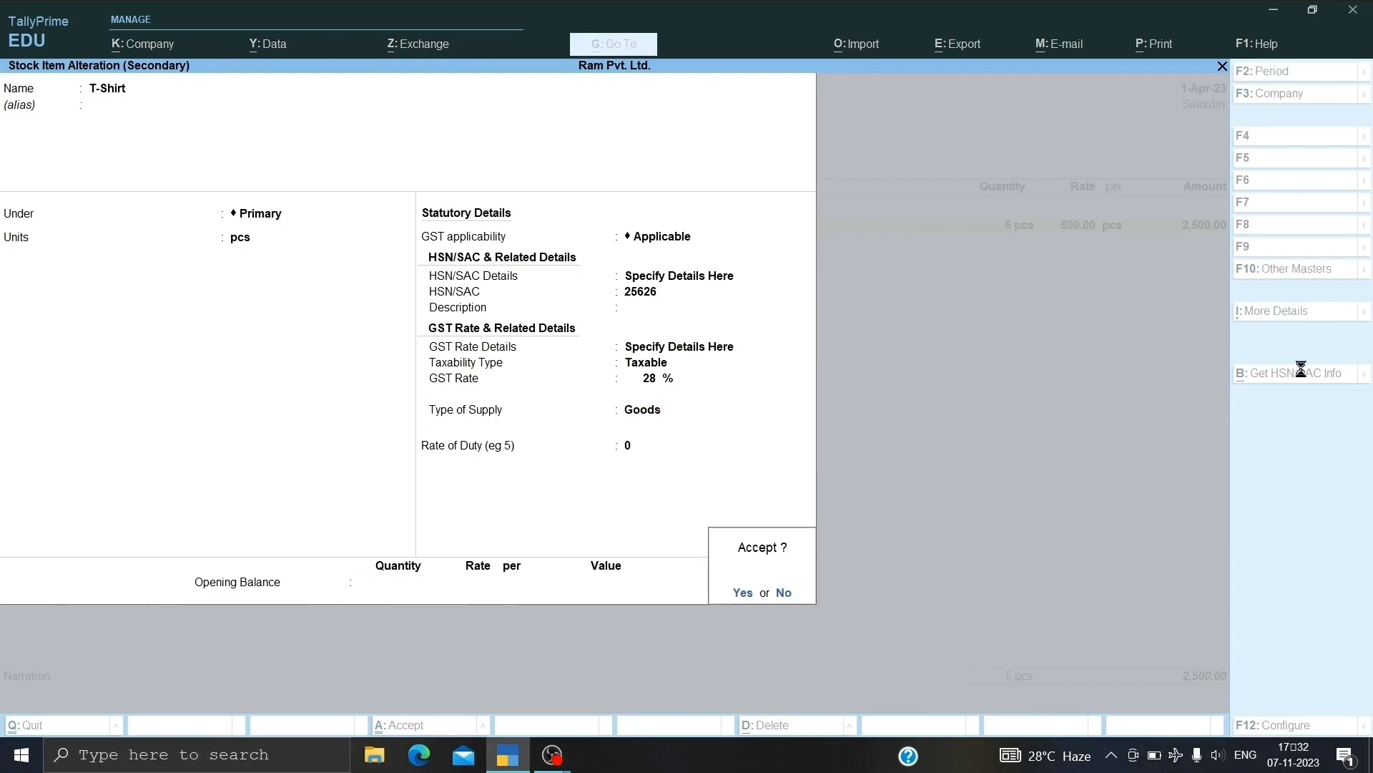
pyautogui.press('Return')
pyautogui.press('Return')
pyautogui.press('Return')
pyautogui.press('Return')
pyautogui.press('Return')
pyautogui.press('Return')
pyautogui.press('Return')
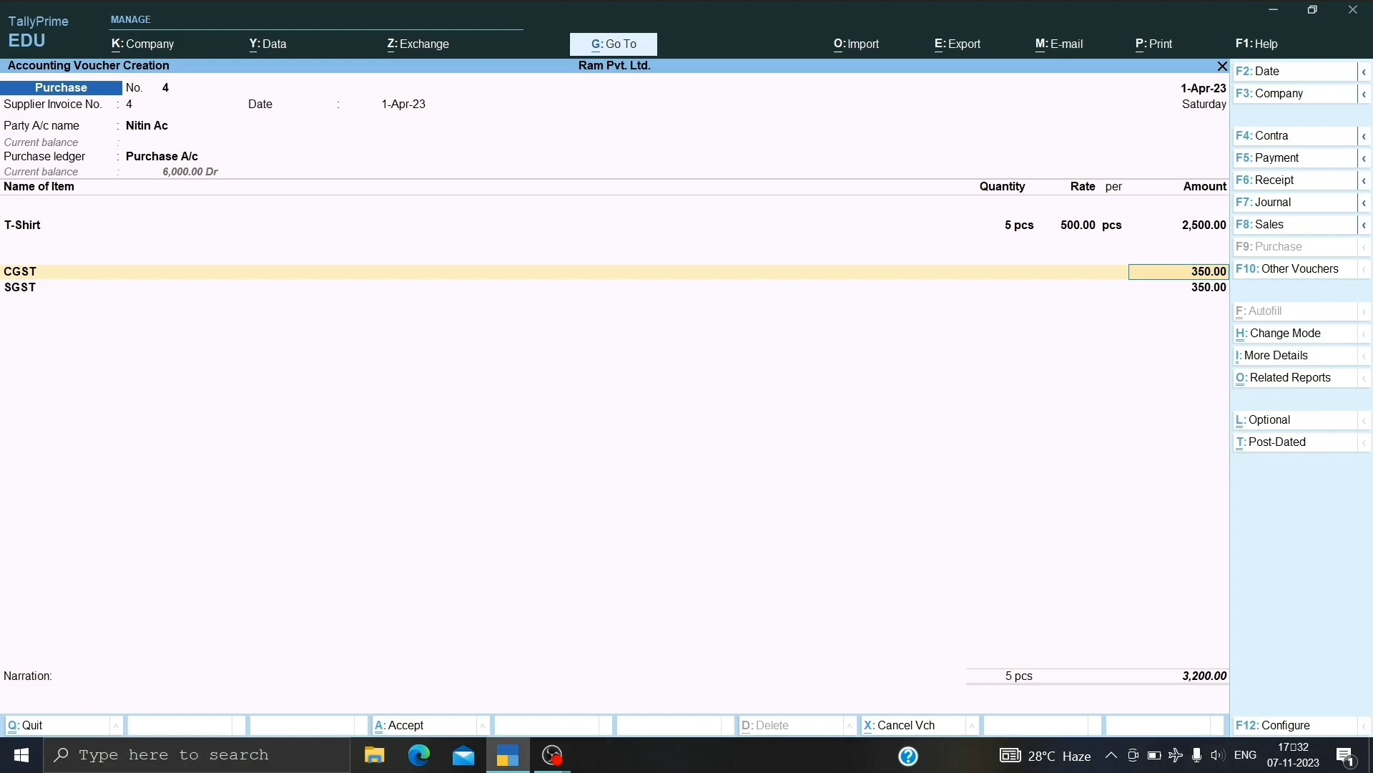
pyautogui.press('ctrl')
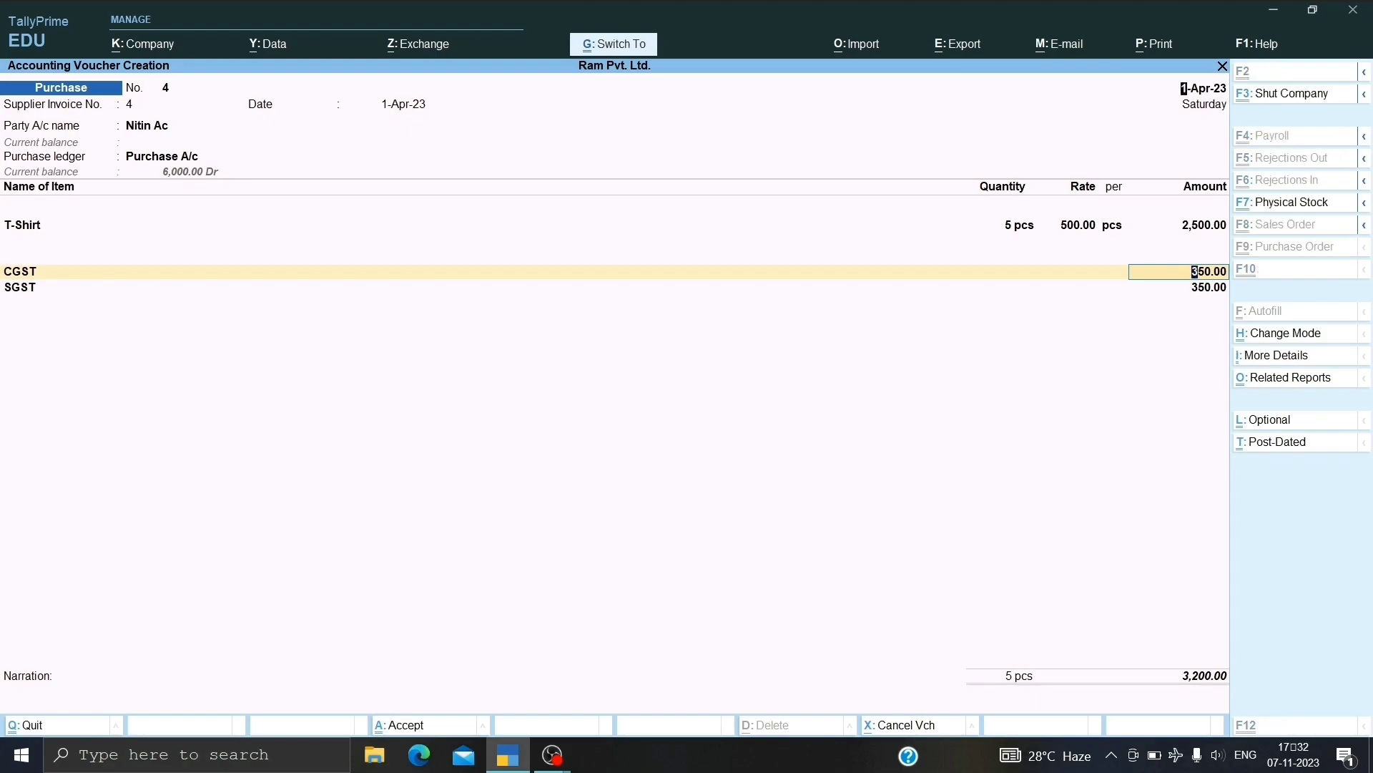
# Save purchase voucher 4 and return to the Gateway of Tally.
pyautogui.hotkey('ctrl', 'a')
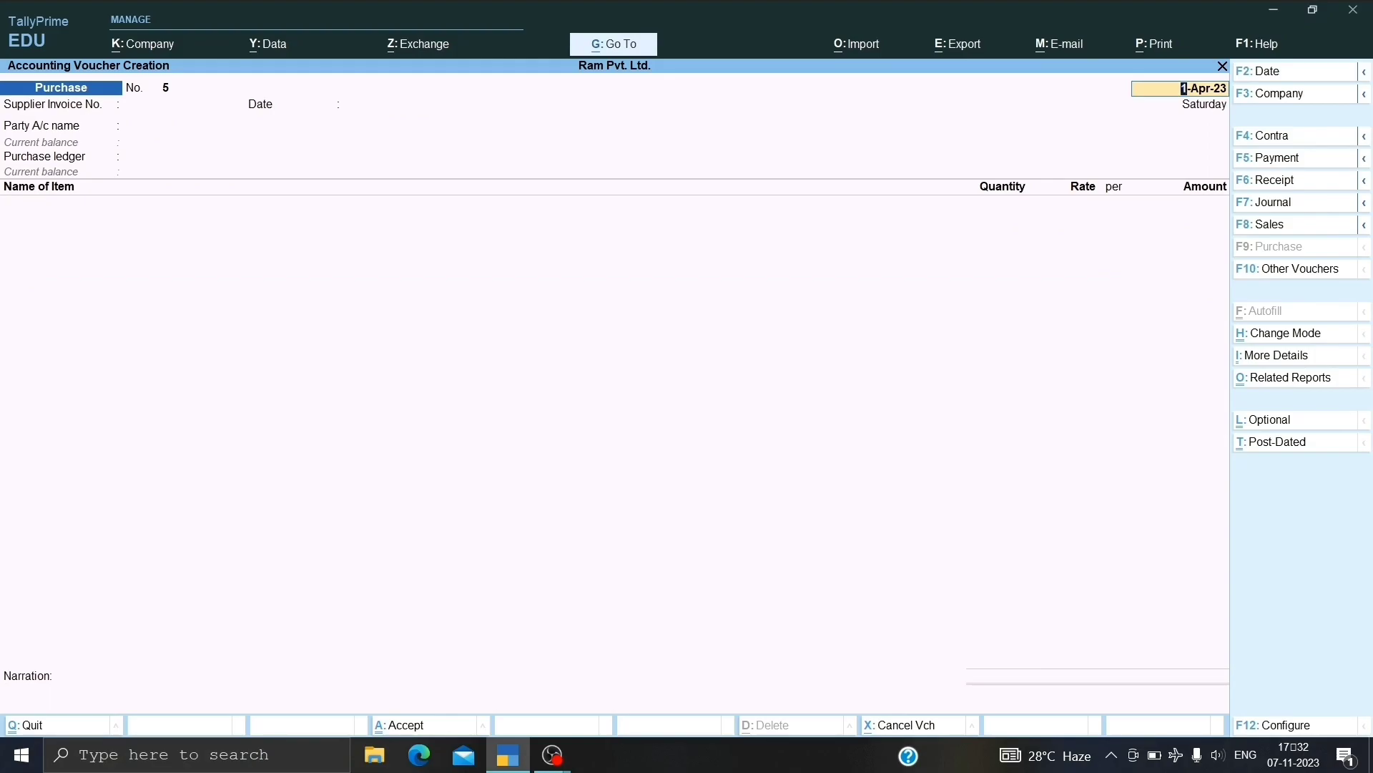
pyautogui.press('BackSpace')
pyautogui.press('Escape')
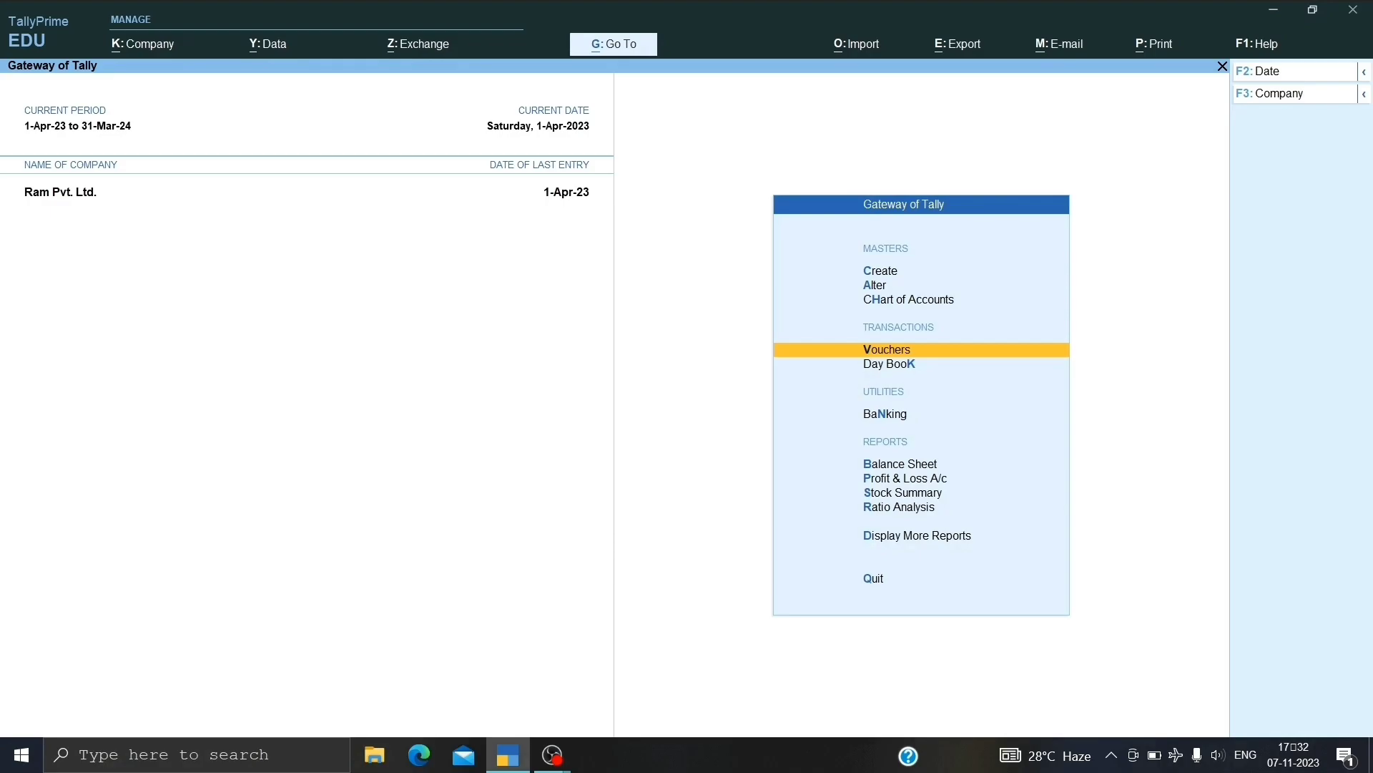
# Alter the CGST ledger to tax type IGST.
pyautogui.press('Up')
pyautogui.press('Up')
pyautogui.press('Return')
pyautogui.press('Down')
pyautogui.press('Down')
pyautogui.press('Up')
pyautogui.press('Return')
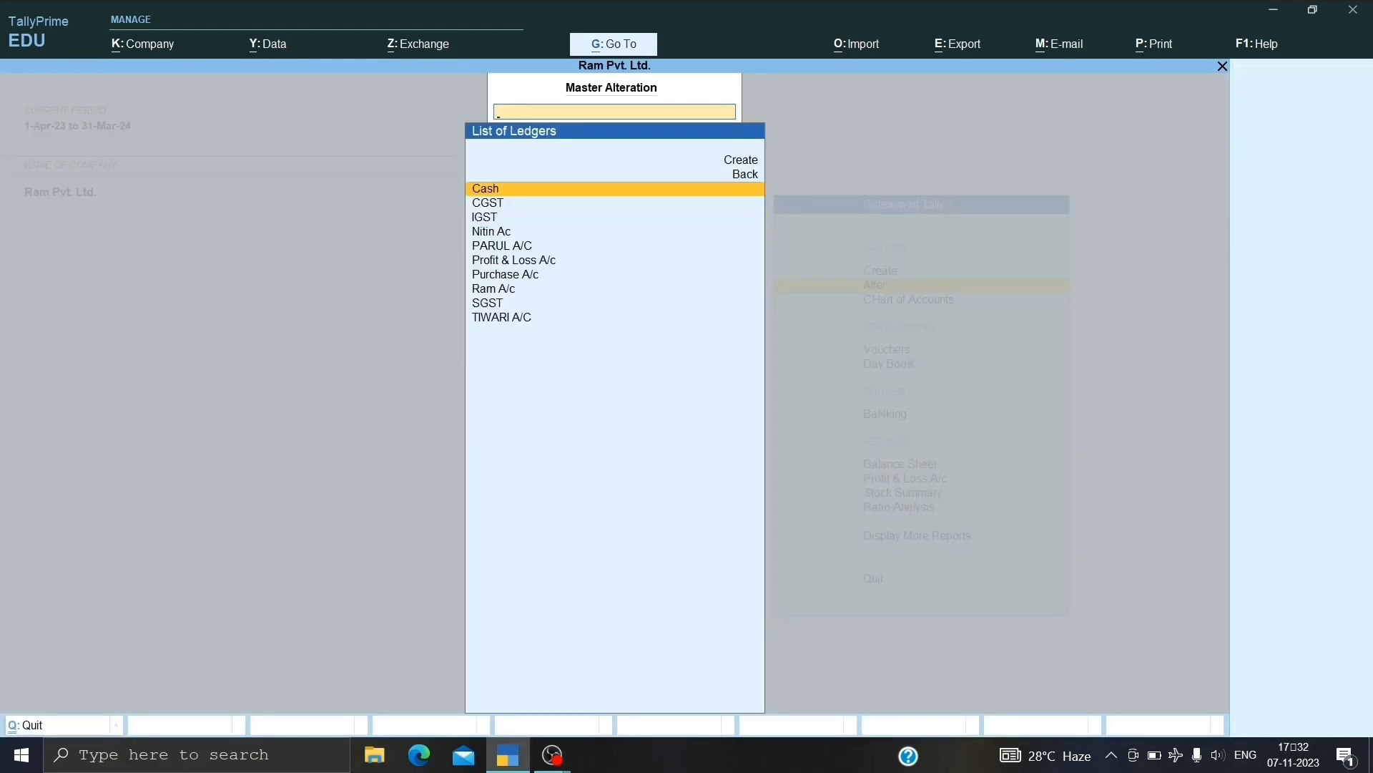
pyautogui.press('Down')
pyautogui.press('Return')
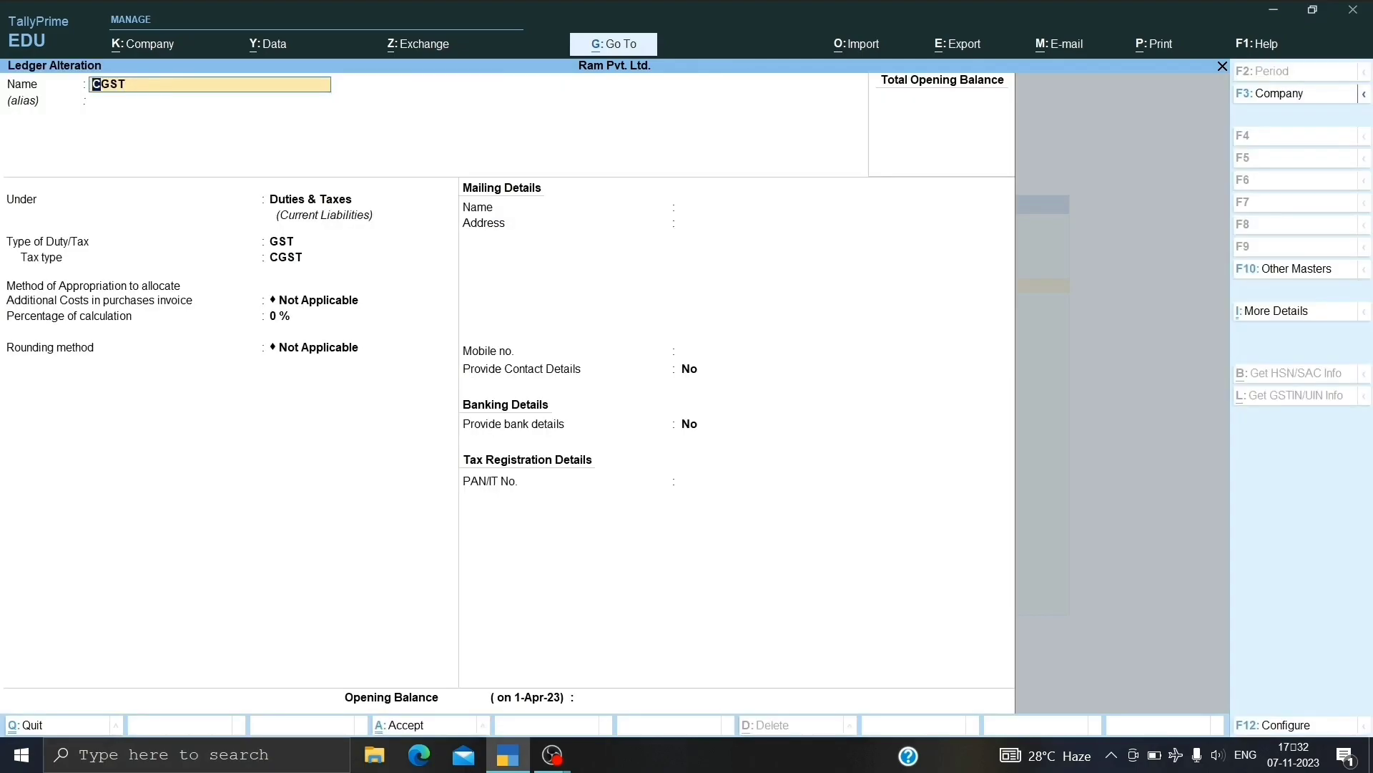
pyautogui.press('Return')
pyautogui.press('Return')
pyautogui.press('Return')
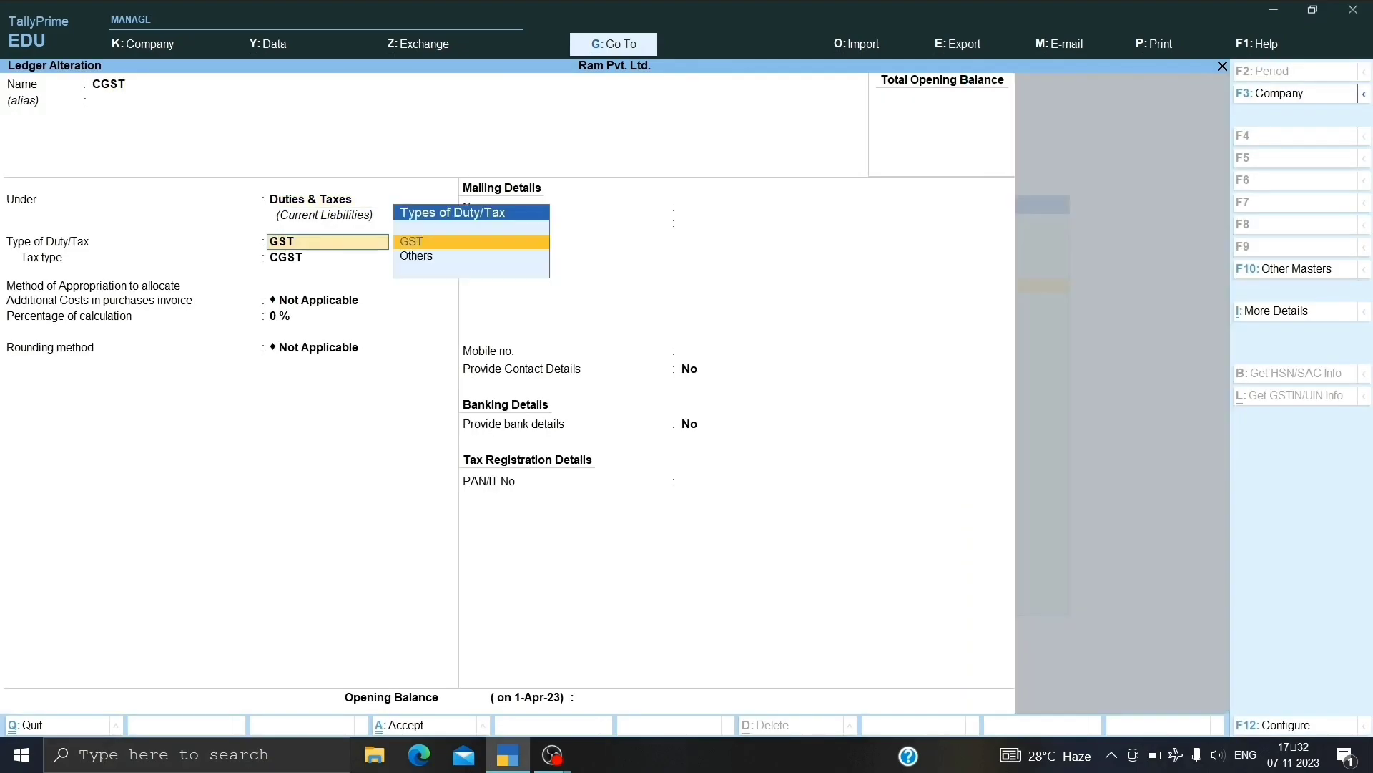
pyautogui.press('Return')
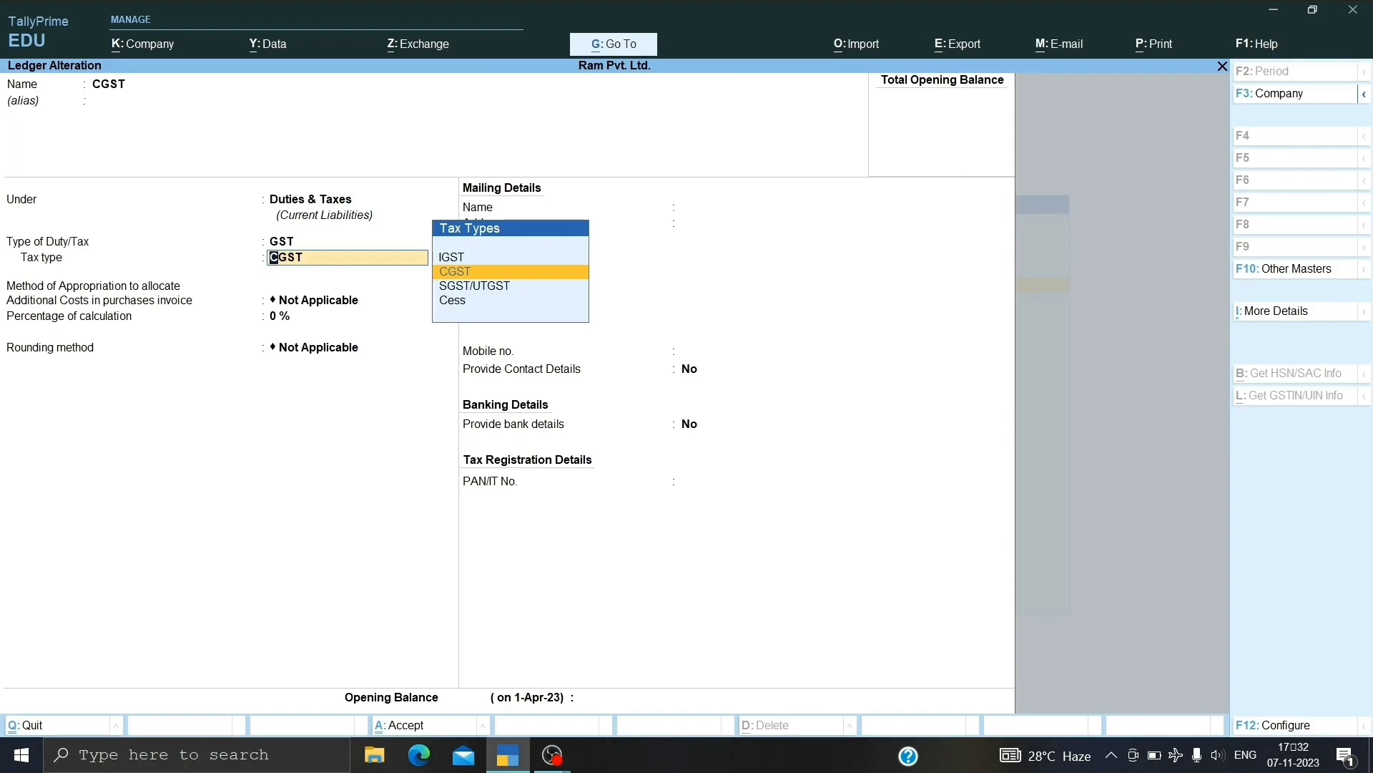
pyautogui.press('Down')
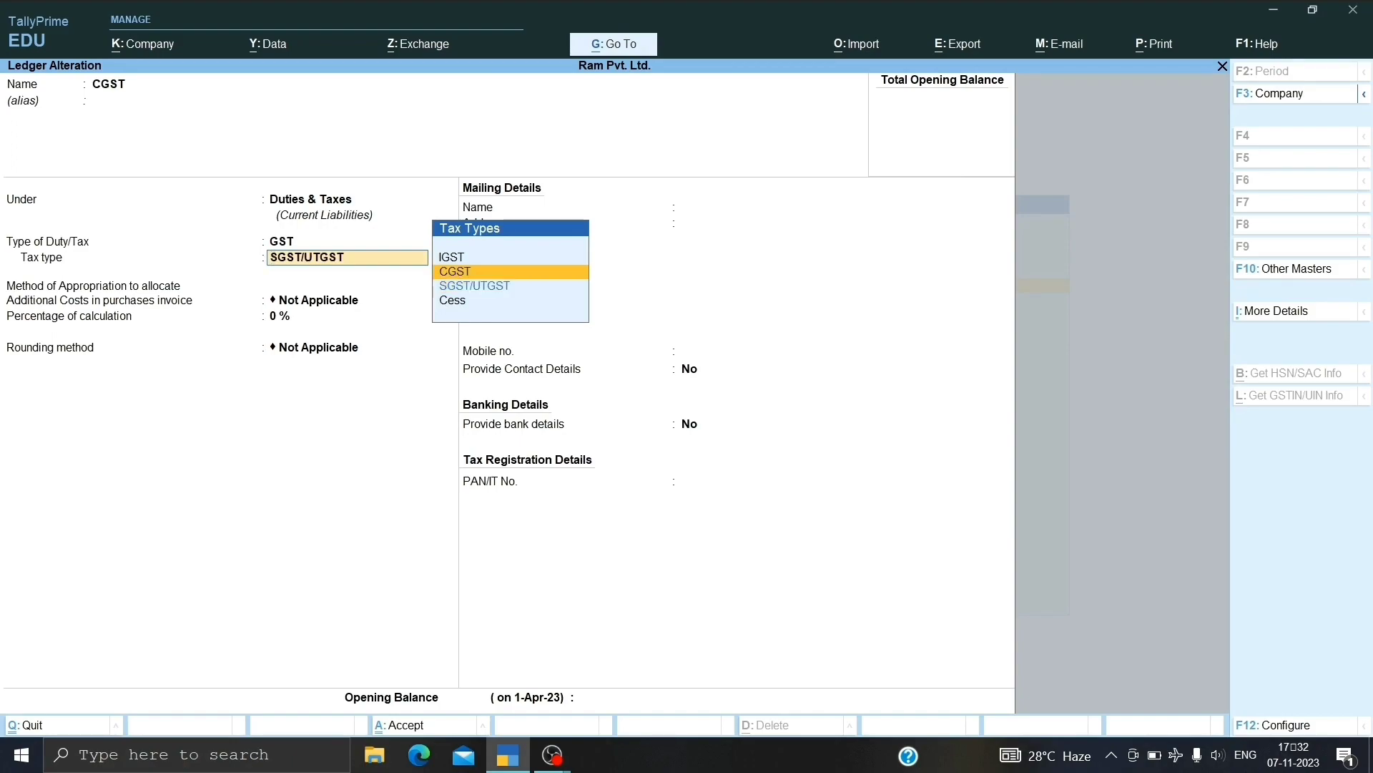
pyautogui.press('Up')
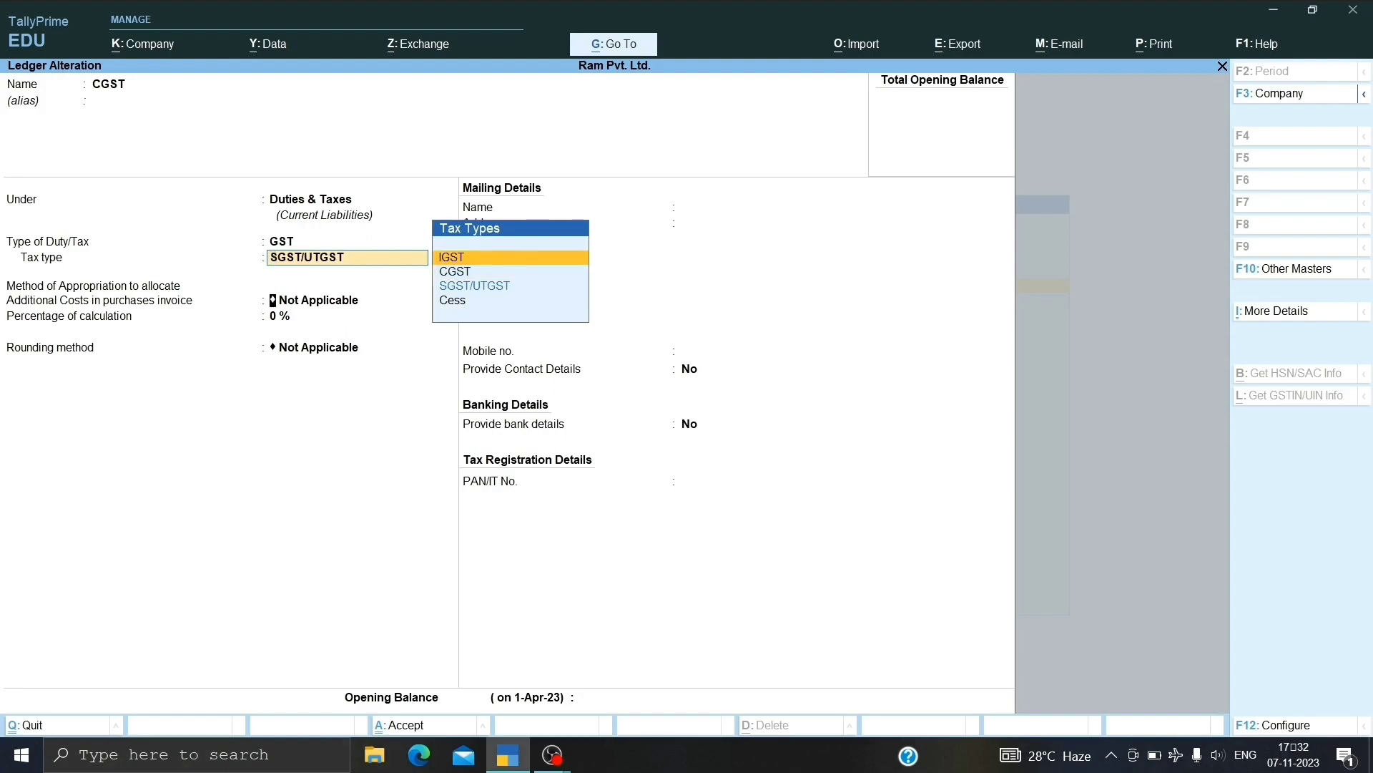
pyautogui.press('Return')
pyautogui.press('Return')
pyautogui.press('Return')
pyautogui.press('Return')
pyautogui.press('Return')
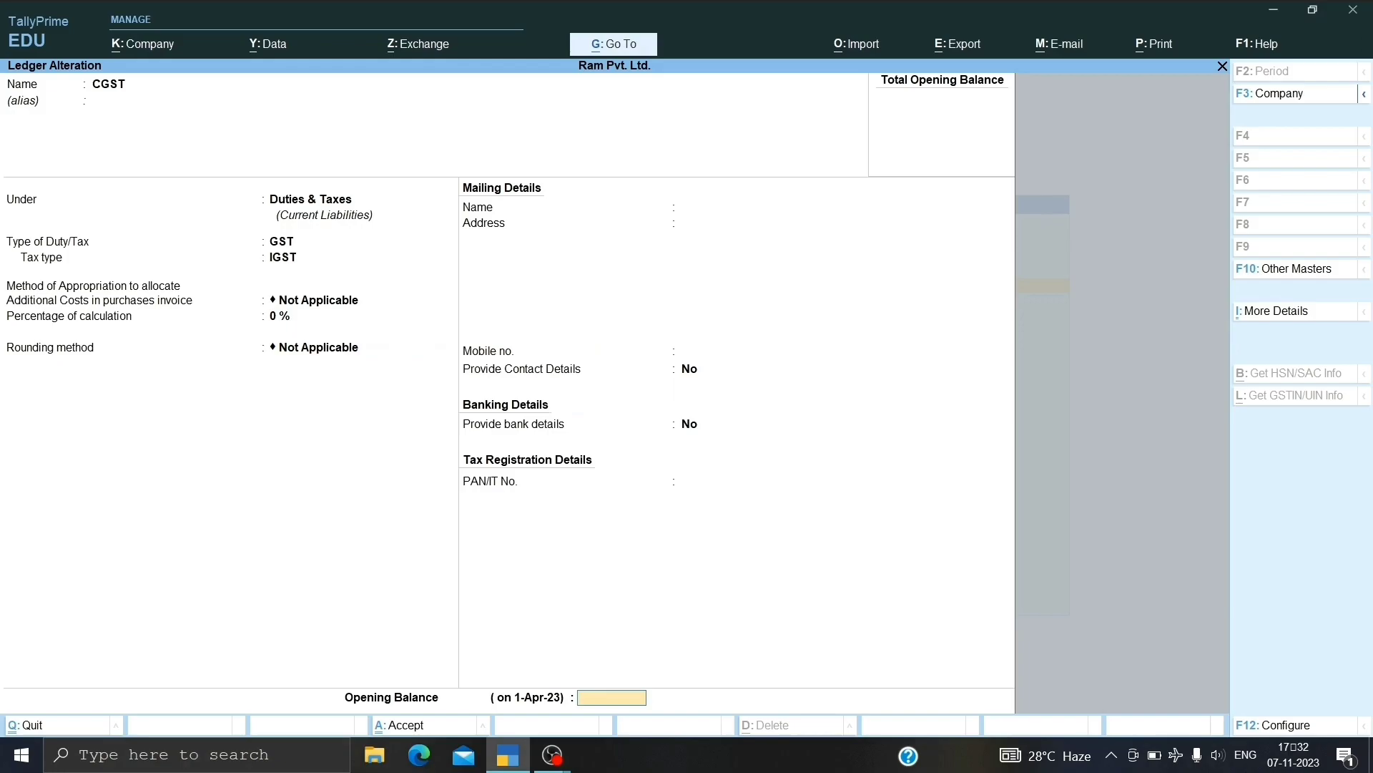
pyautogui.press('Return')
pyautogui.press('y')
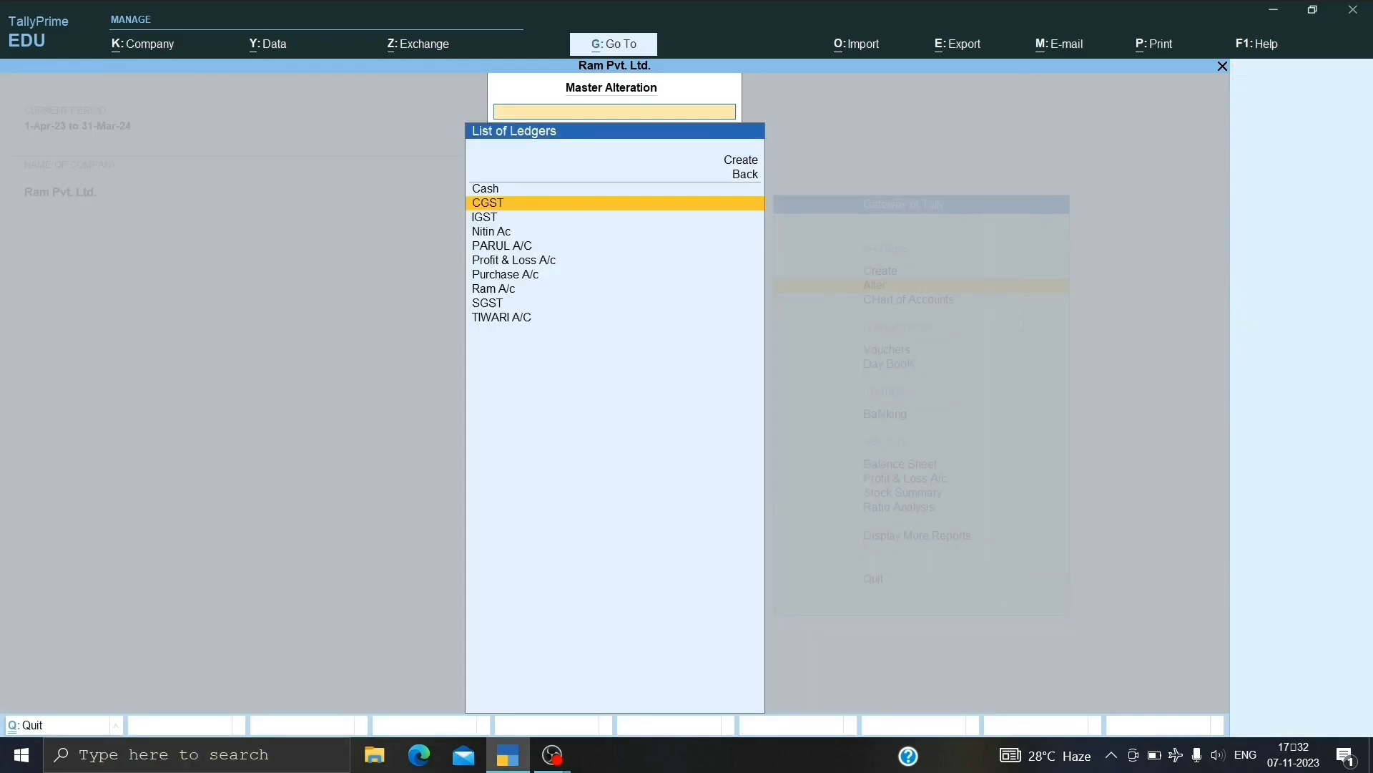
# Alter the SGST ledger to tax type IGST and go back to the Gateway.
pyautogui.press('Down')
pyautogui.press('Down')
pyautogui.press('Down')
pyautogui.press('Down')
pyautogui.press('Down')
pyautogui.press('Down')
pyautogui.press('Down')
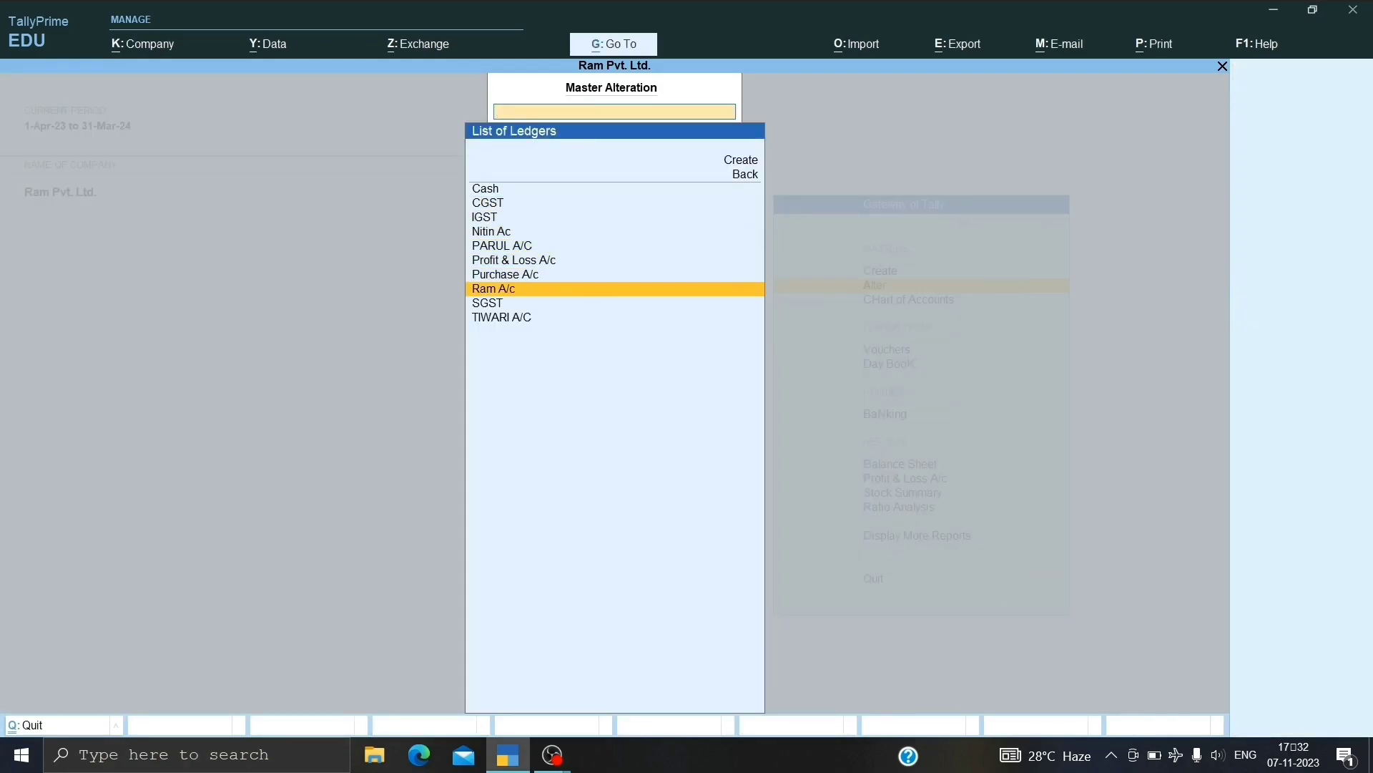
pyautogui.press('Return')
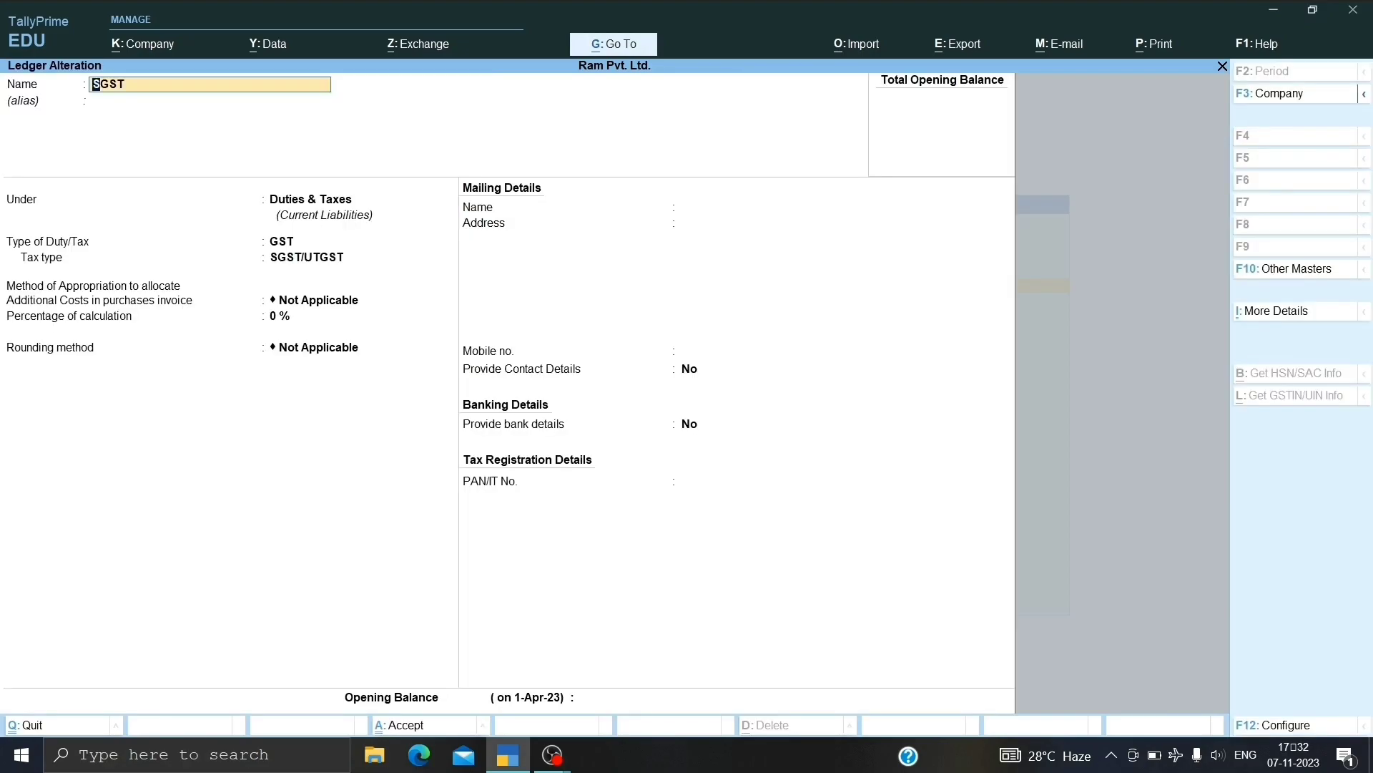
pyautogui.press('Return')
pyautogui.press('Return')
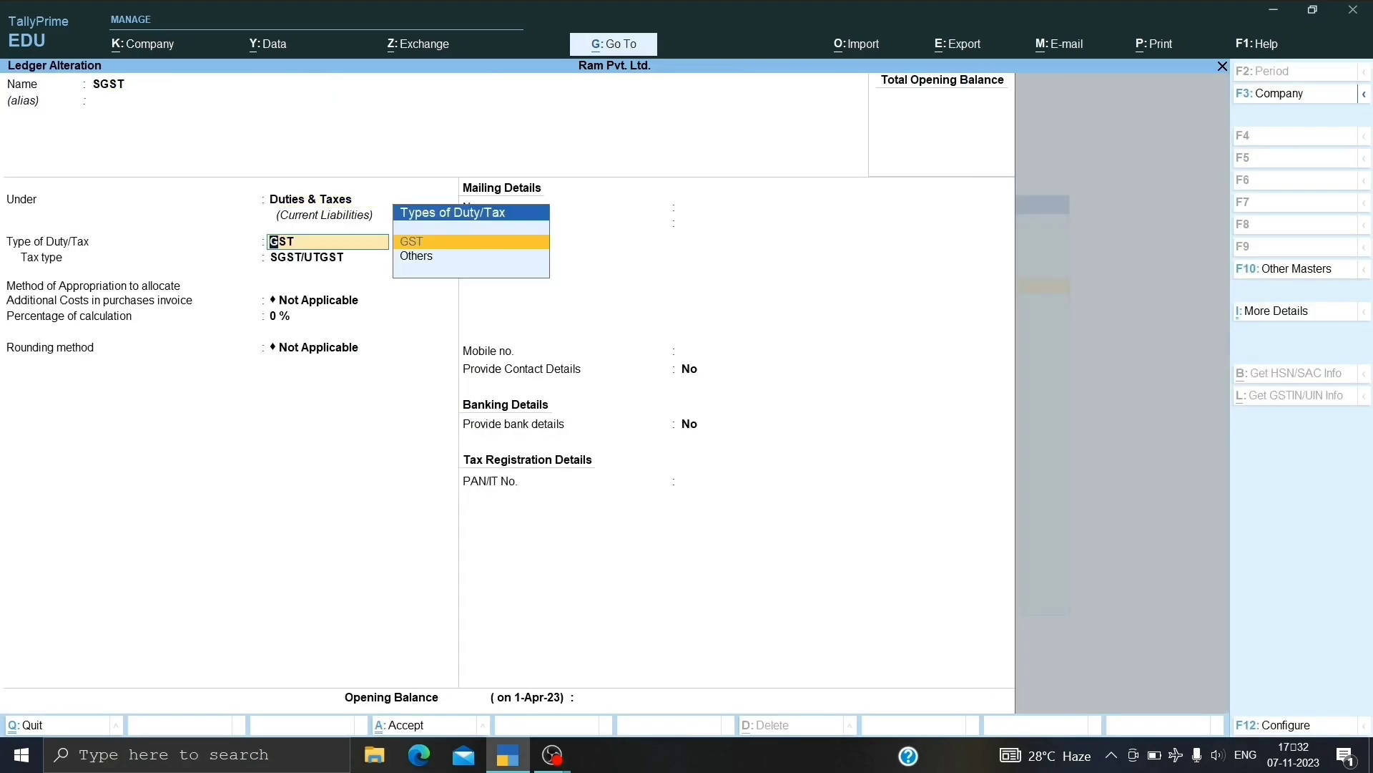
pyautogui.press('Return')
pyautogui.press('Up')
pyautogui.press('Up')
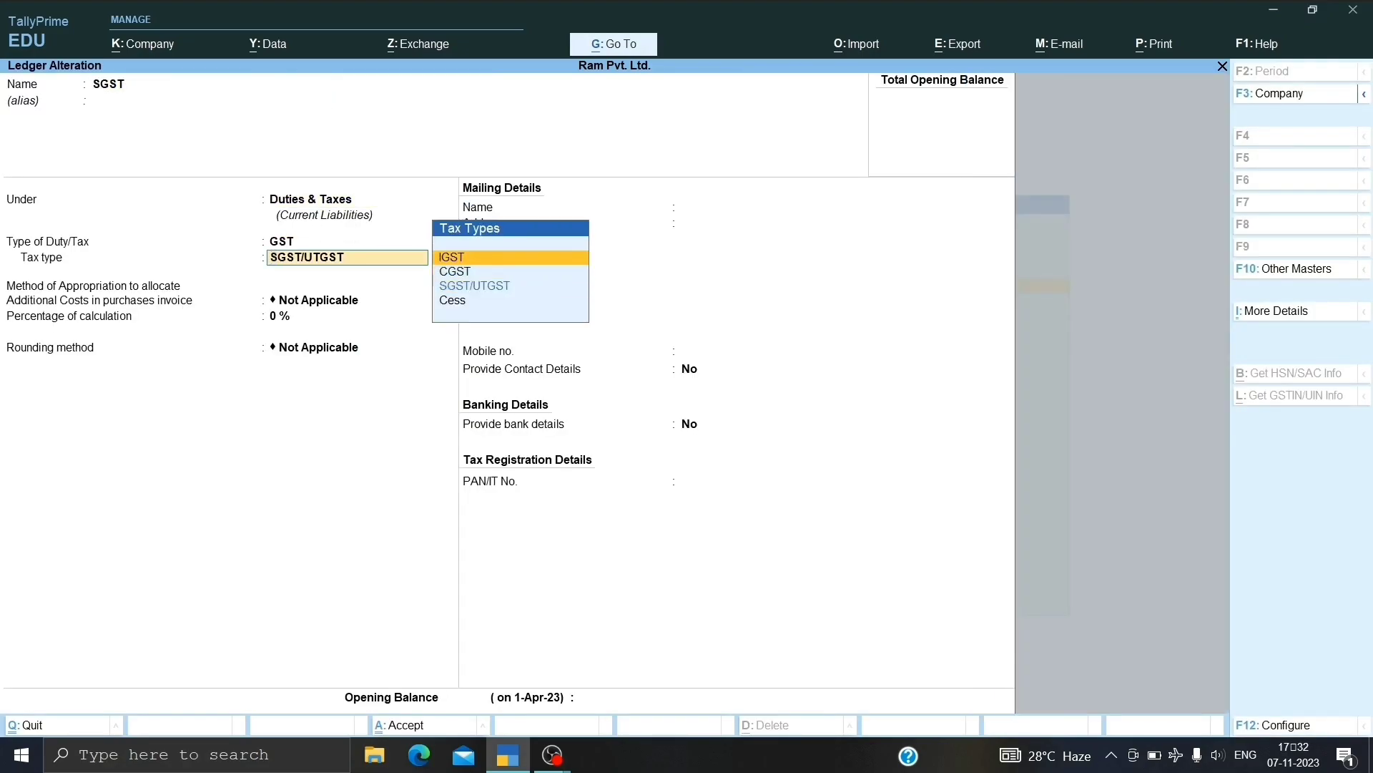
pyautogui.press('Return')
pyautogui.press('Return')
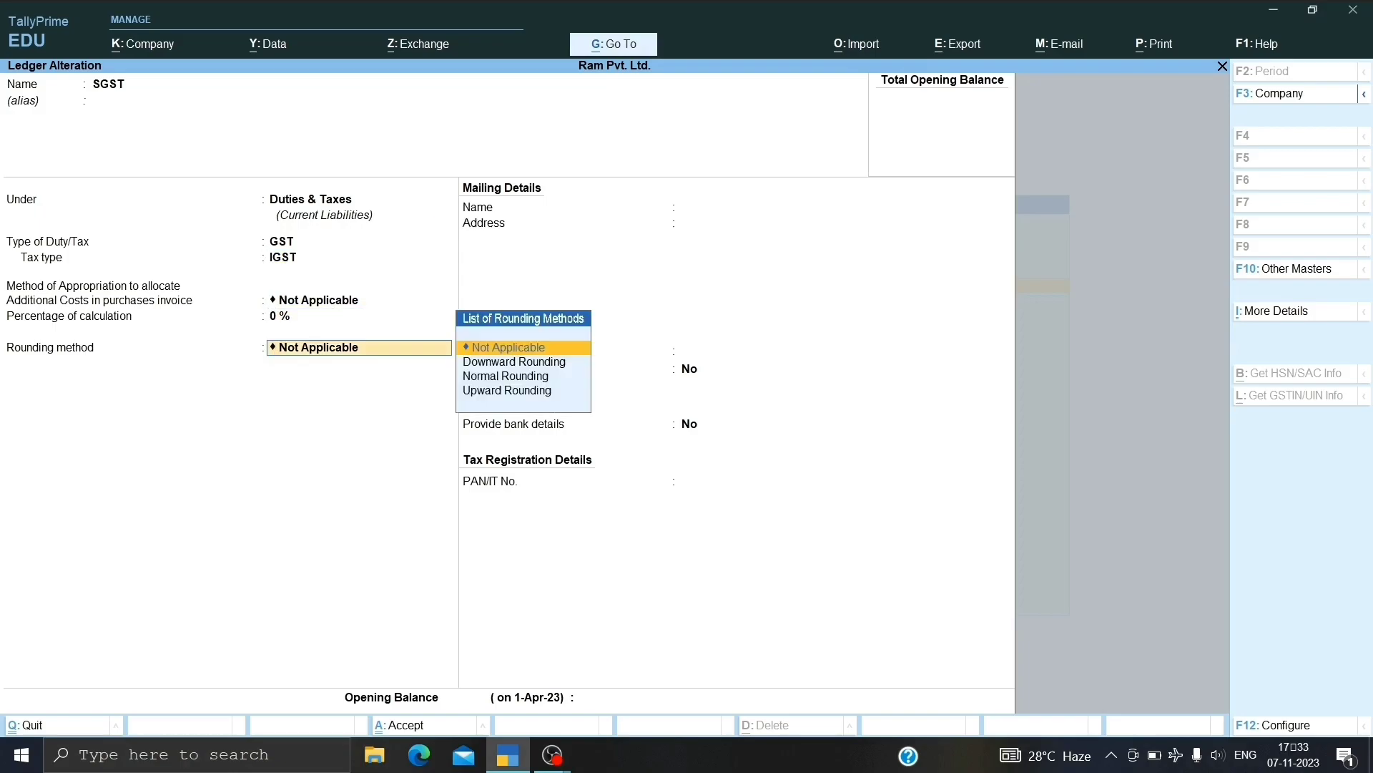
pyautogui.press('Return')
pyautogui.press('Return')
pyautogui.press('Return')
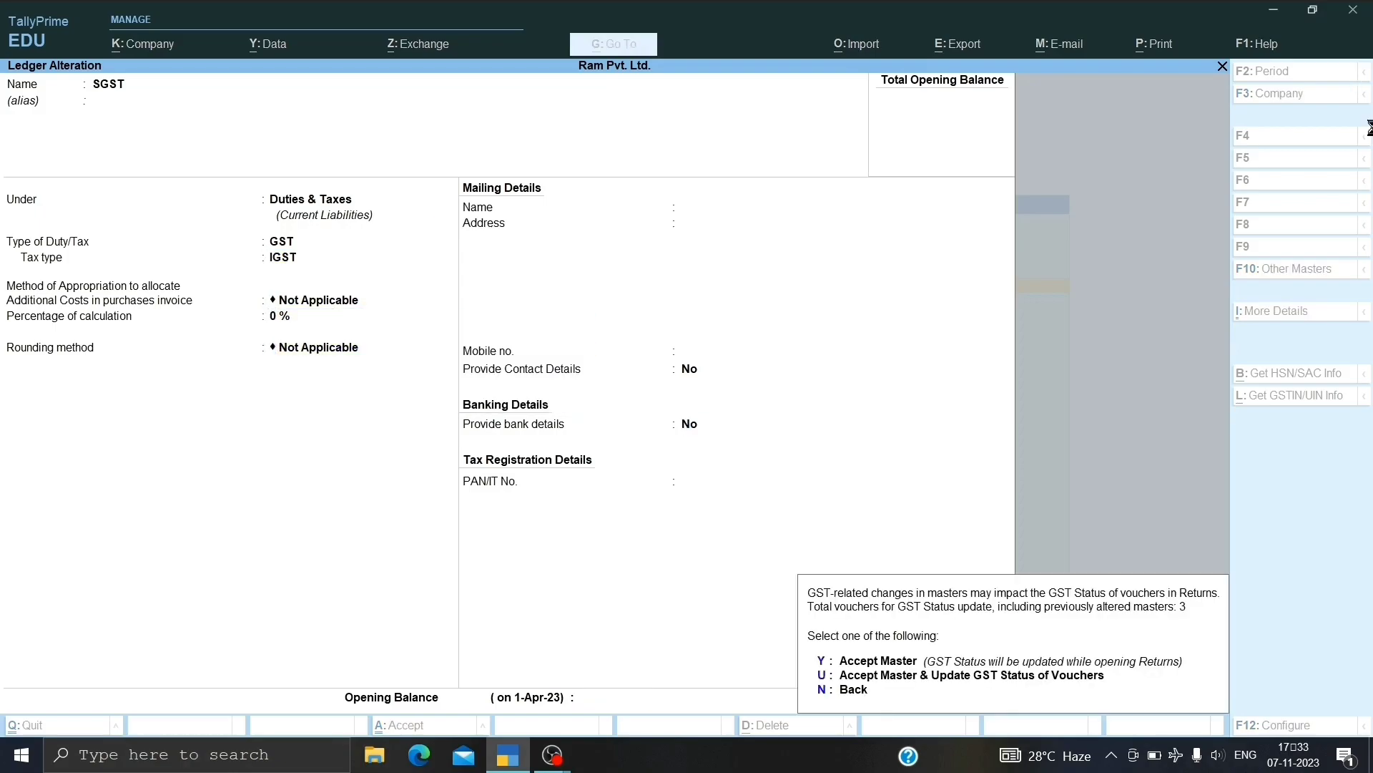
pyautogui.press('Return')
pyautogui.press('Escape')
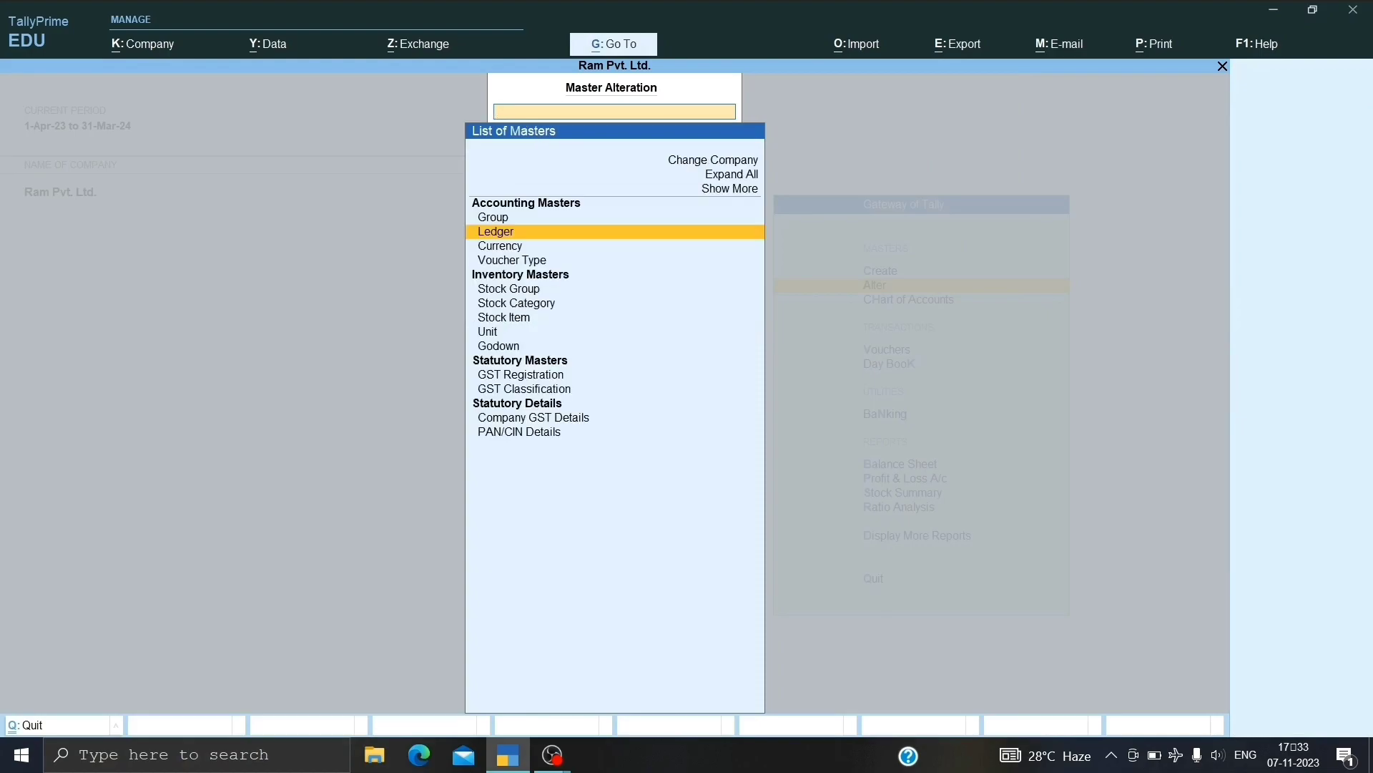
pyautogui.press('Escape')
pyautogui.press('Down')
pyautogui.press('Down')
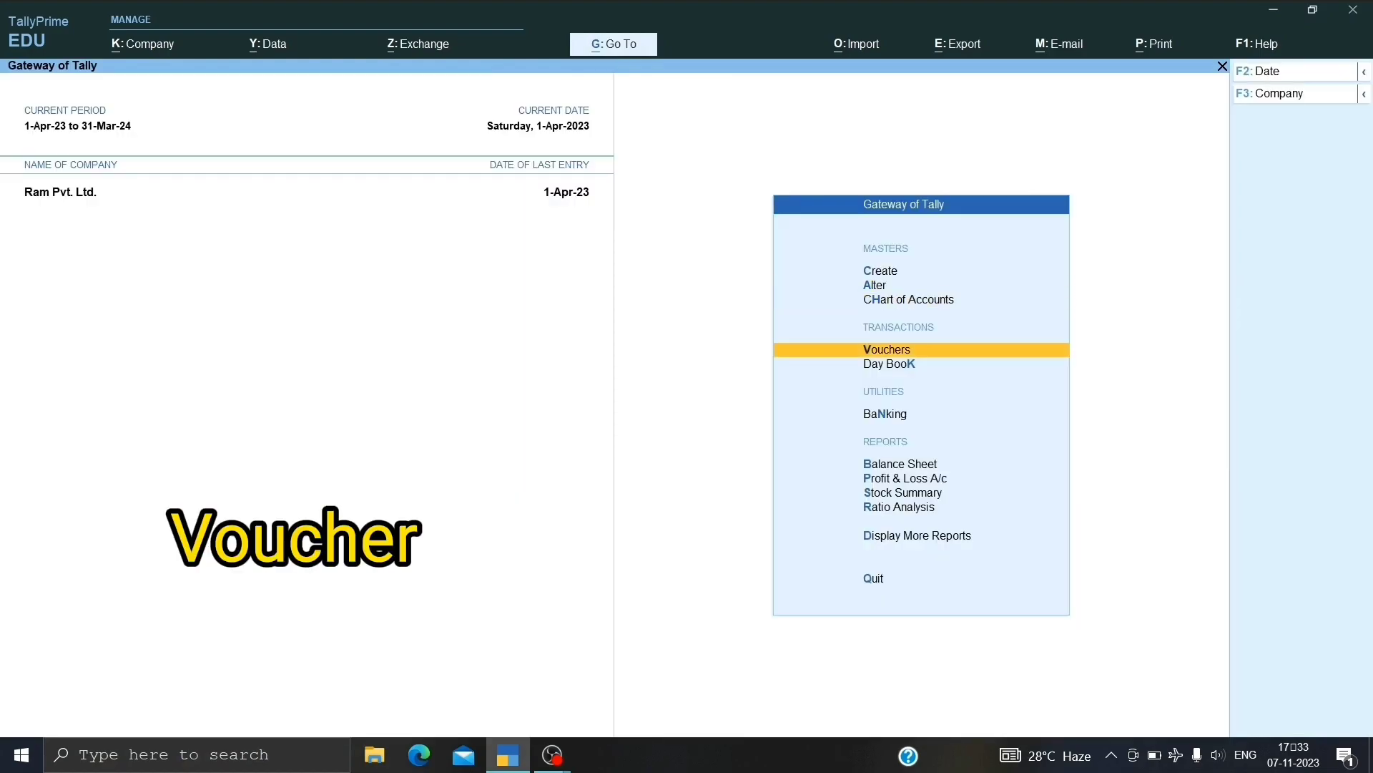
# Start purchase voucher 5 dated 1-Apr-23, invoice 6, the existing supplier and Purchase A/c.
pyautogui.press('Return')
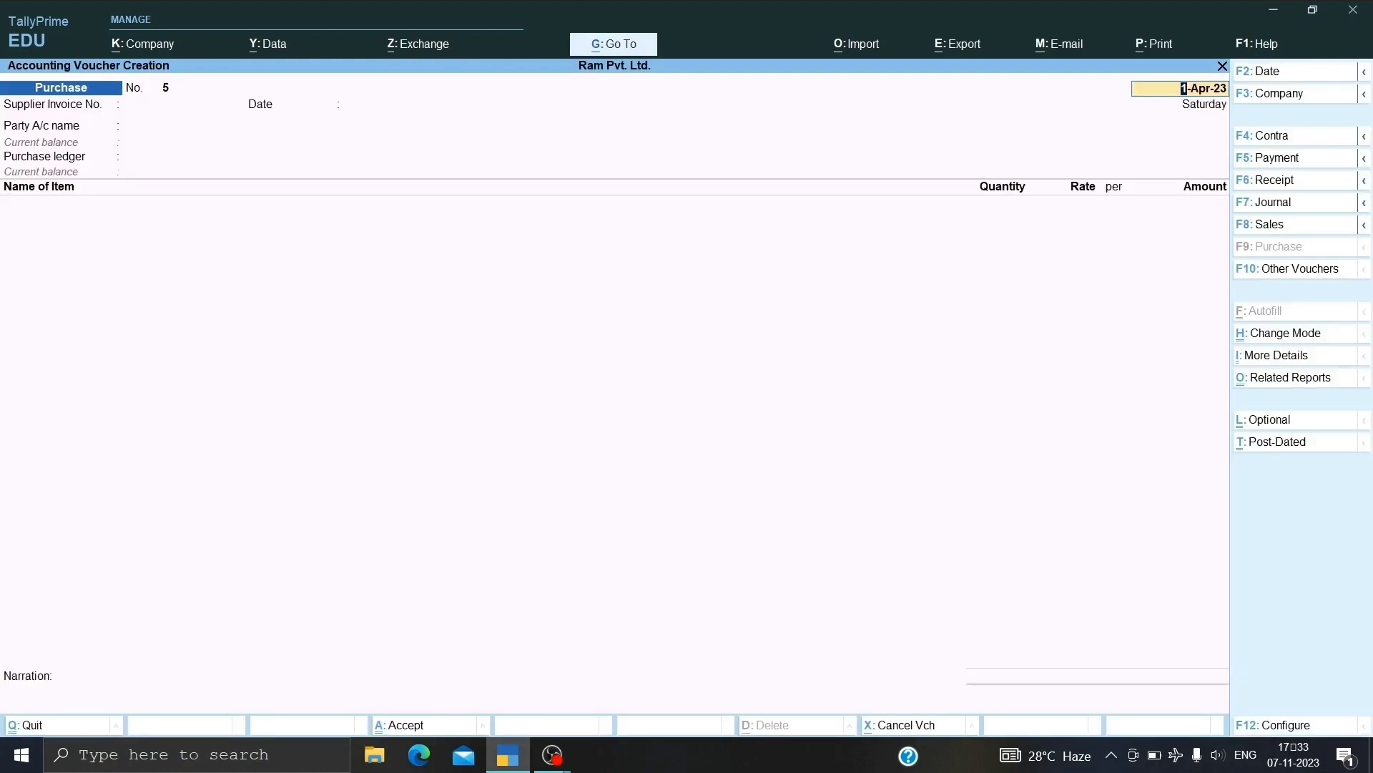
pyautogui.press('Return')
pyautogui.press('Return')
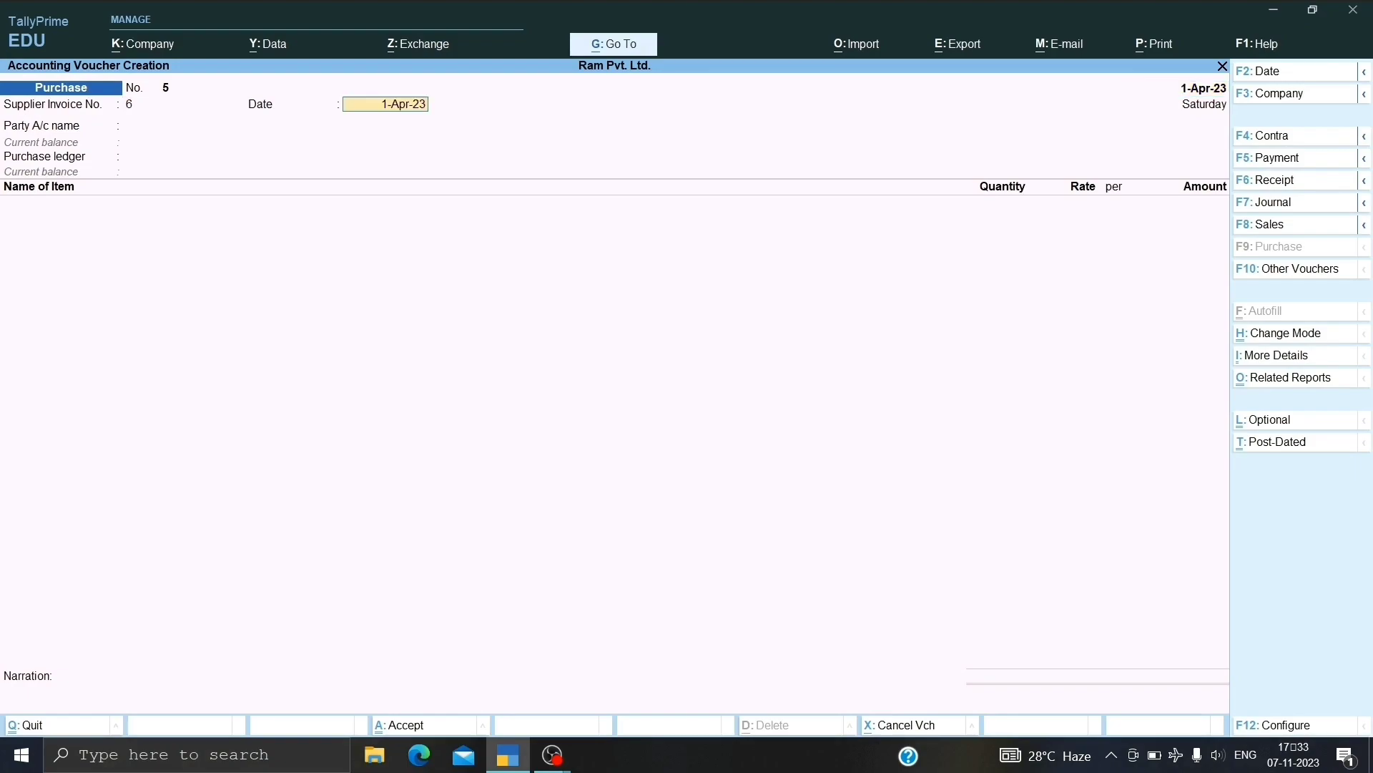
pyautogui.press('Return')
pyautogui.press('Down')
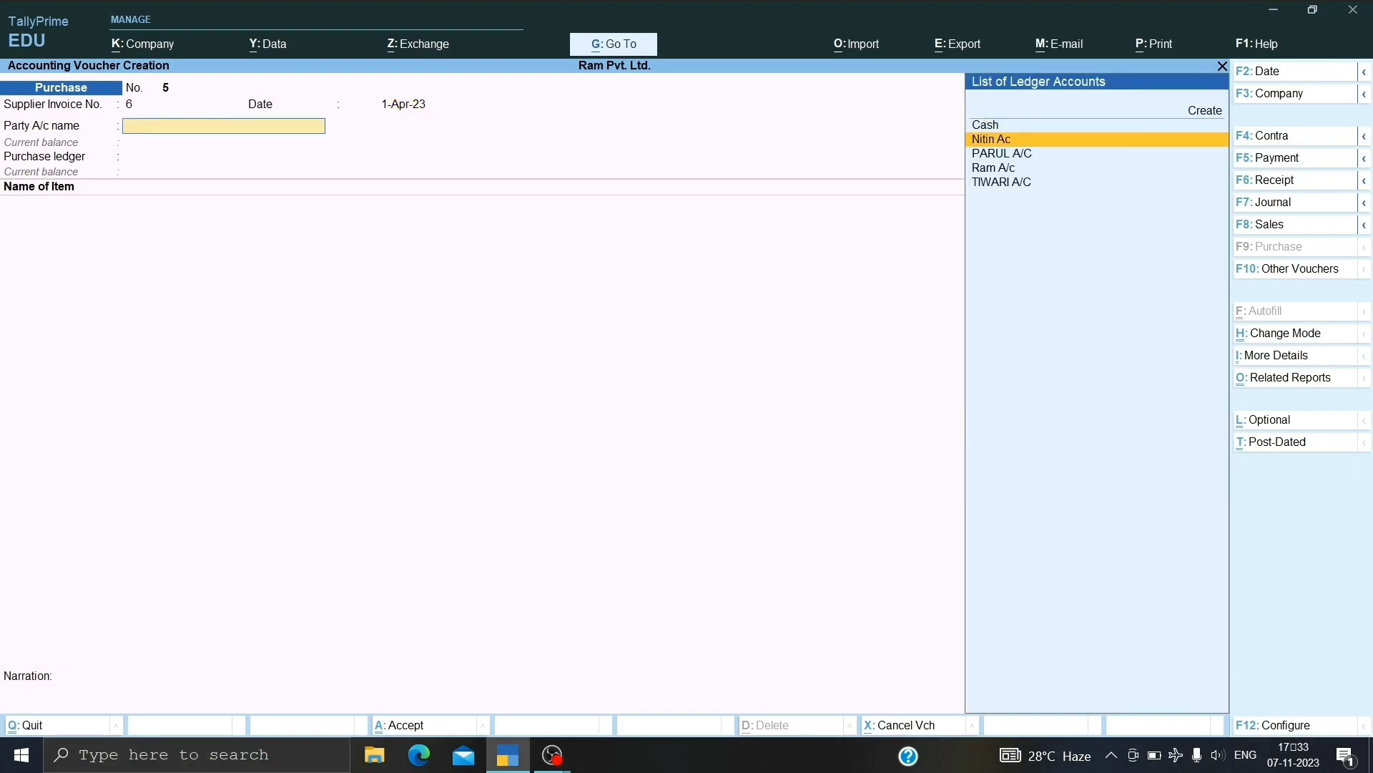
pyautogui.press('Return')
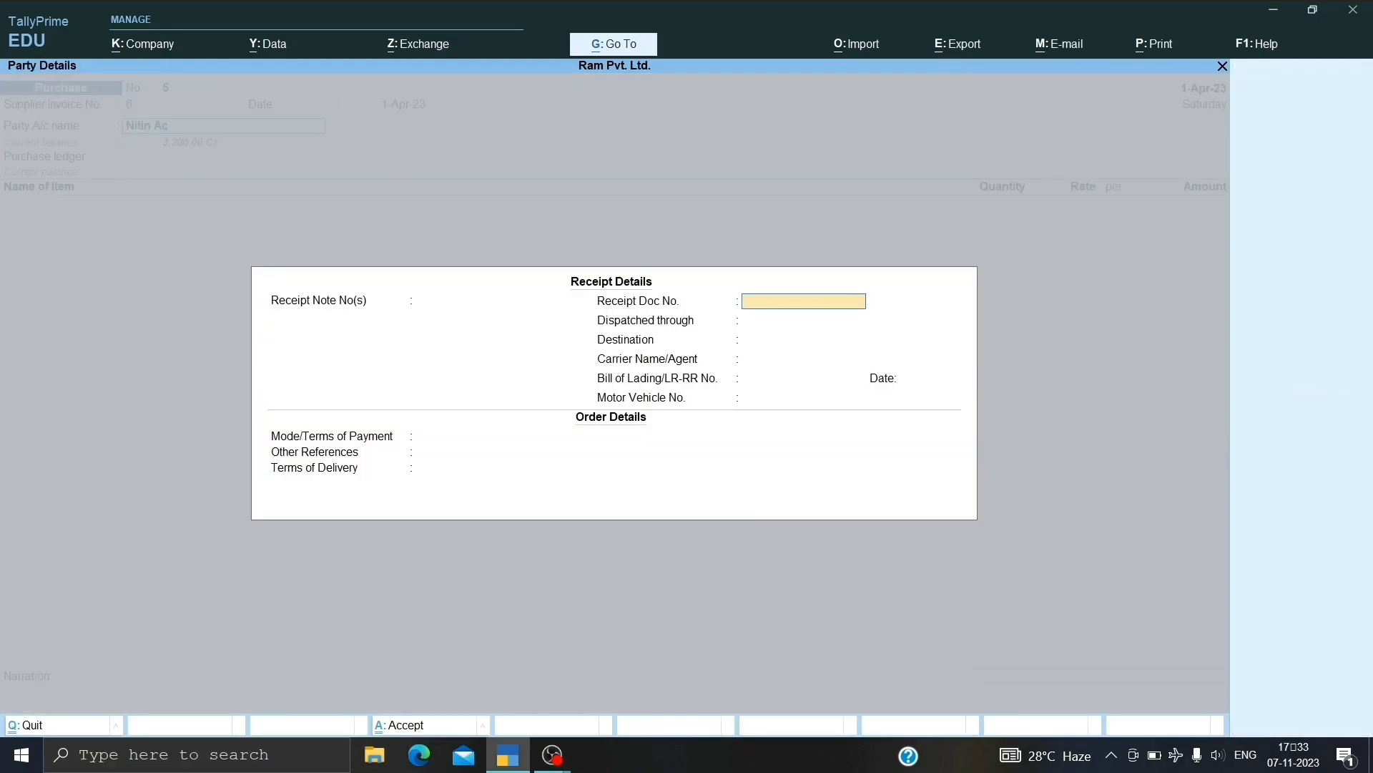
pyautogui.hotkey('ctrl', 'a')
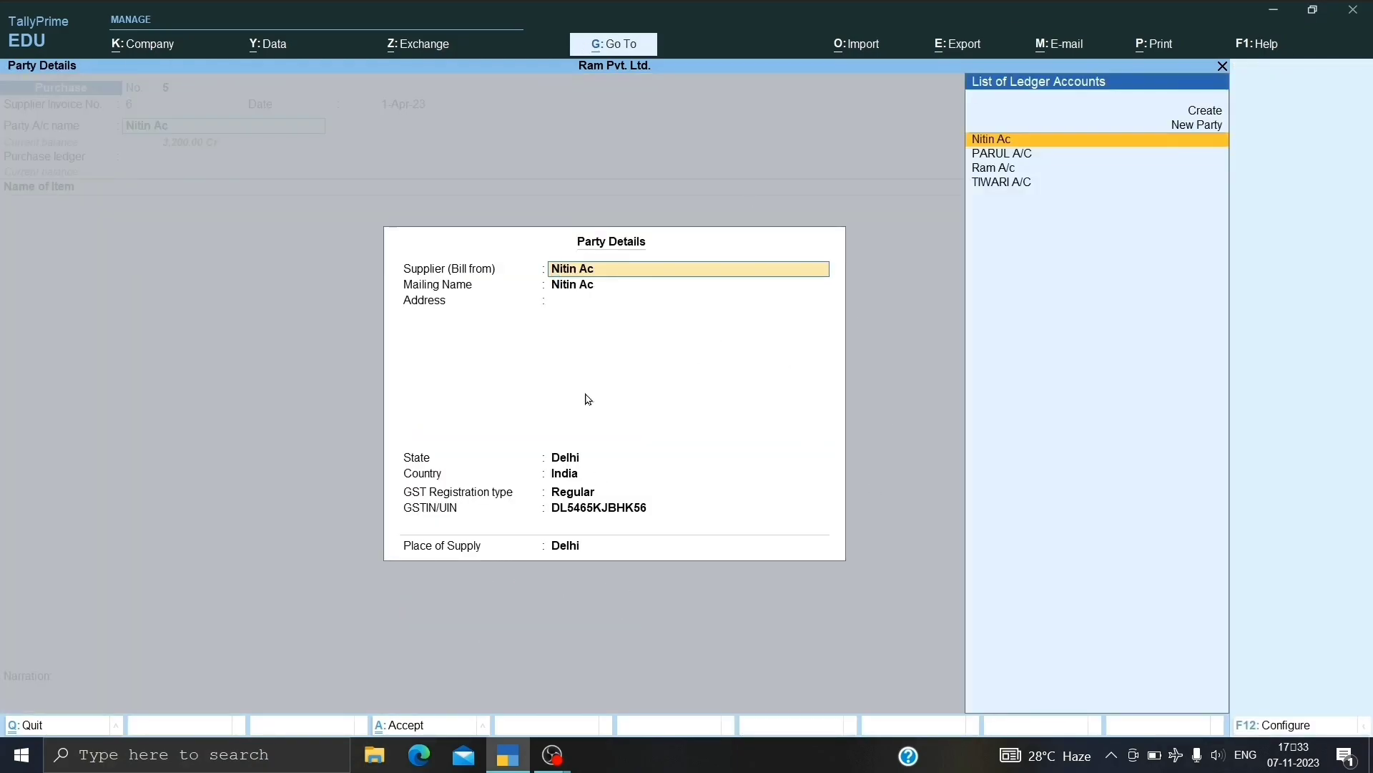
pyautogui.hotkey('ctrl', 'a')
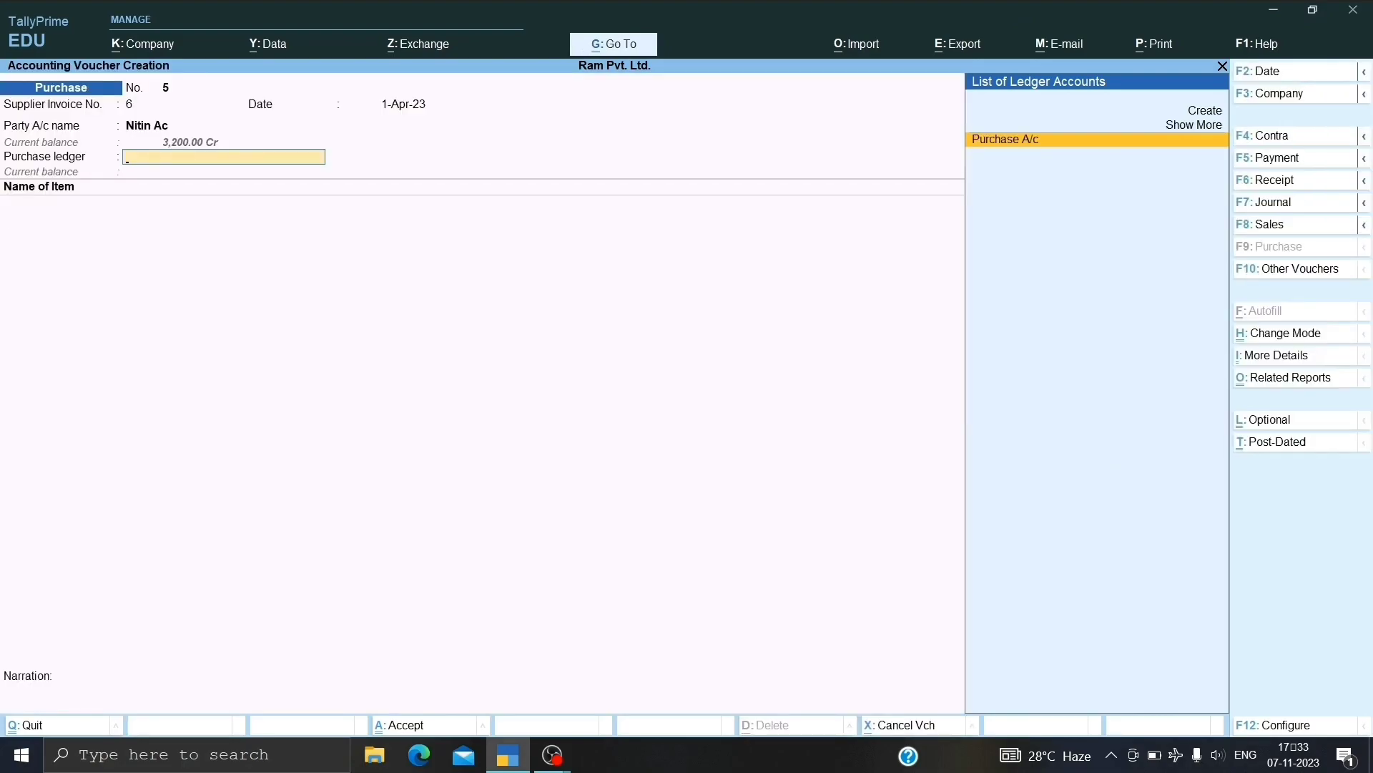
pyautogui.press('Return')
pyautogui.press('Down')
pyautogui.press('Down')
# Enter 3 pcs of SHIRT at 500.00 for 1,500.00.
pyautogui.press('Return')
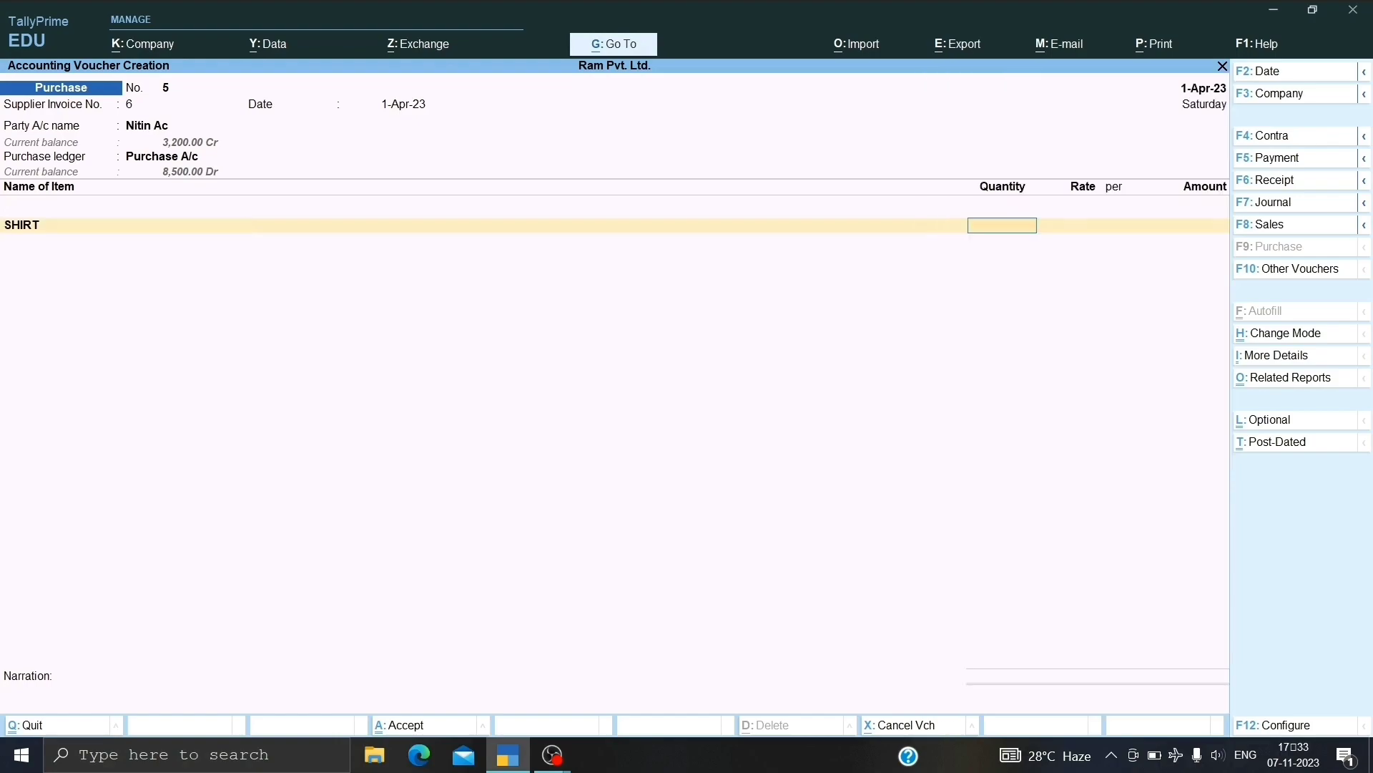
pyautogui.write('3')
pyautogui.press('Return')
pyautogui.press('Return')
pyautogui.press('Return')
pyautogui.press('Return')
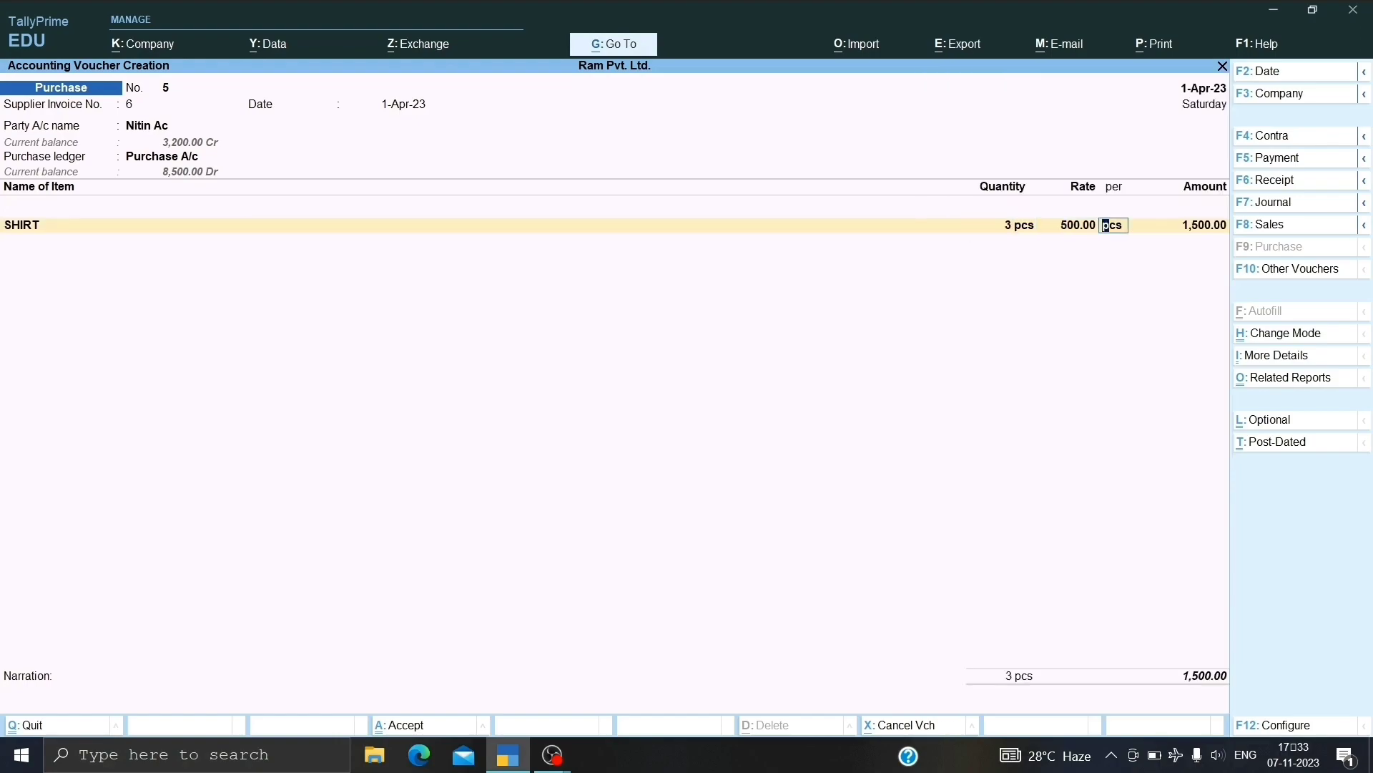
# Add CGST and SGST ledger rows and bring up the GST tax analysis.
pyautogui.press('Return')
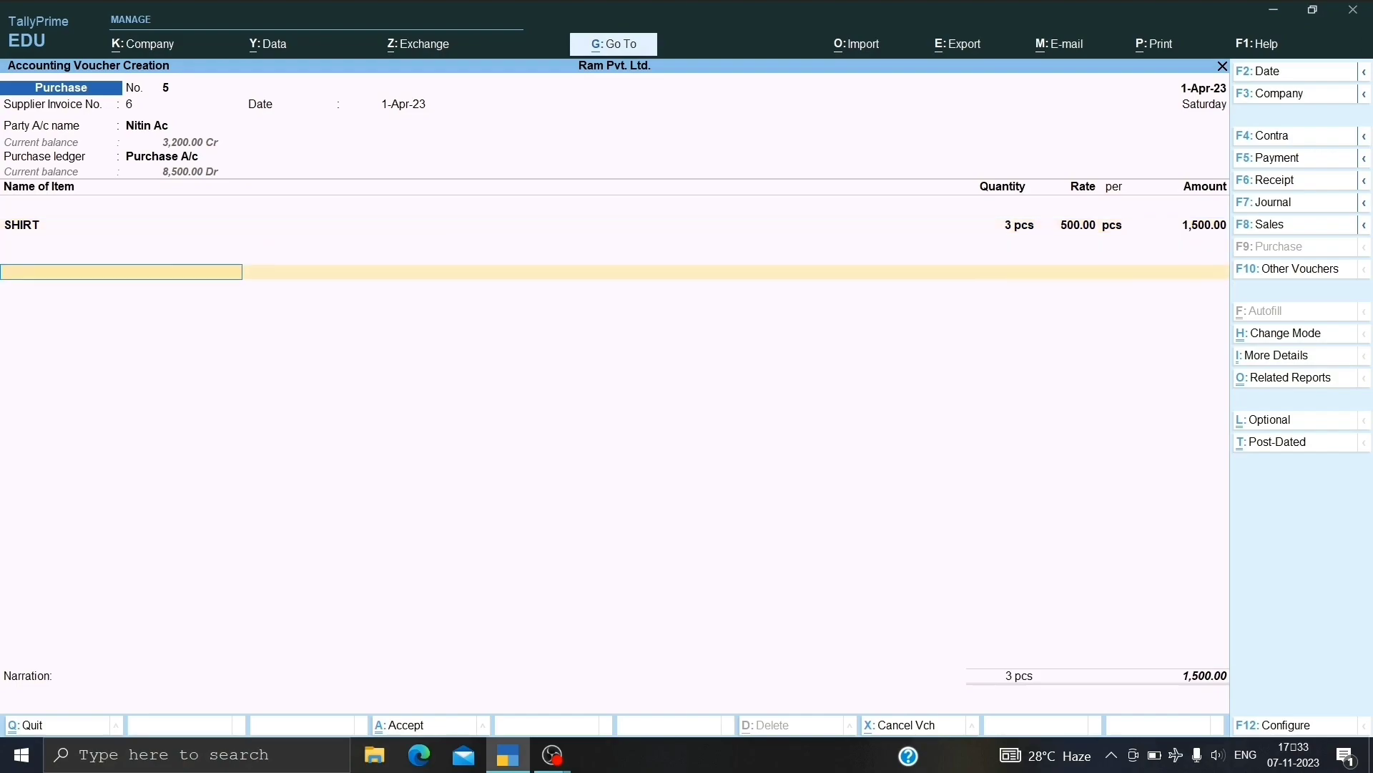
pyautogui.press('space')
pyautogui.press('Down')
pyautogui.press('Down')
pyautogui.press('Down')
pyautogui.press('Return')
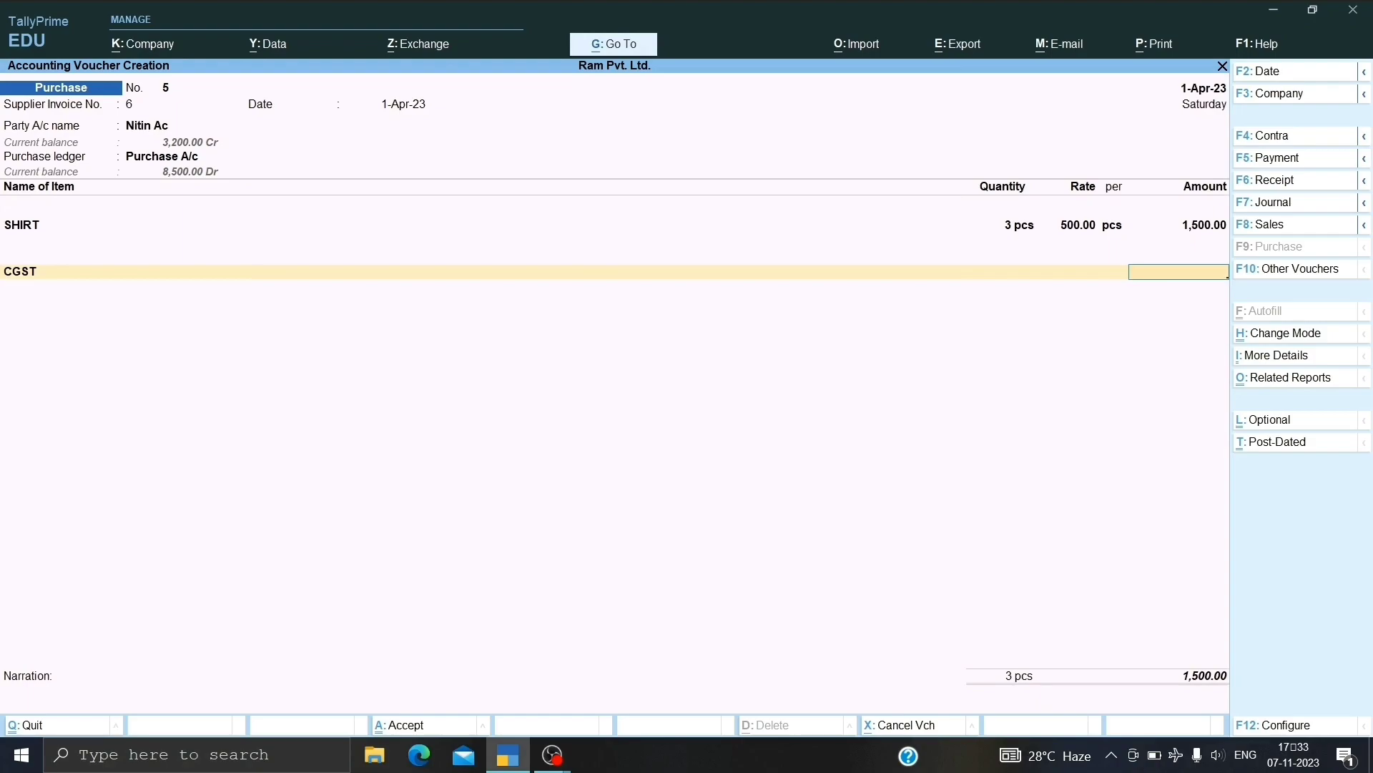
pyautogui.press('Return')
pyautogui.press('Down')
pyautogui.press('Down')
pyautogui.press('Down')
pyautogui.press('Down')
pyautogui.press('Down')
pyautogui.press('Down')
pyautogui.press('Down')
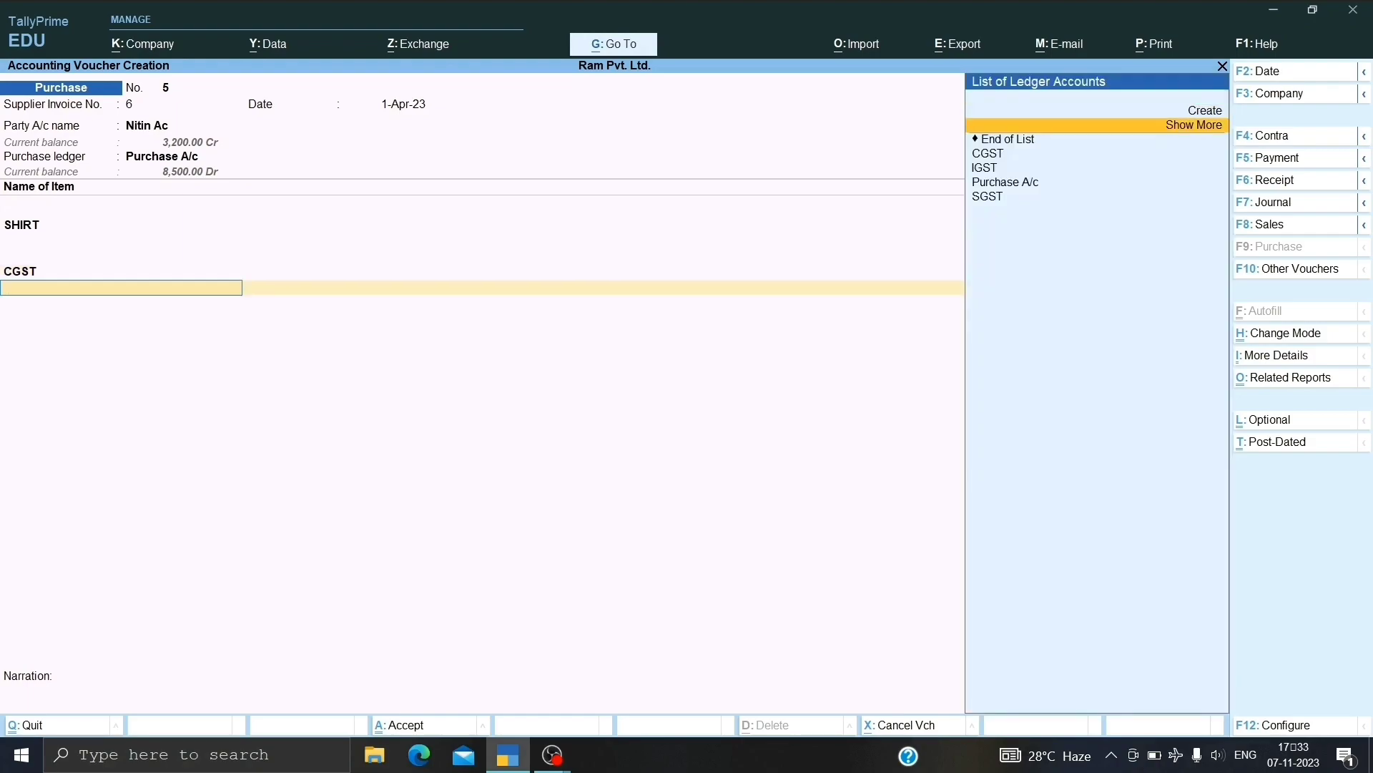
pyautogui.press('Return')
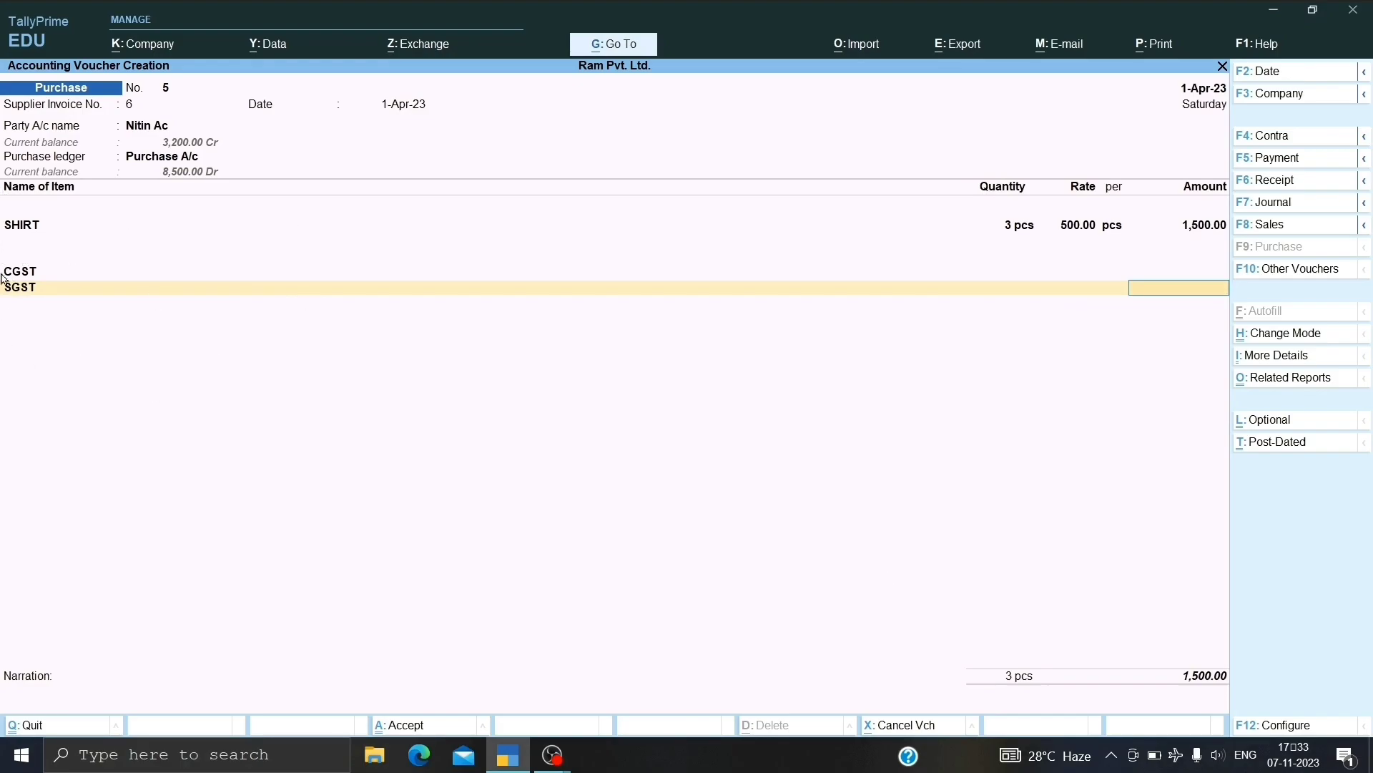
pyautogui.hotkey('alt', 'a')
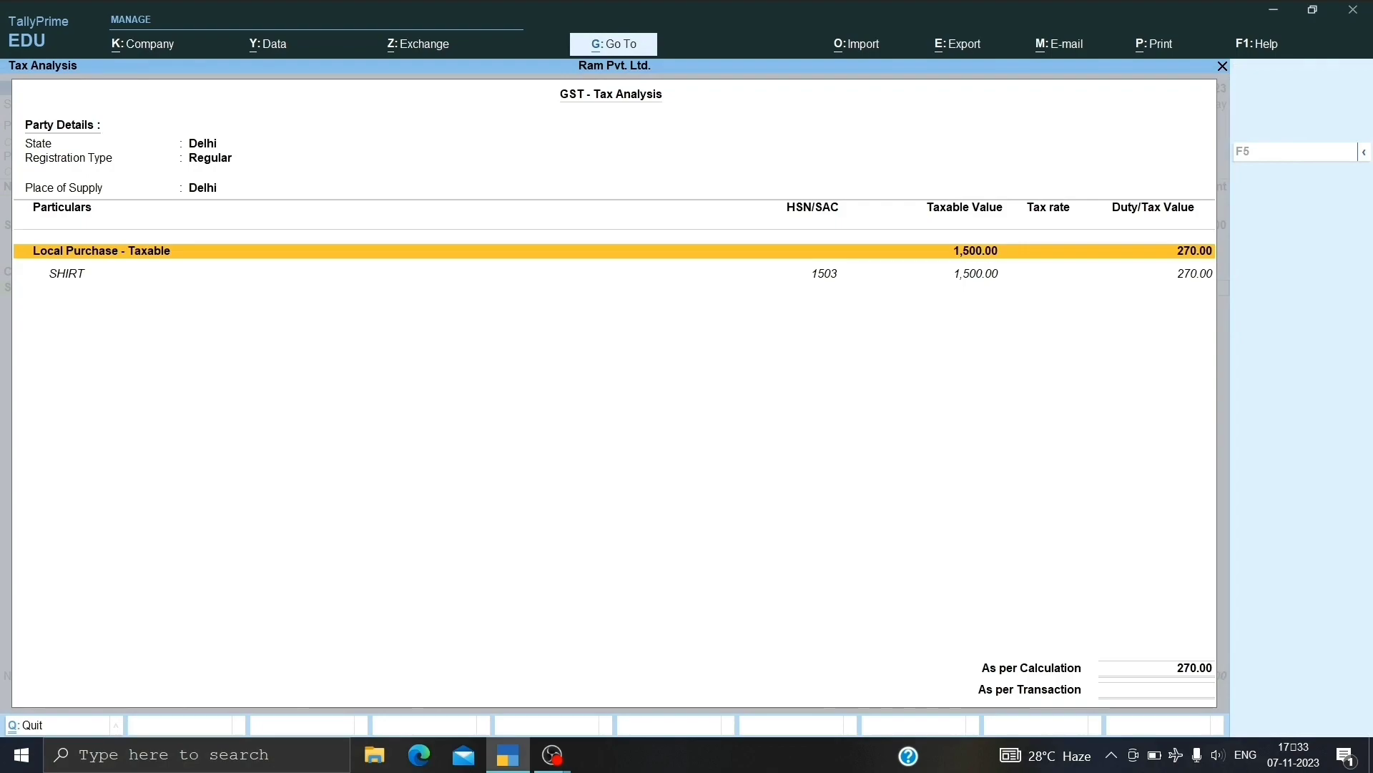
# Expand the tax analysis to detail, showing CGST and SGST at 9%, 135.00 each.
pyautogui.hotkey('alt', 'F5')
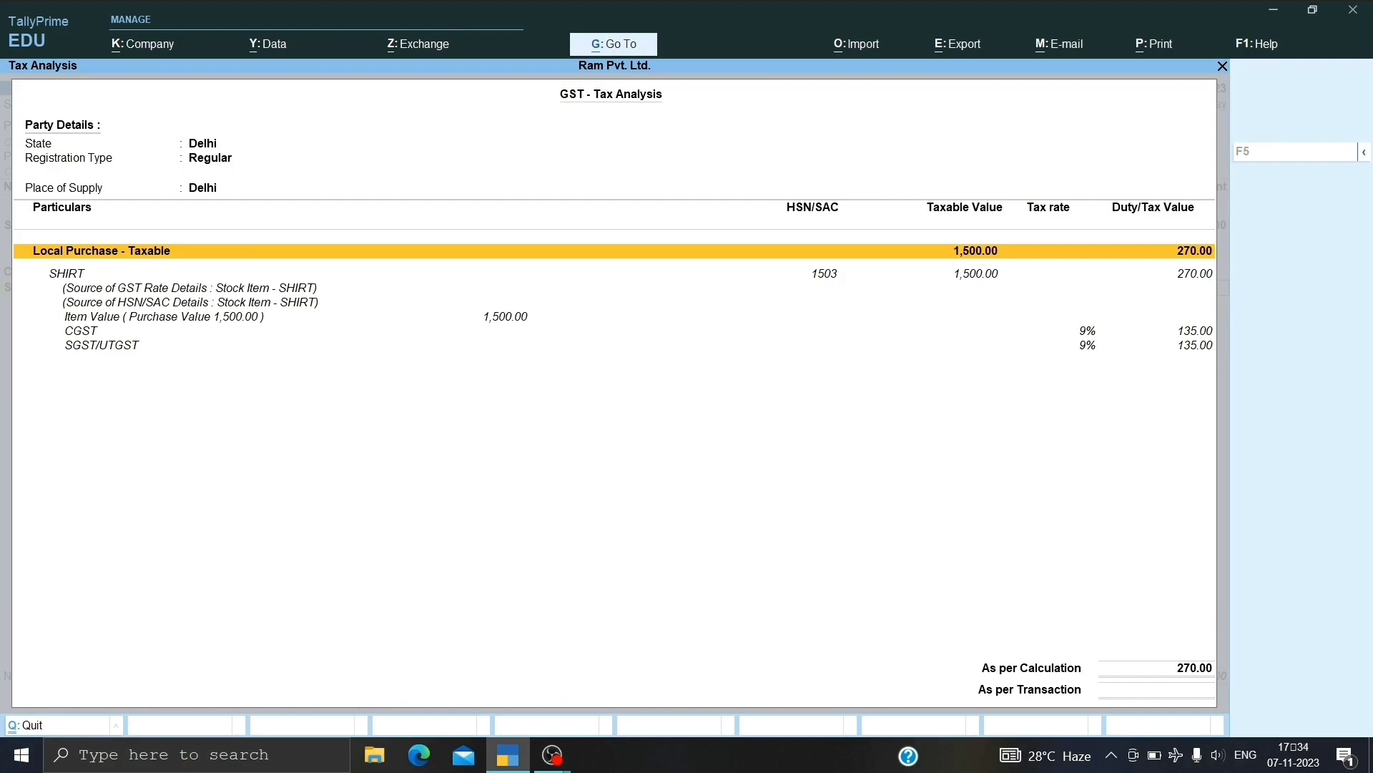
# Change the SGST ledger's tax type to SGST/UTGST, keeping group Duties & Taxes and duty type GST.
pyautogui.press('Escape')
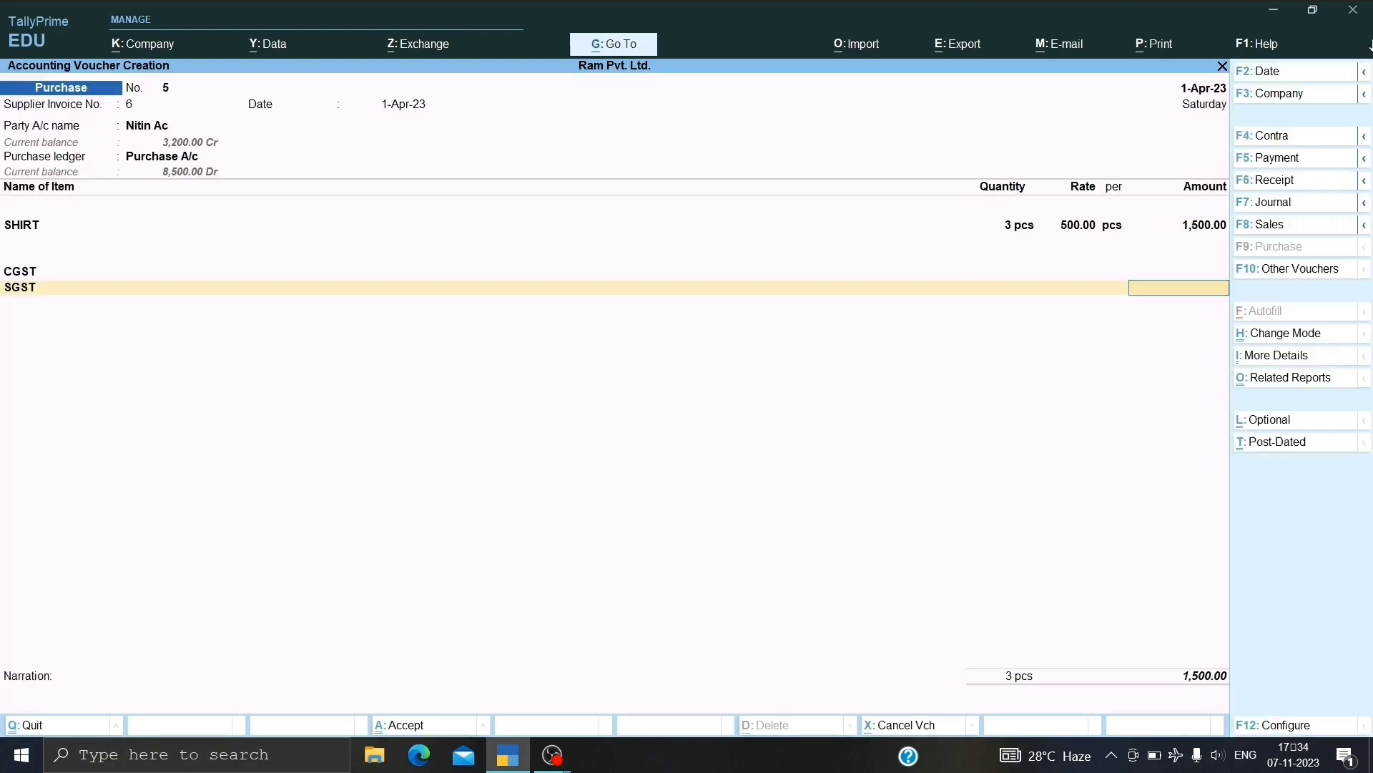
pyautogui.press('BackSpace')
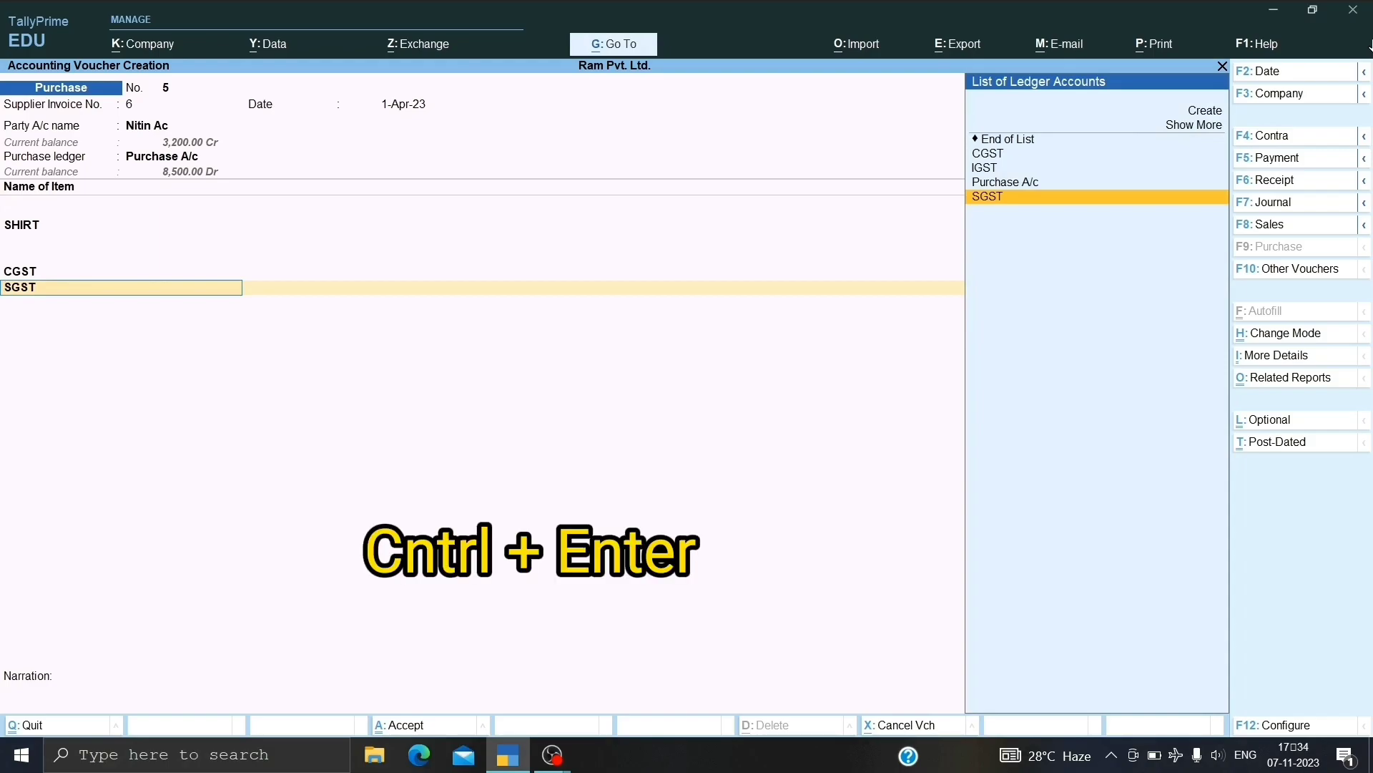
pyautogui.hotkey('ctrl', 'Return')
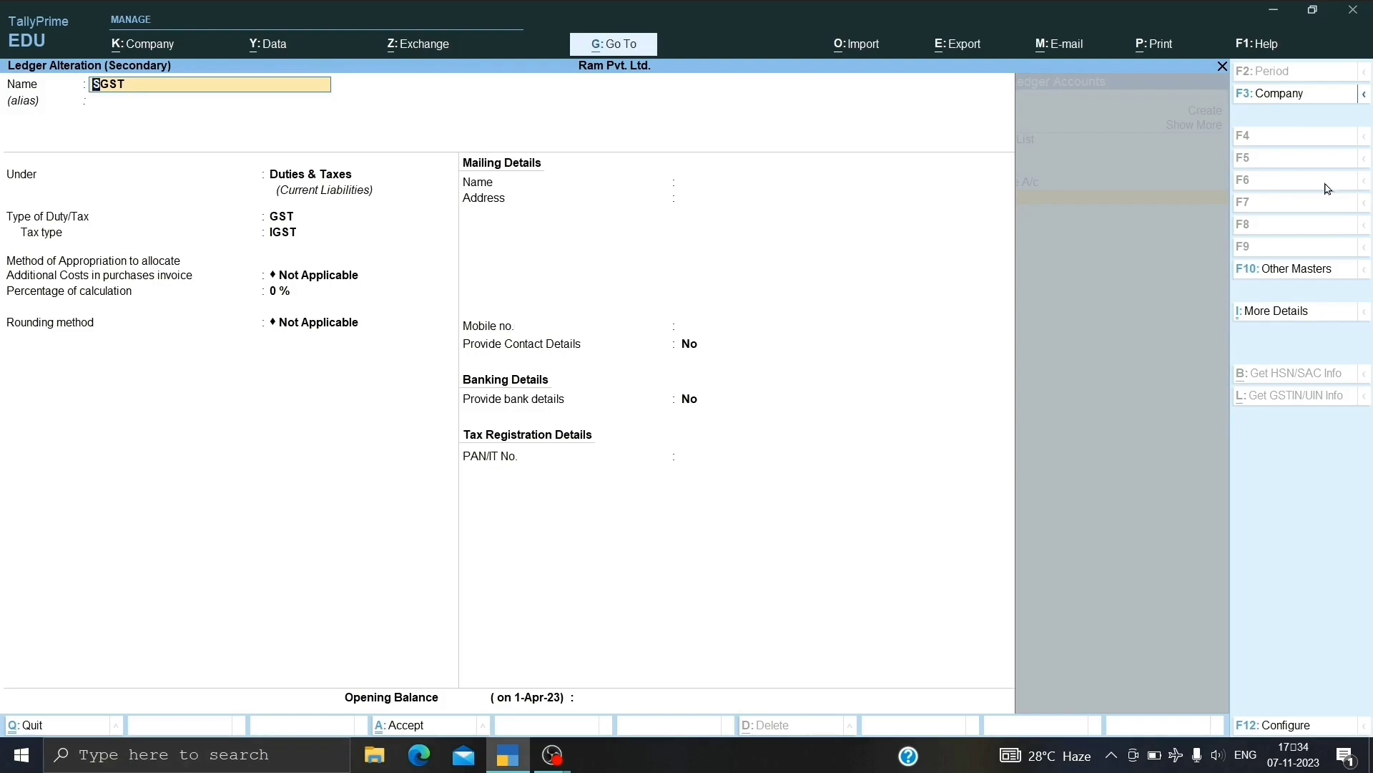
pyautogui.press('Return')
pyautogui.press('Return')
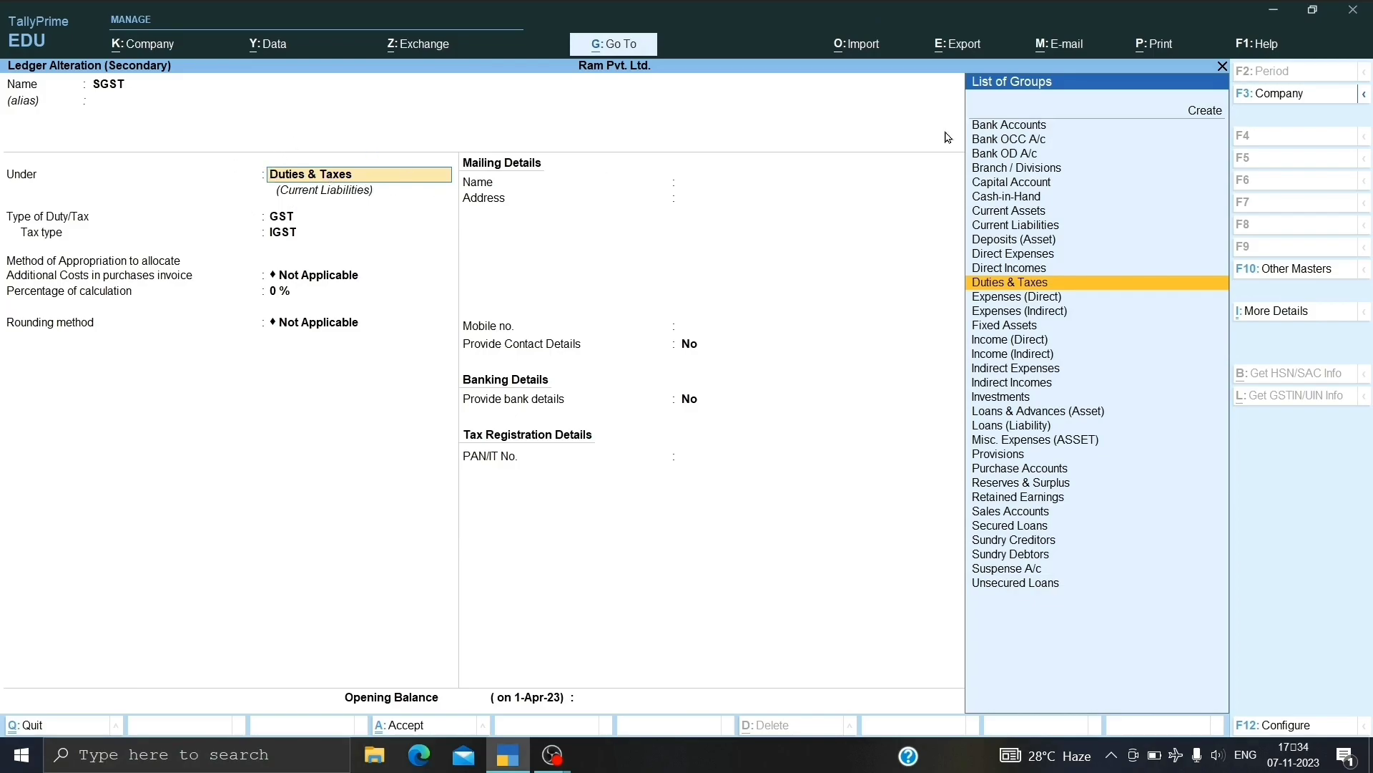
pyautogui.press('Return')
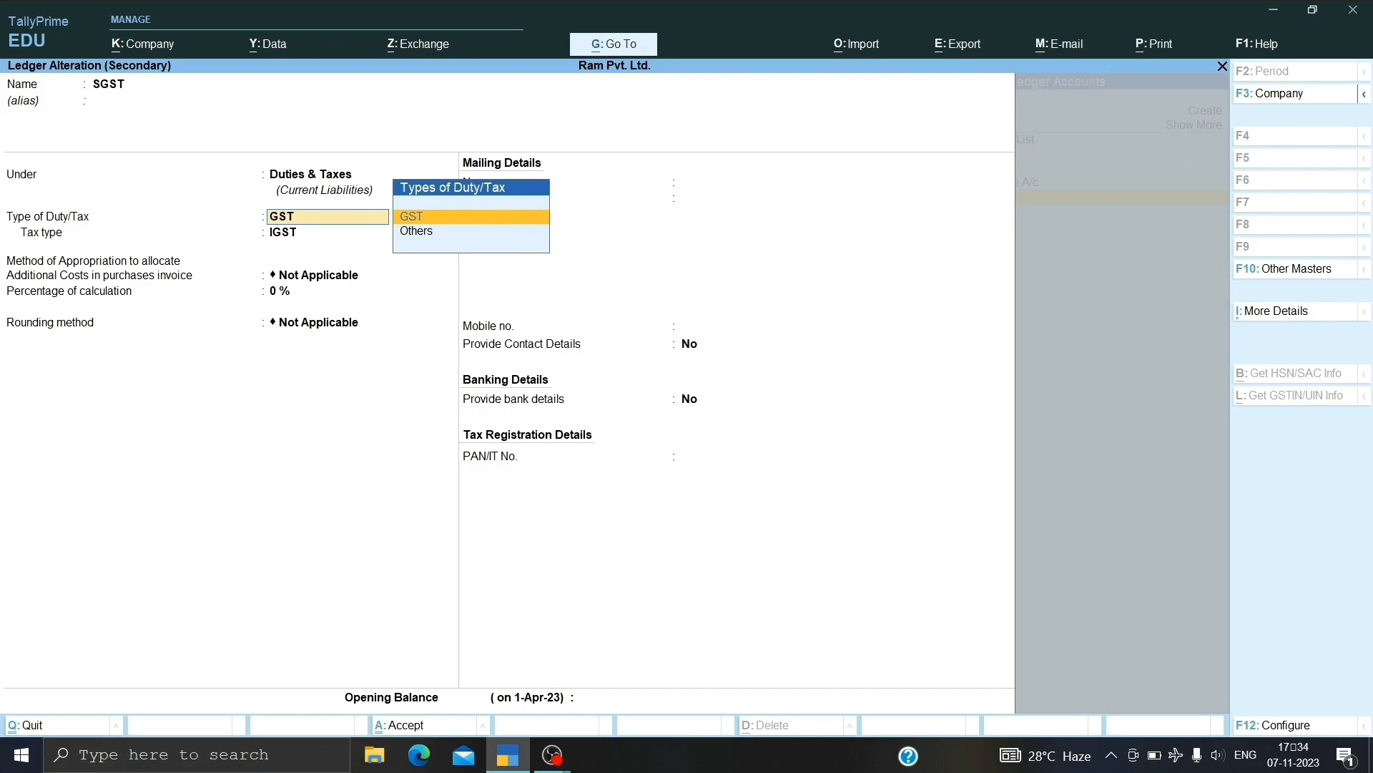
pyautogui.press('Return')
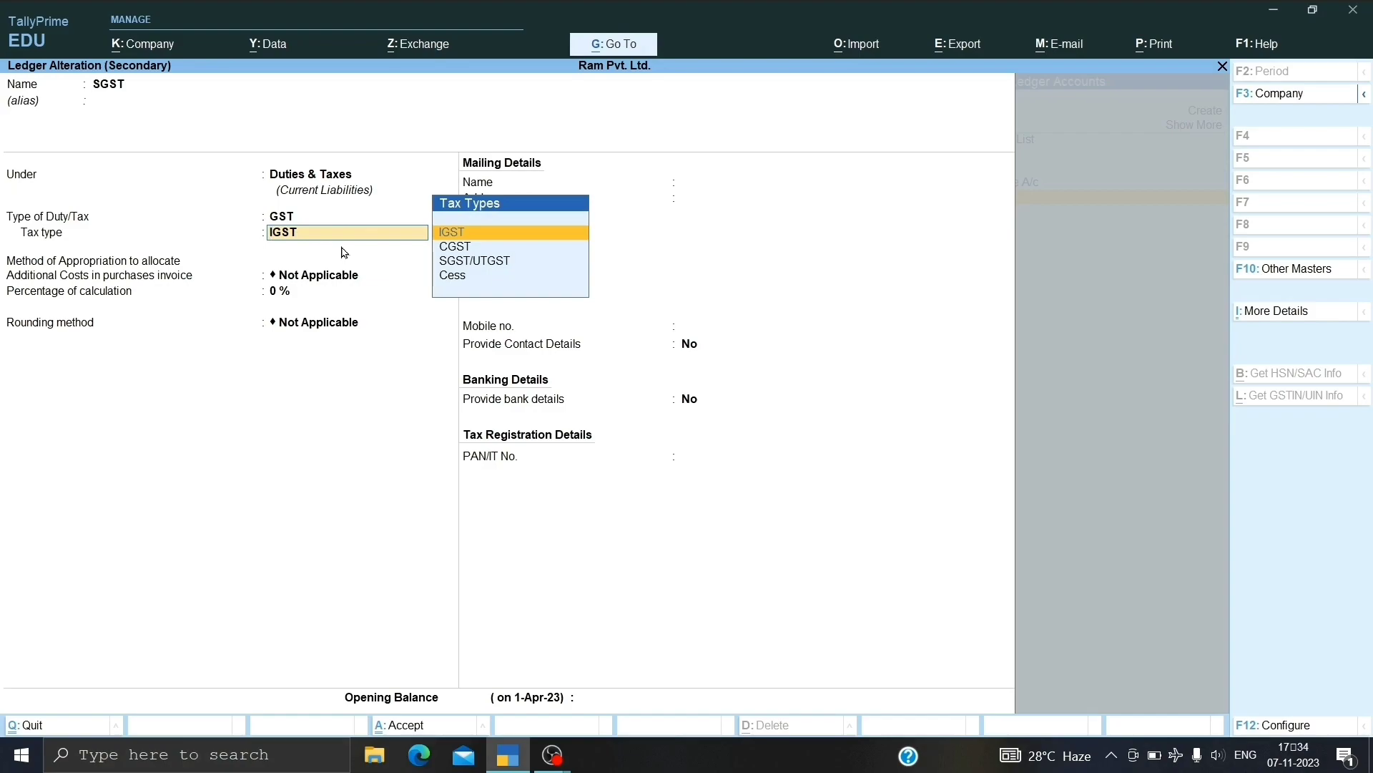
pyautogui.press('Down')
pyautogui.press('Down')
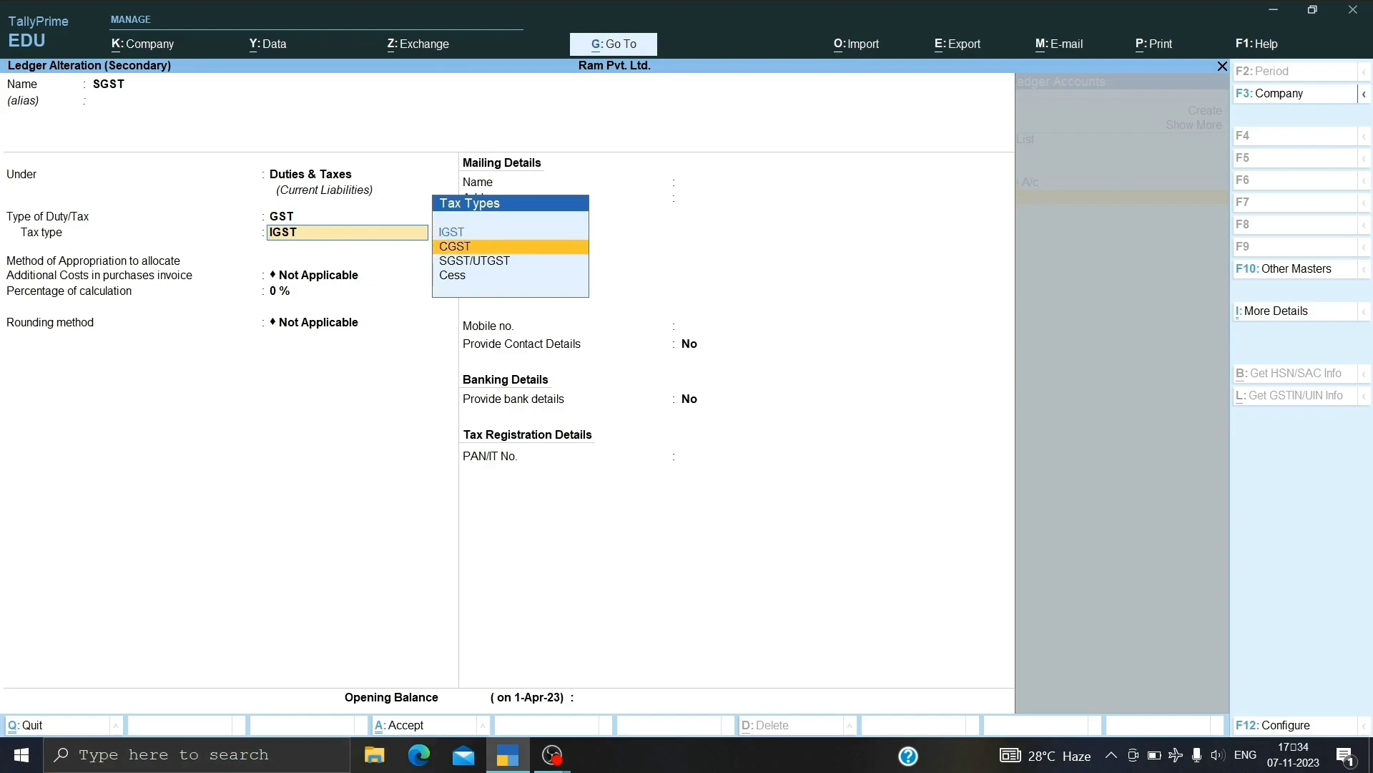
pyautogui.press('Return')
pyautogui.press('Return')
pyautogui.press('Return')
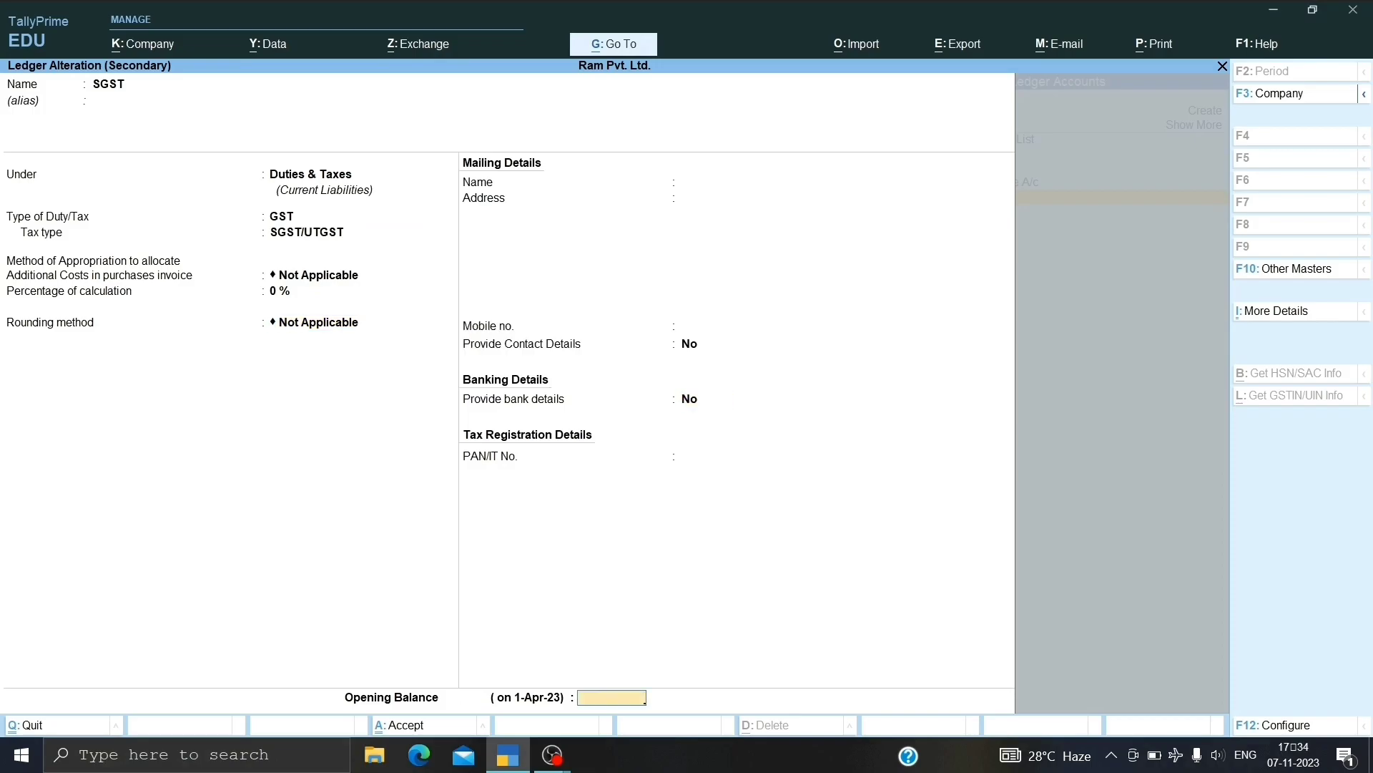
pyautogui.press('Return')
pyautogui.press('y')
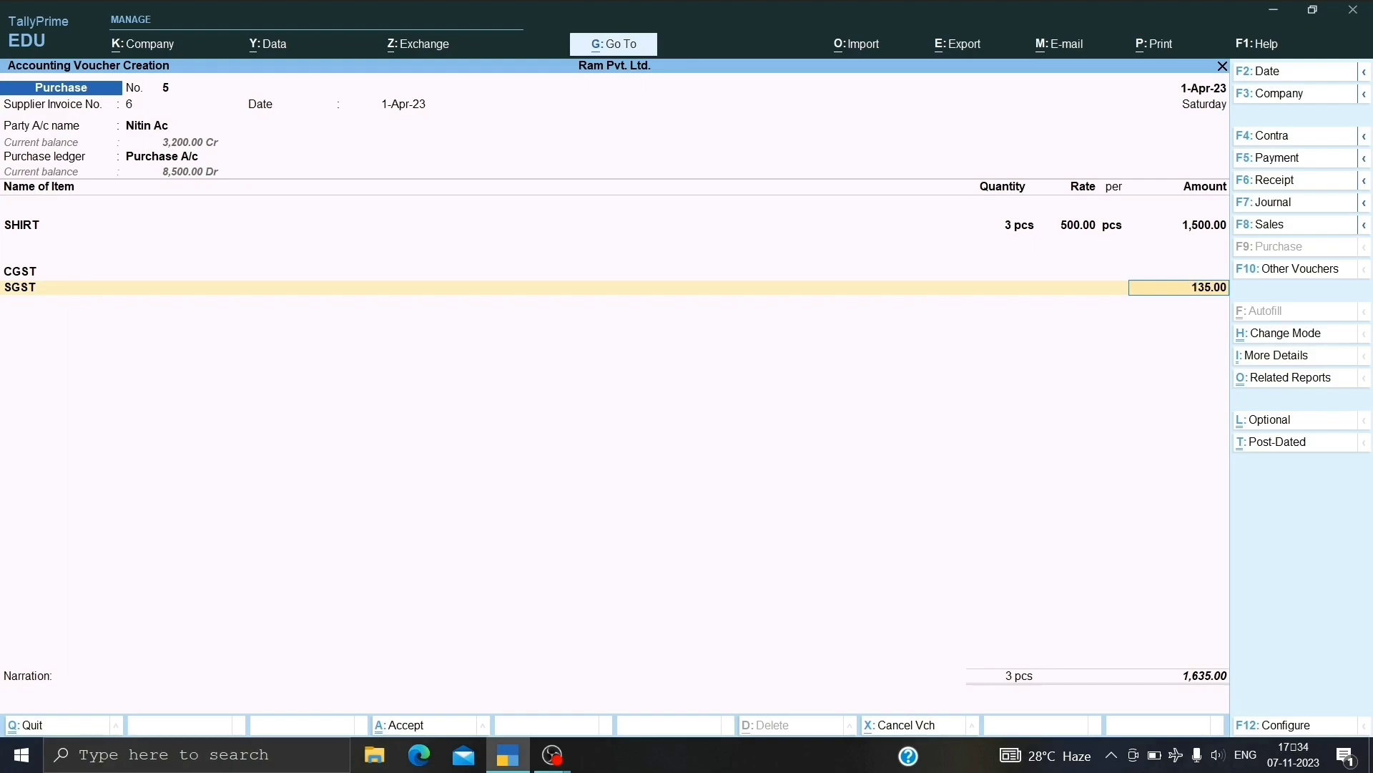
# Open the CGST ledger for alteration from its voucher row, keeping Duties & Taxes and GST.
pyautogui.press('BackSpace')
pyautogui.press('BackSpace')
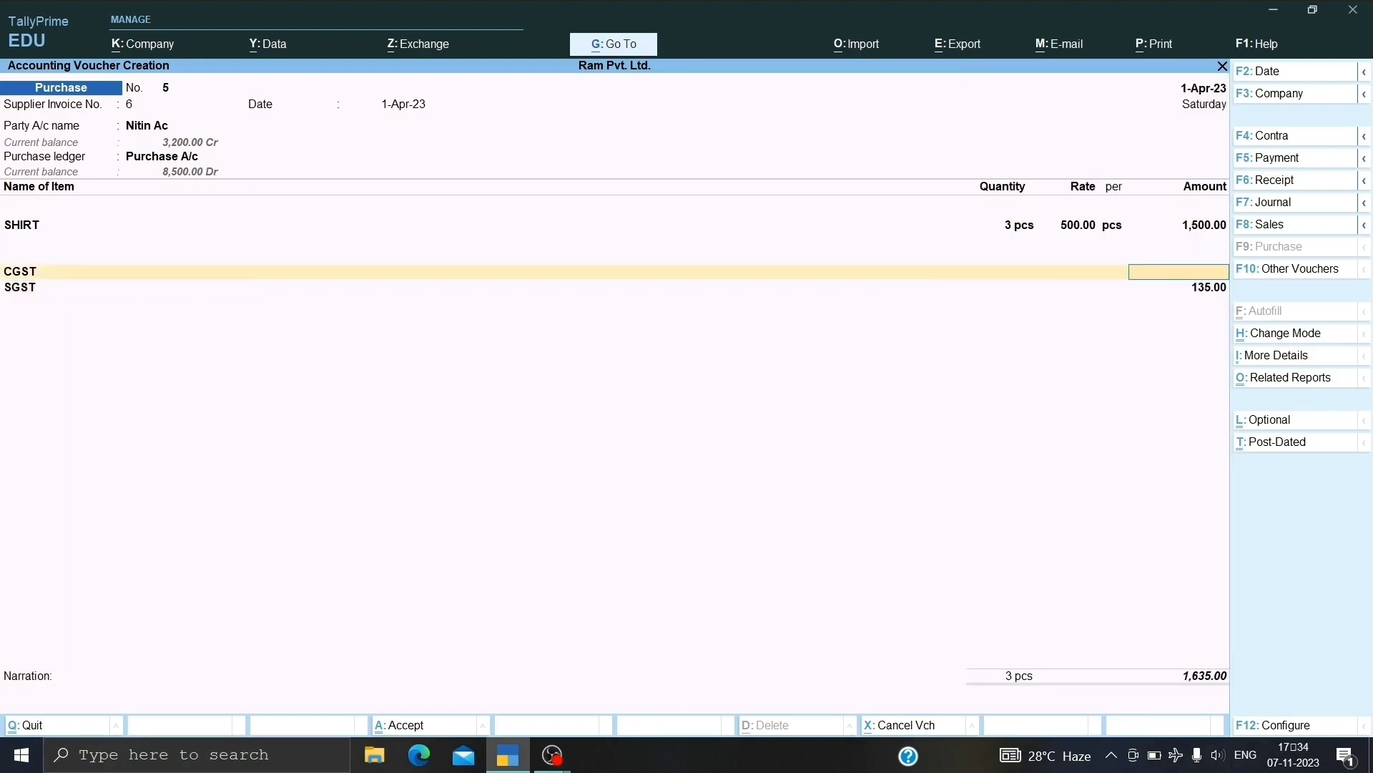
pyautogui.press('BackSpace')
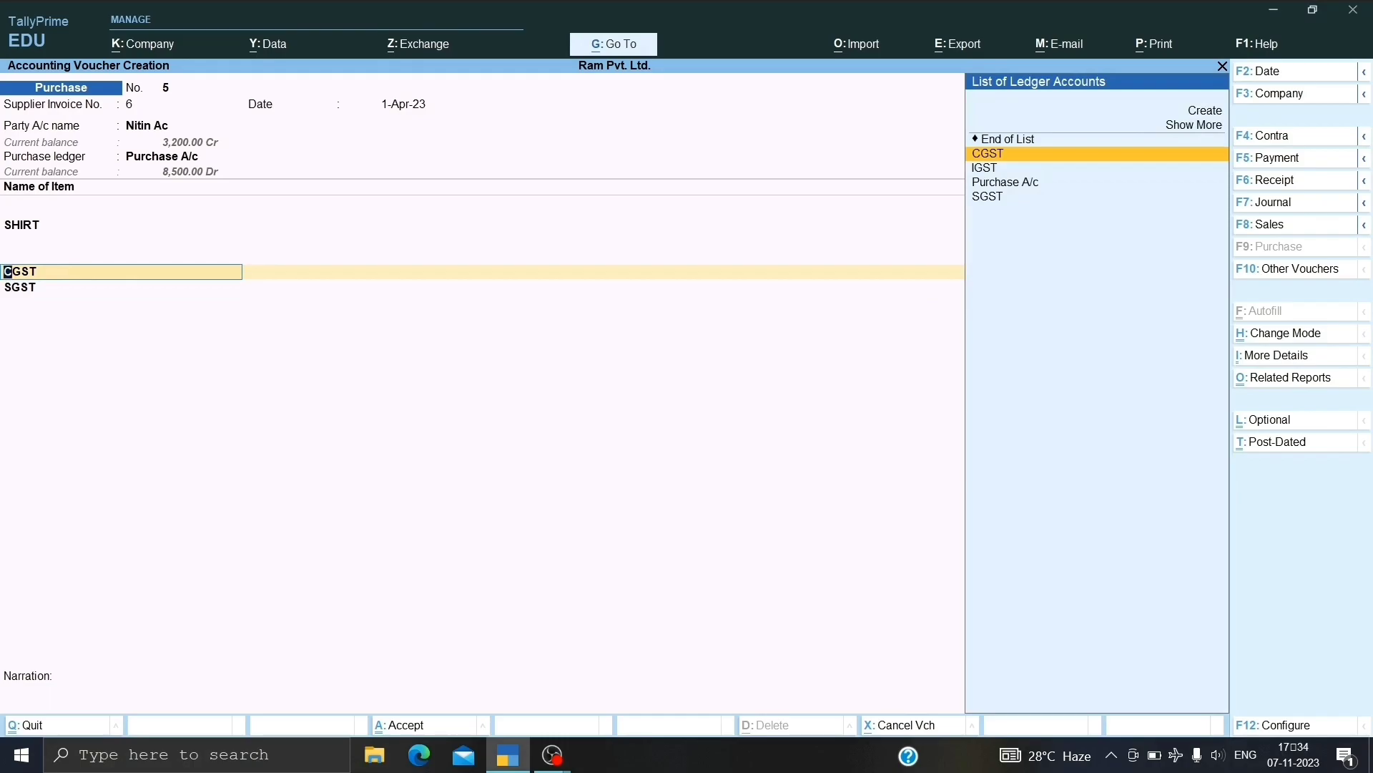
pyautogui.hotkey('ctrl', 'Return')
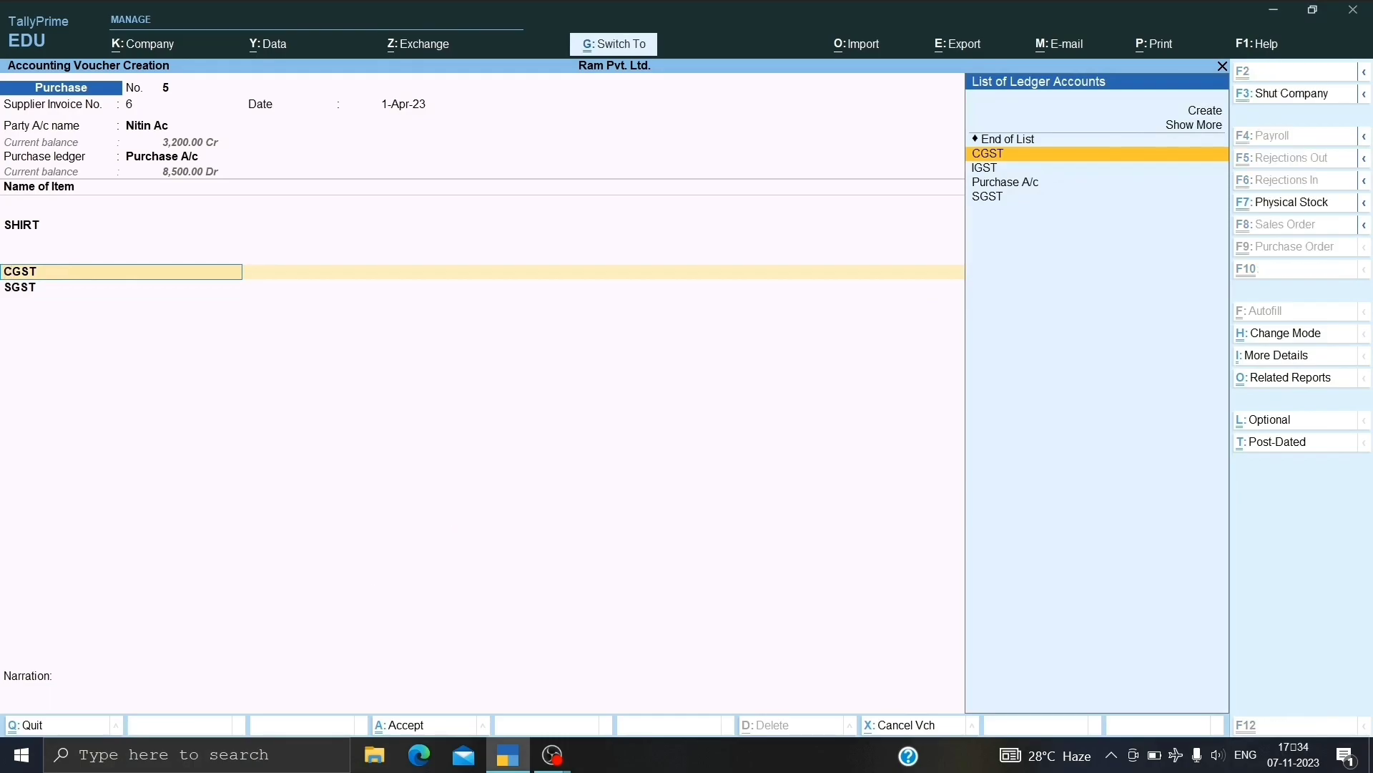
pyautogui.hotkey('ctrl', 'Return')
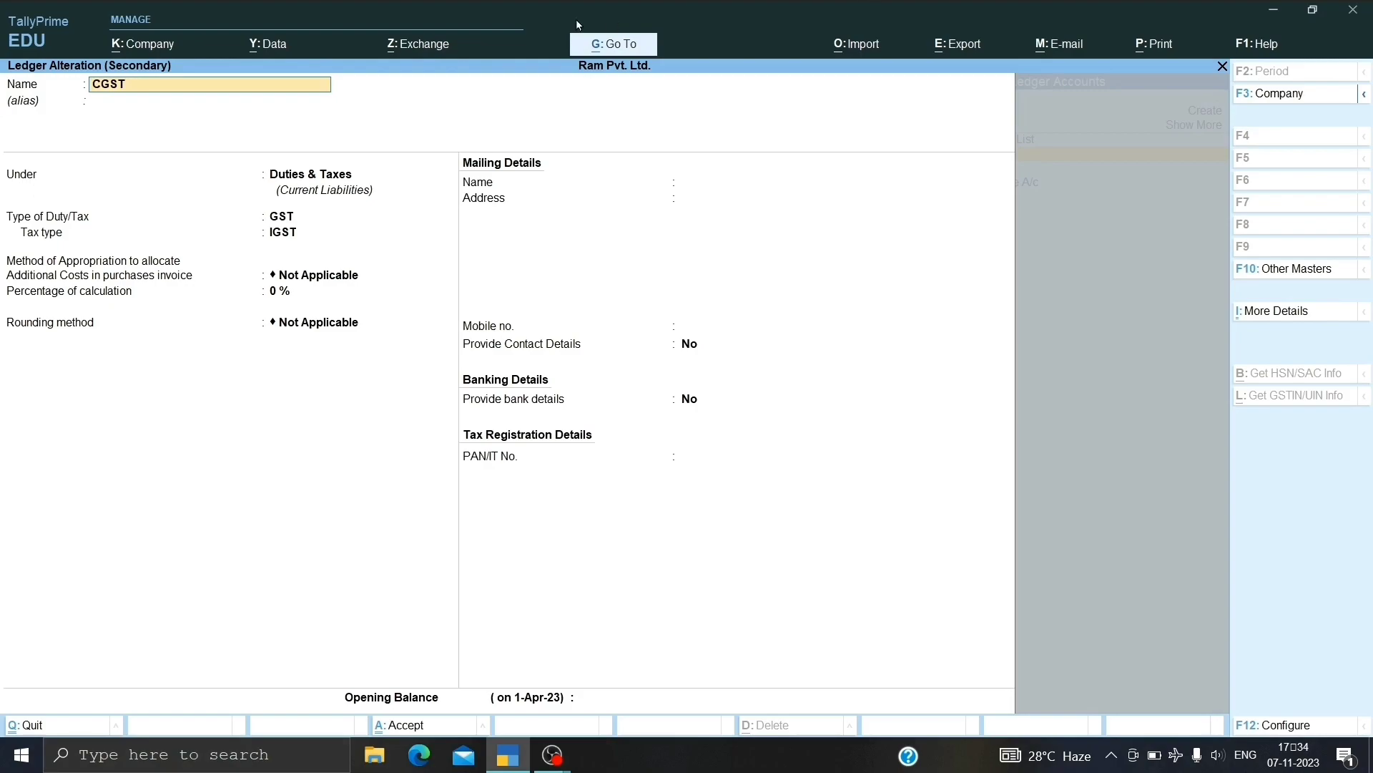
pyautogui.press('Return')
pyautogui.press('Return')
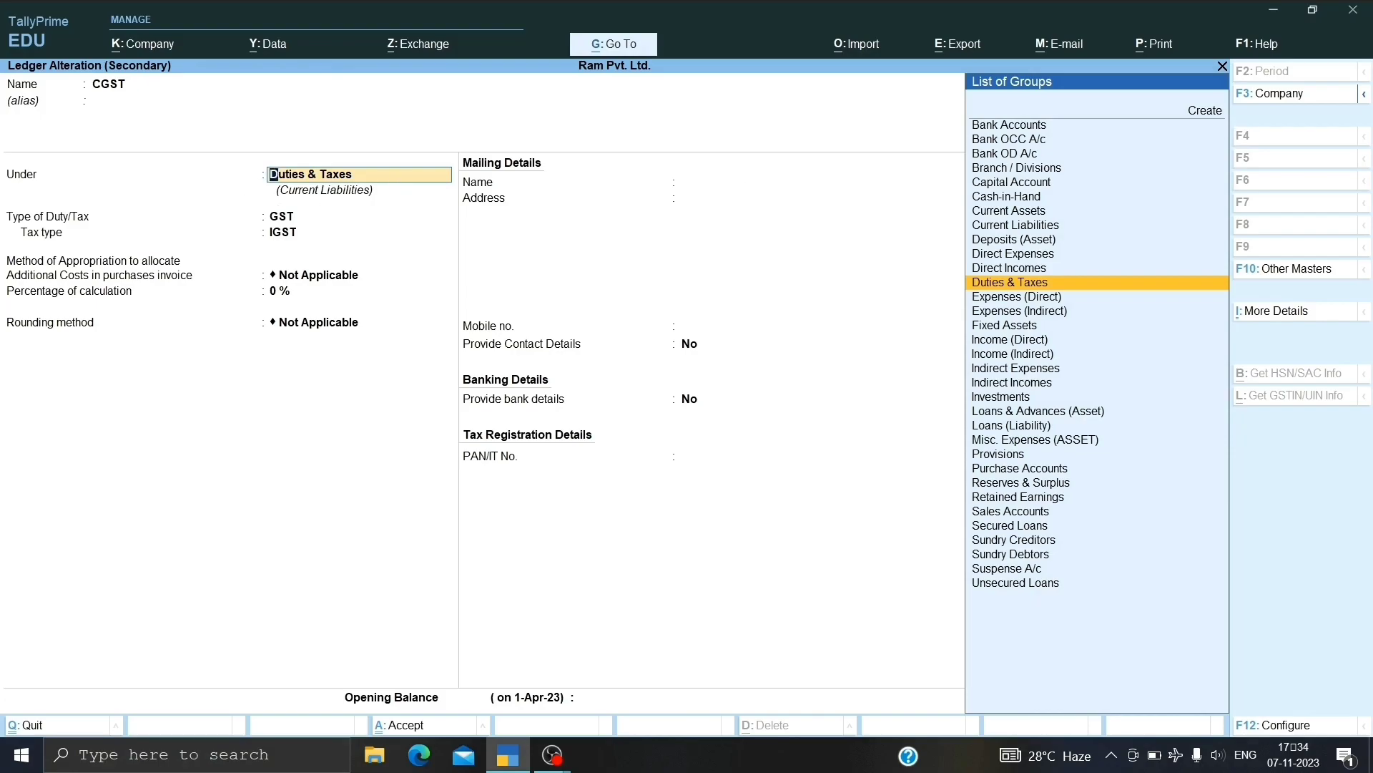
pyautogui.press('Return')
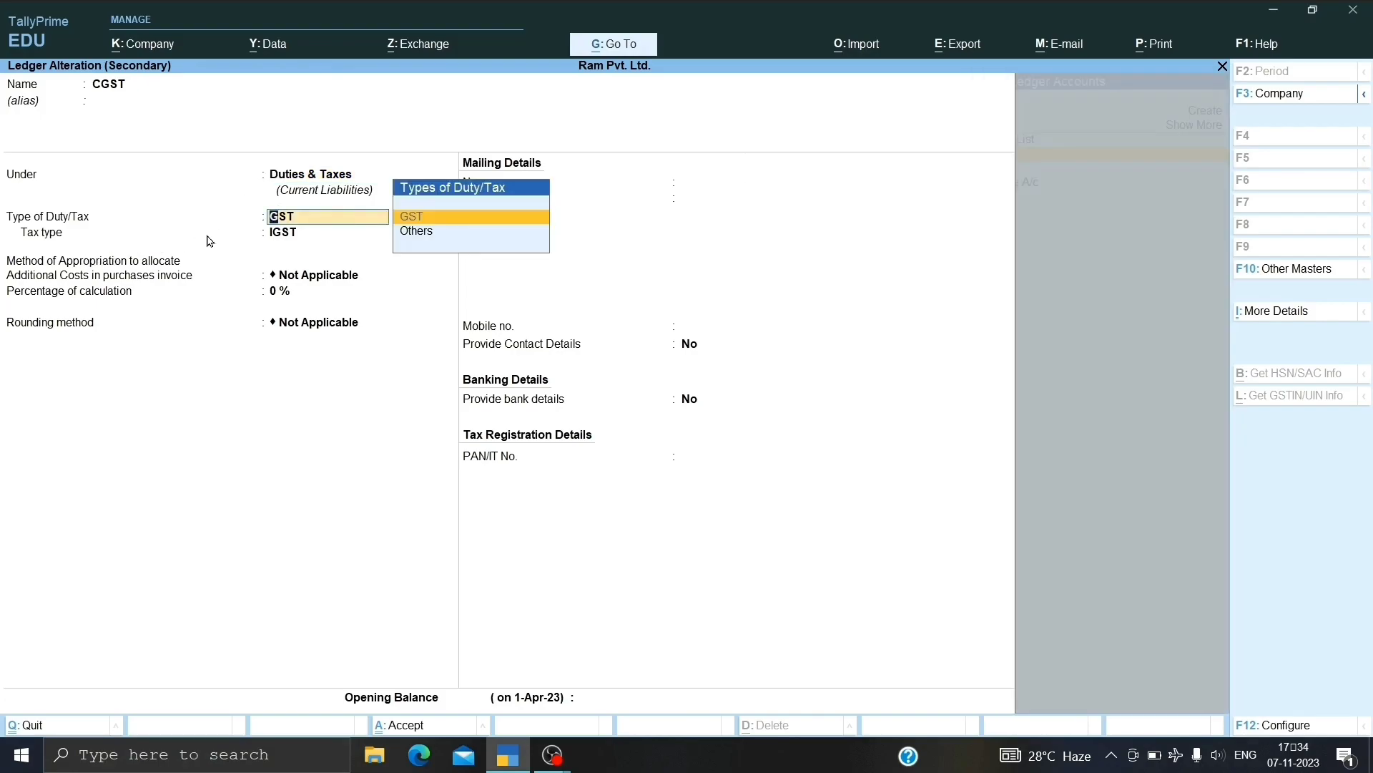
pyautogui.press('Return')
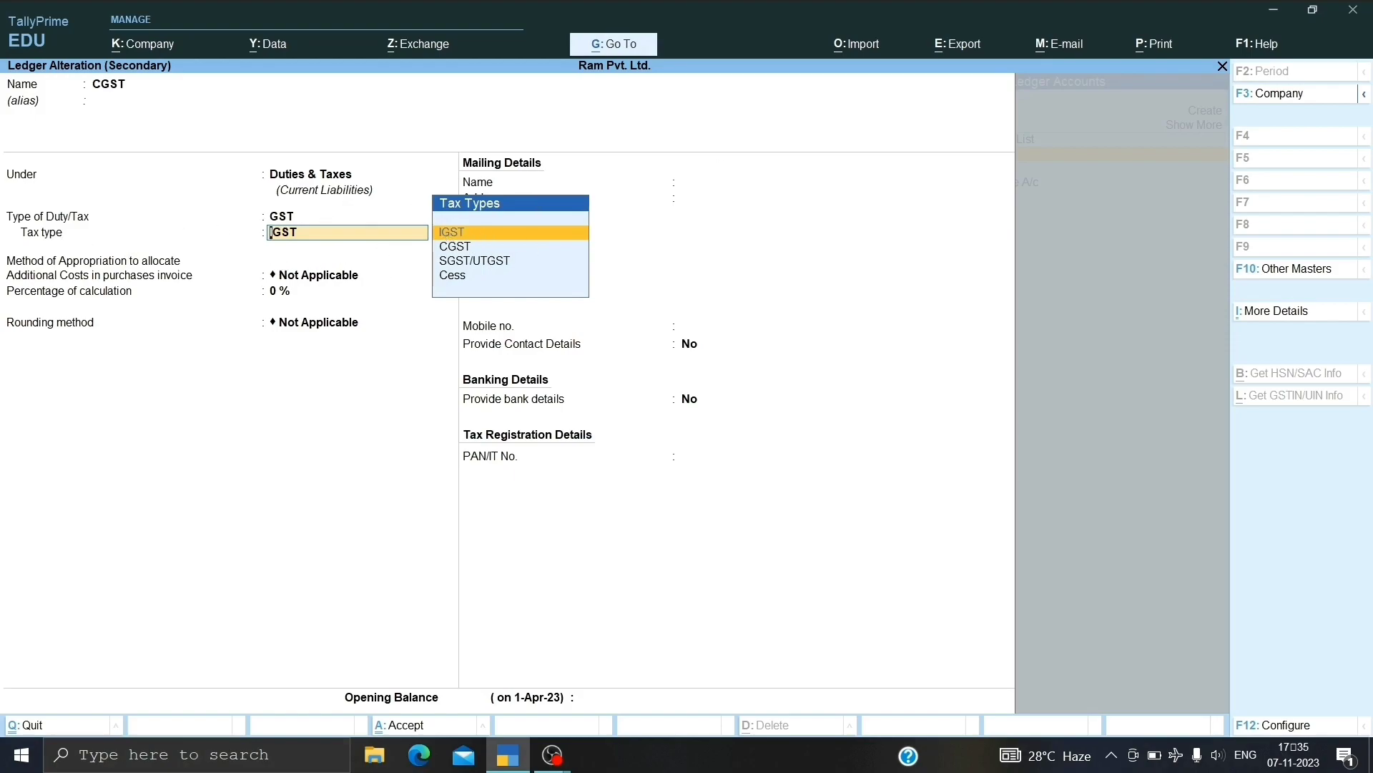
# Set the CGST ledger's tax type to CGST and accept the altered ledger.
pyautogui.click(455, 246)
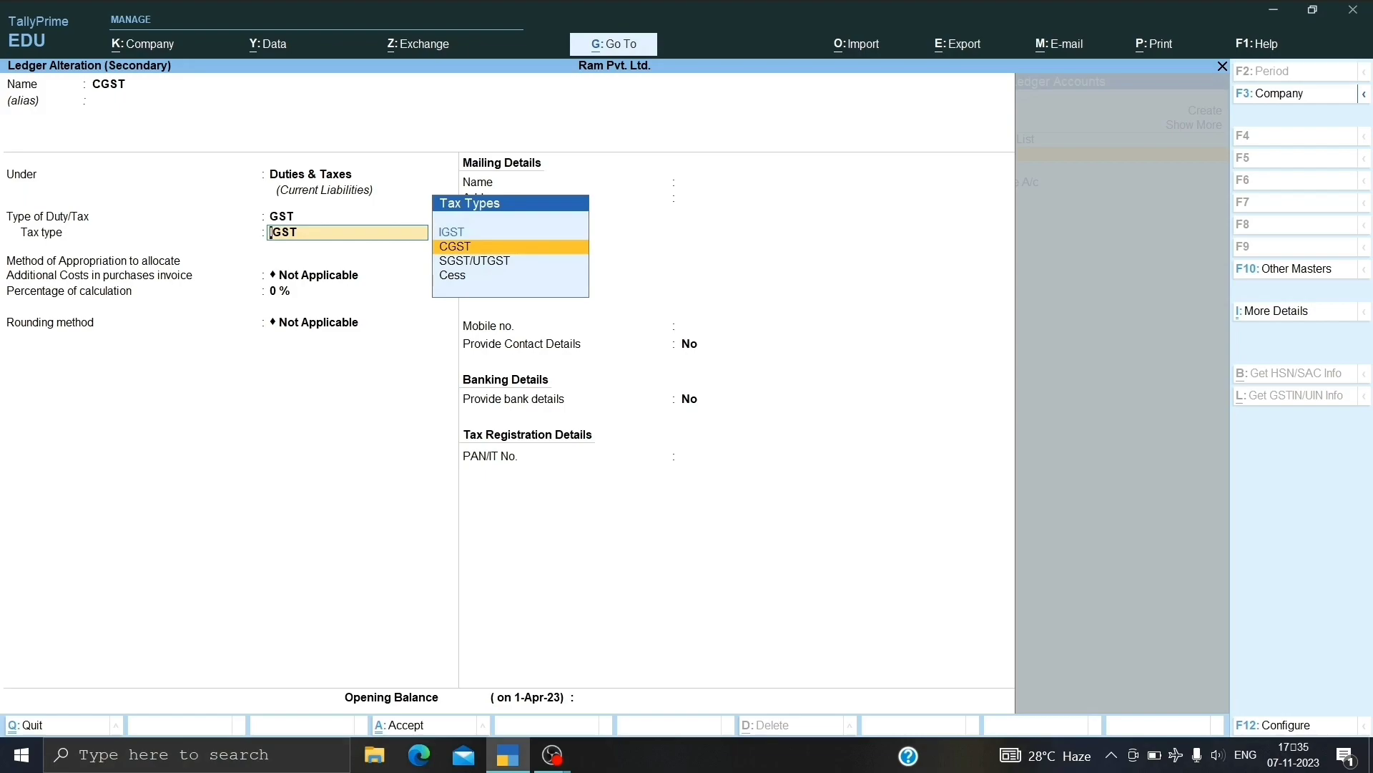
pyautogui.press('Return')
pyautogui.press('Return')
pyautogui.press('Return')
pyautogui.press('Return')
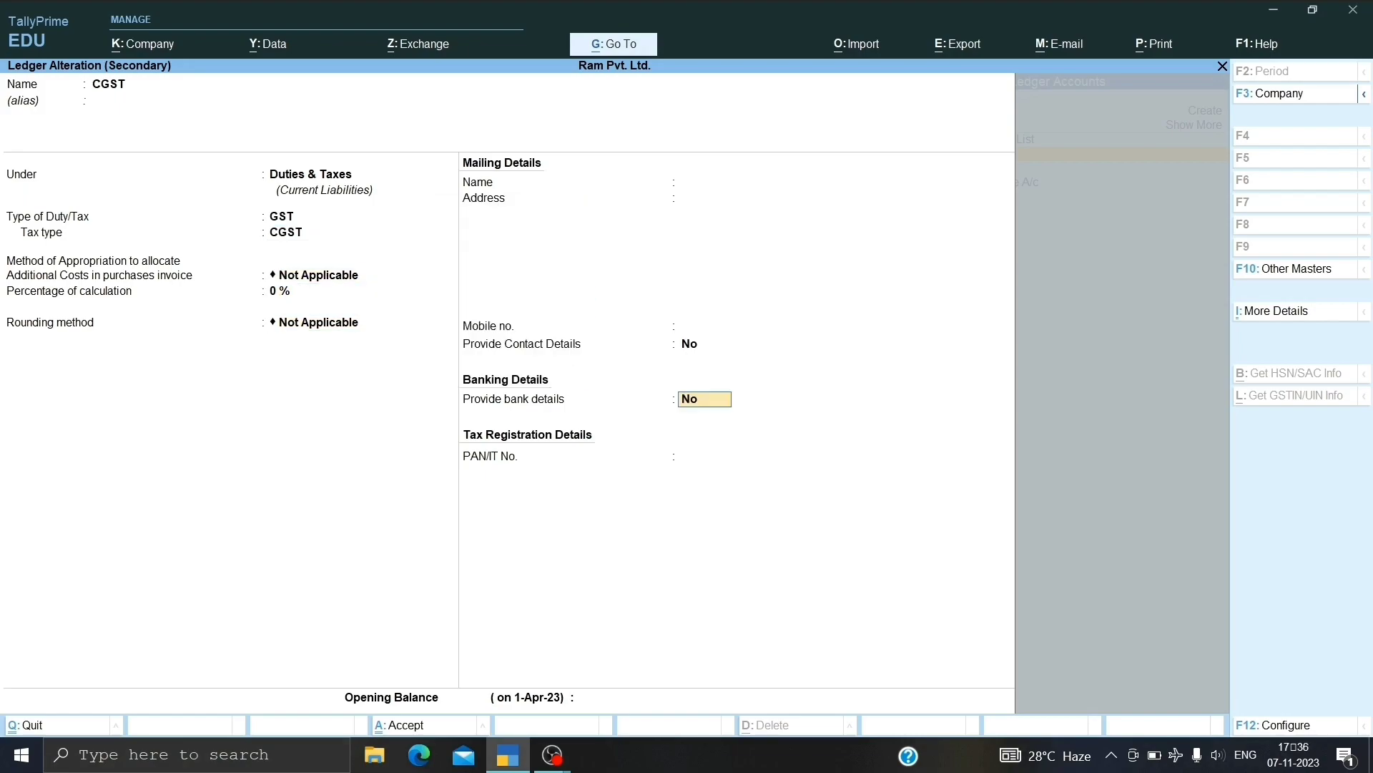
pyautogui.press('Return')
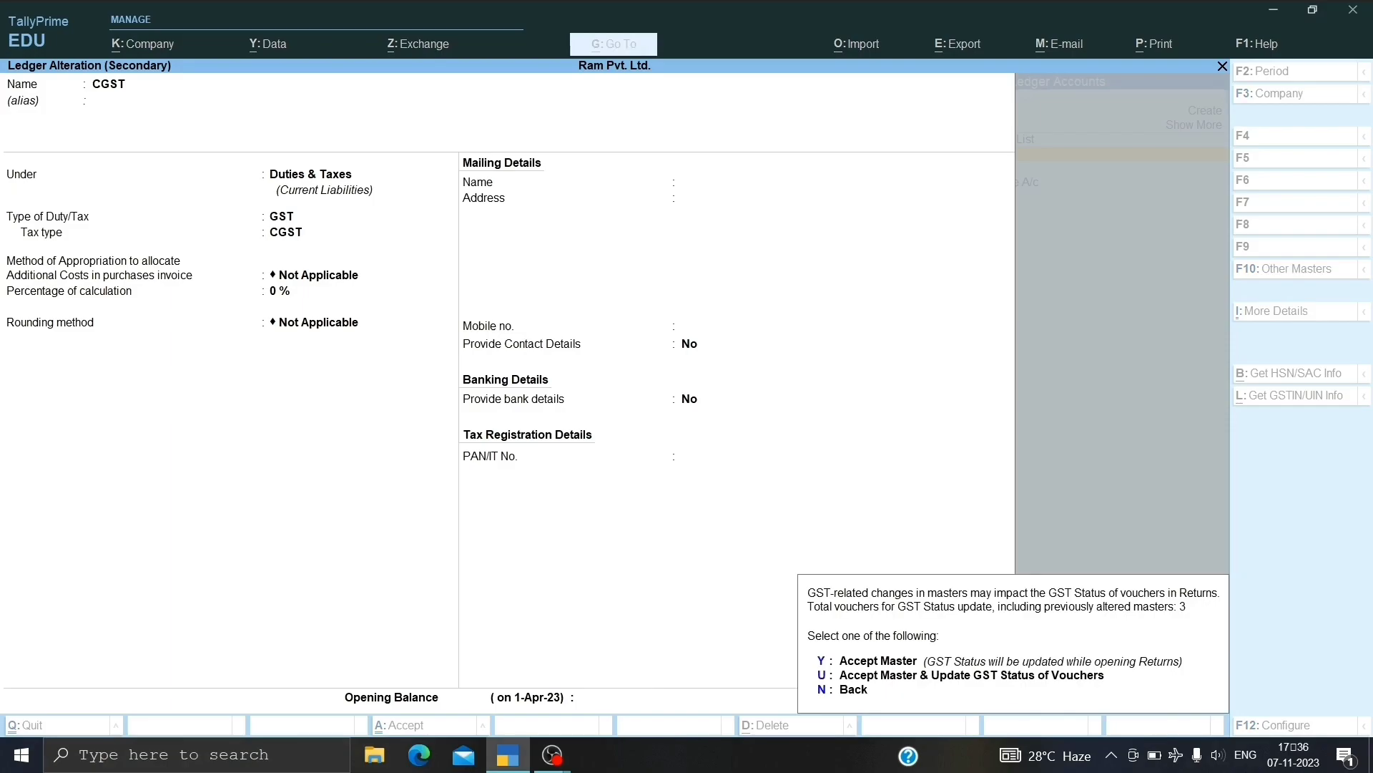
pyautogui.press('y')
pyautogui.press('Return')
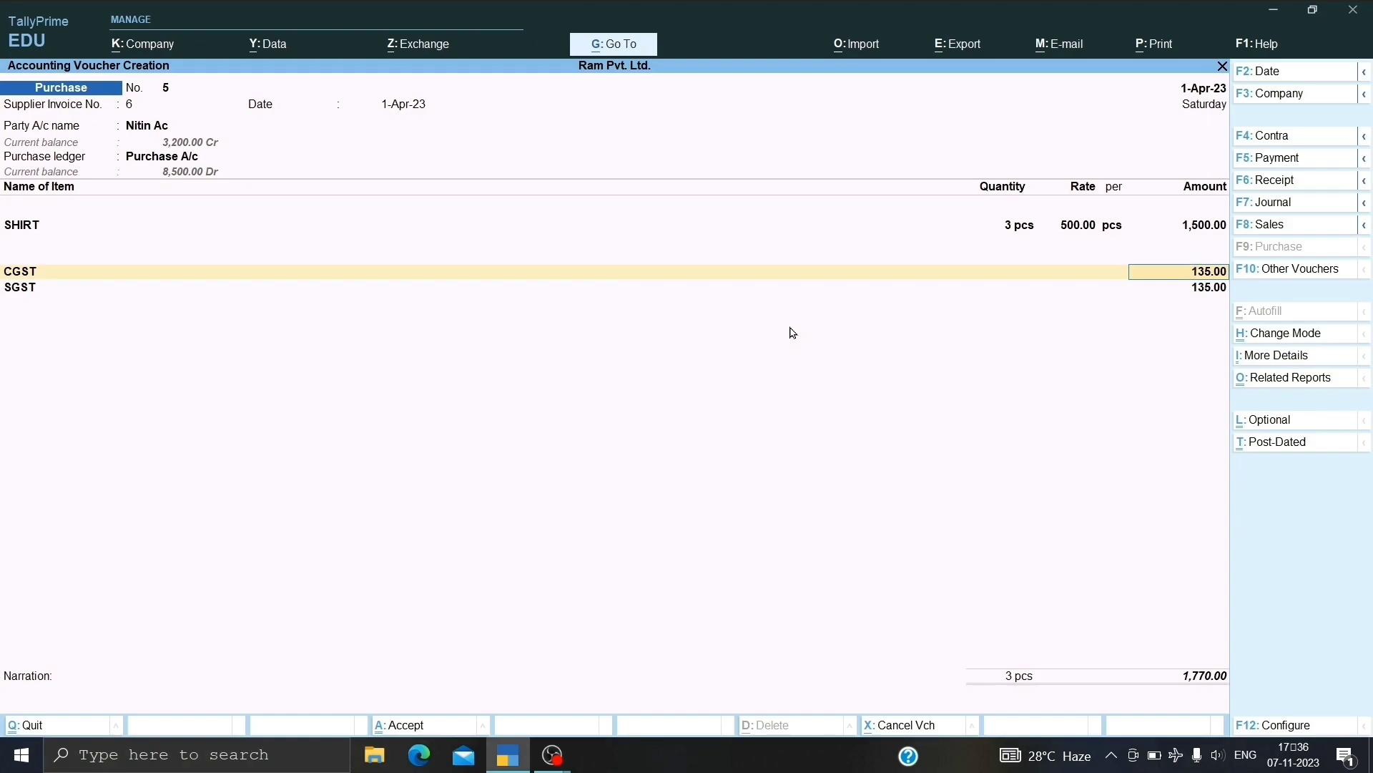
# Accept purchase voucher No. 5 for 1,770.00 with Ctrl+A.
pyautogui.hotkey('ctrl', 'a')
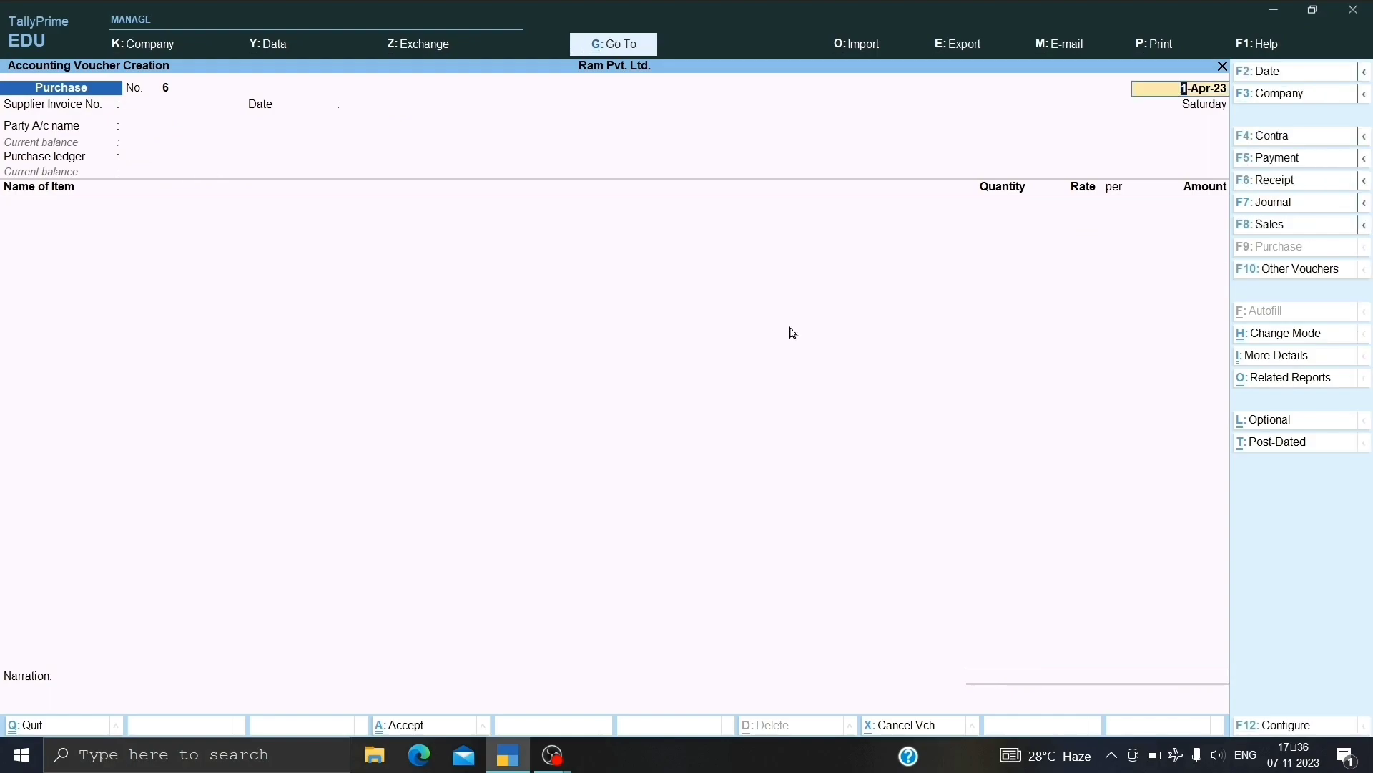